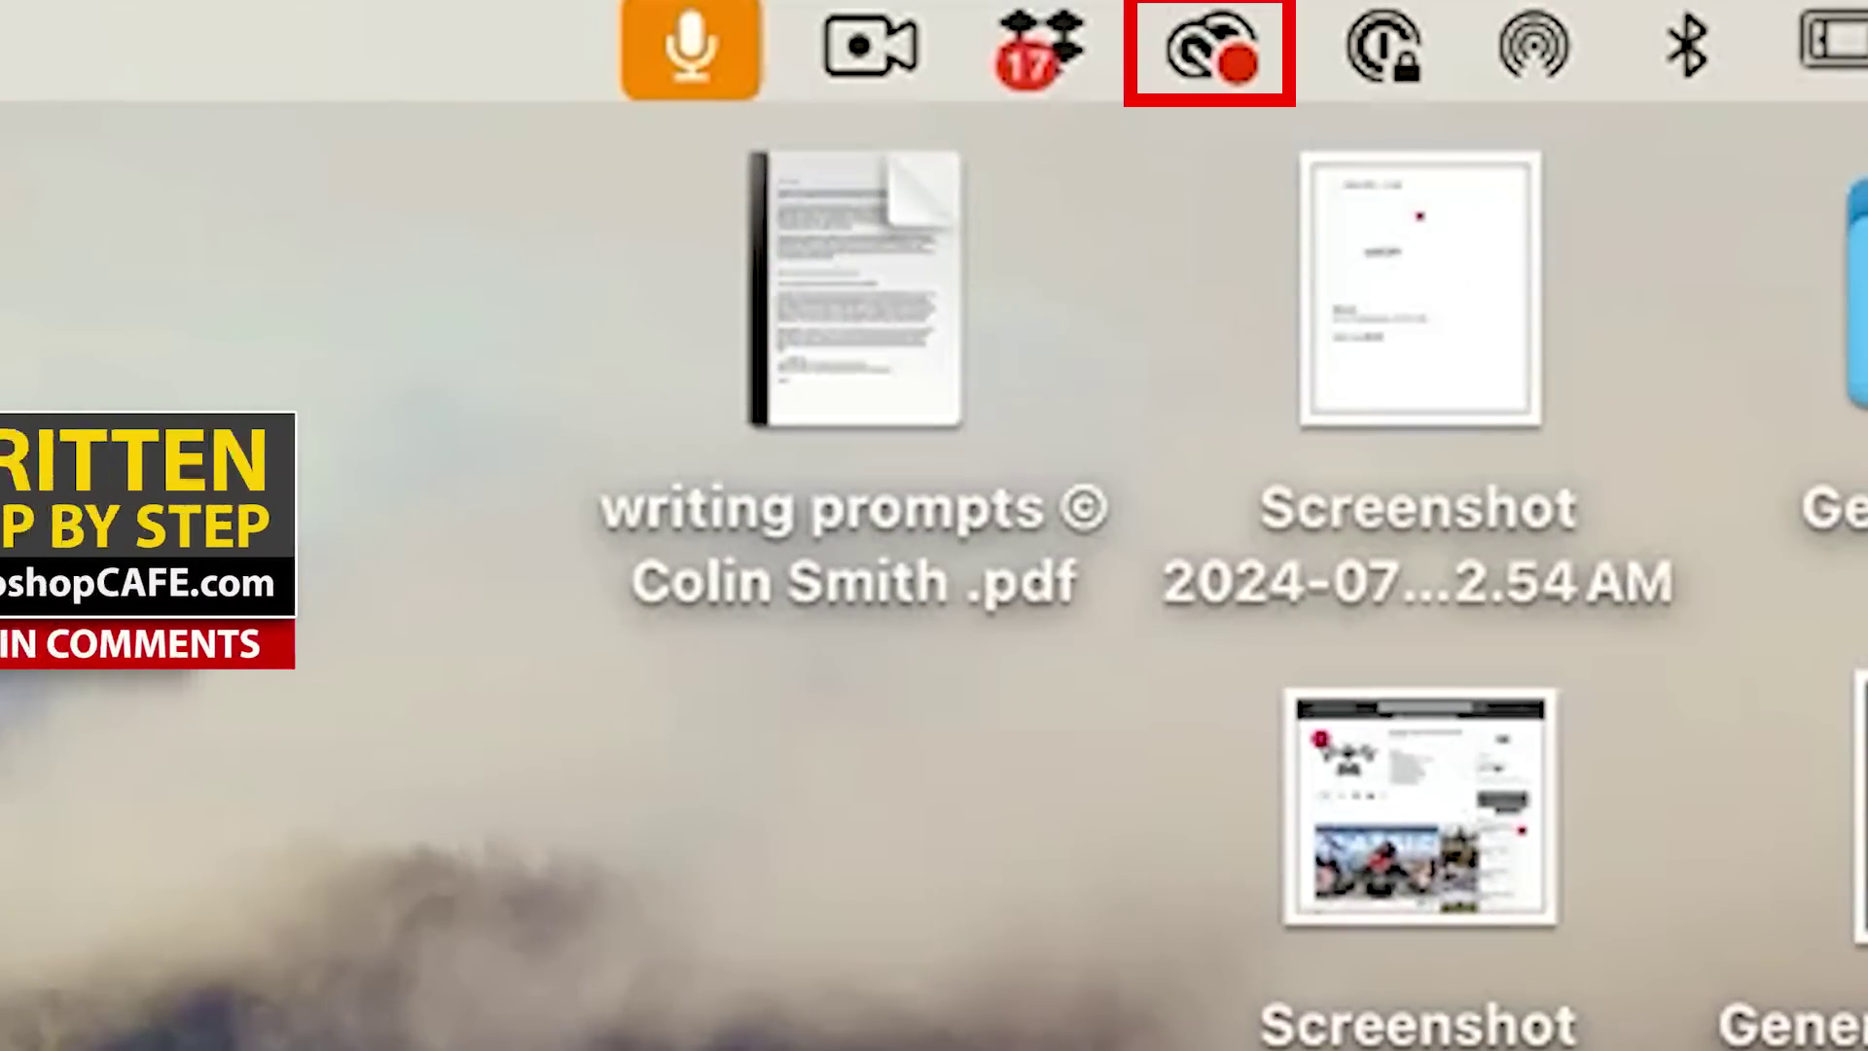
Step: Start the Photoshop 25.11 update from the Creative Cloud Apps updates list
click(1201, 47)
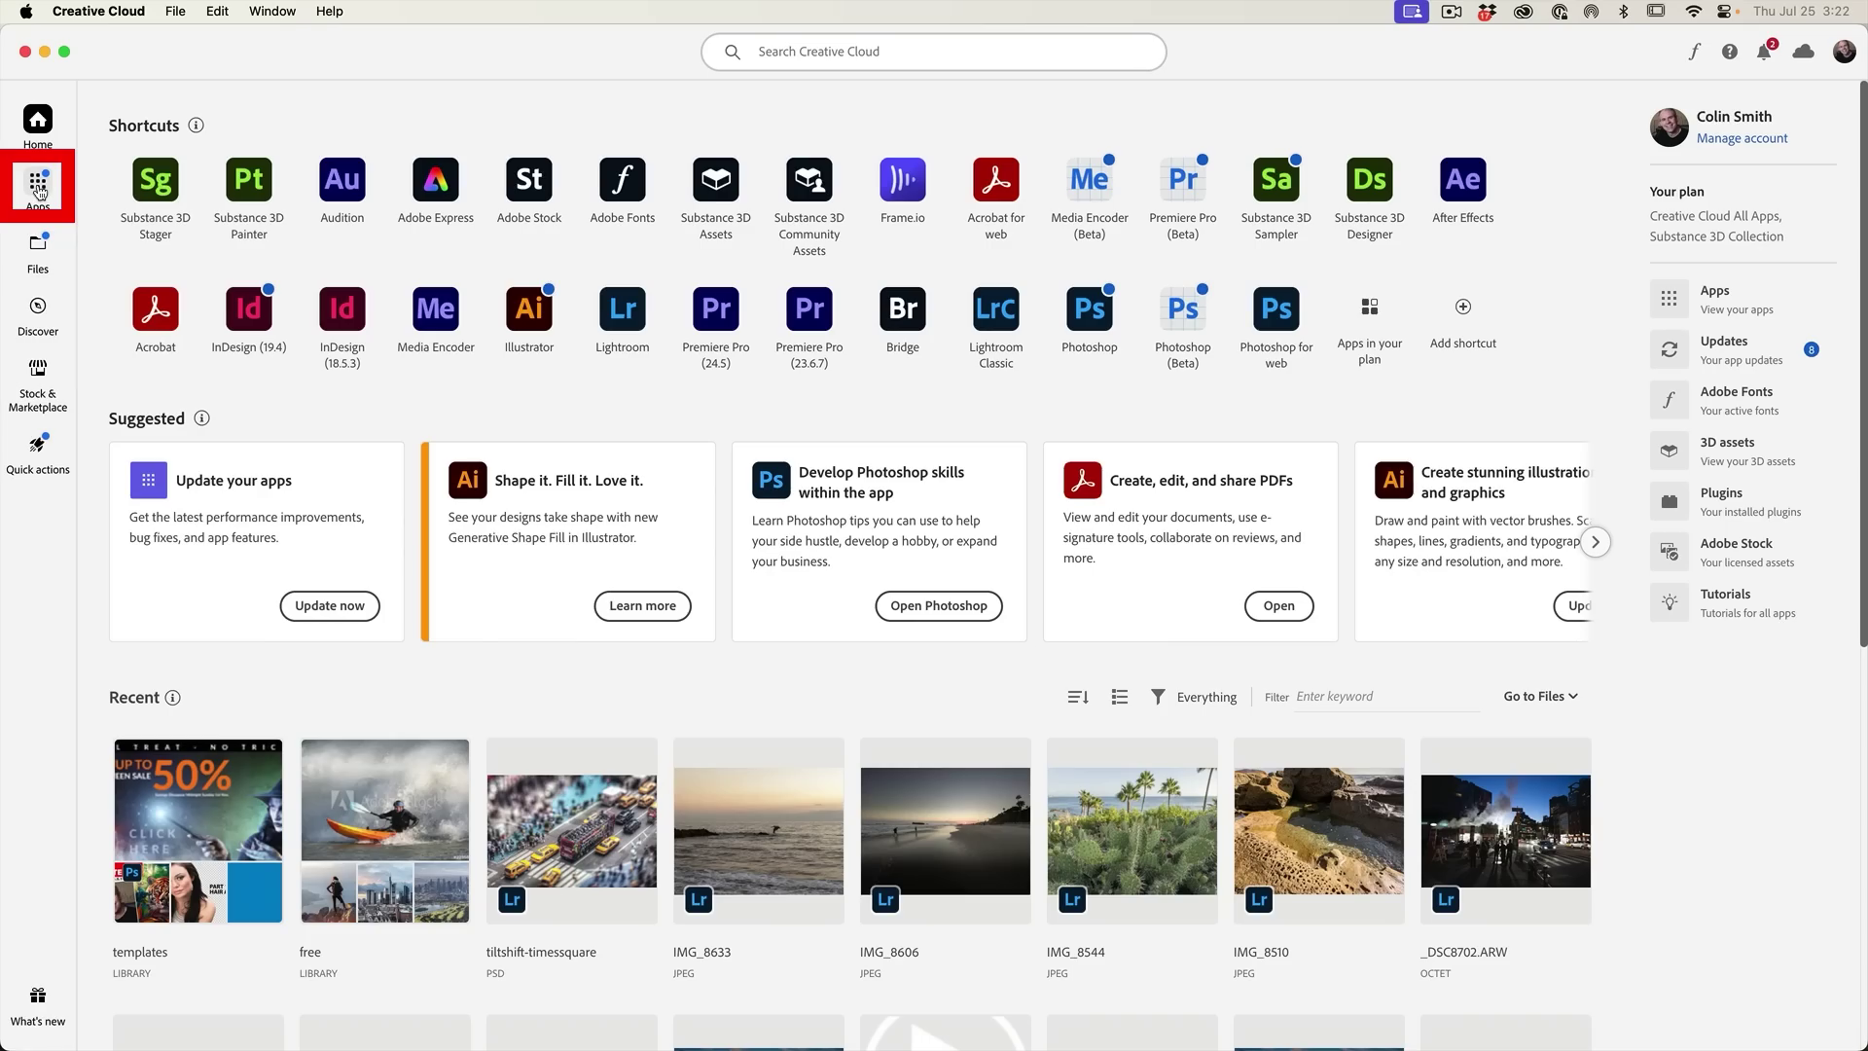
click(38, 187)
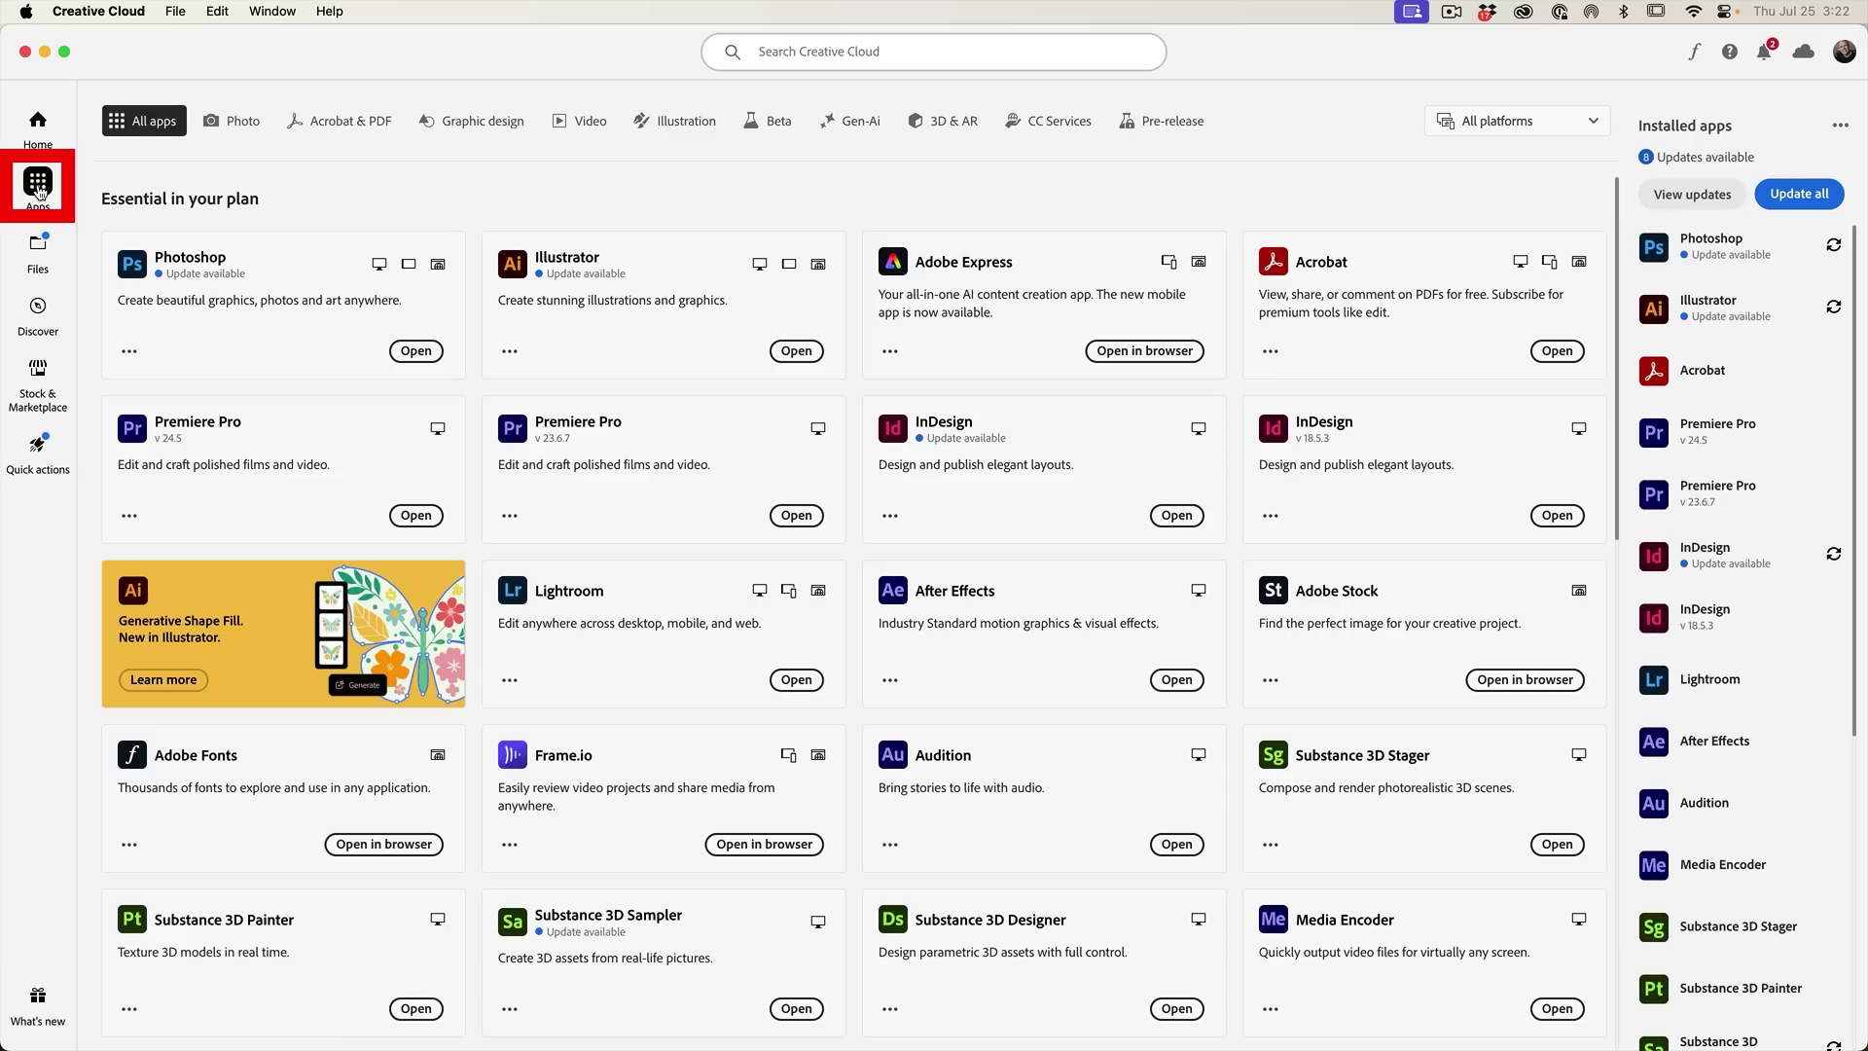
click(1709, 196)
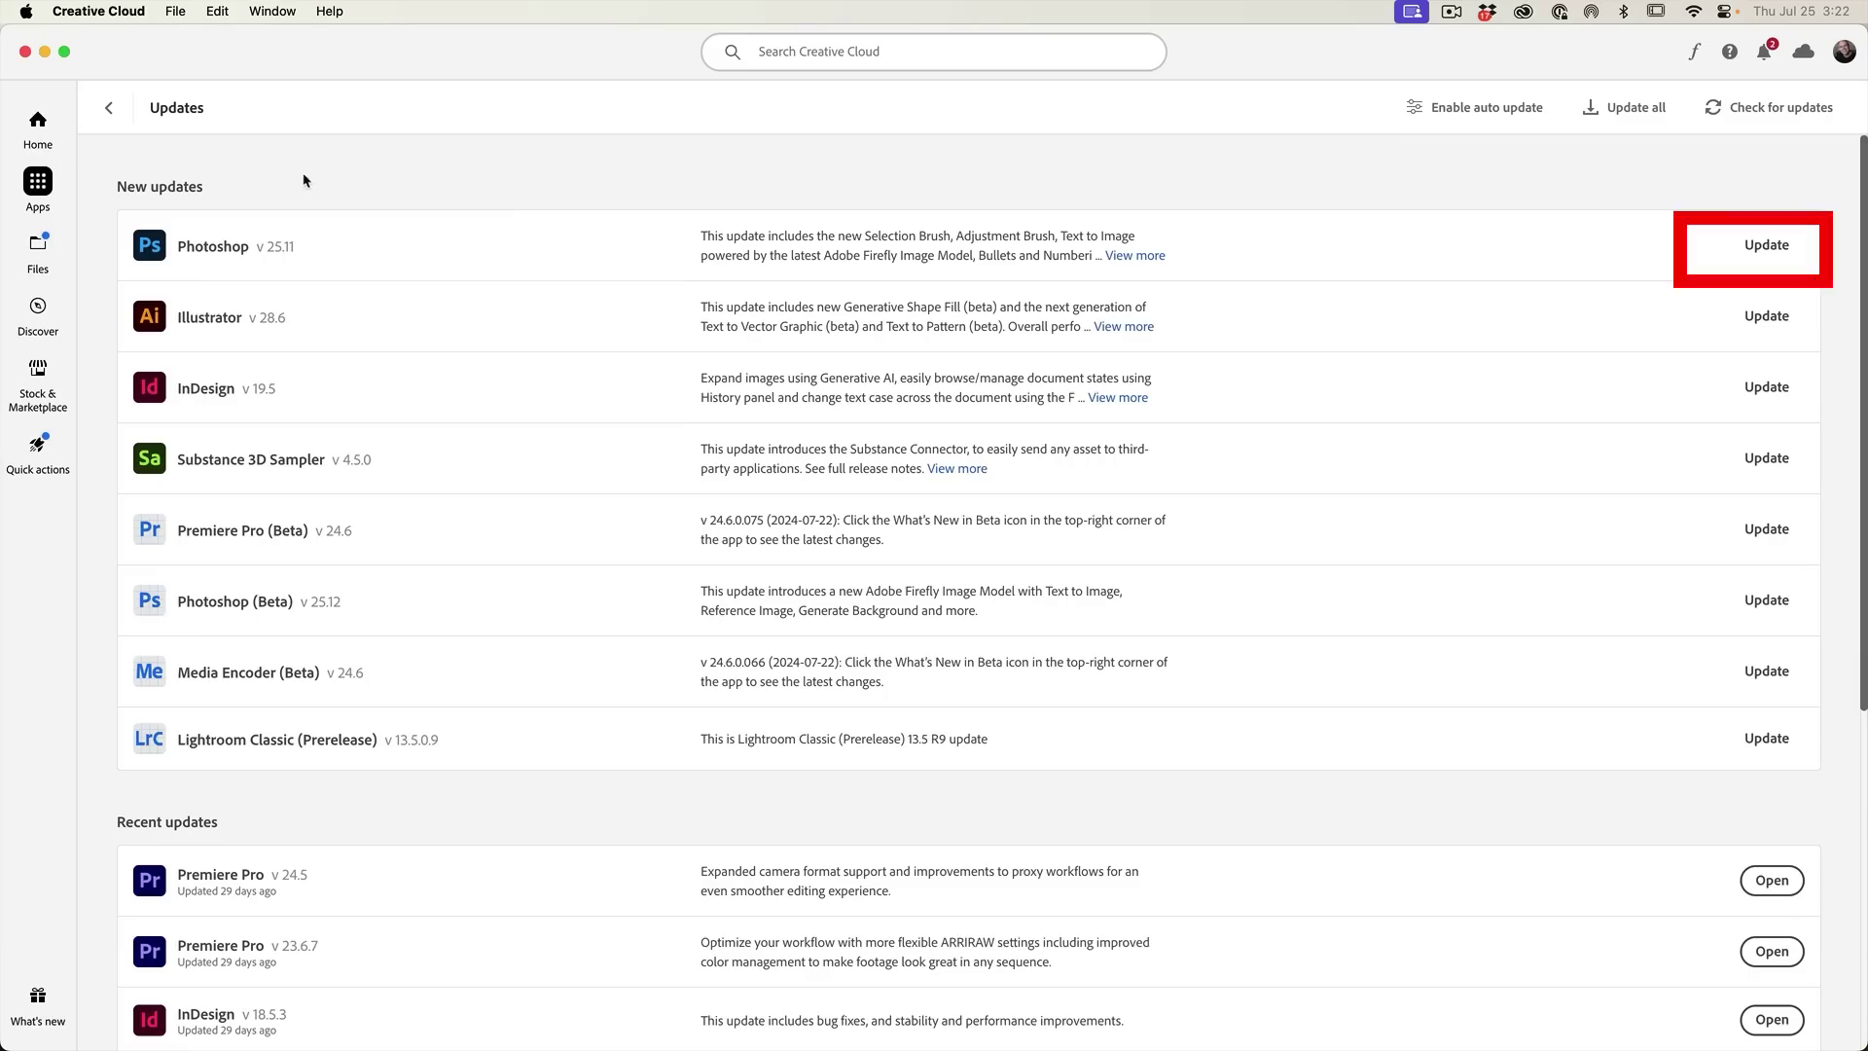
click(1745, 243)
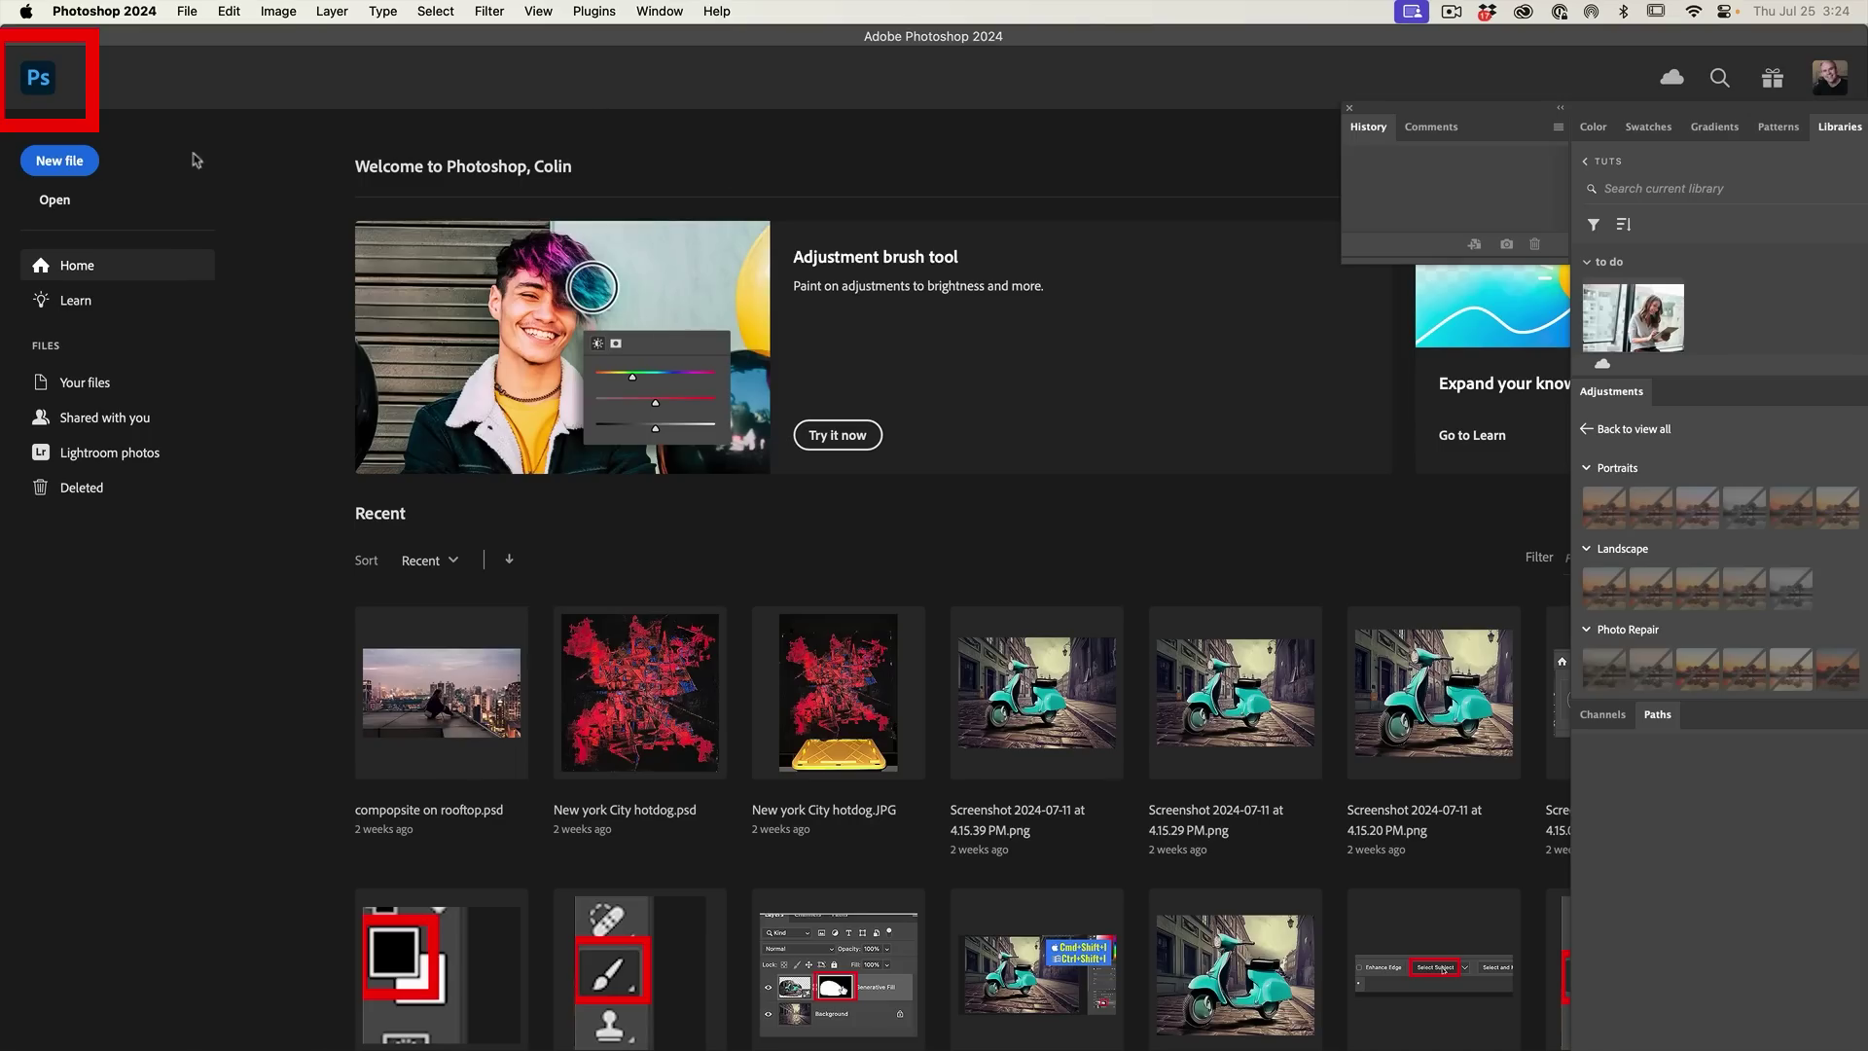
Step: Close the Home screen and restore the toolbar to its default tools
click(44, 81)
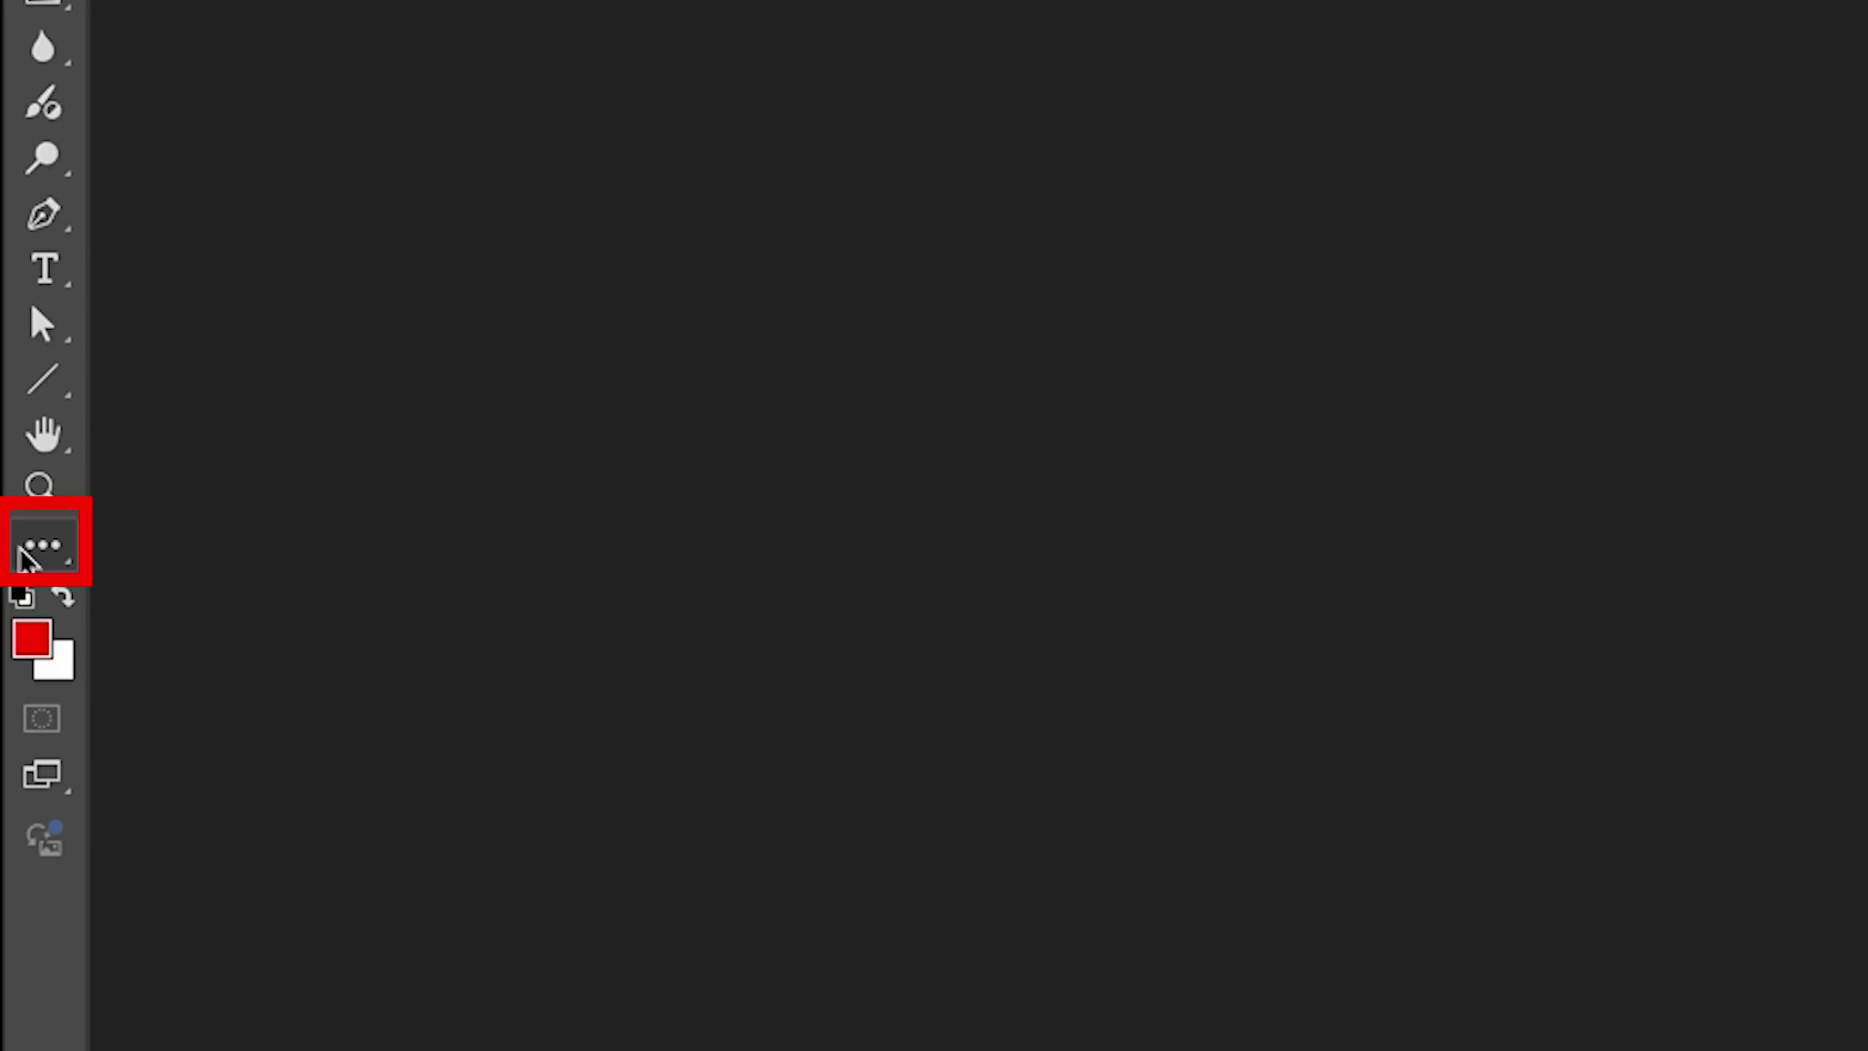
click(29, 558)
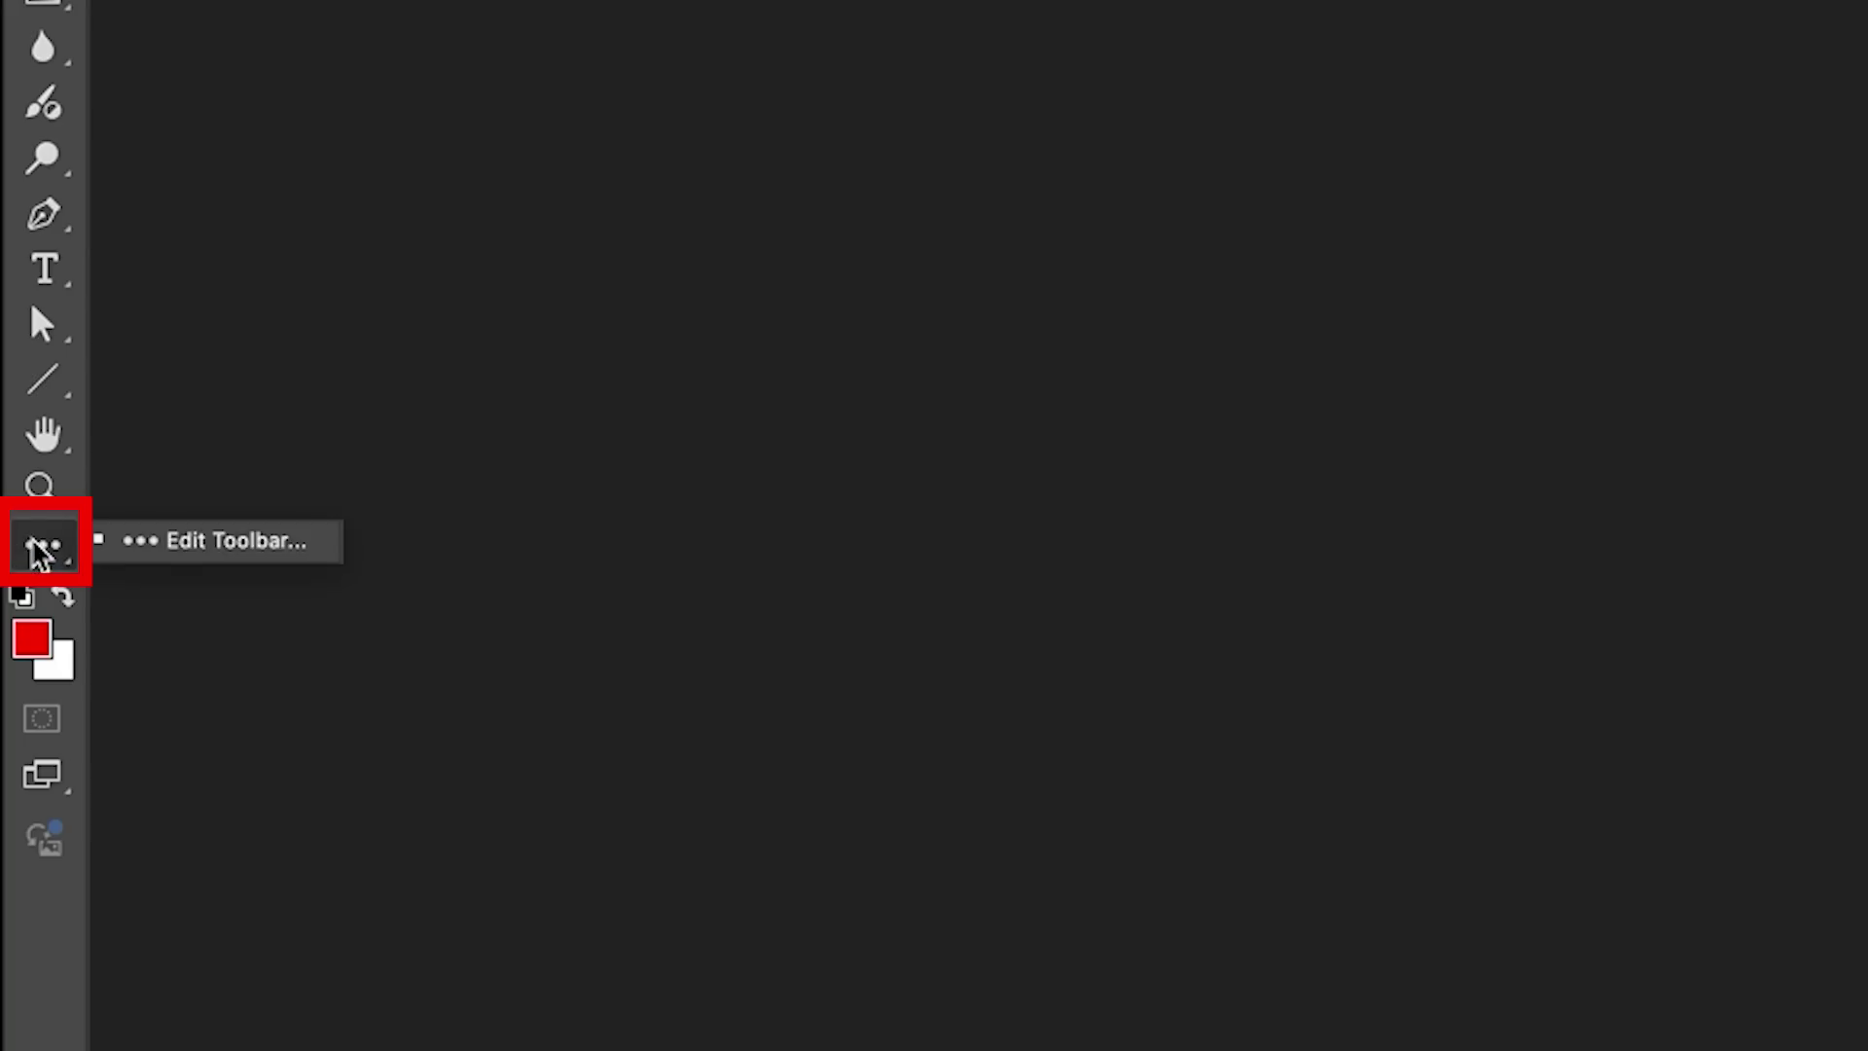
click(258, 560)
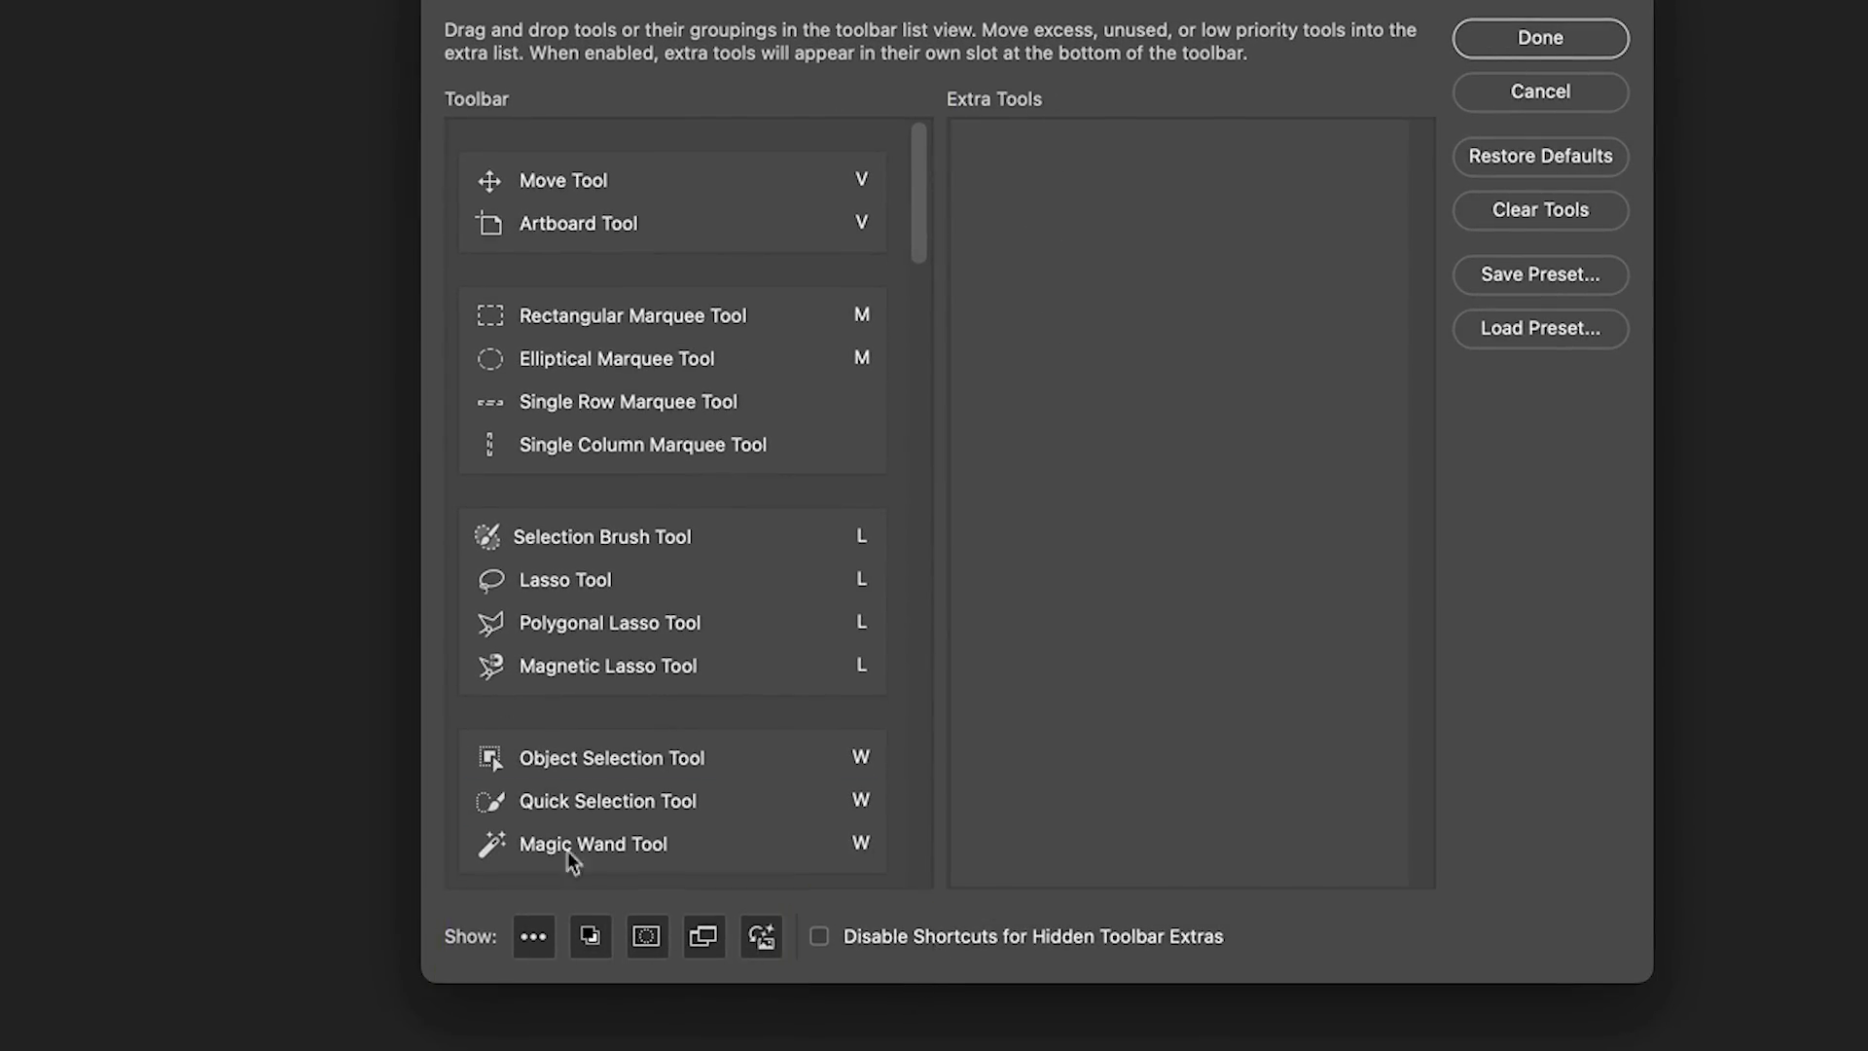
click(1534, 158)
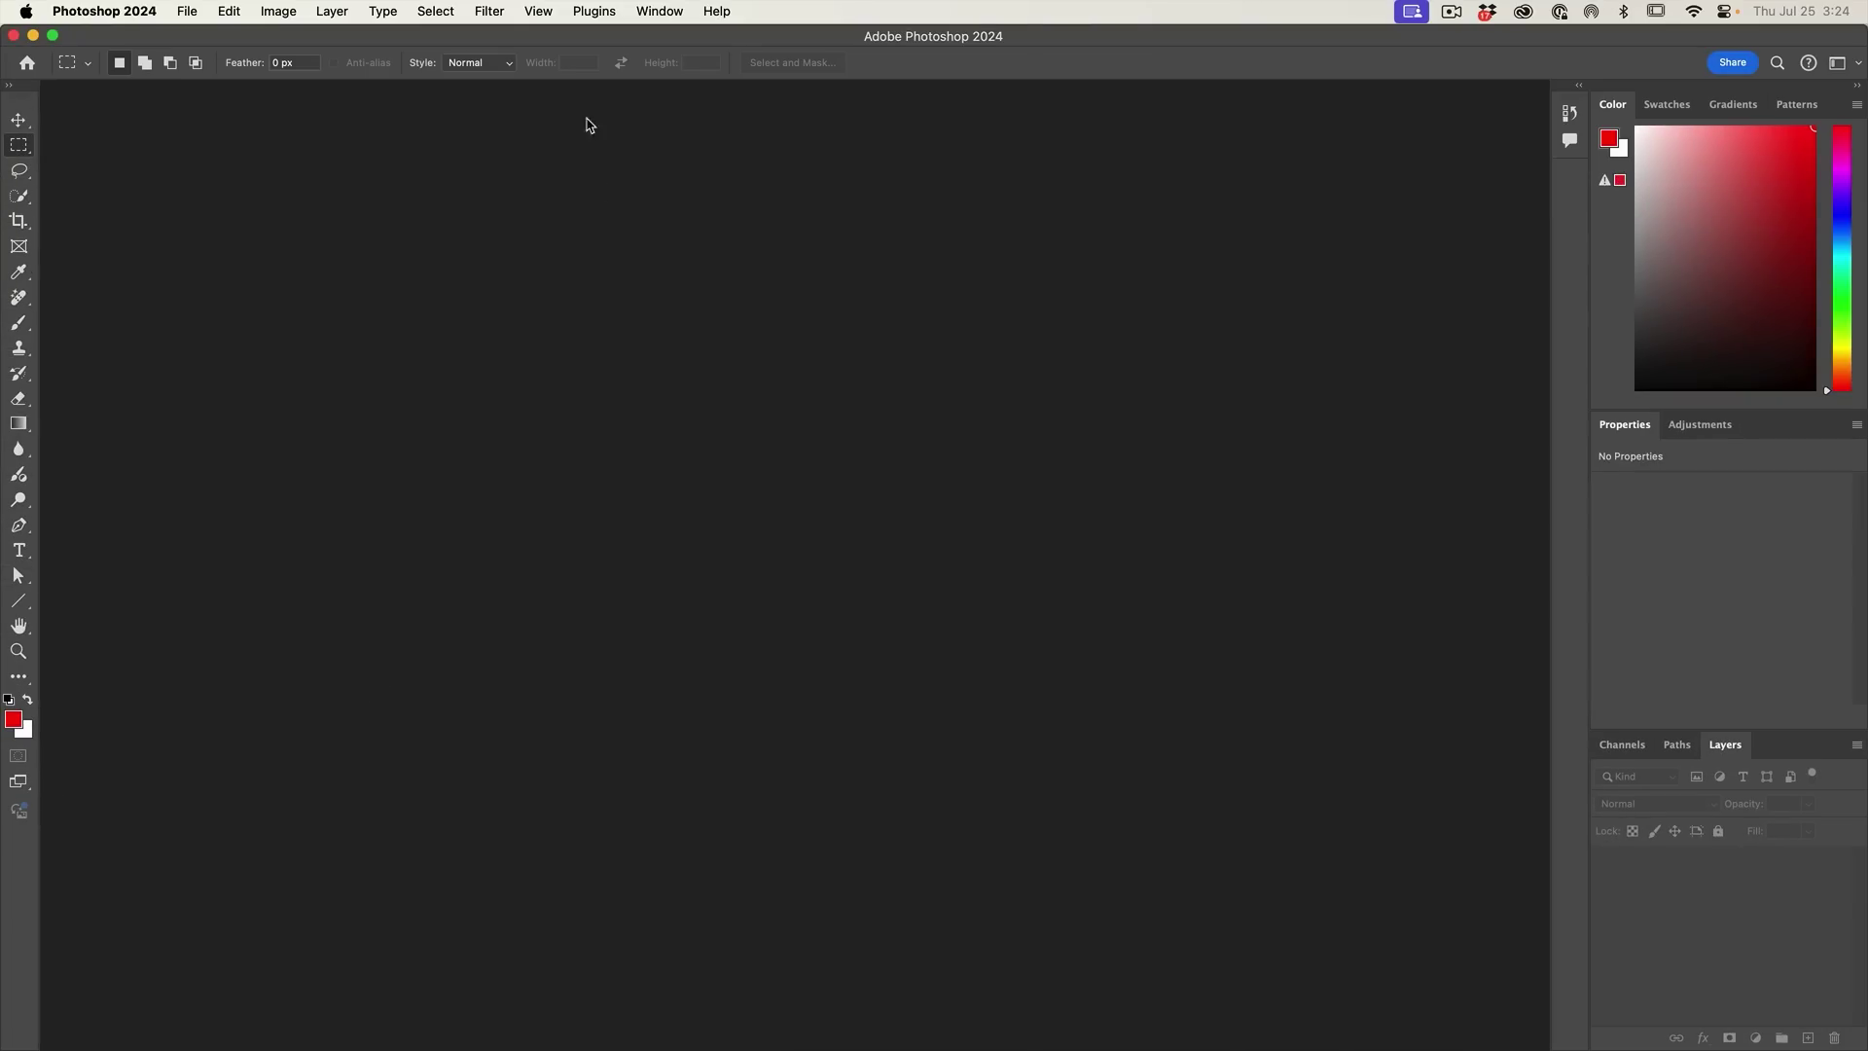
Step: Check the workspace layouts, then pick the Selection Brush Tool from the lasso flyout
click(657, 9)
mouse_move(662, 56)
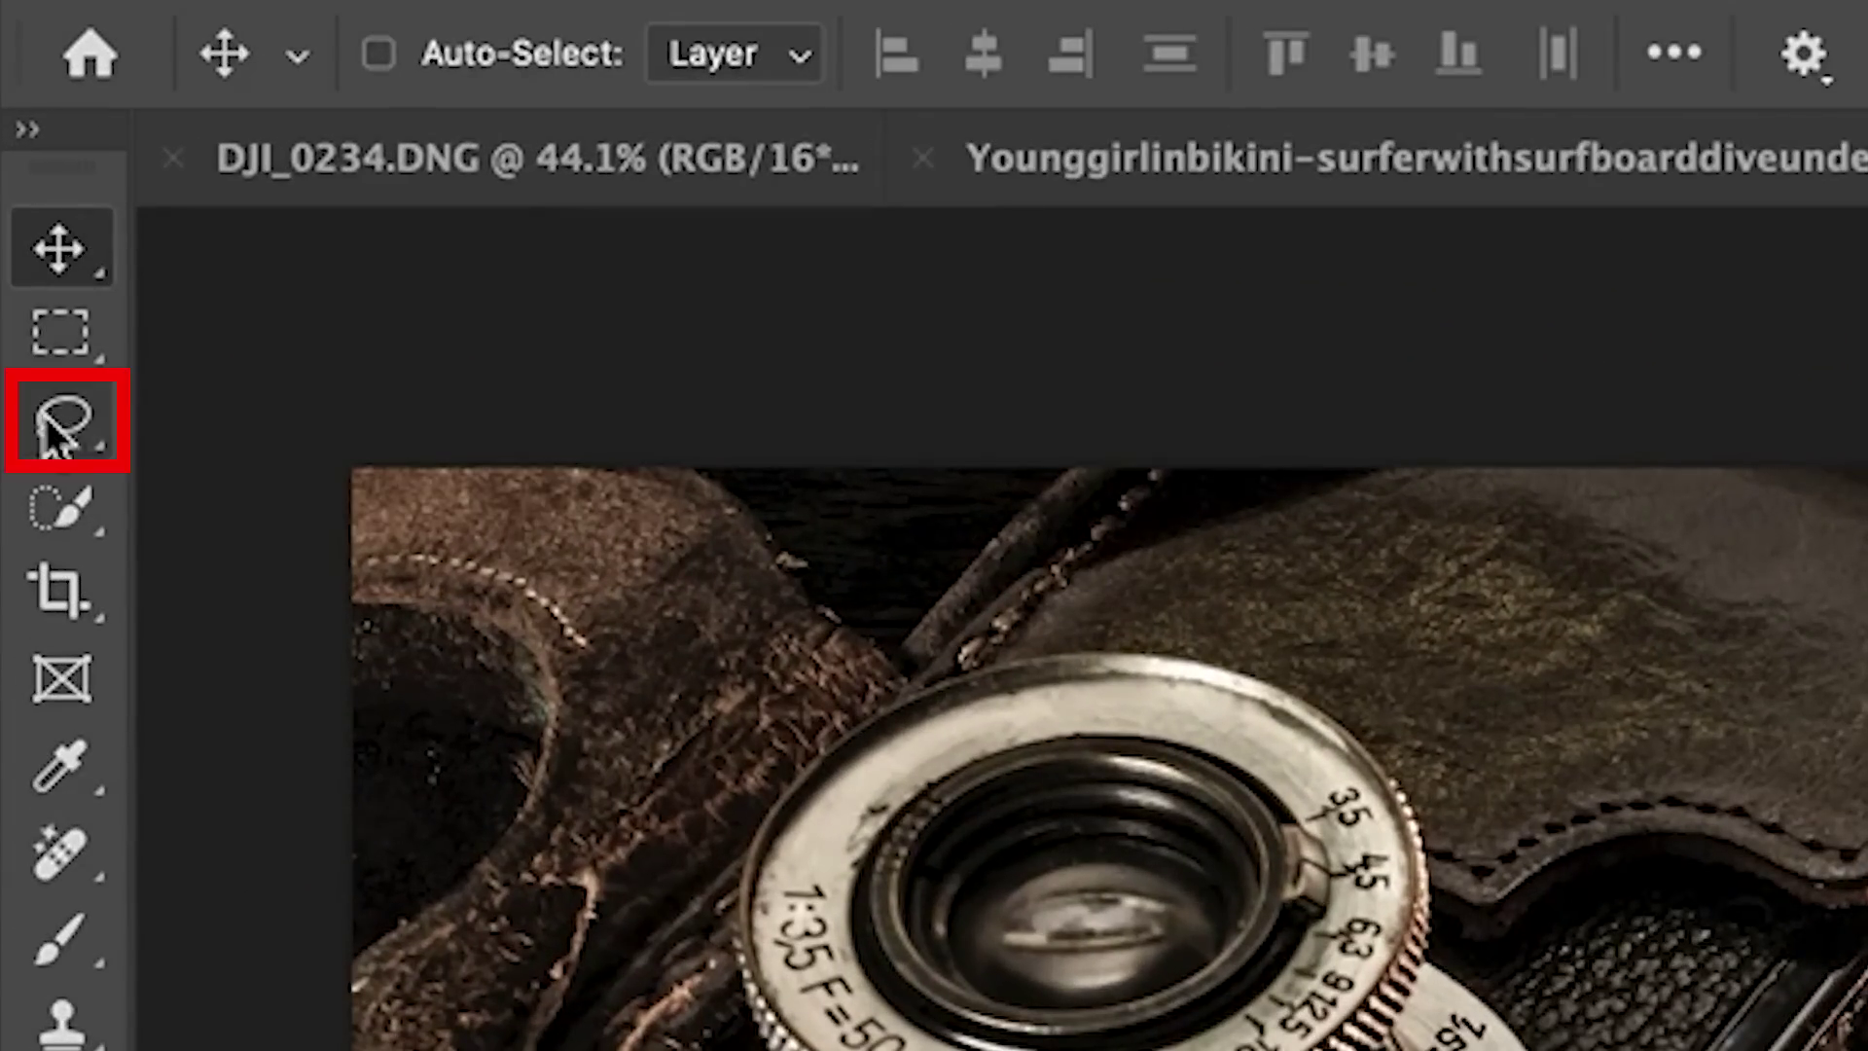
click(54, 432)
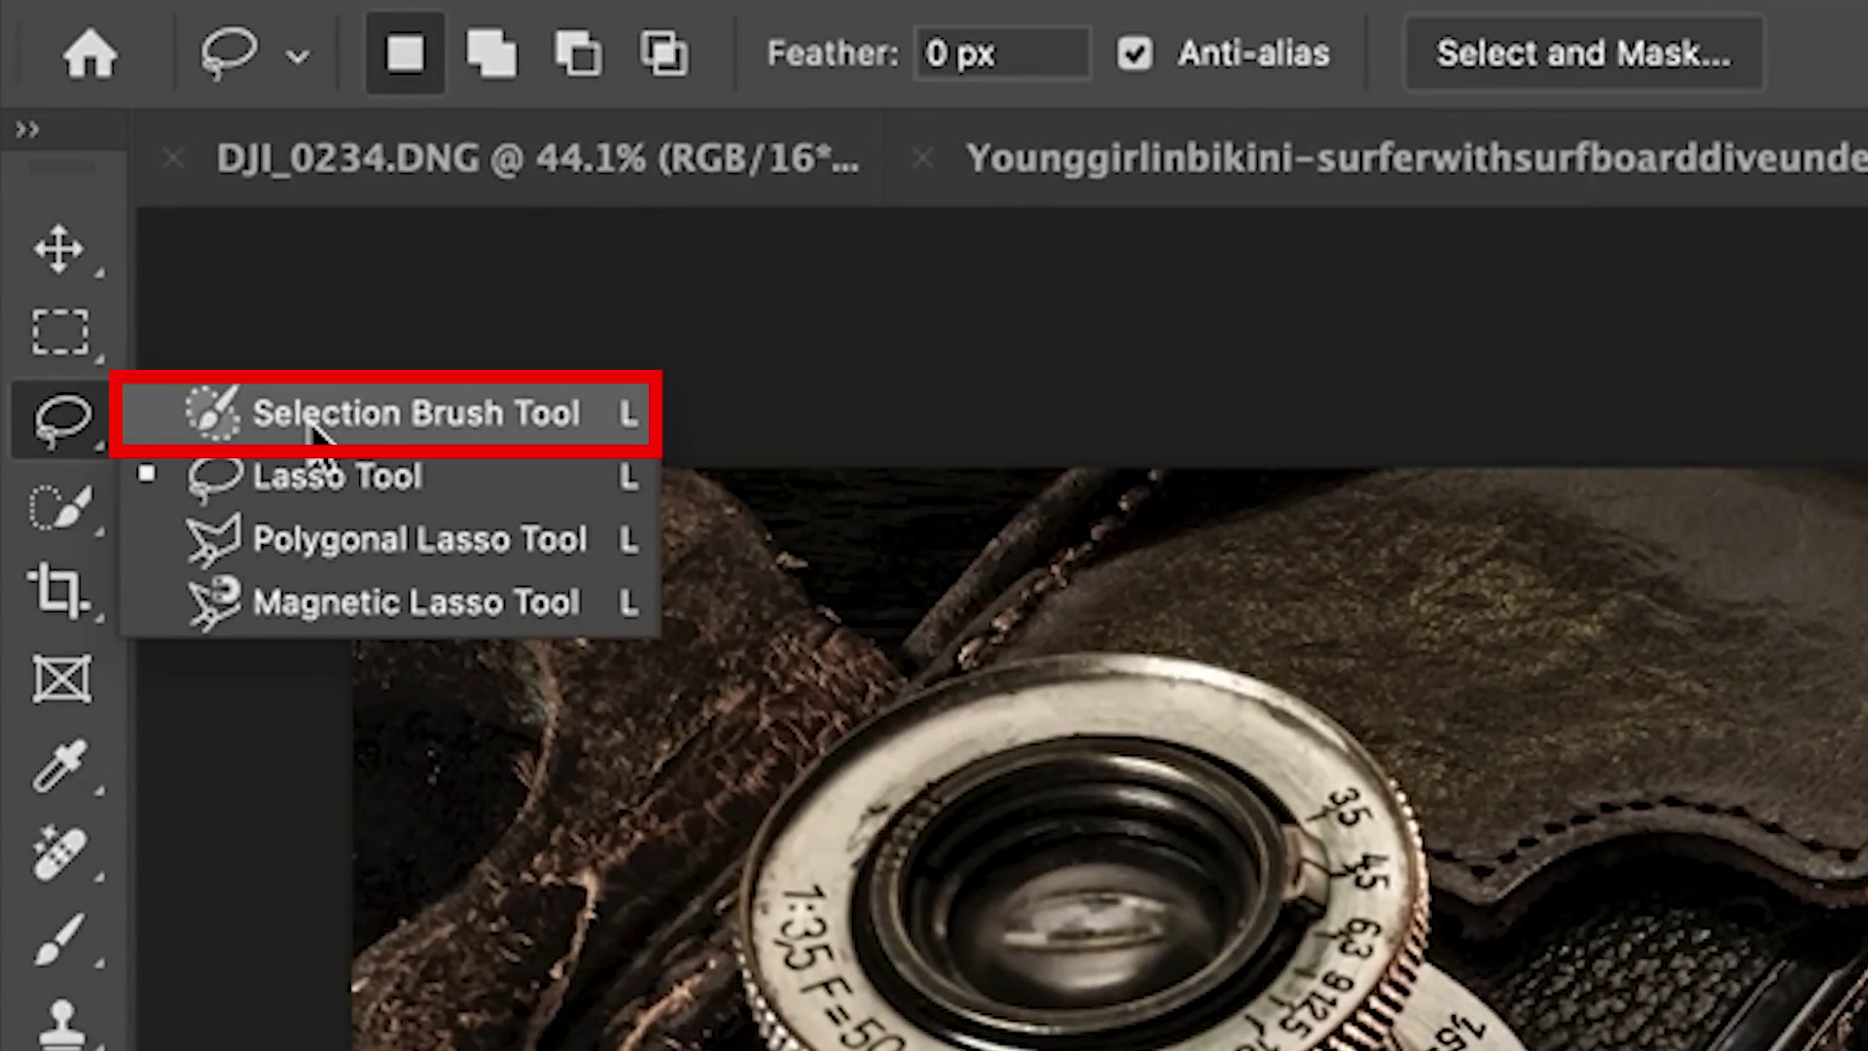
click(316, 433)
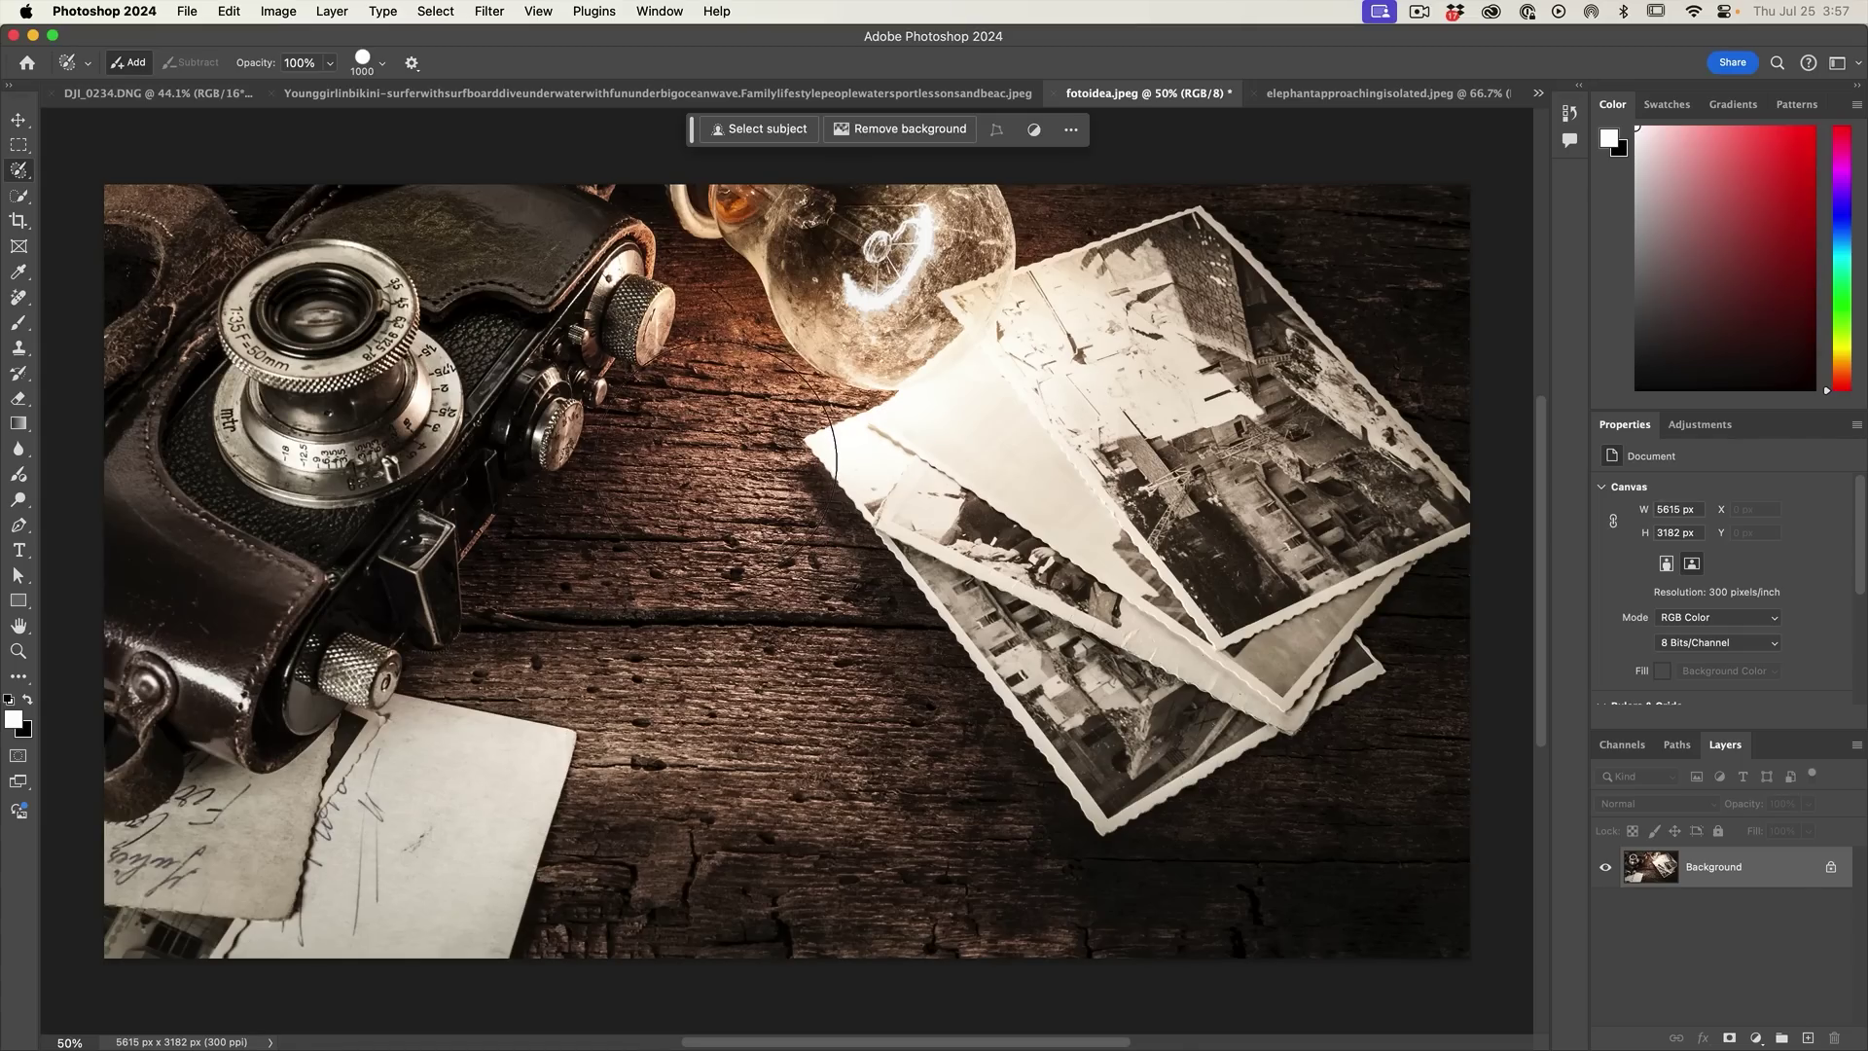
Step: Test-paint a selection over the table, preview it as an outline, then clear it
mouse_move(681, 446)
mouse_down()
mouse_move(754, 494)
mouse_move(734, 590)
mouse_move(828, 588)
mouse_up()
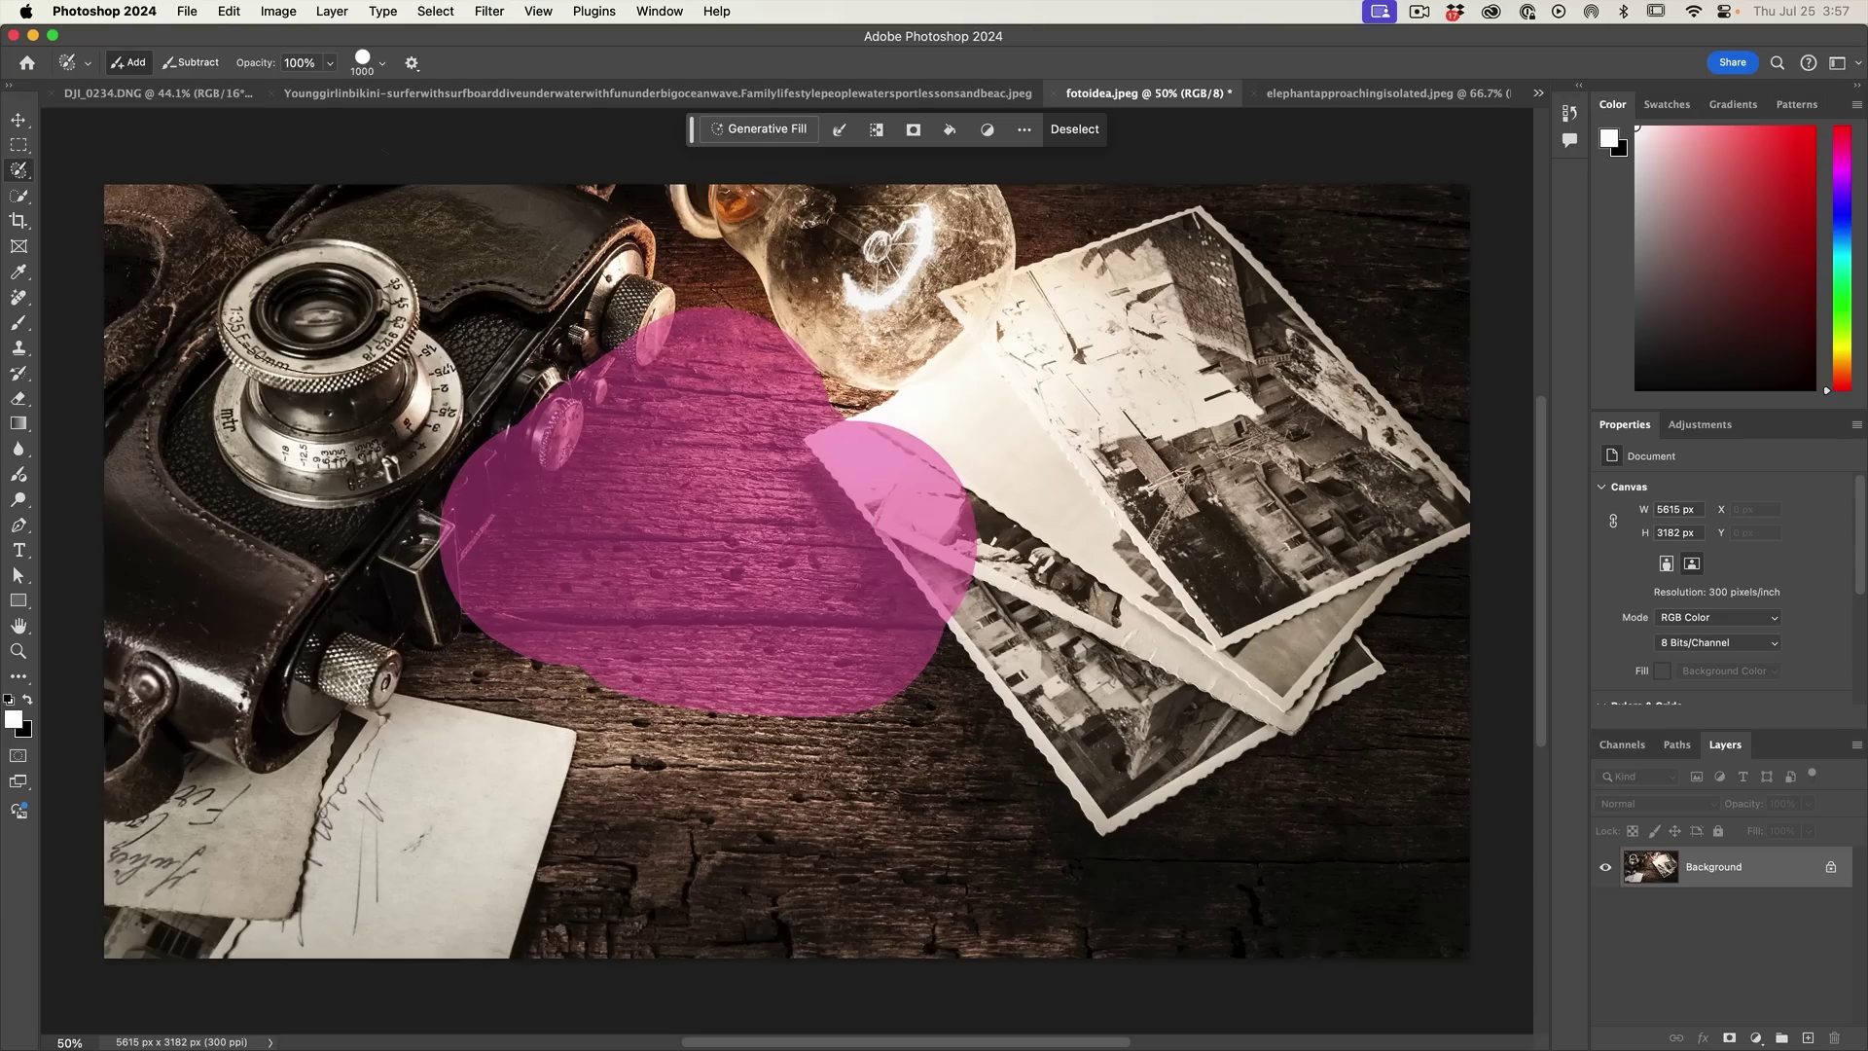
click(19, 144)
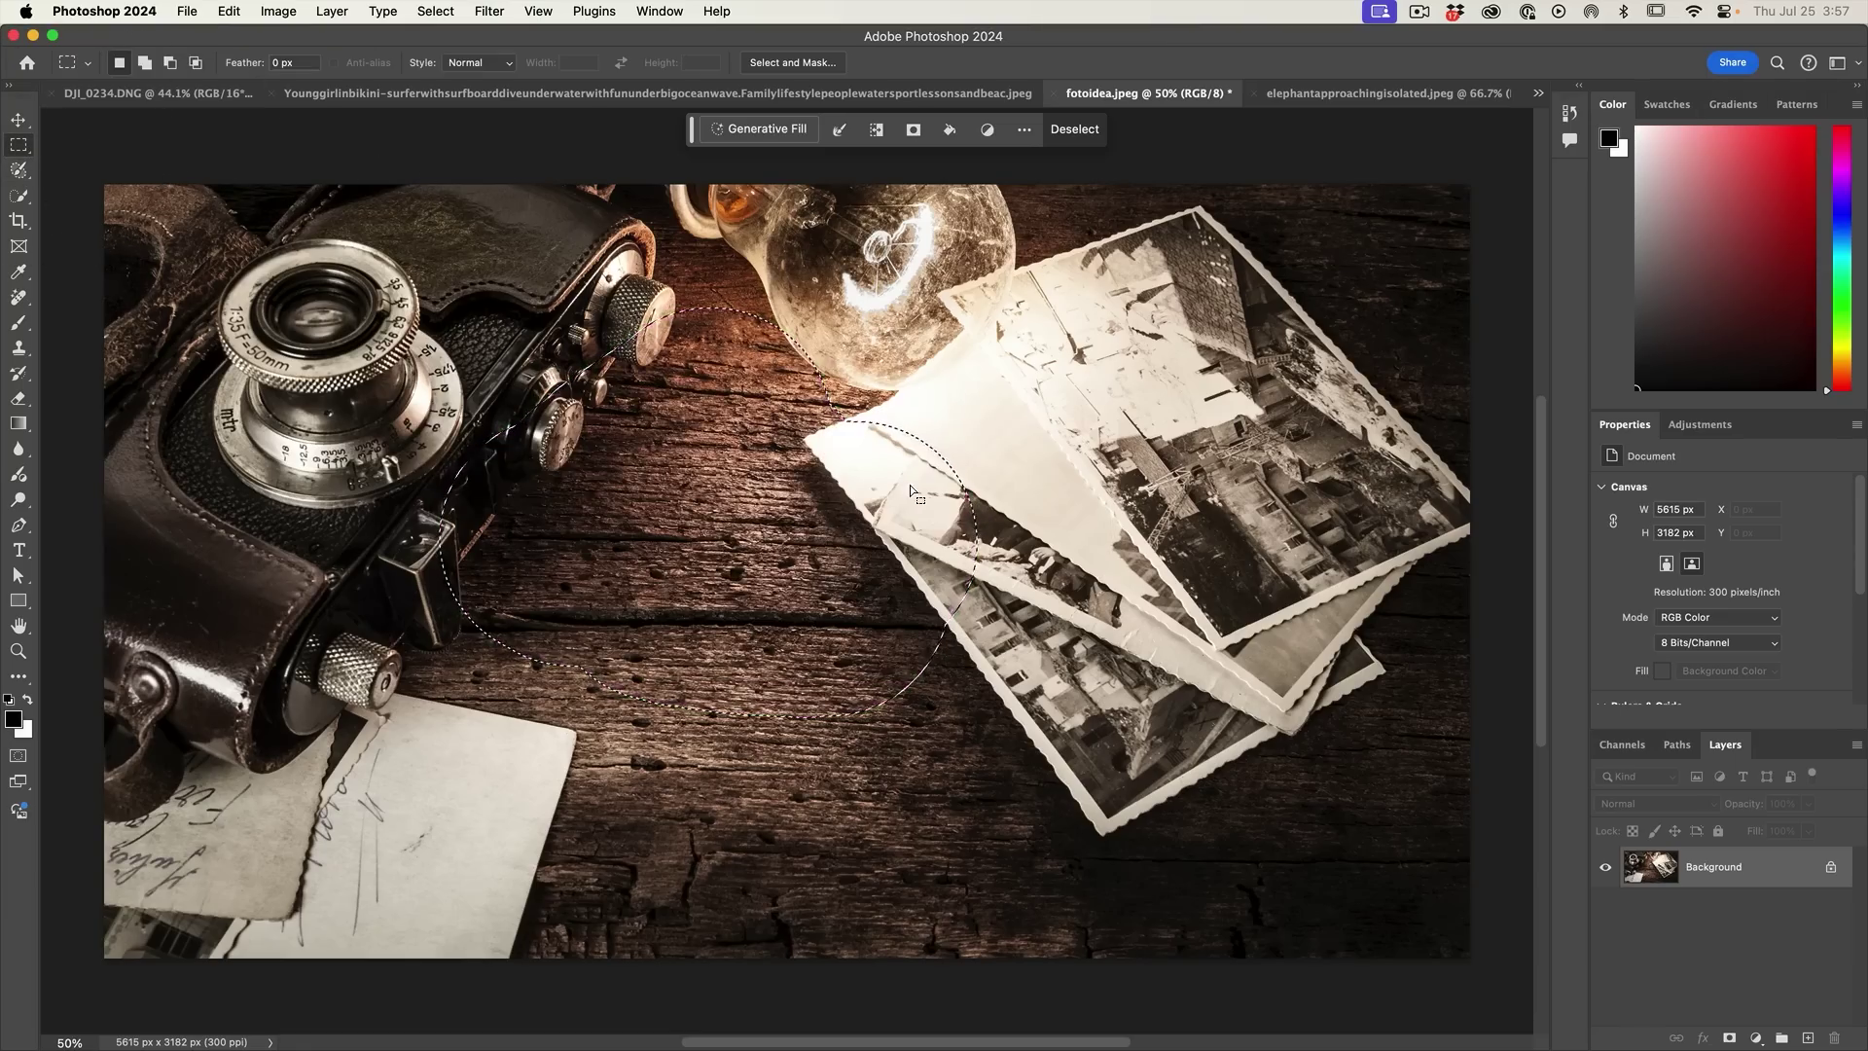
click(205, 237)
key(w)
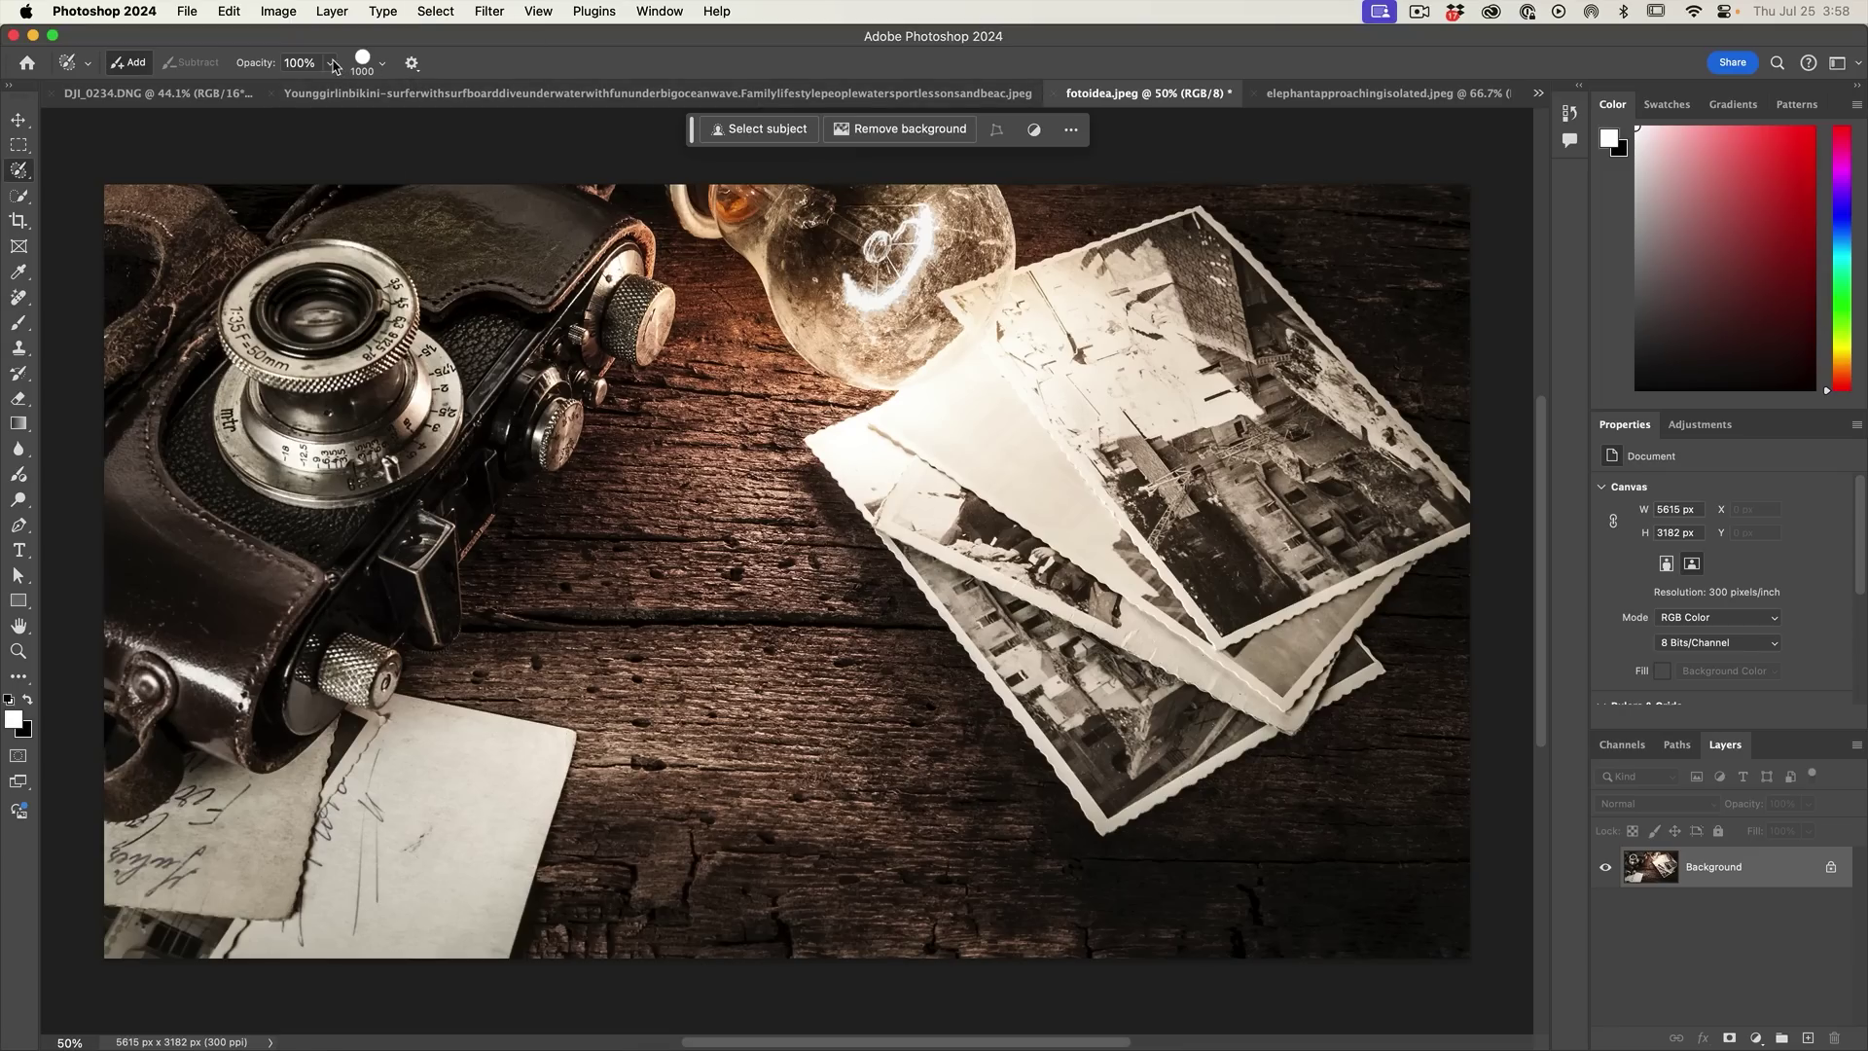
Step: Set brush hardness to 0% and opacity to about 82%, then paint the wooden table
click(381, 65)
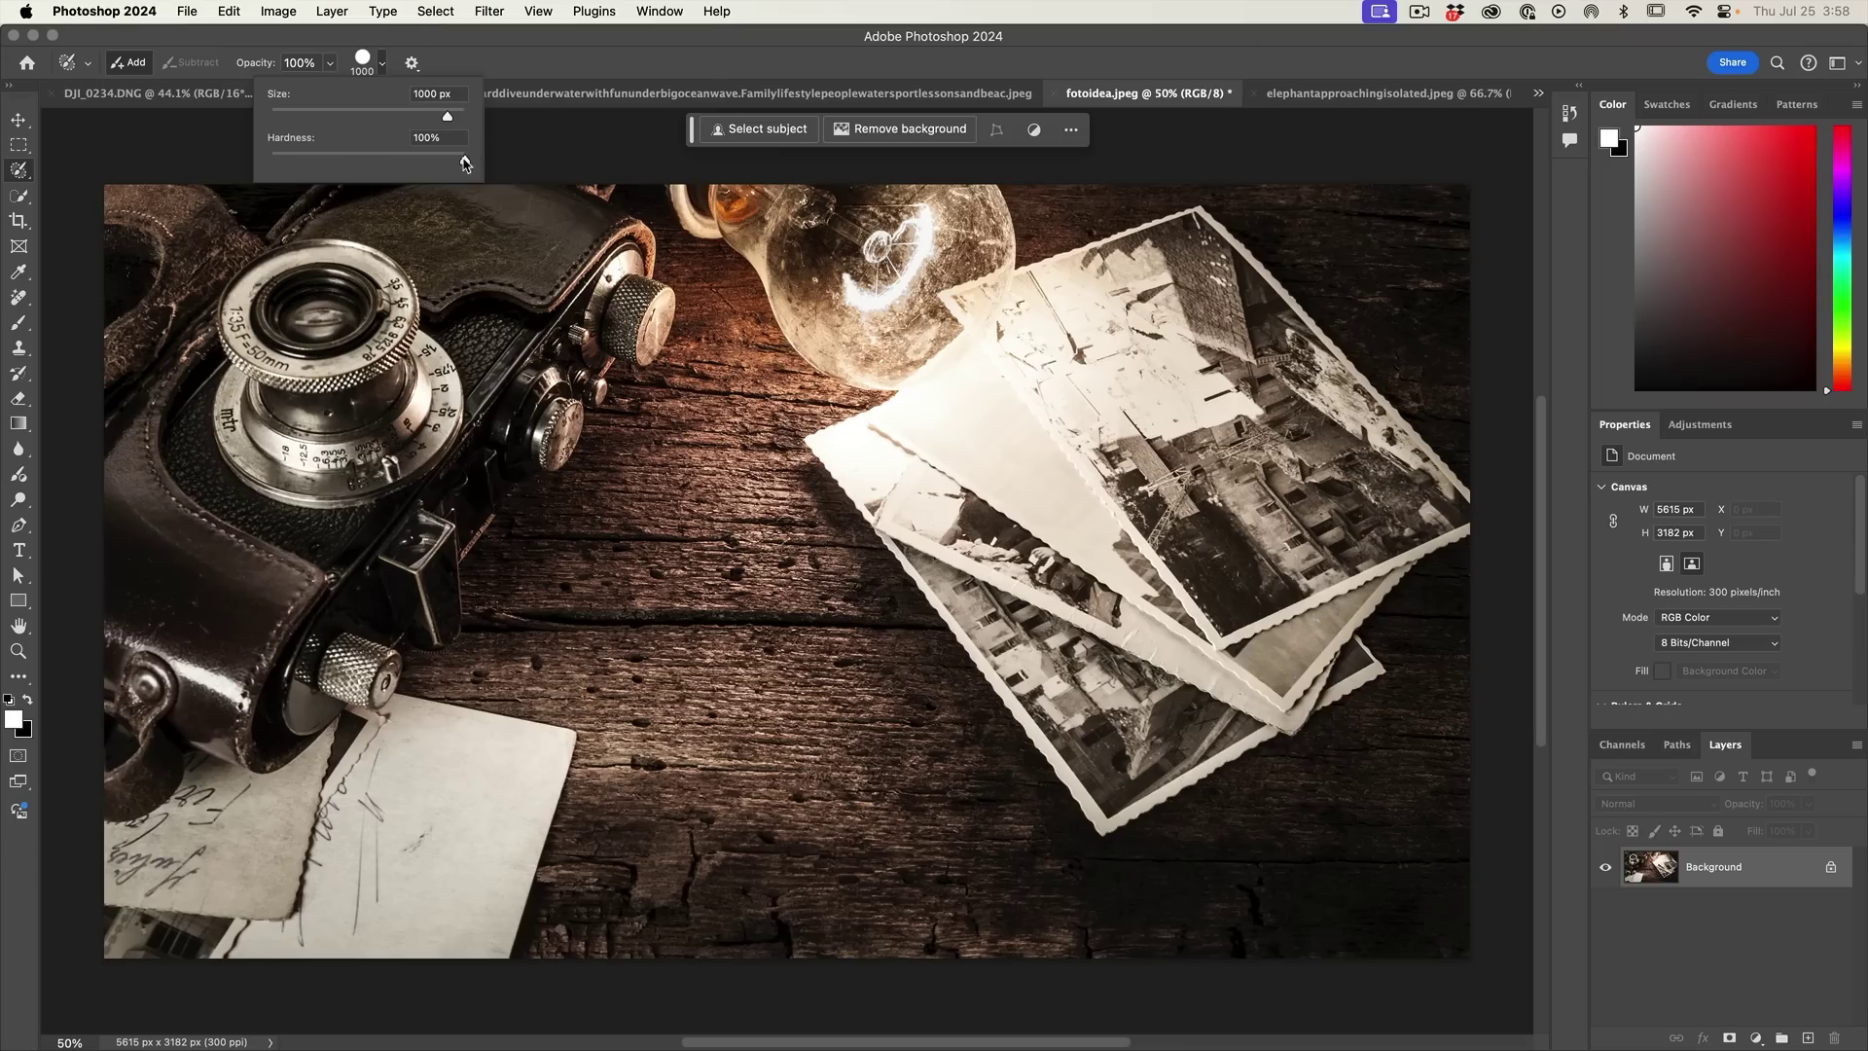
drag(465, 159, 261, 169)
click(457, 43)
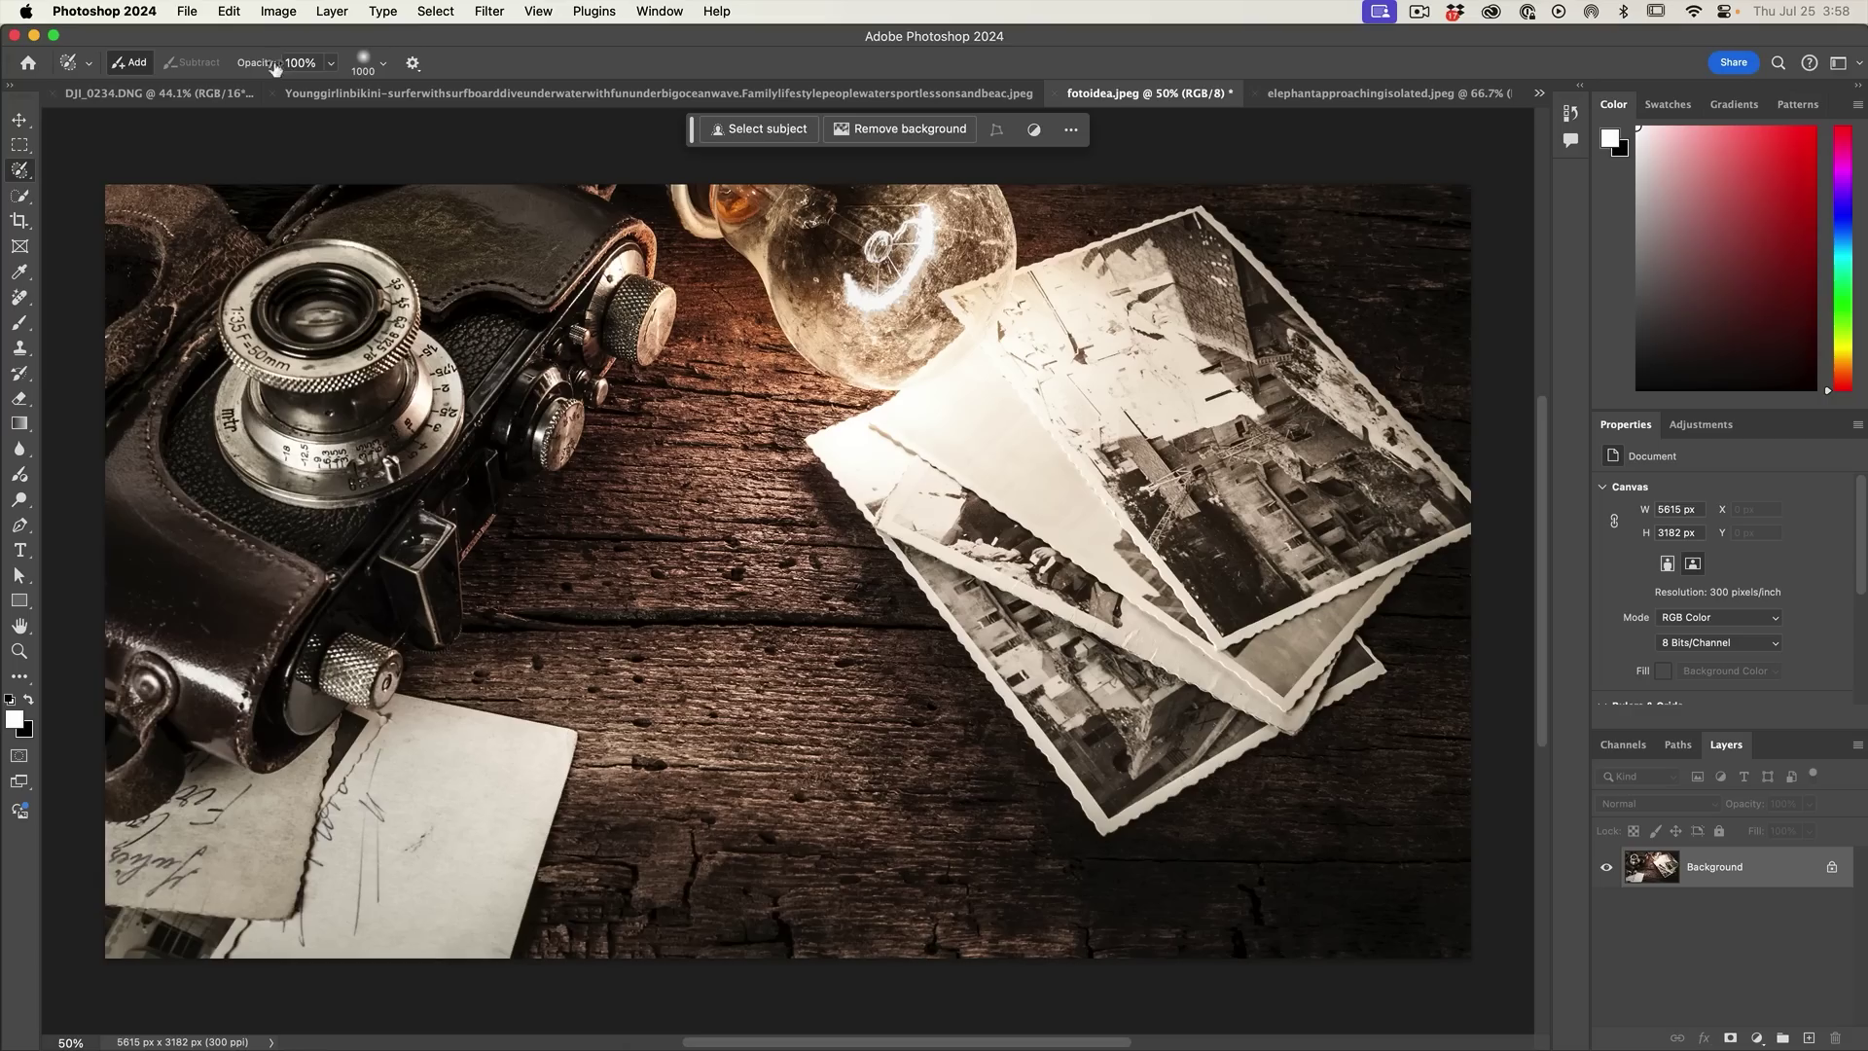
drag(274, 67, 247, 66)
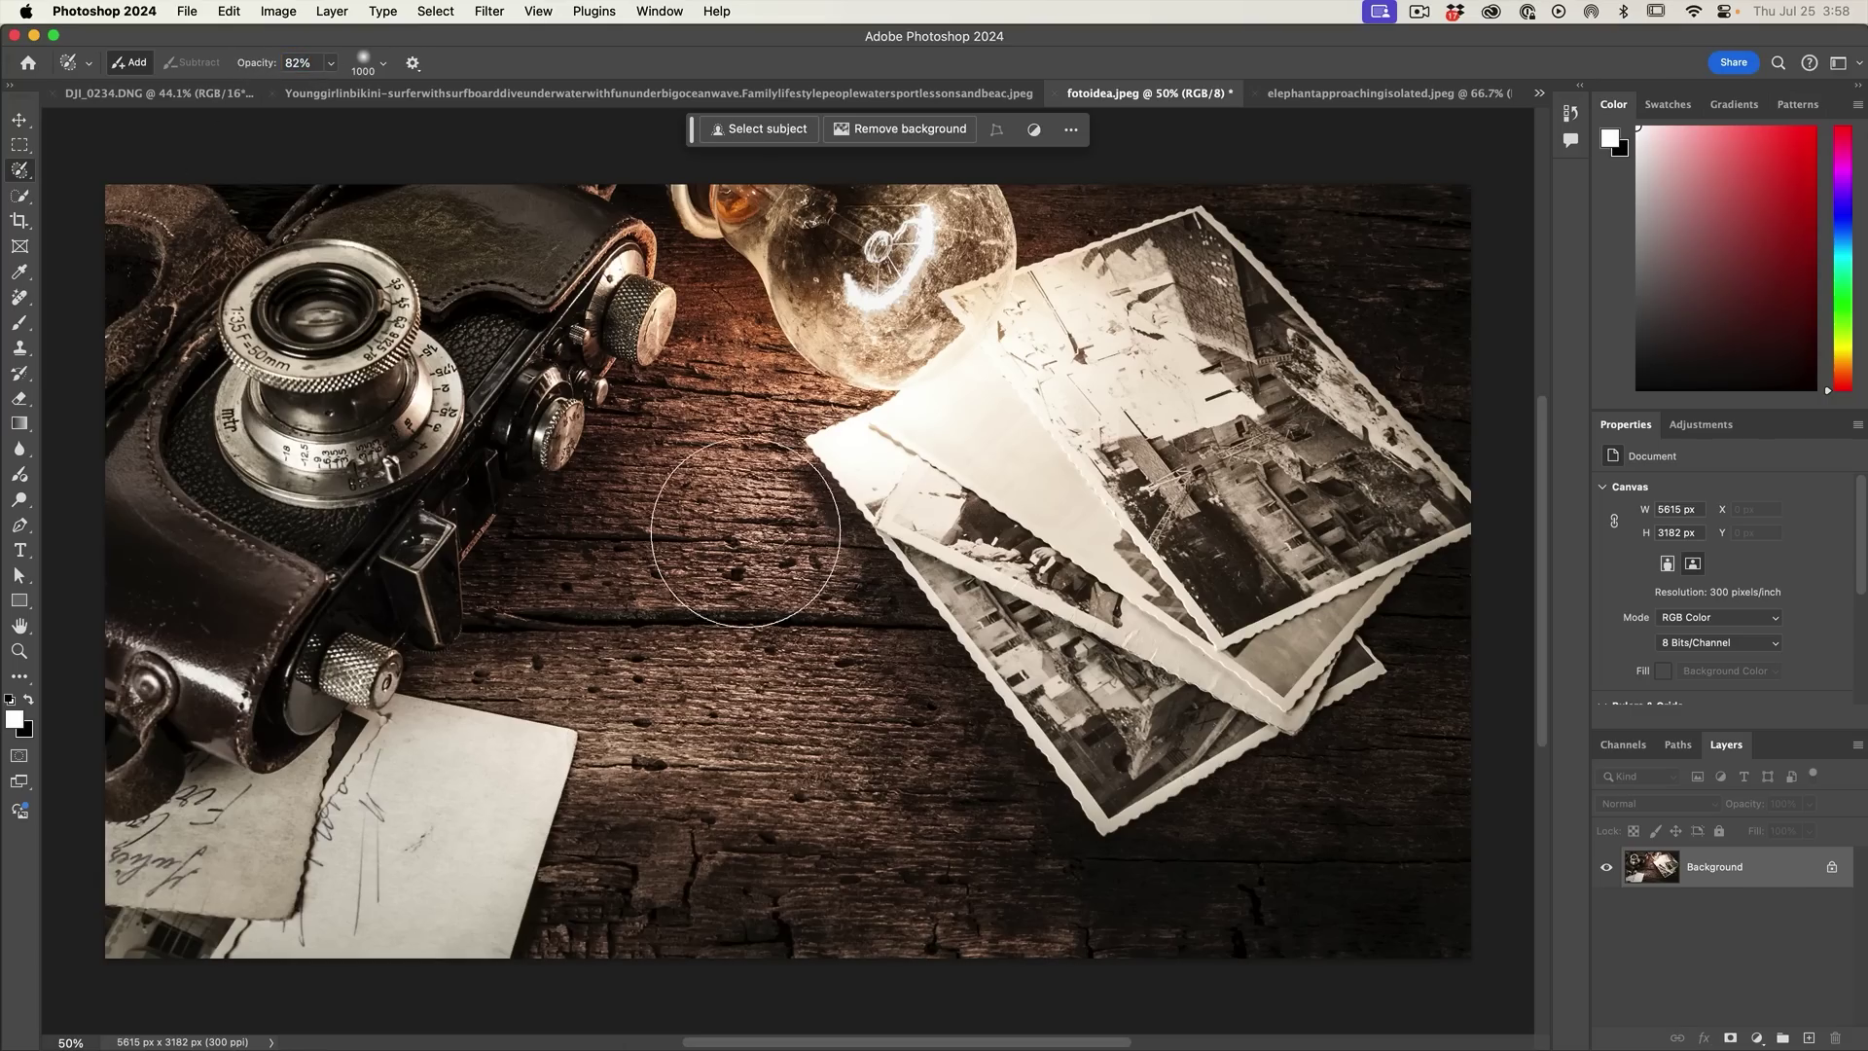
mouse_move(637, 453)
mouse_down()
mouse_move(676, 461)
mouse_move(580, 592)
mouse_move(519, 625)
mouse_move(510, 690)
mouse_move(700, 727)
mouse_move(909, 725)
mouse_move(841, 619)
mouse_move(831, 433)
mouse_move(654, 356)
mouse_move(520, 512)
mouse_move(694, 706)
mouse_move(975, 591)
mouse_move(740, 375)
mouse_up()
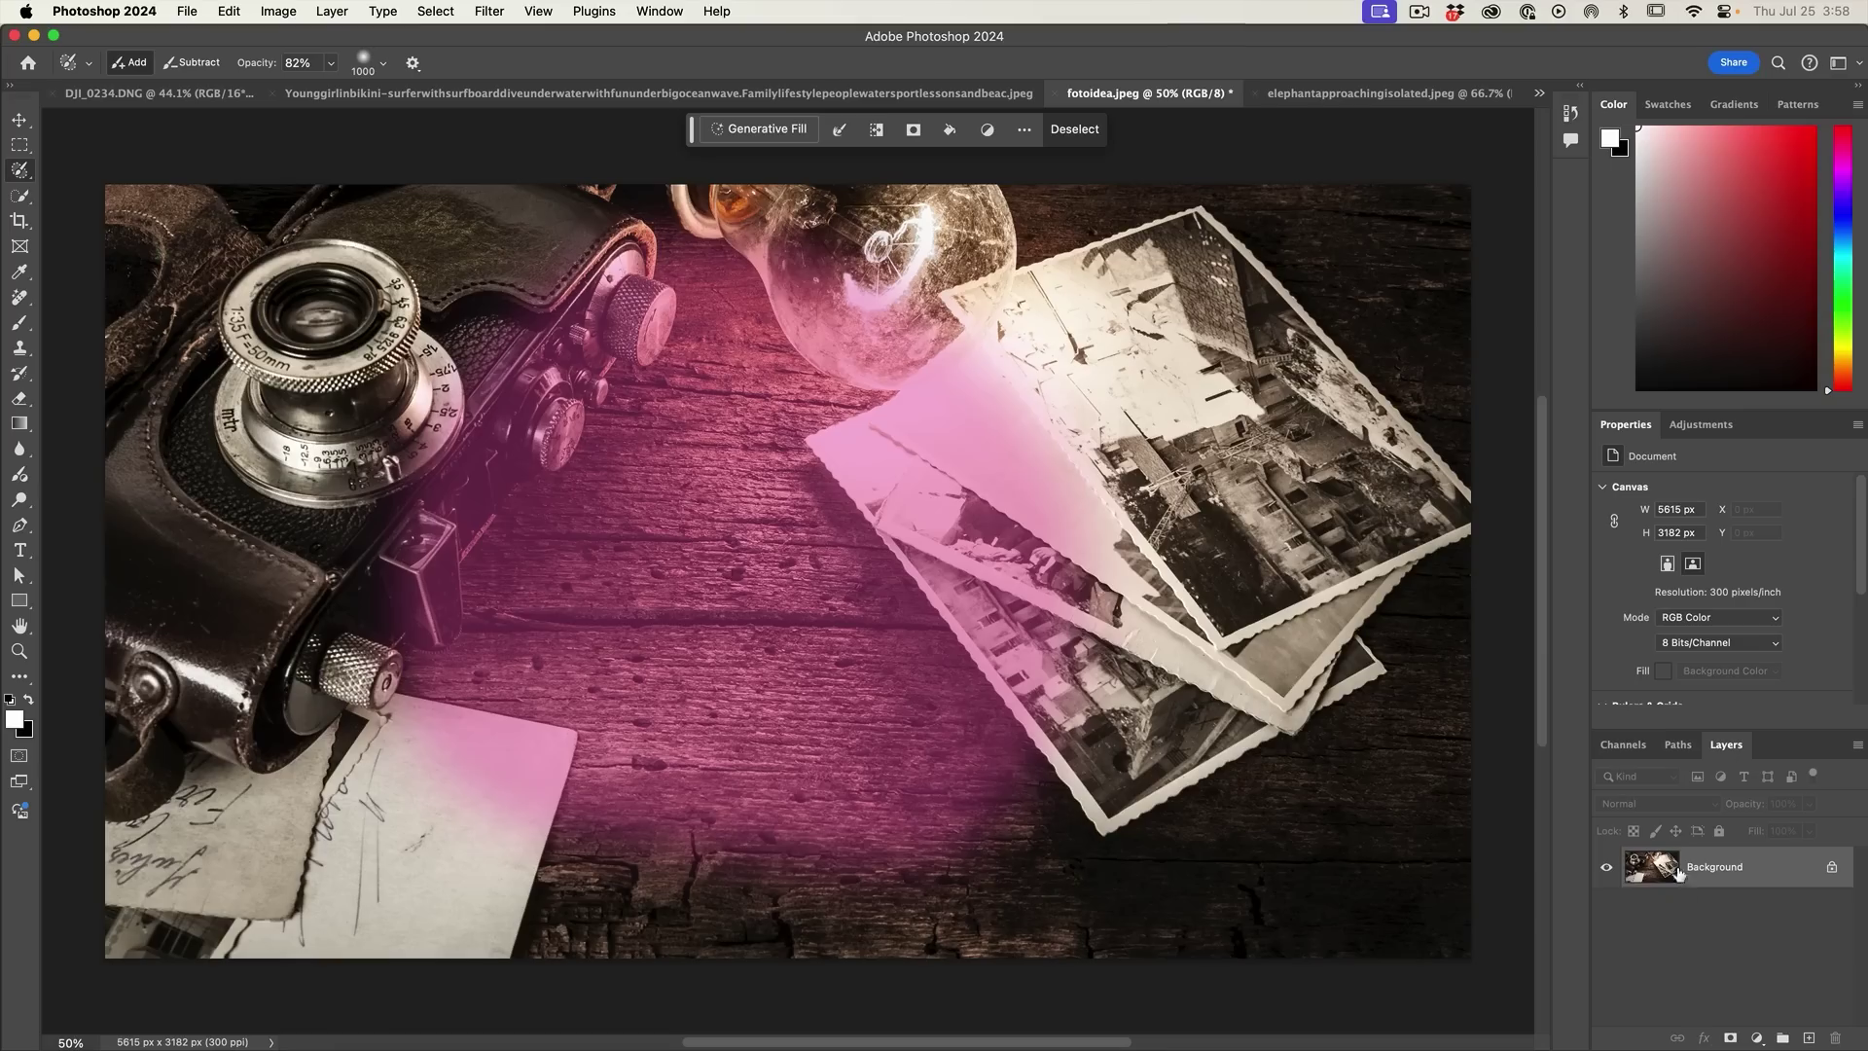
Step: Mask the table photo layer to the painted selection and invert the mask
click(489, 11)
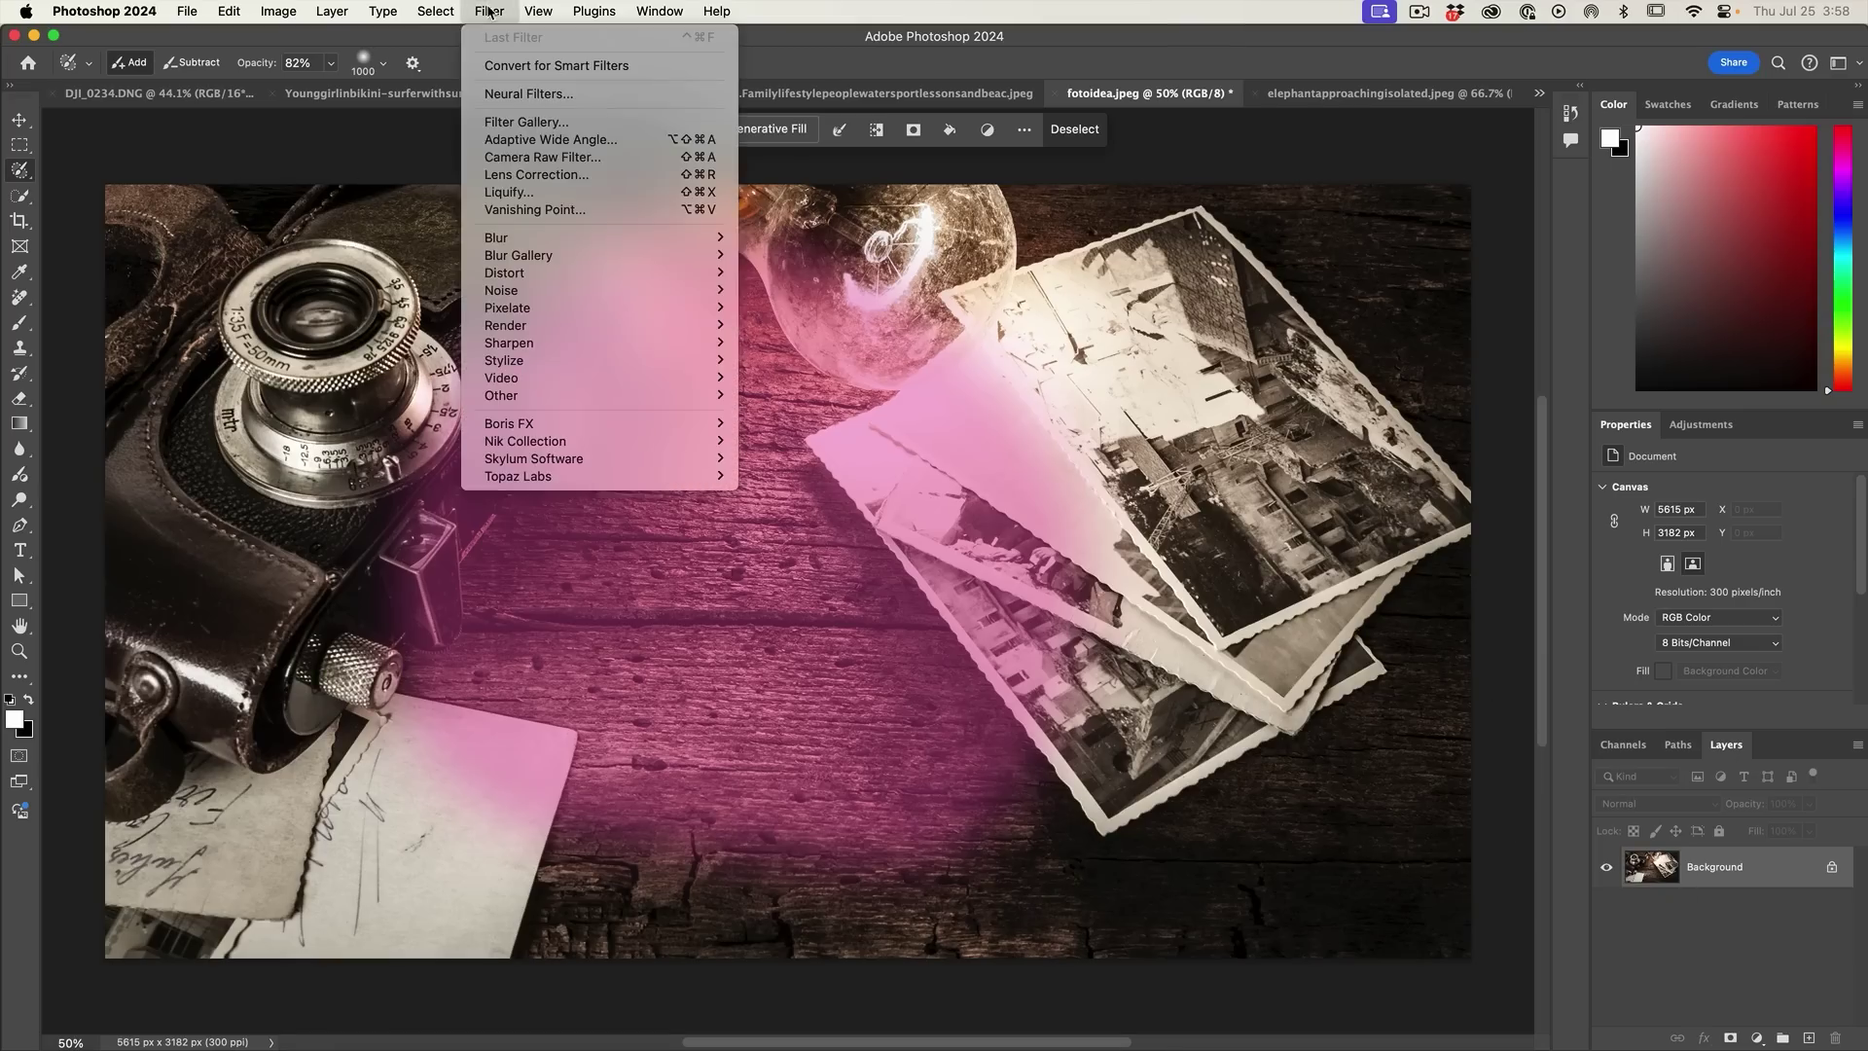
mouse_move(522, 237)
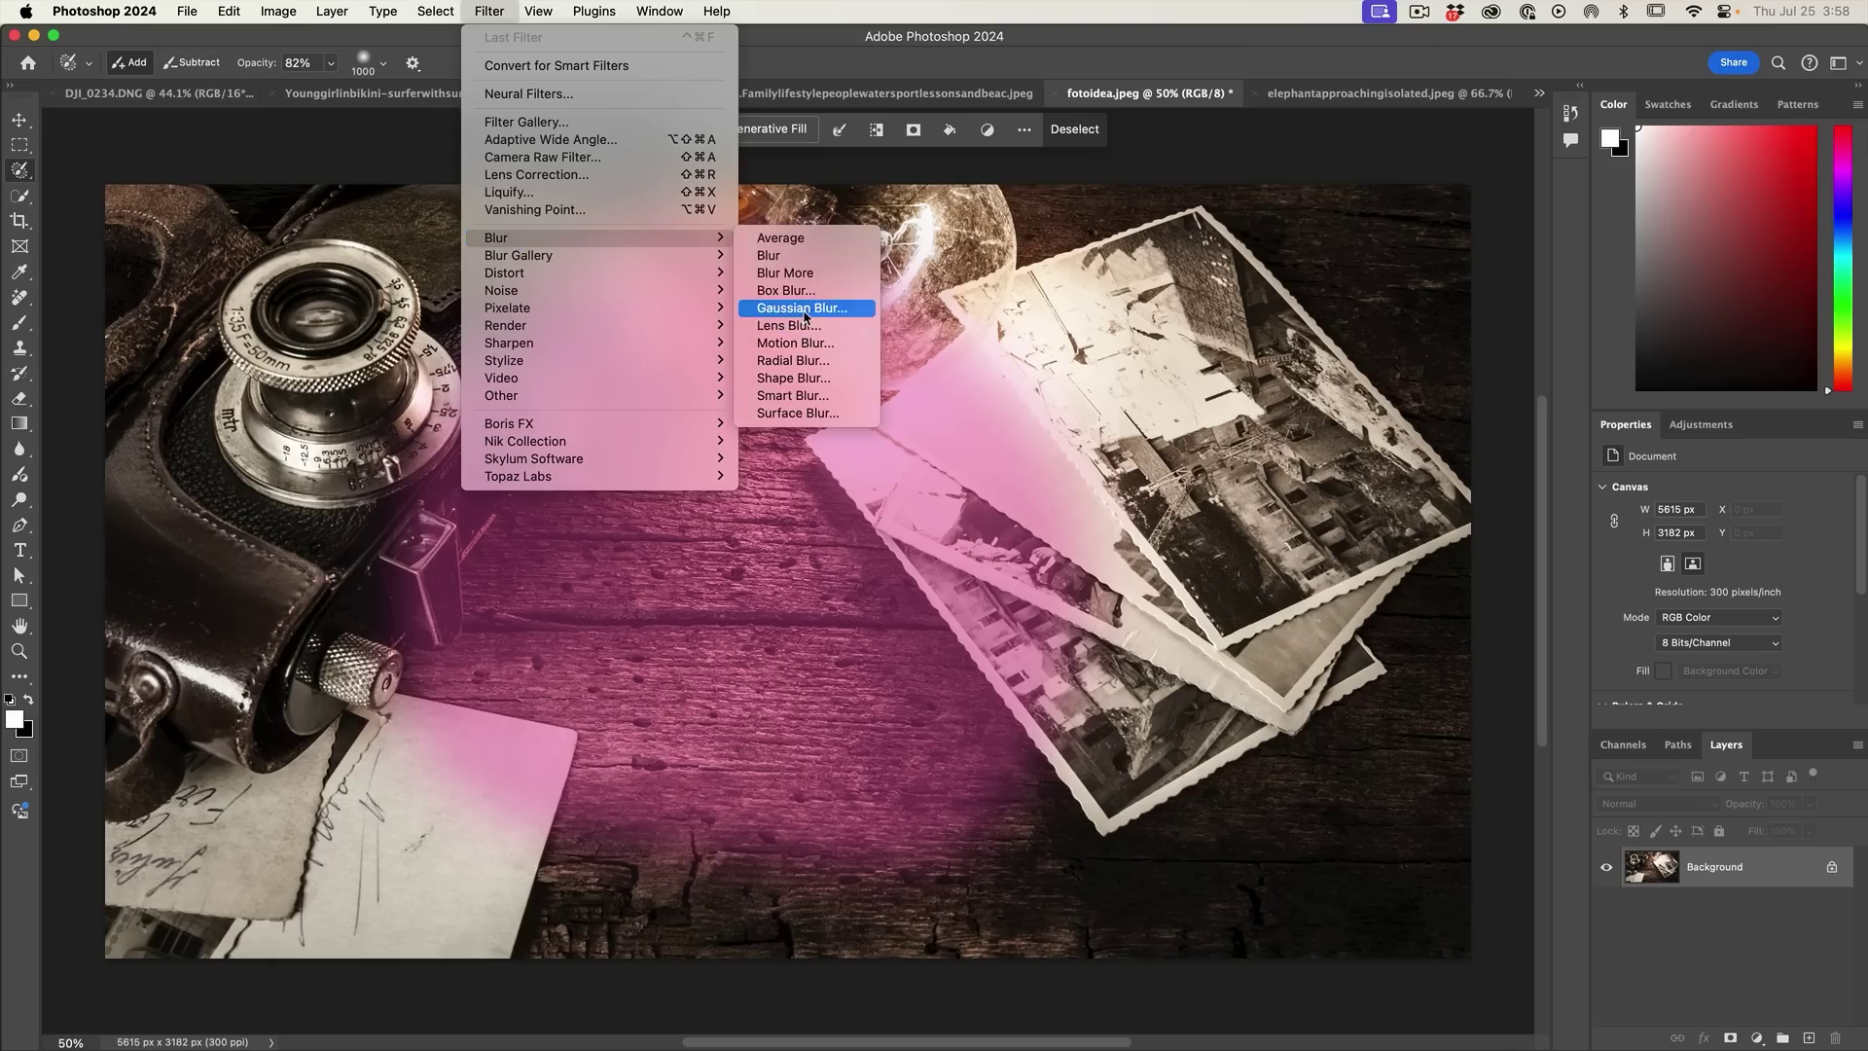
key(Escape)
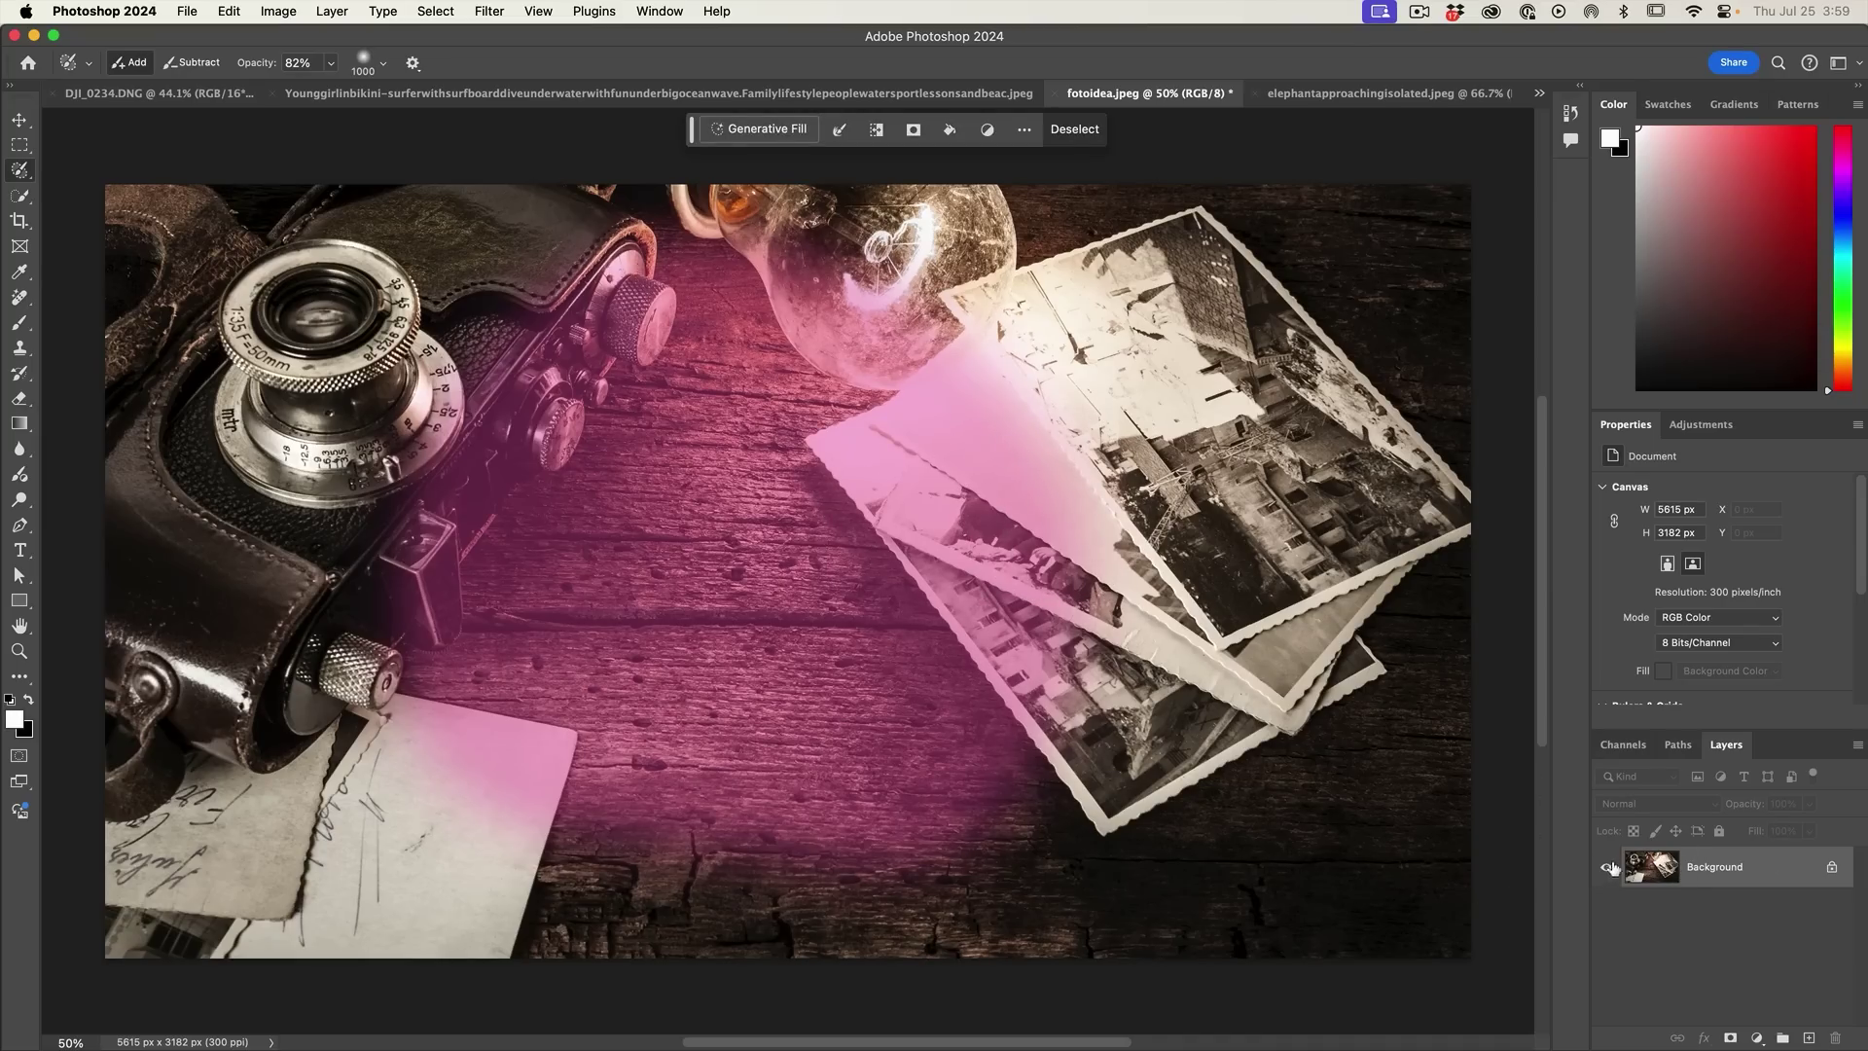
click(1728, 1039)
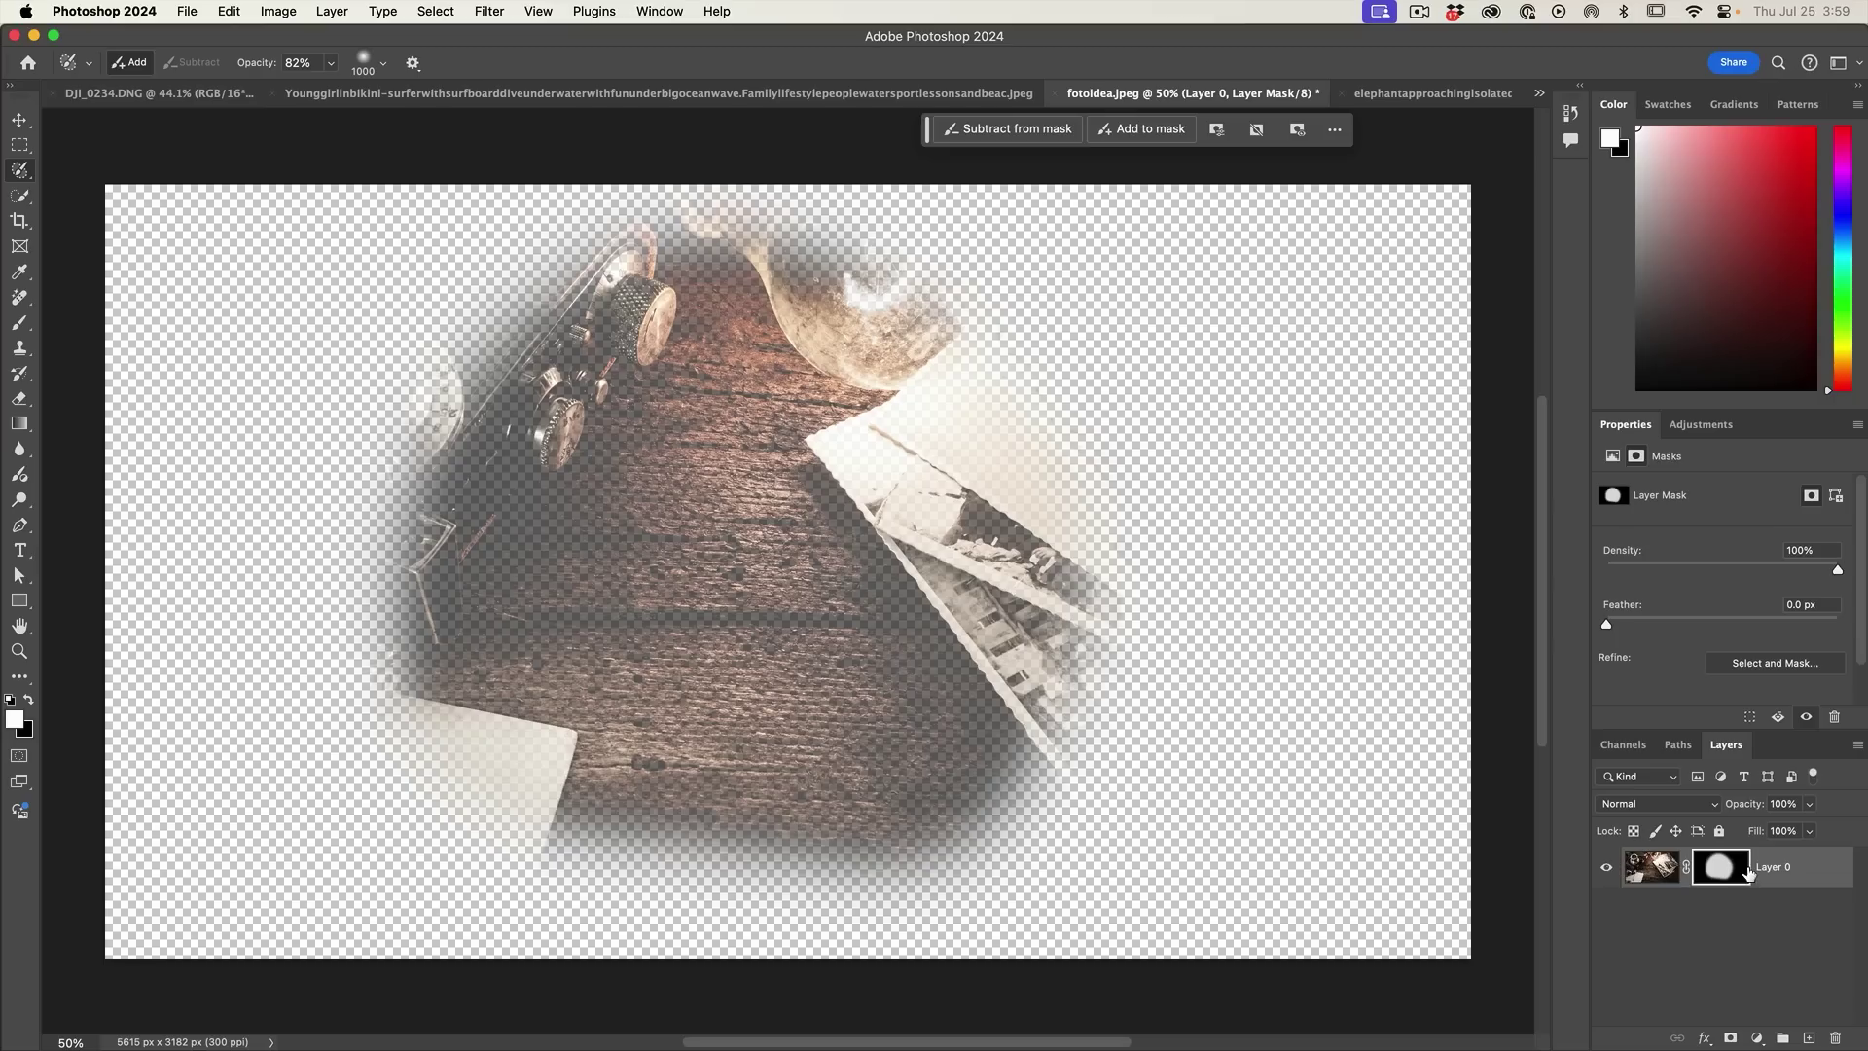
key(super+i)
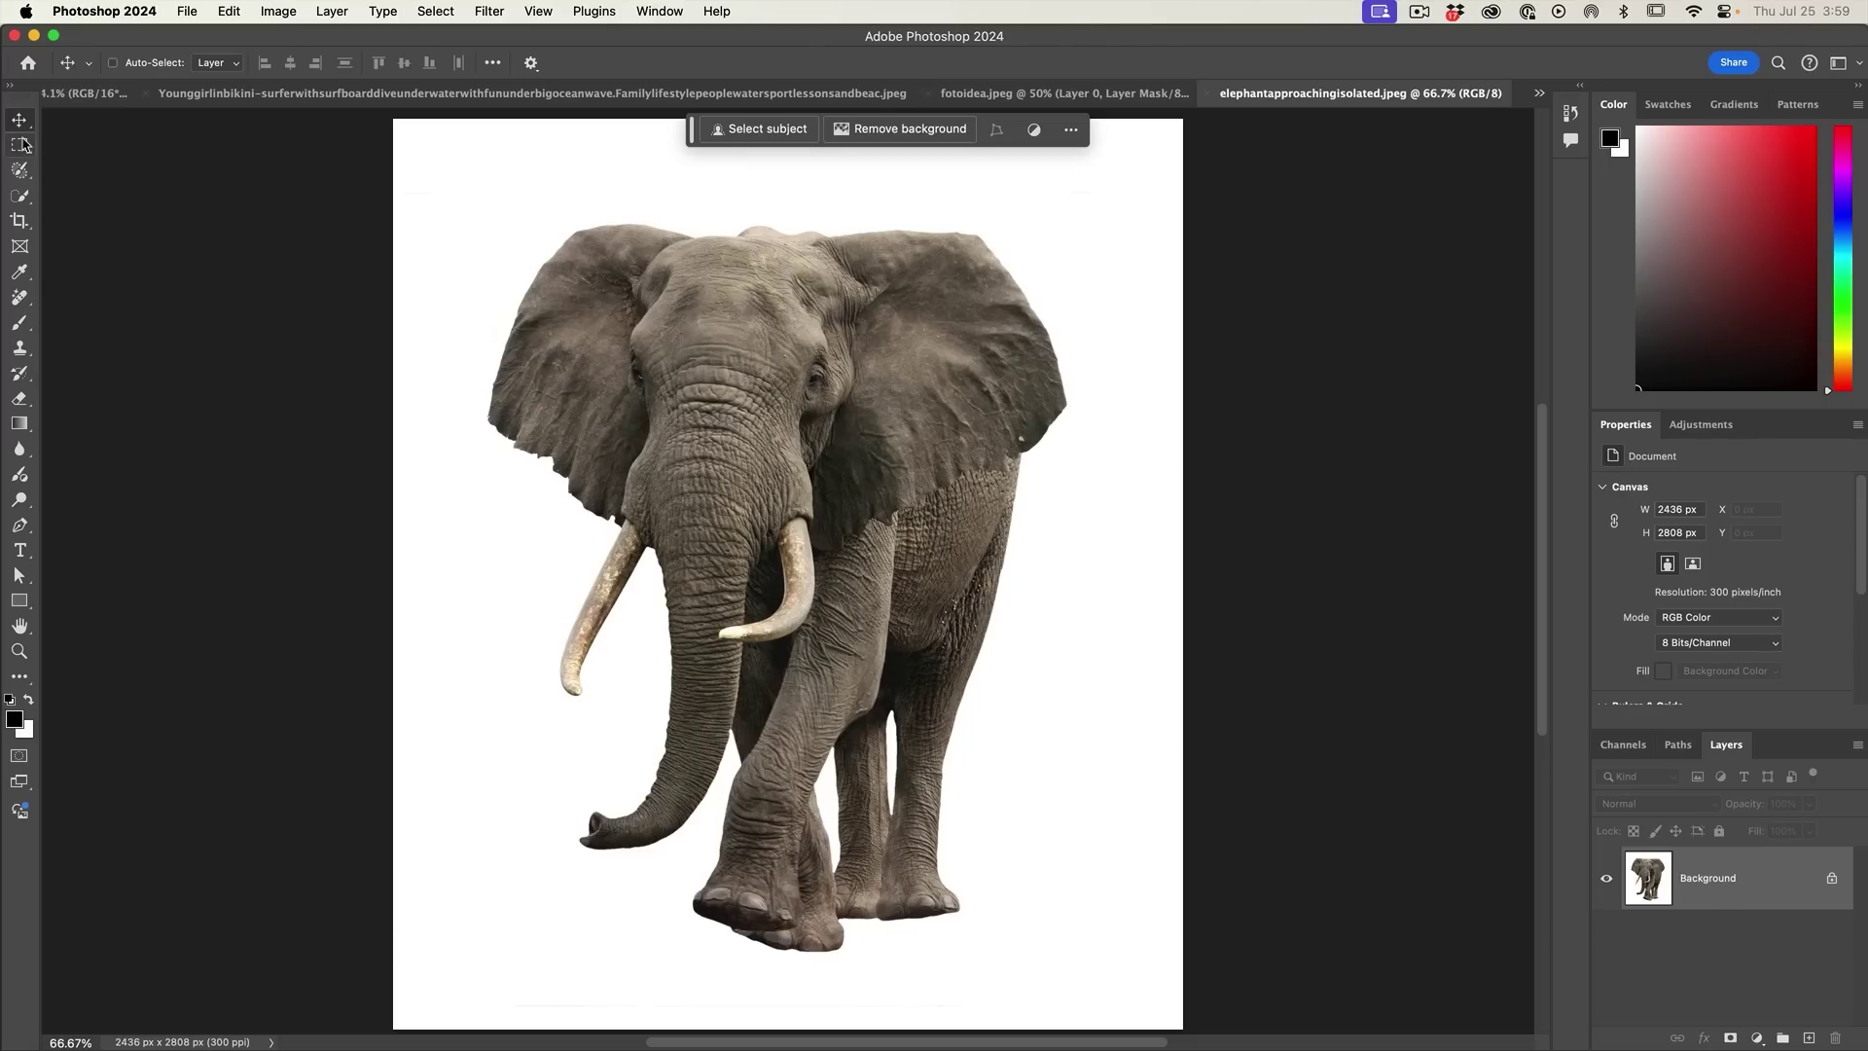
Step: Remove the white background from the elephant image and reset colours to black and white
click(21, 171)
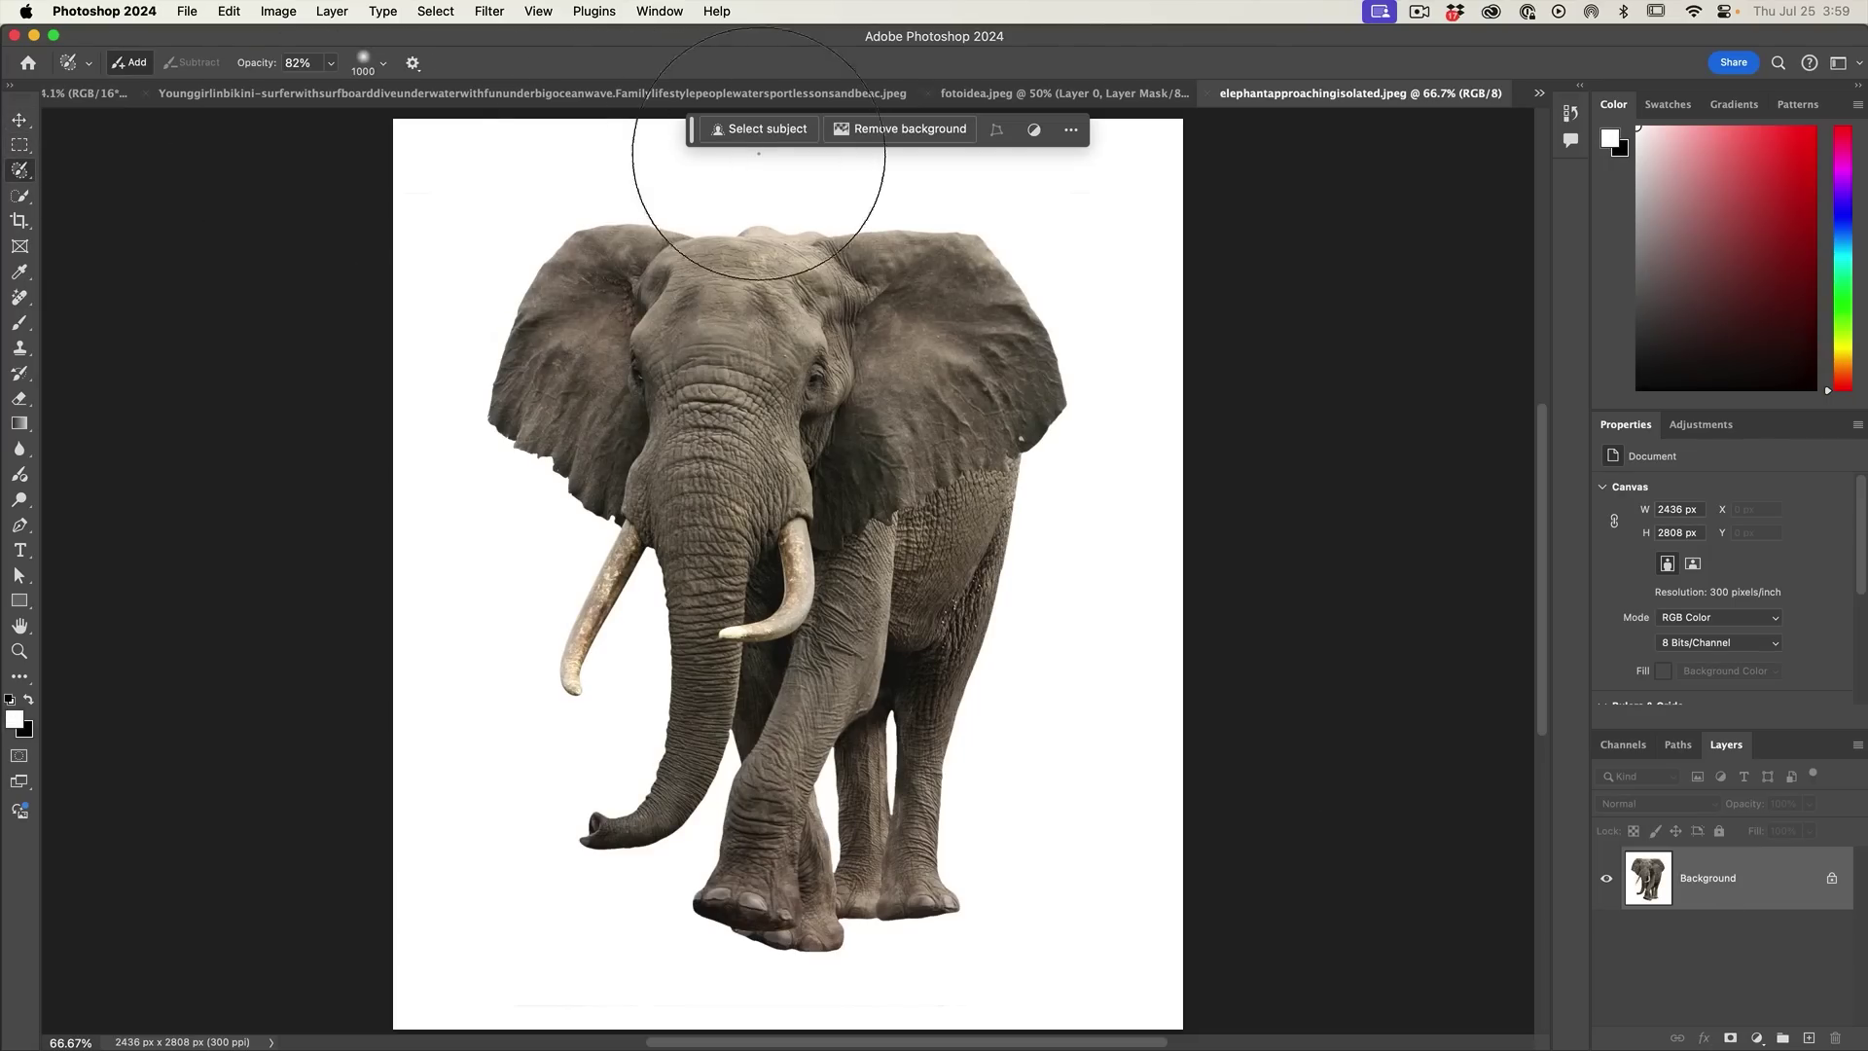
click(878, 134)
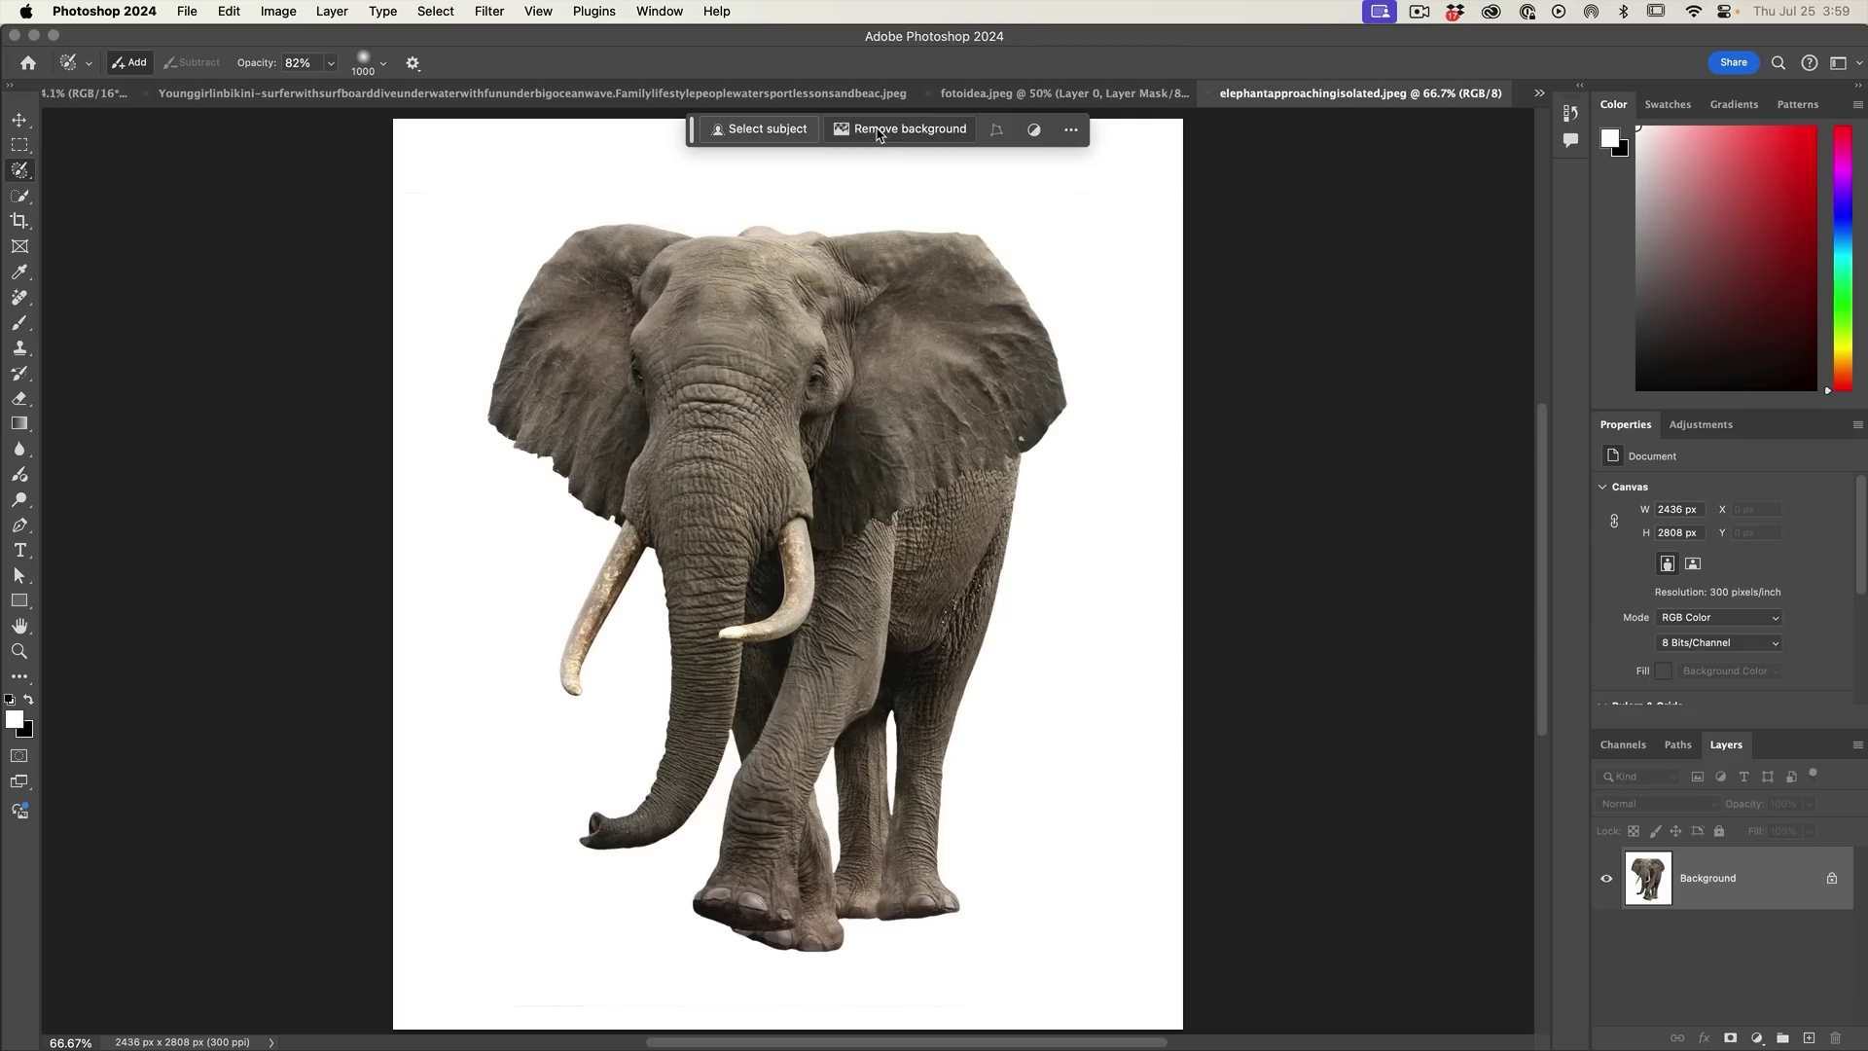
key(v)
key(d)
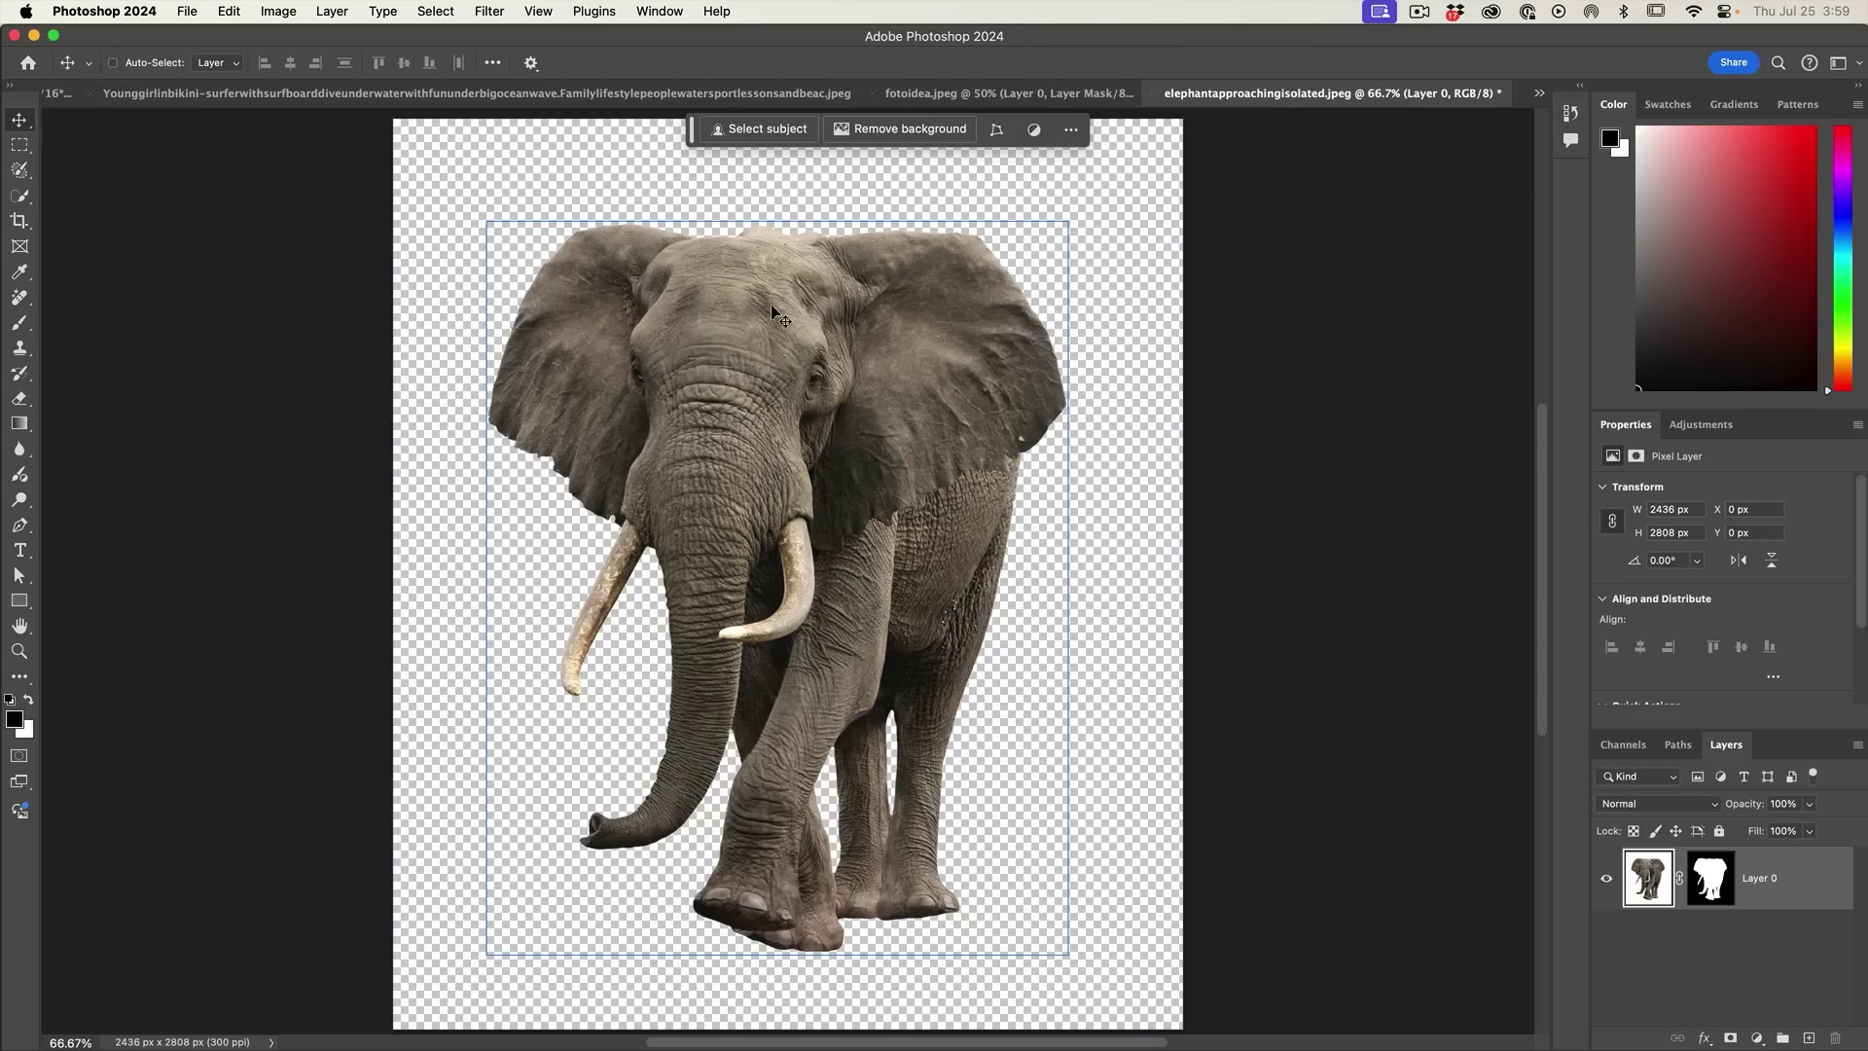
Step: Bring the elephant into fotoidea.jpeg as Layer 1, stacked beneath the table photo layer
drag(779, 363, 1128, 97)
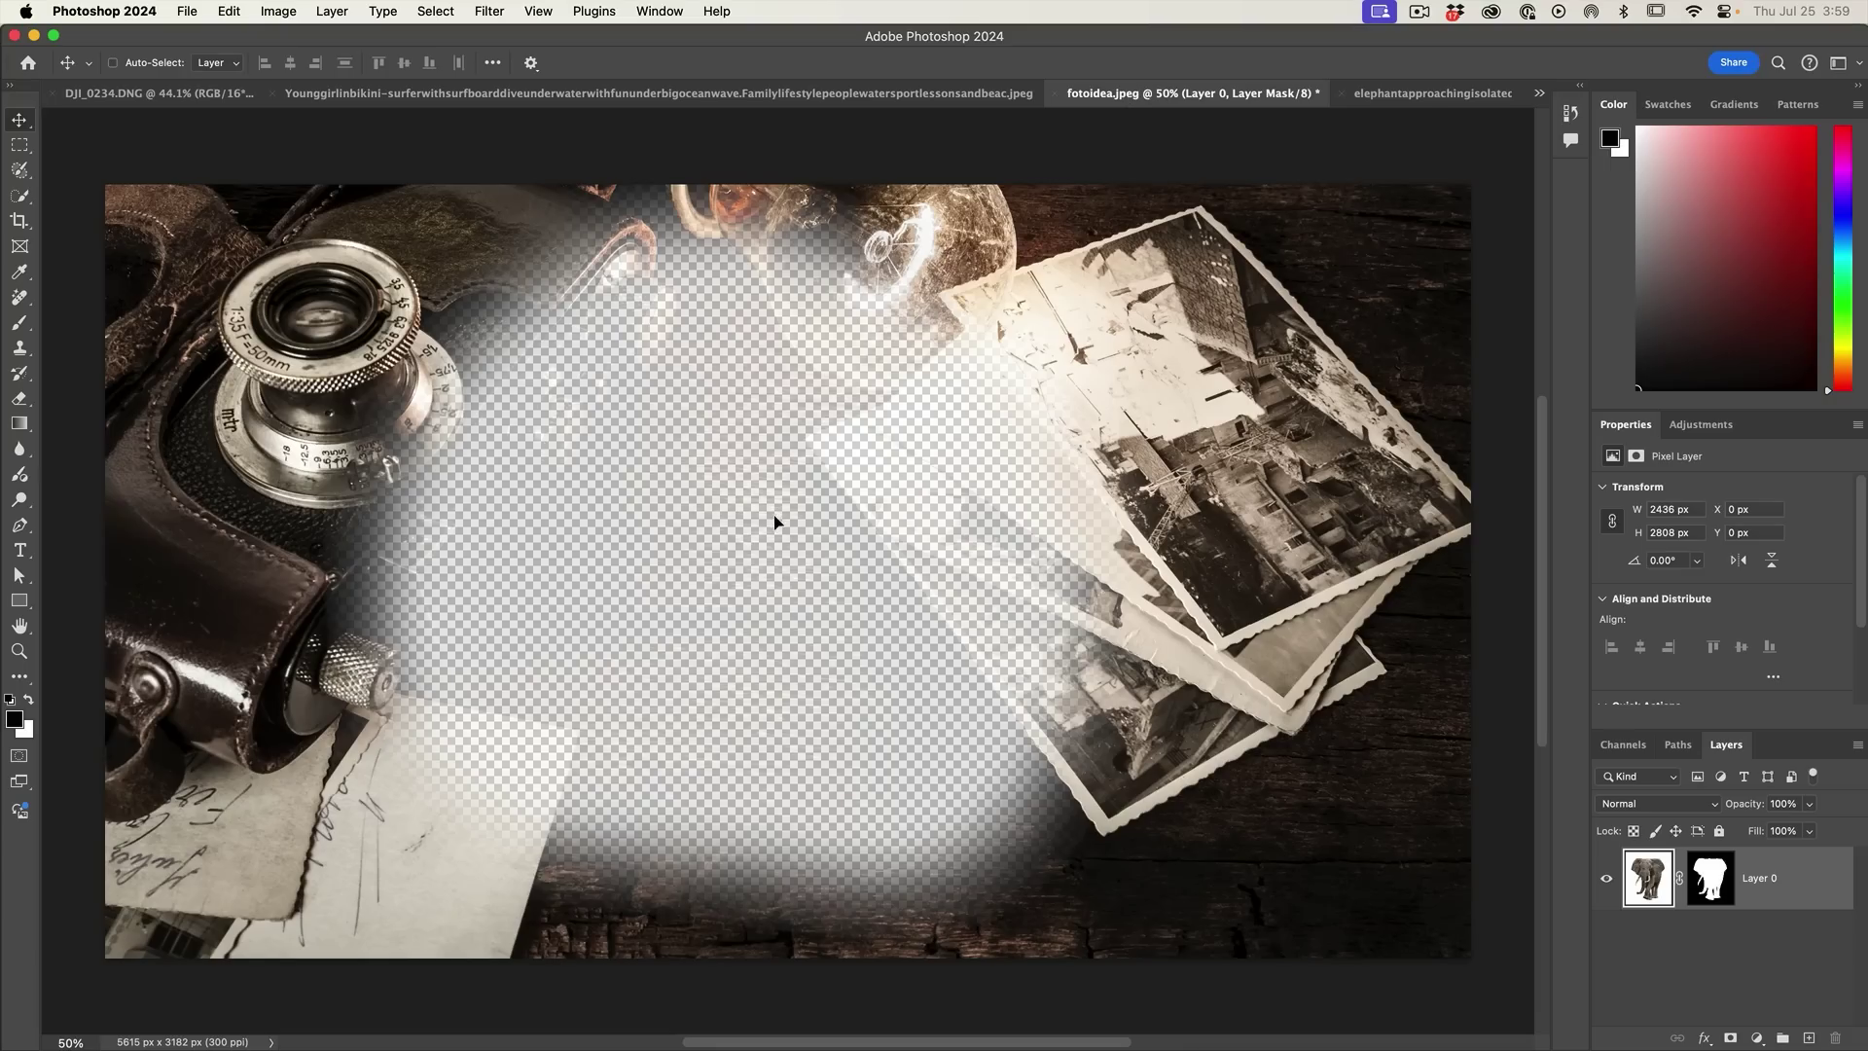
drag(774, 526, 778, 528)
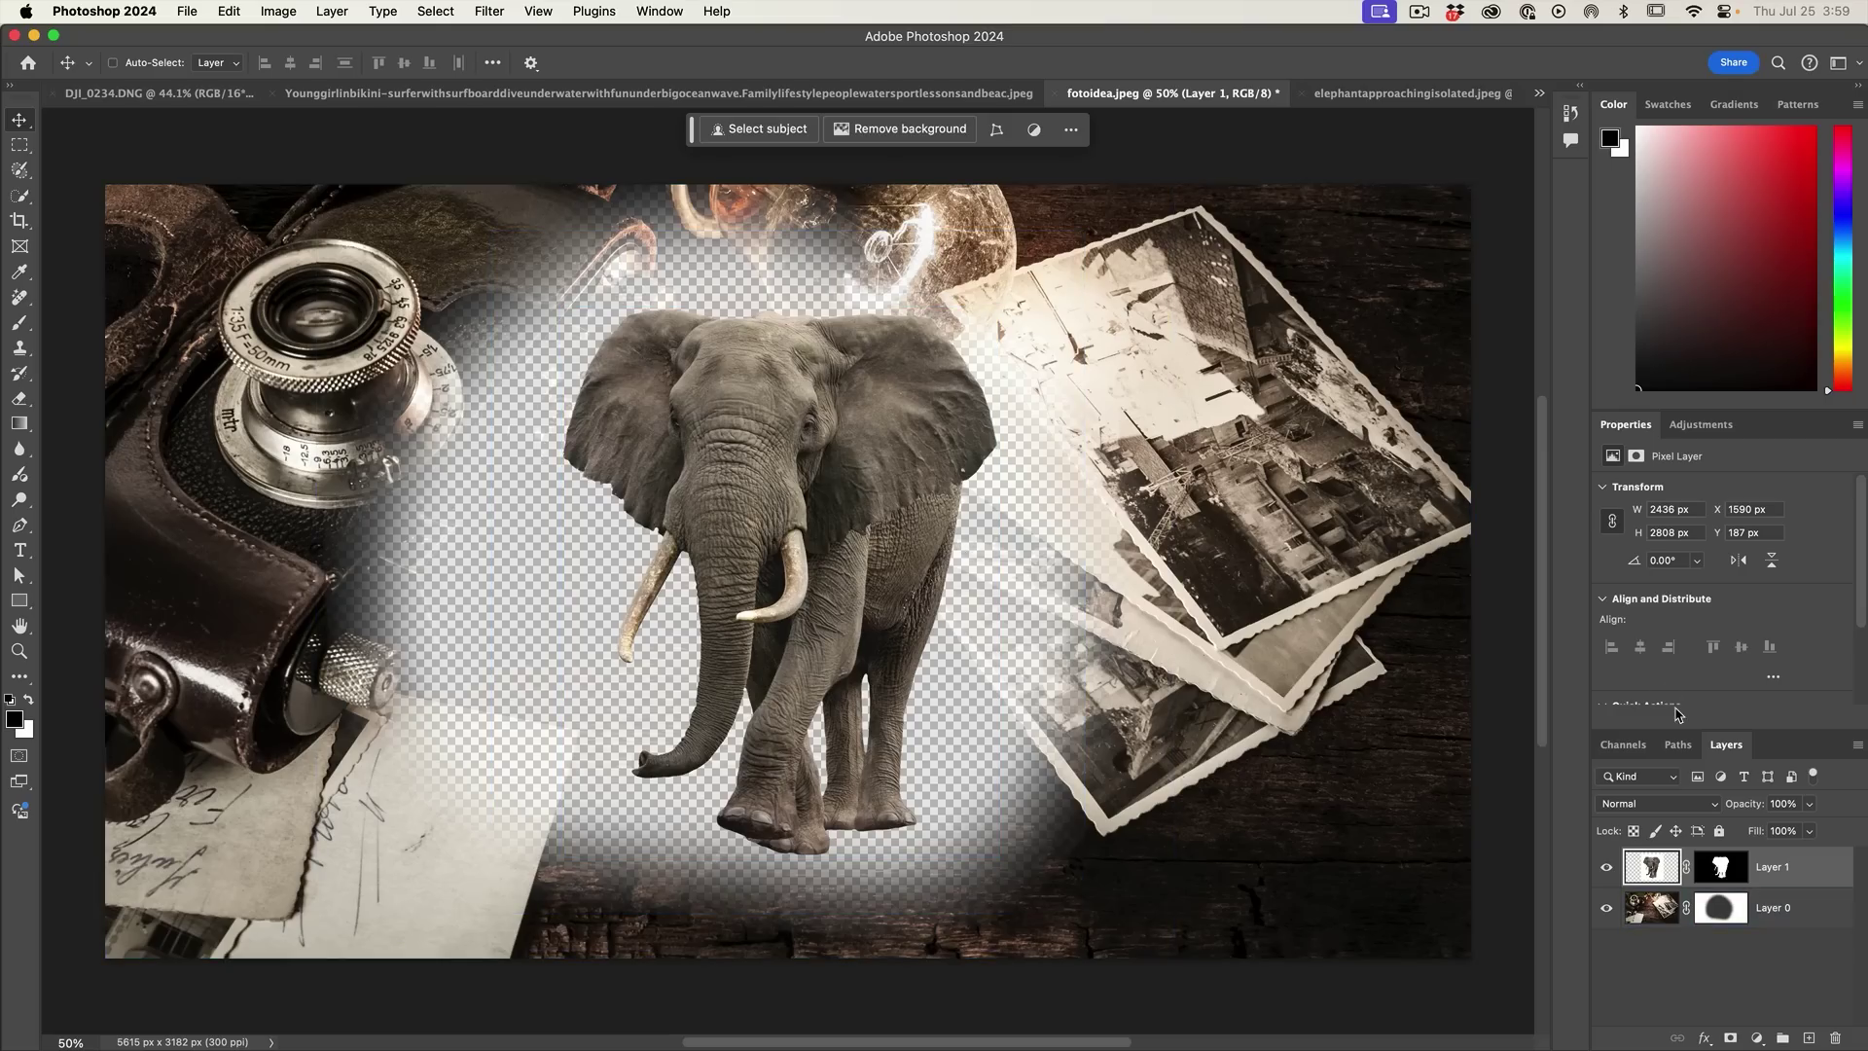
drag(1652, 866, 1663, 922)
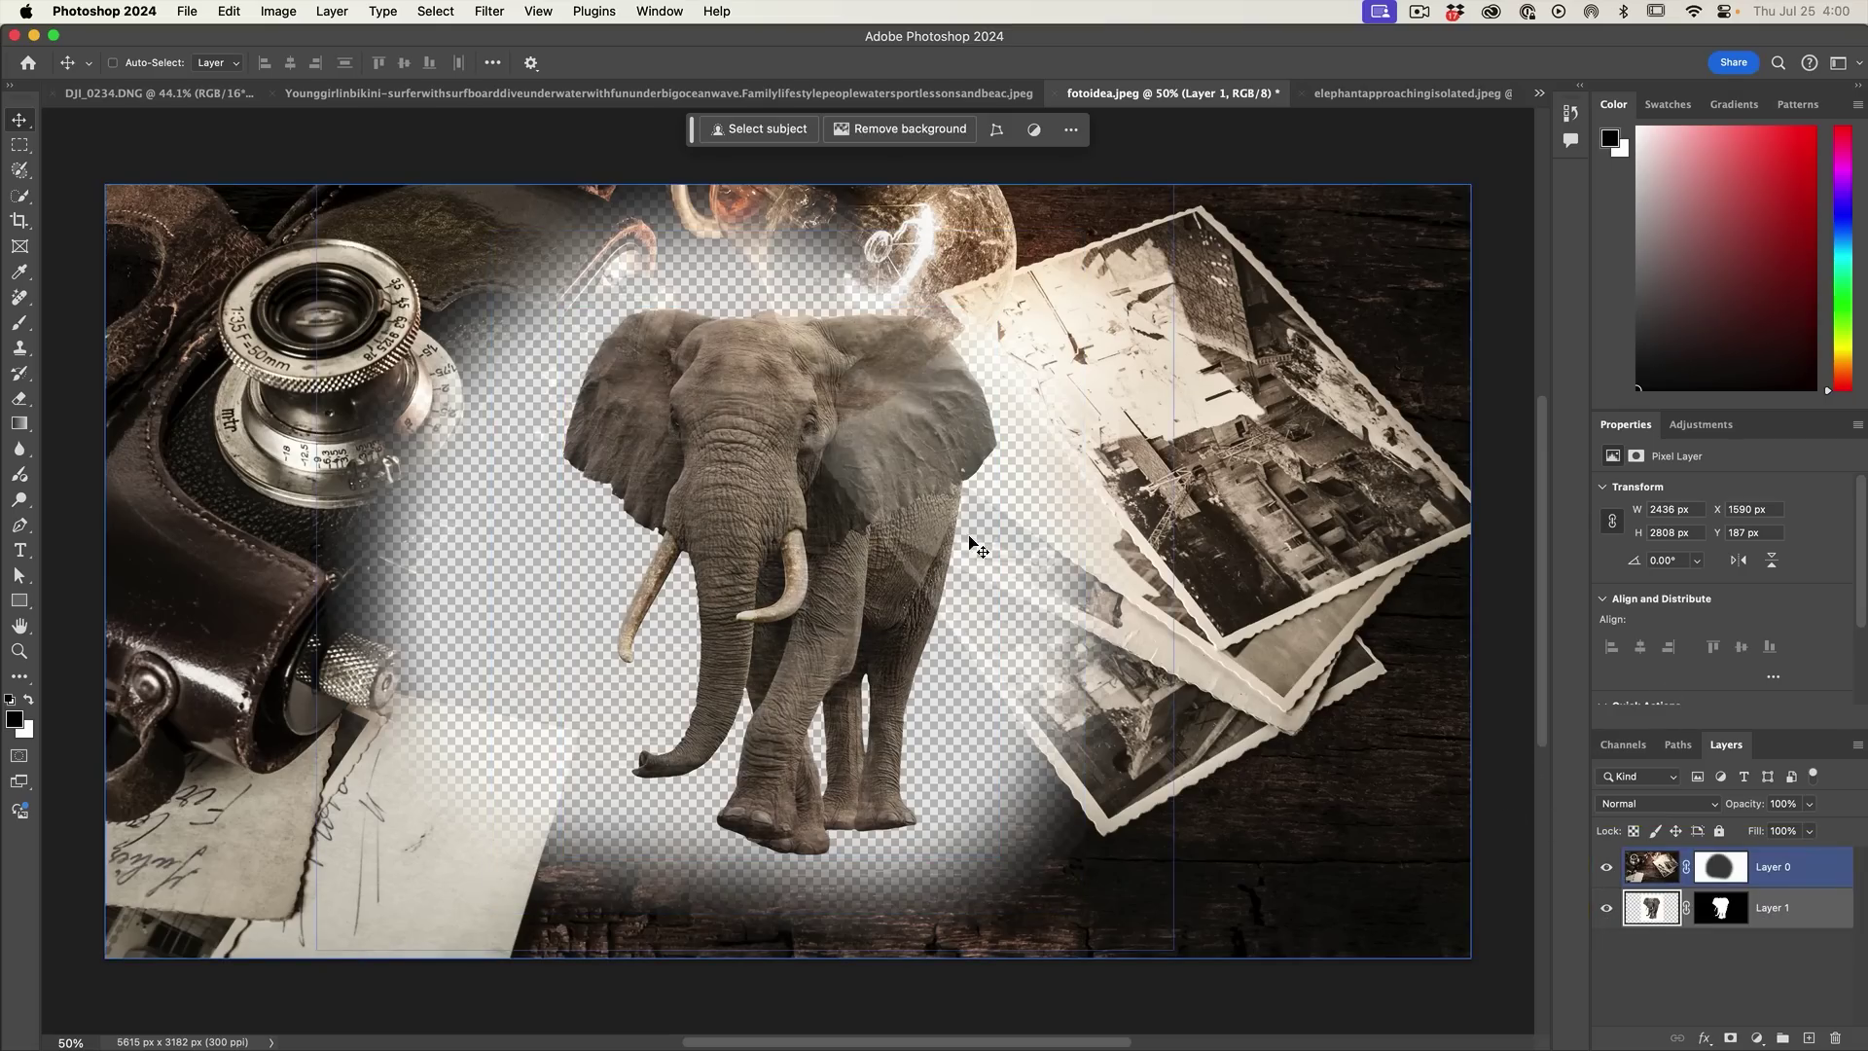
scroll(746, 551, down, 1)
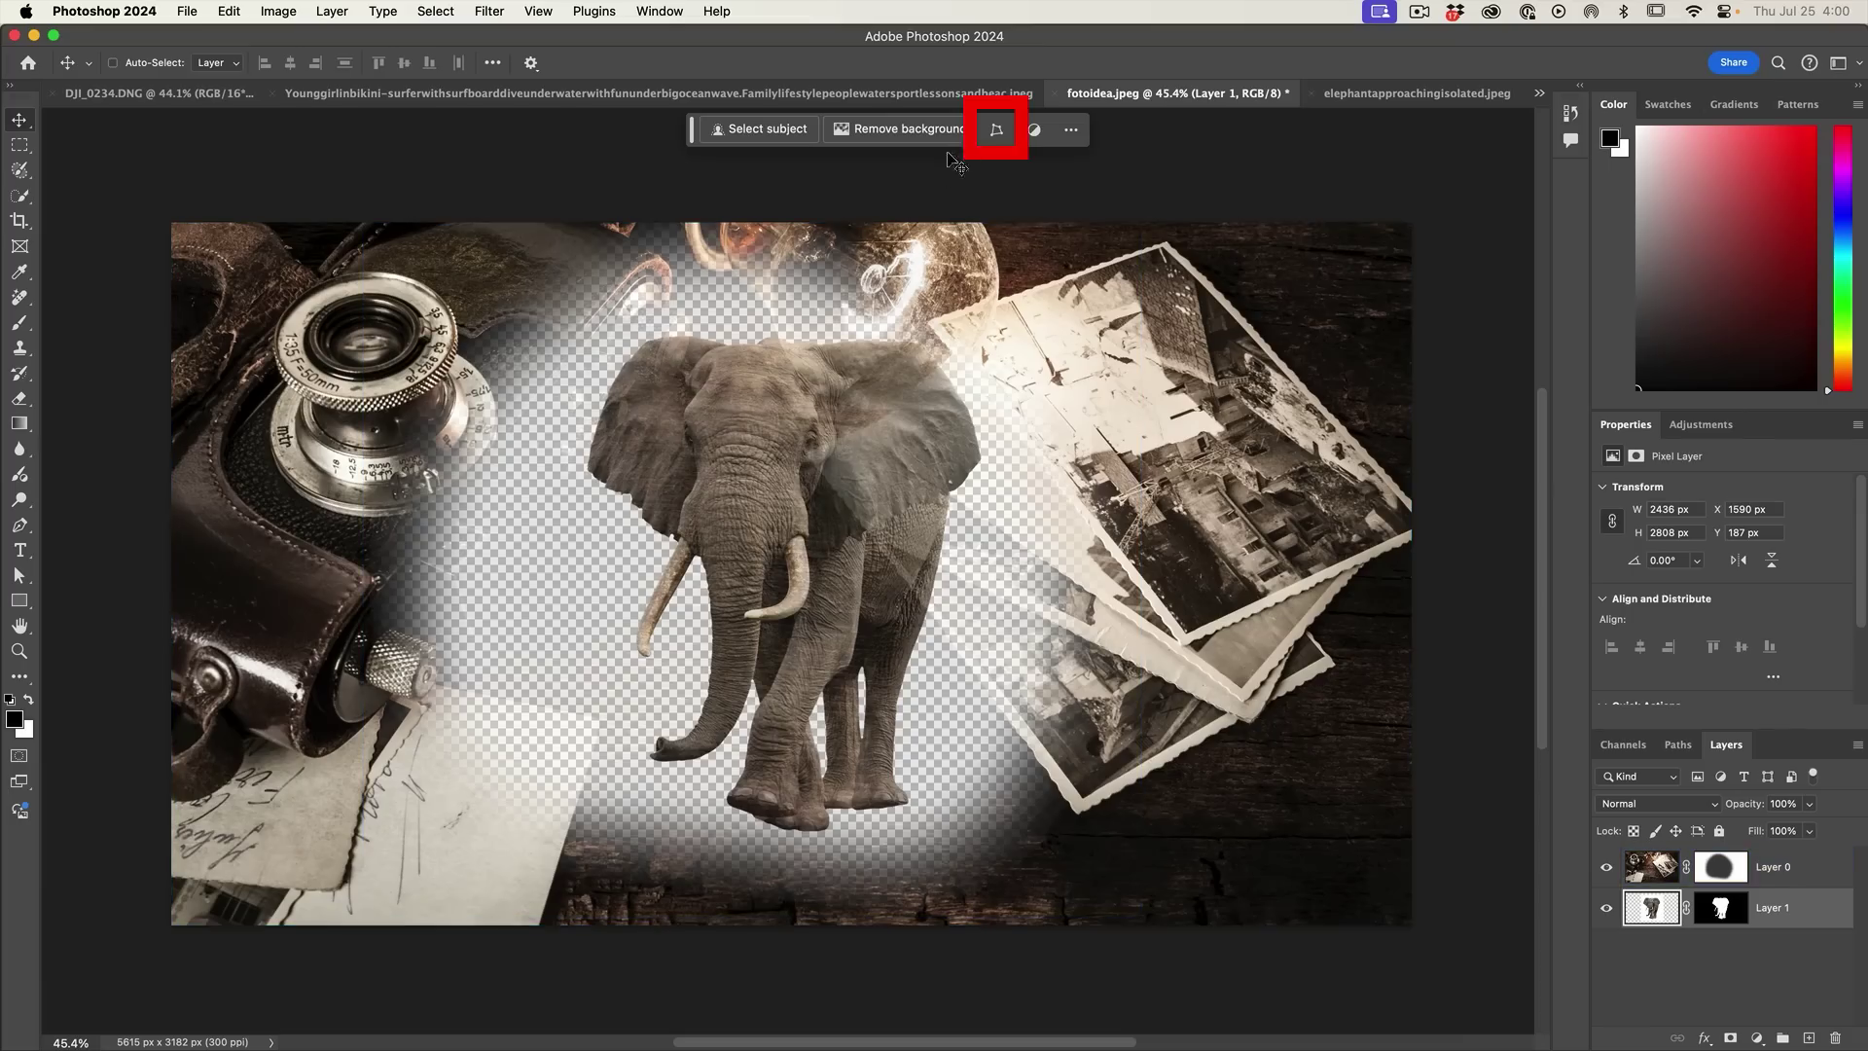
Step: Scale the elephant to about 148% (3603 × 4154 px) and move it lower
click(997, 132)
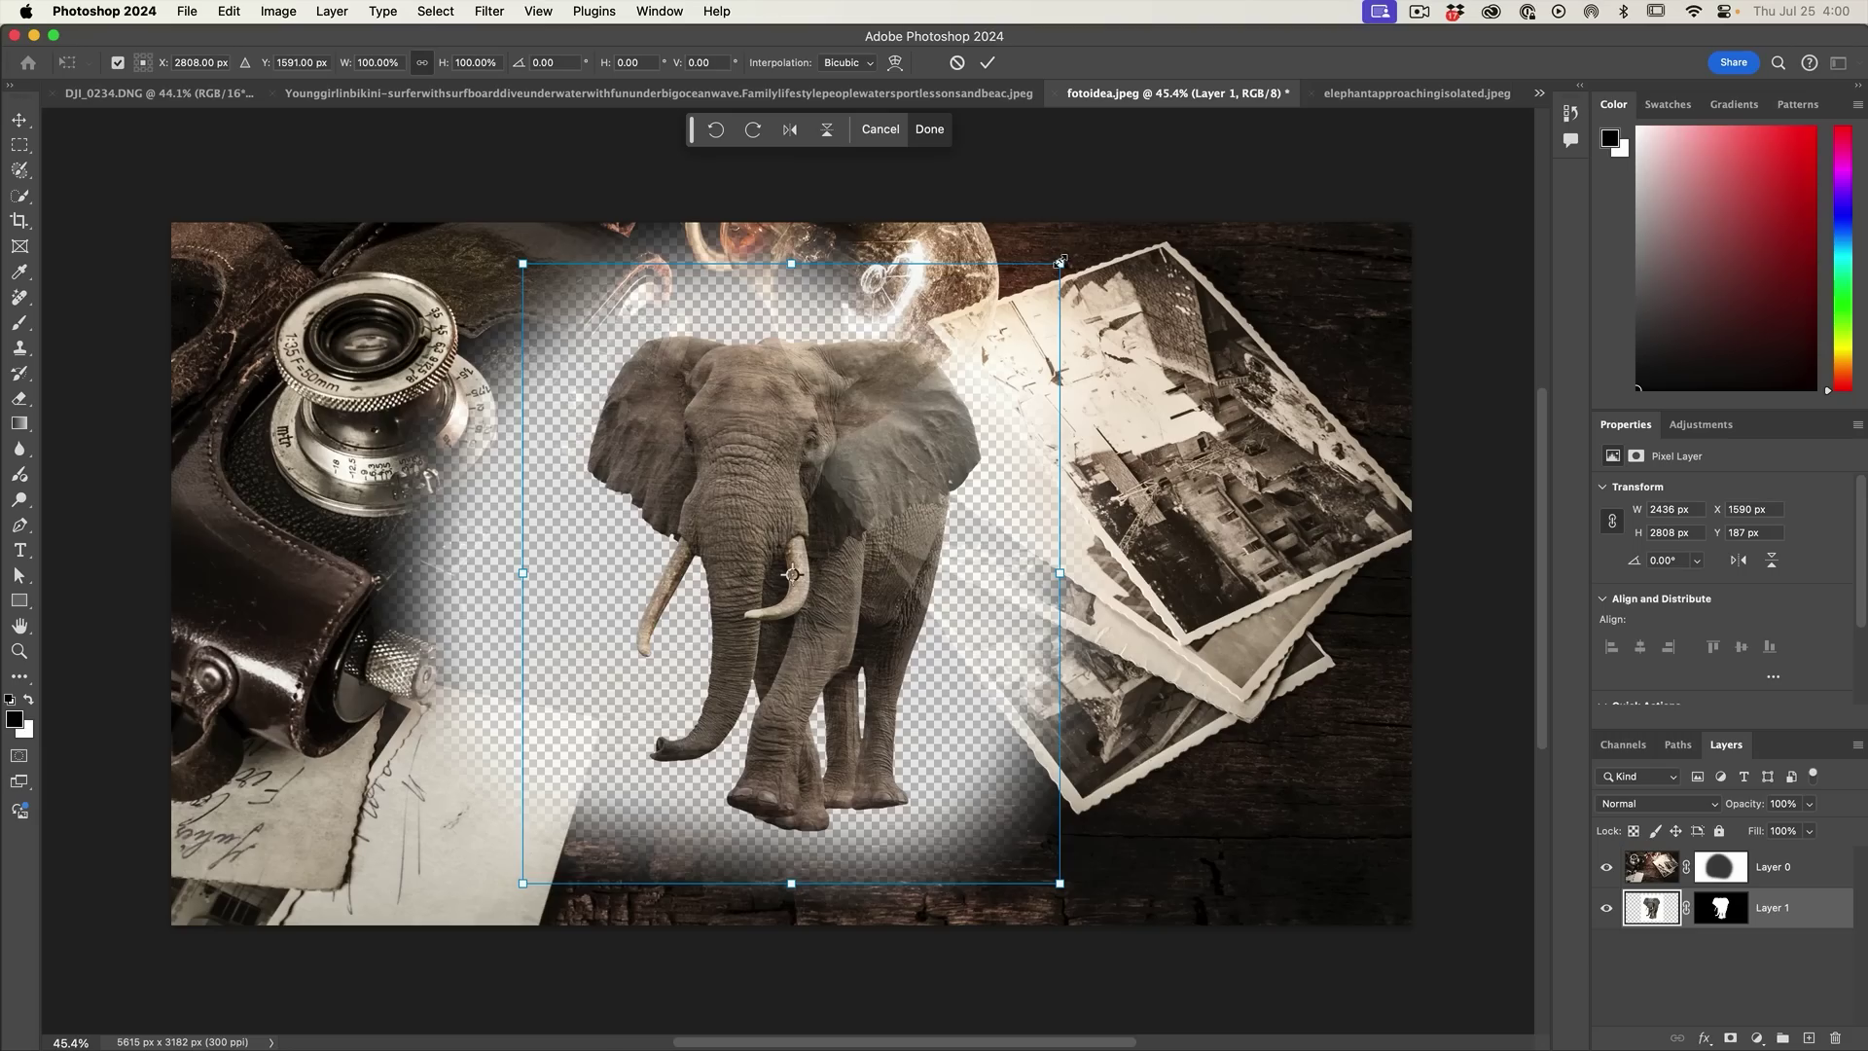
drag(1060, 261, 1221, 144)
drag(940, 486, 953, 523)
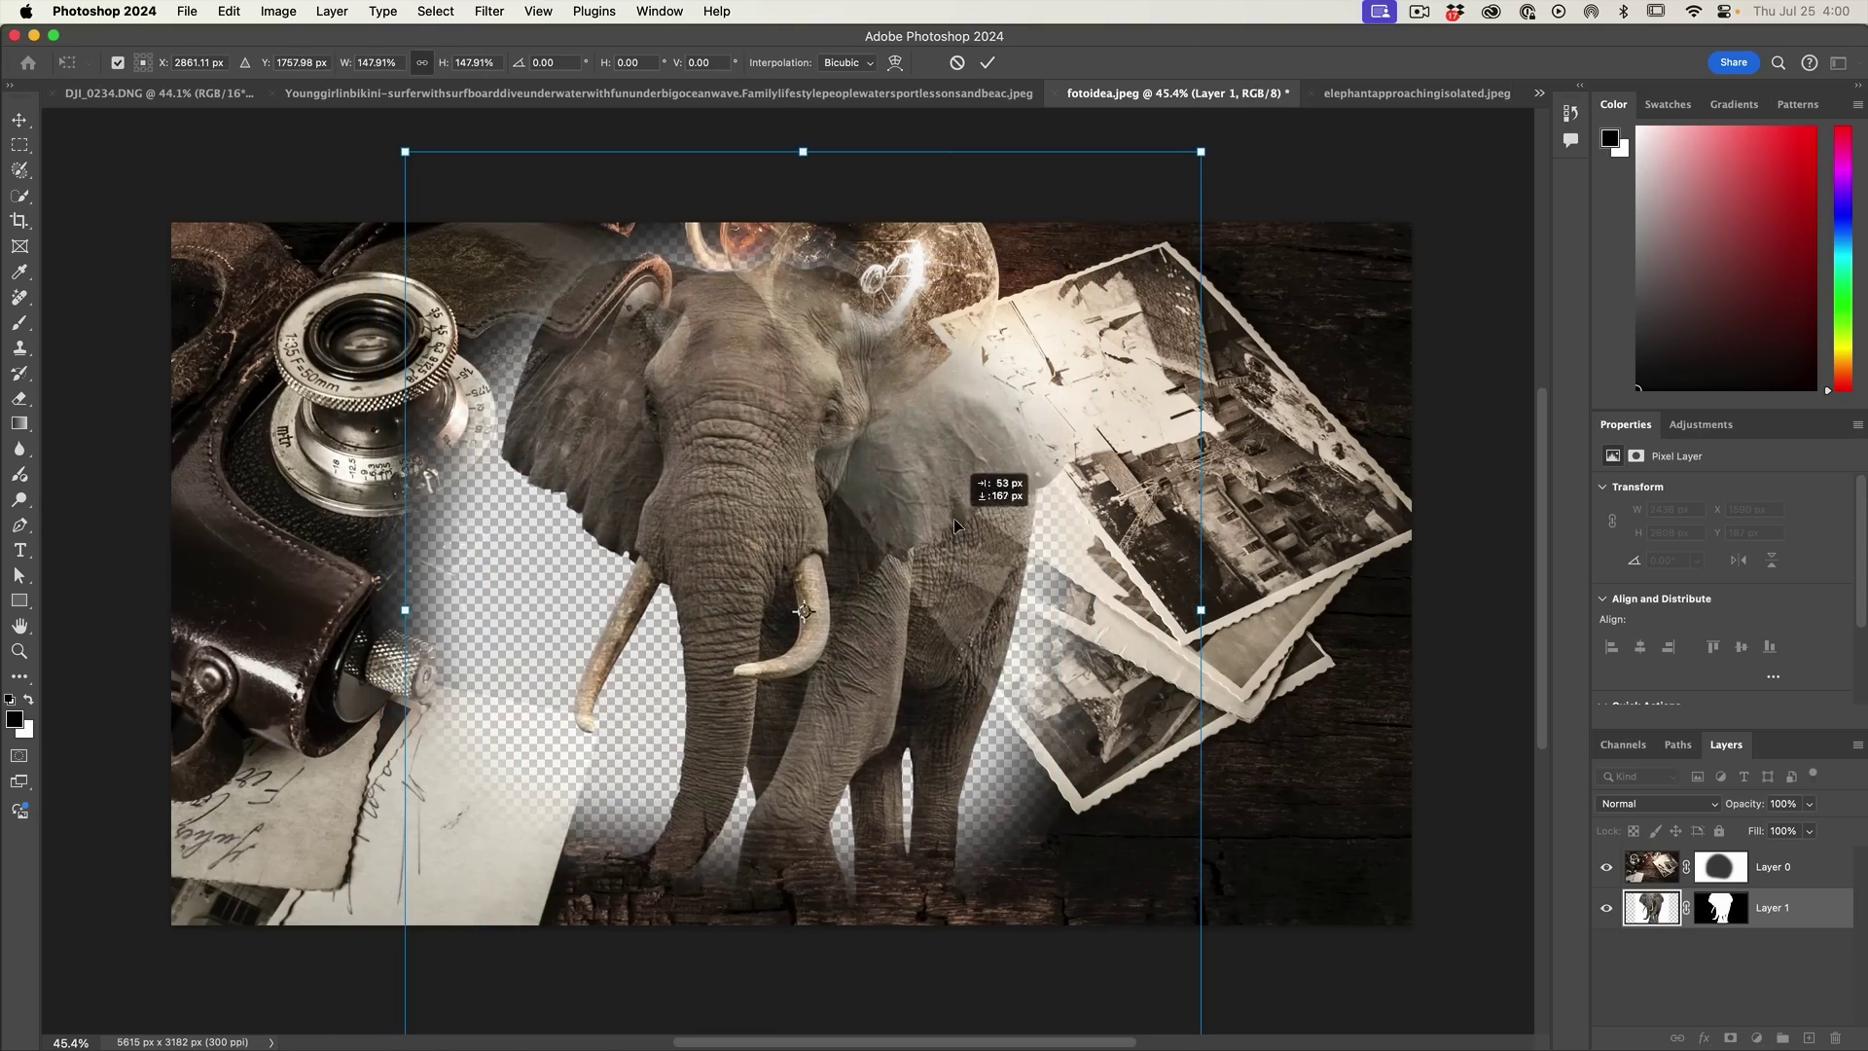
key(Return)
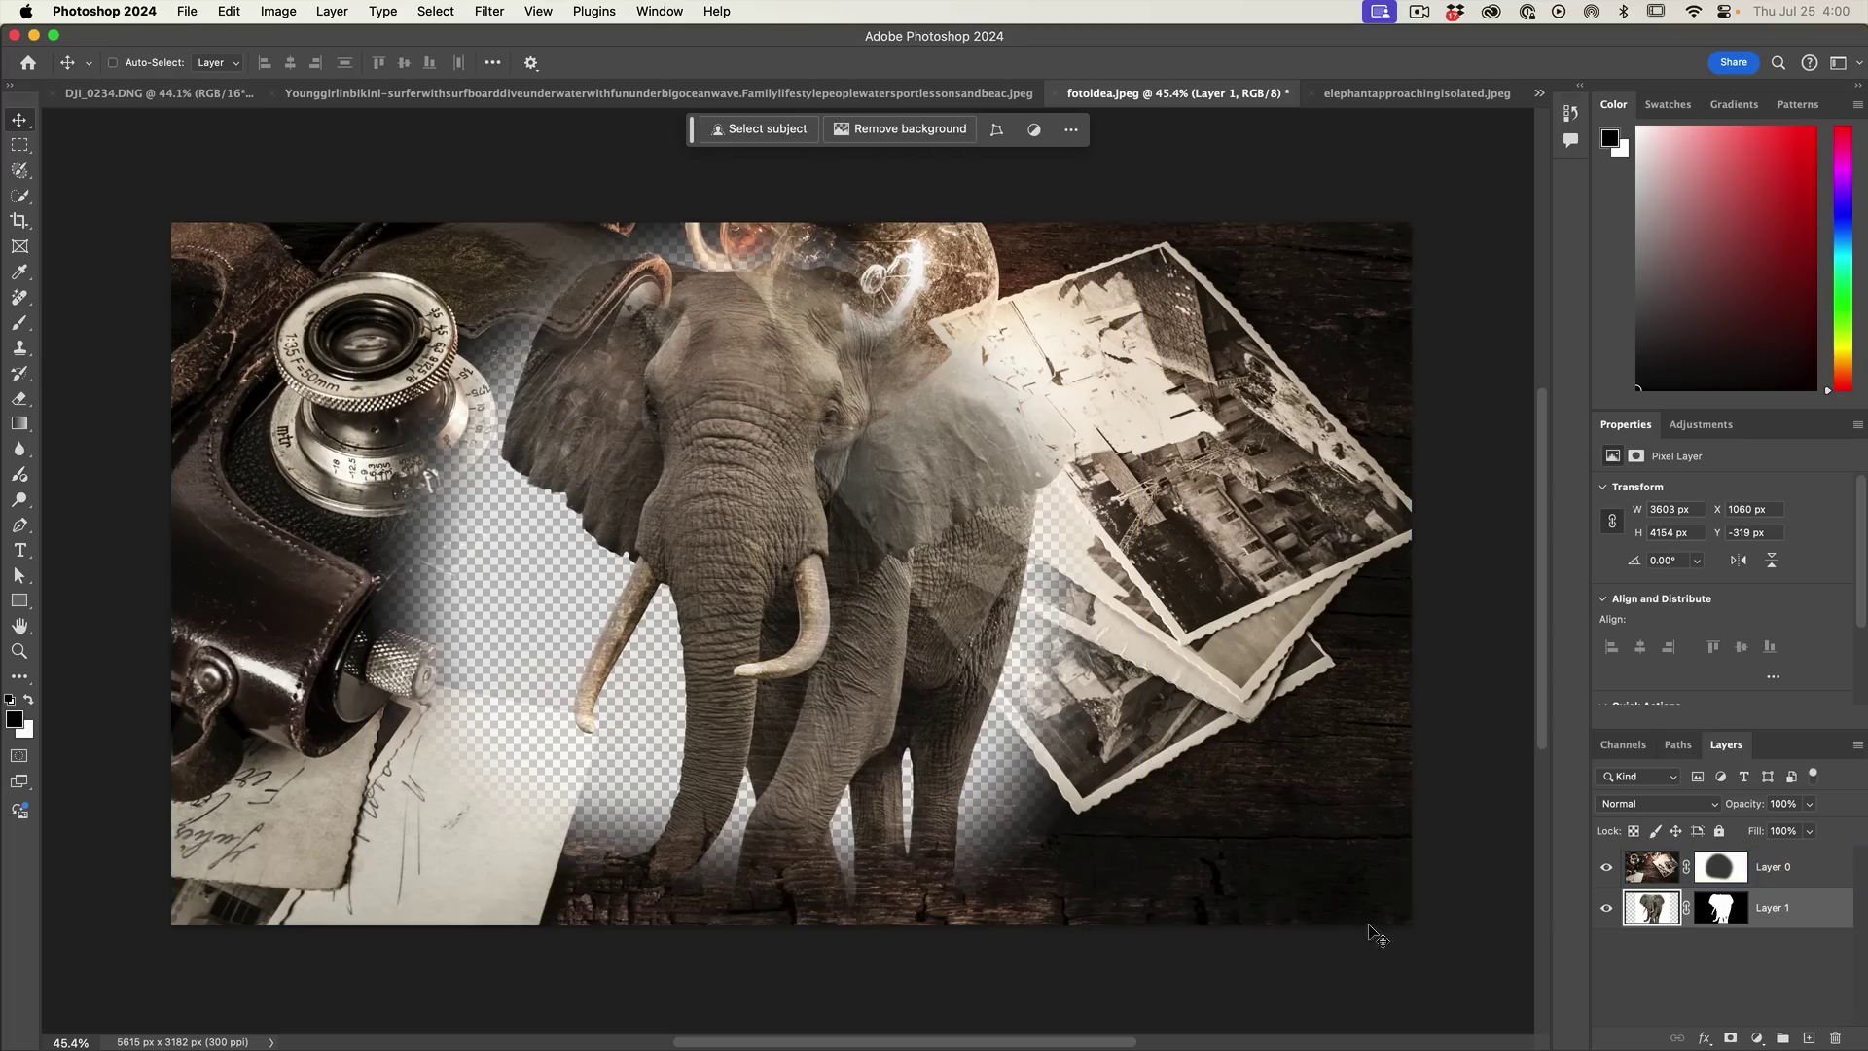
Step: Add a dark brown (3f352c) Solid Color fill sampled from the wood, beneath the elephant layer
click(1751, 1039)
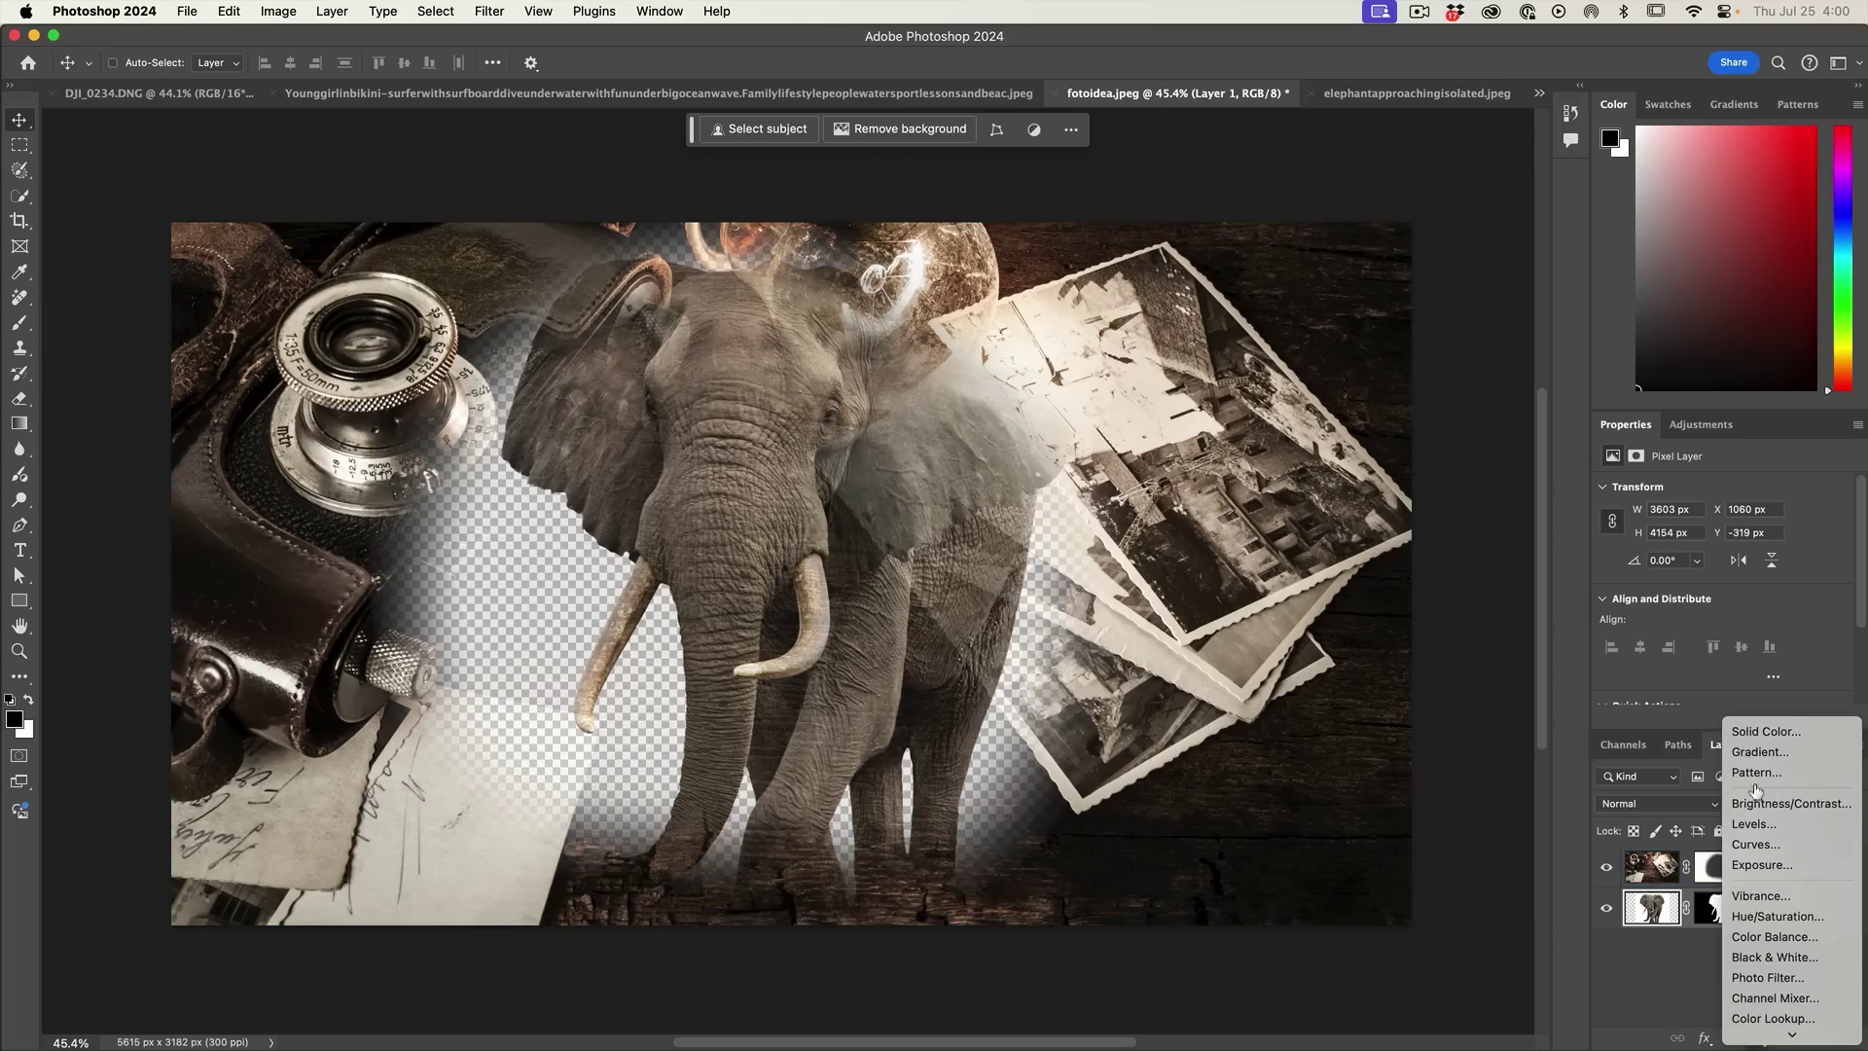
click(1758, 738)
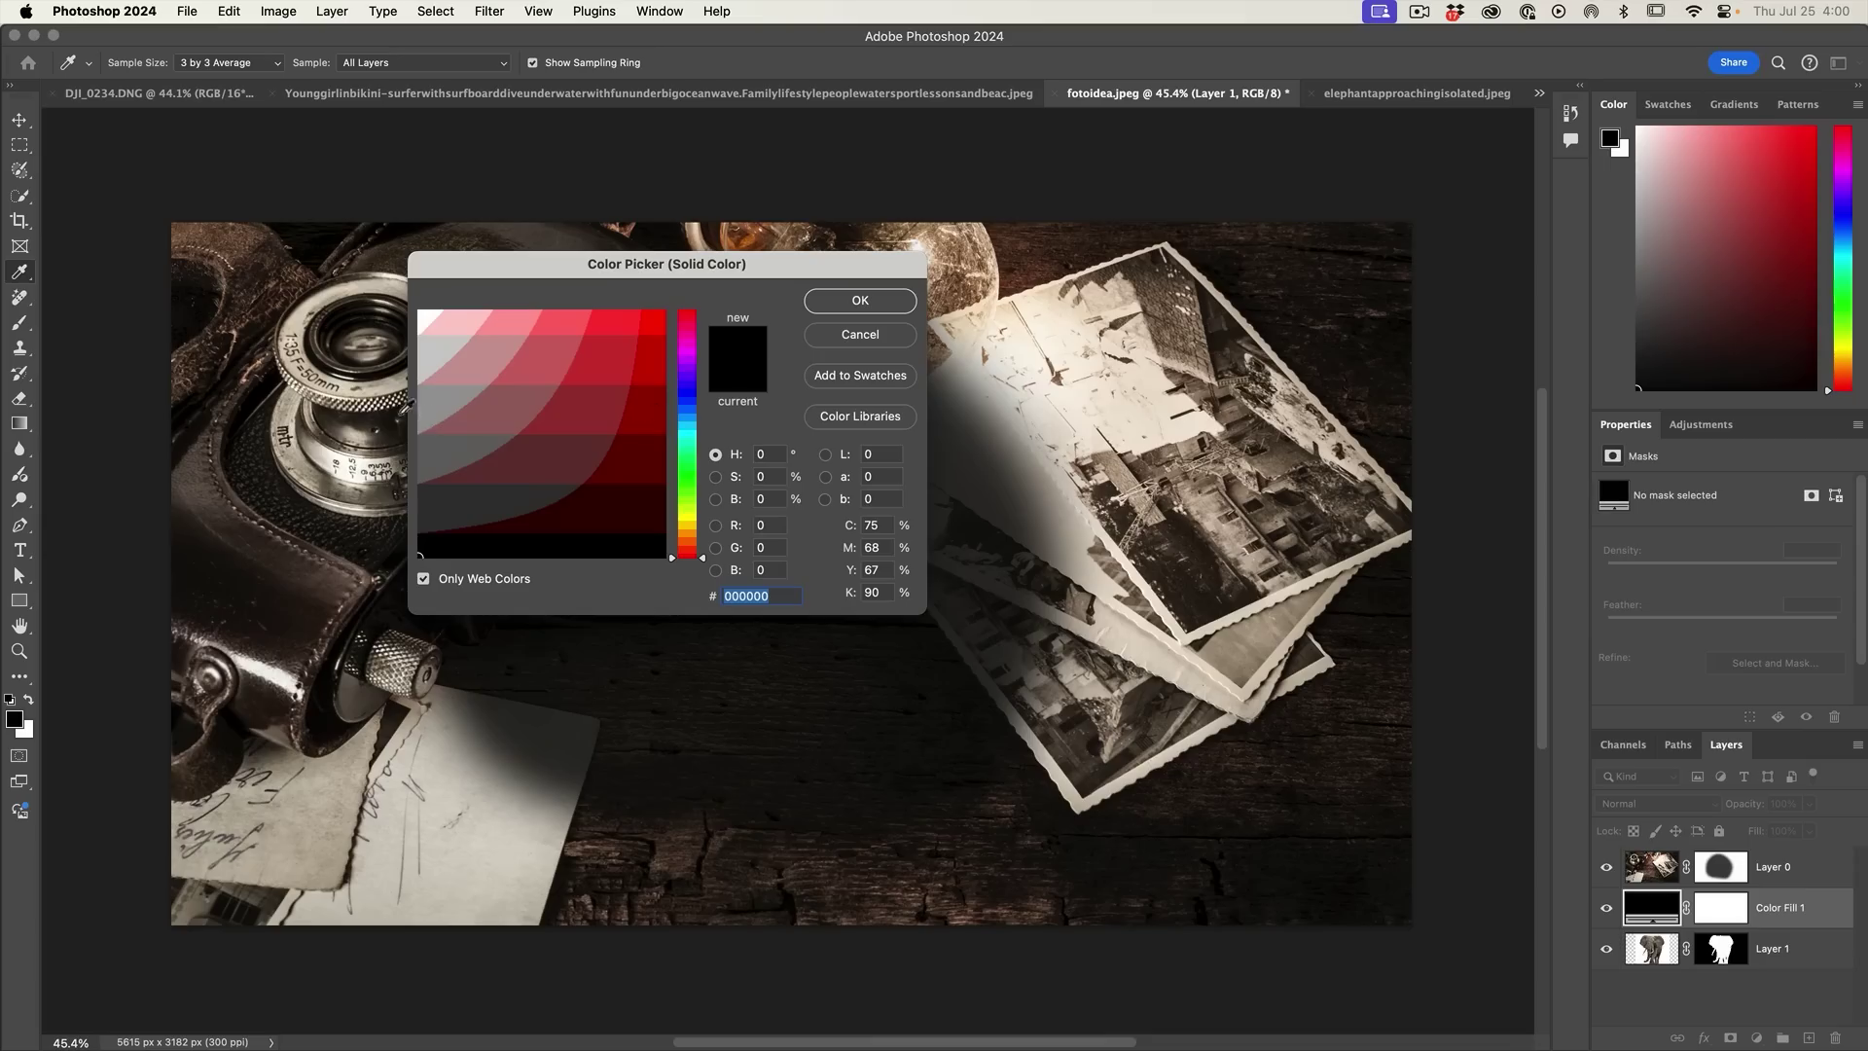
click(423, 581)
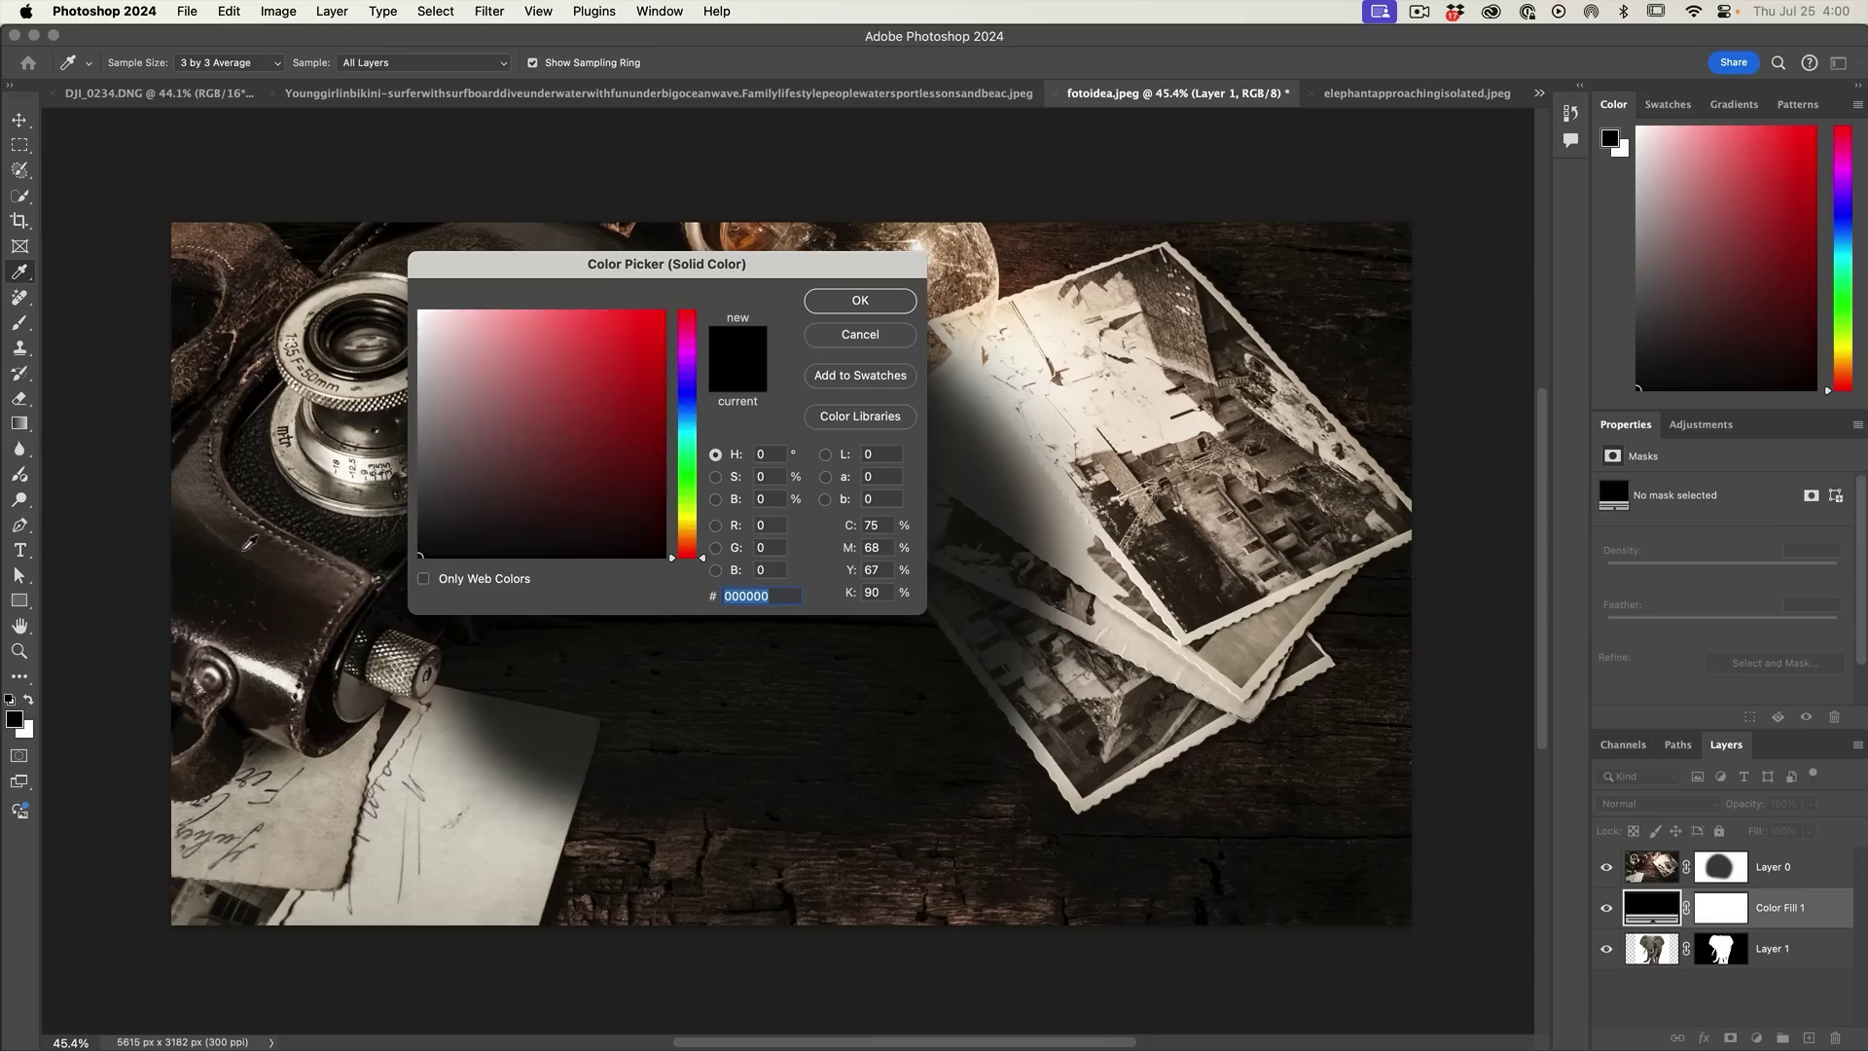
click(226, 503)
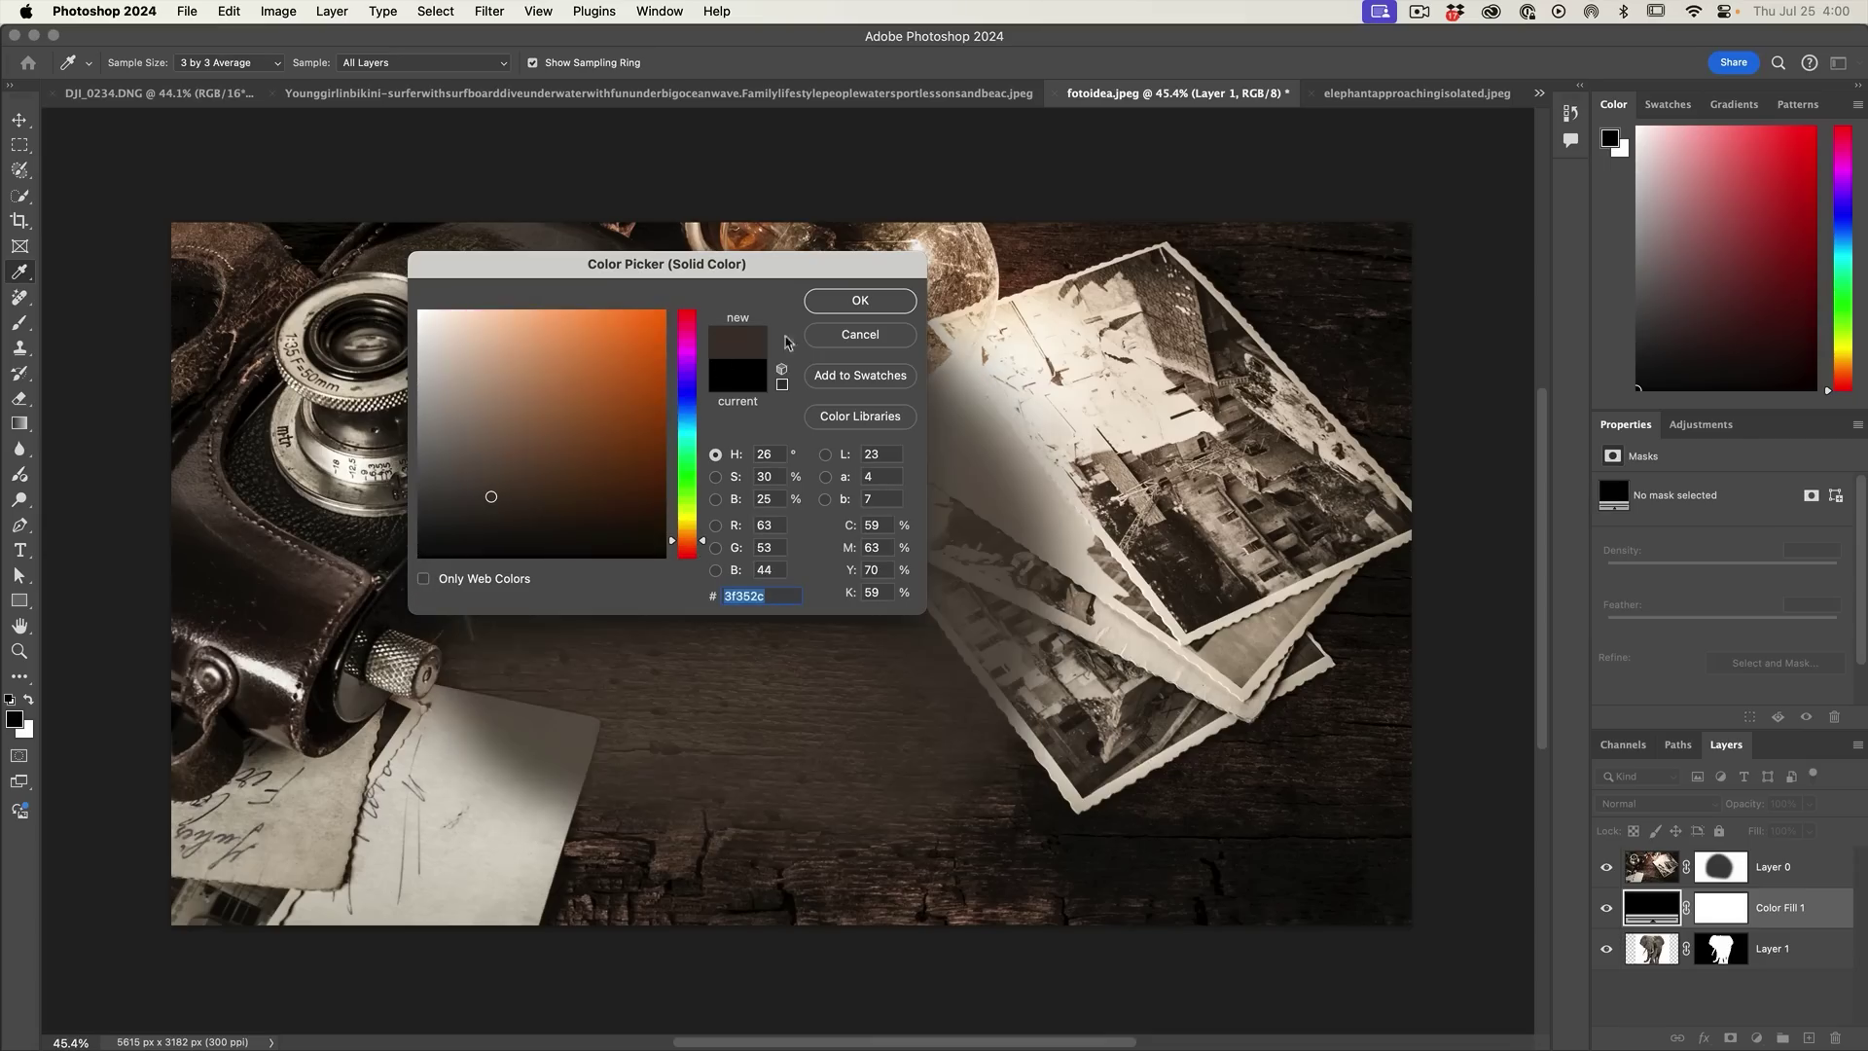
click(835, 308)
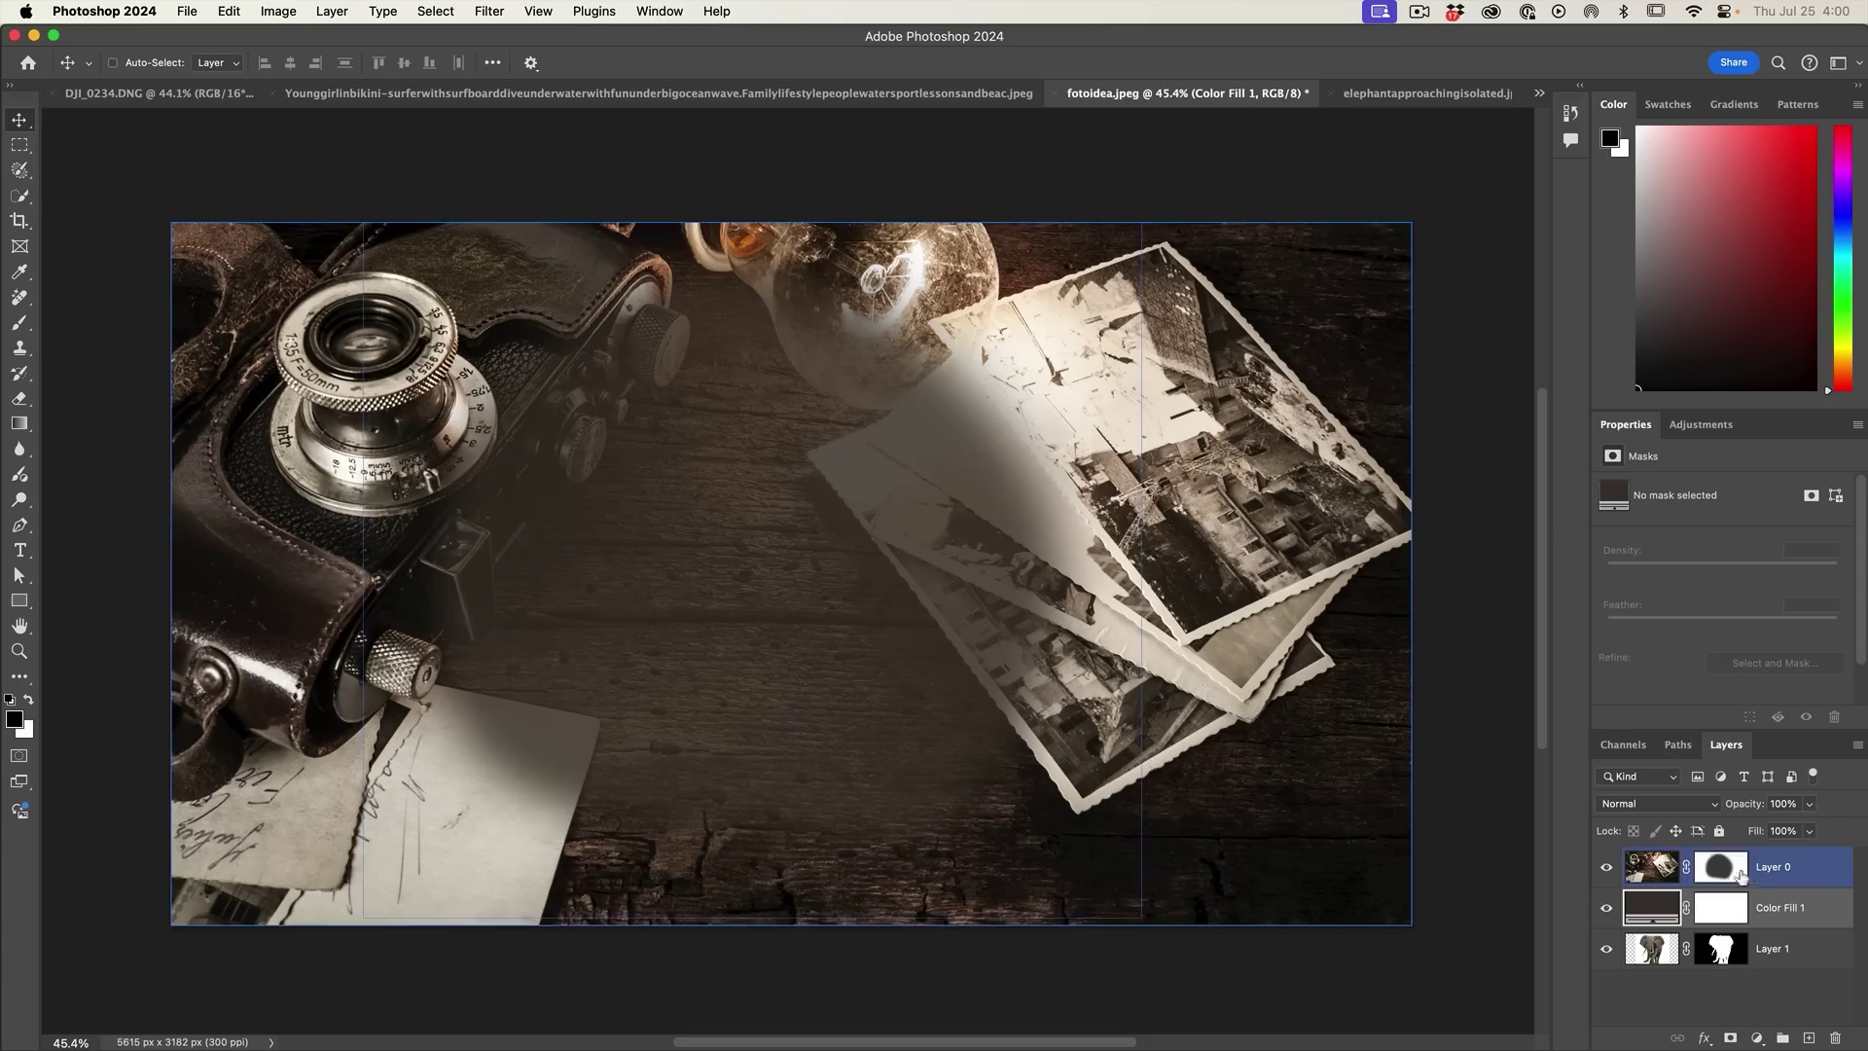
drag(1659, 910, 1655, 965)
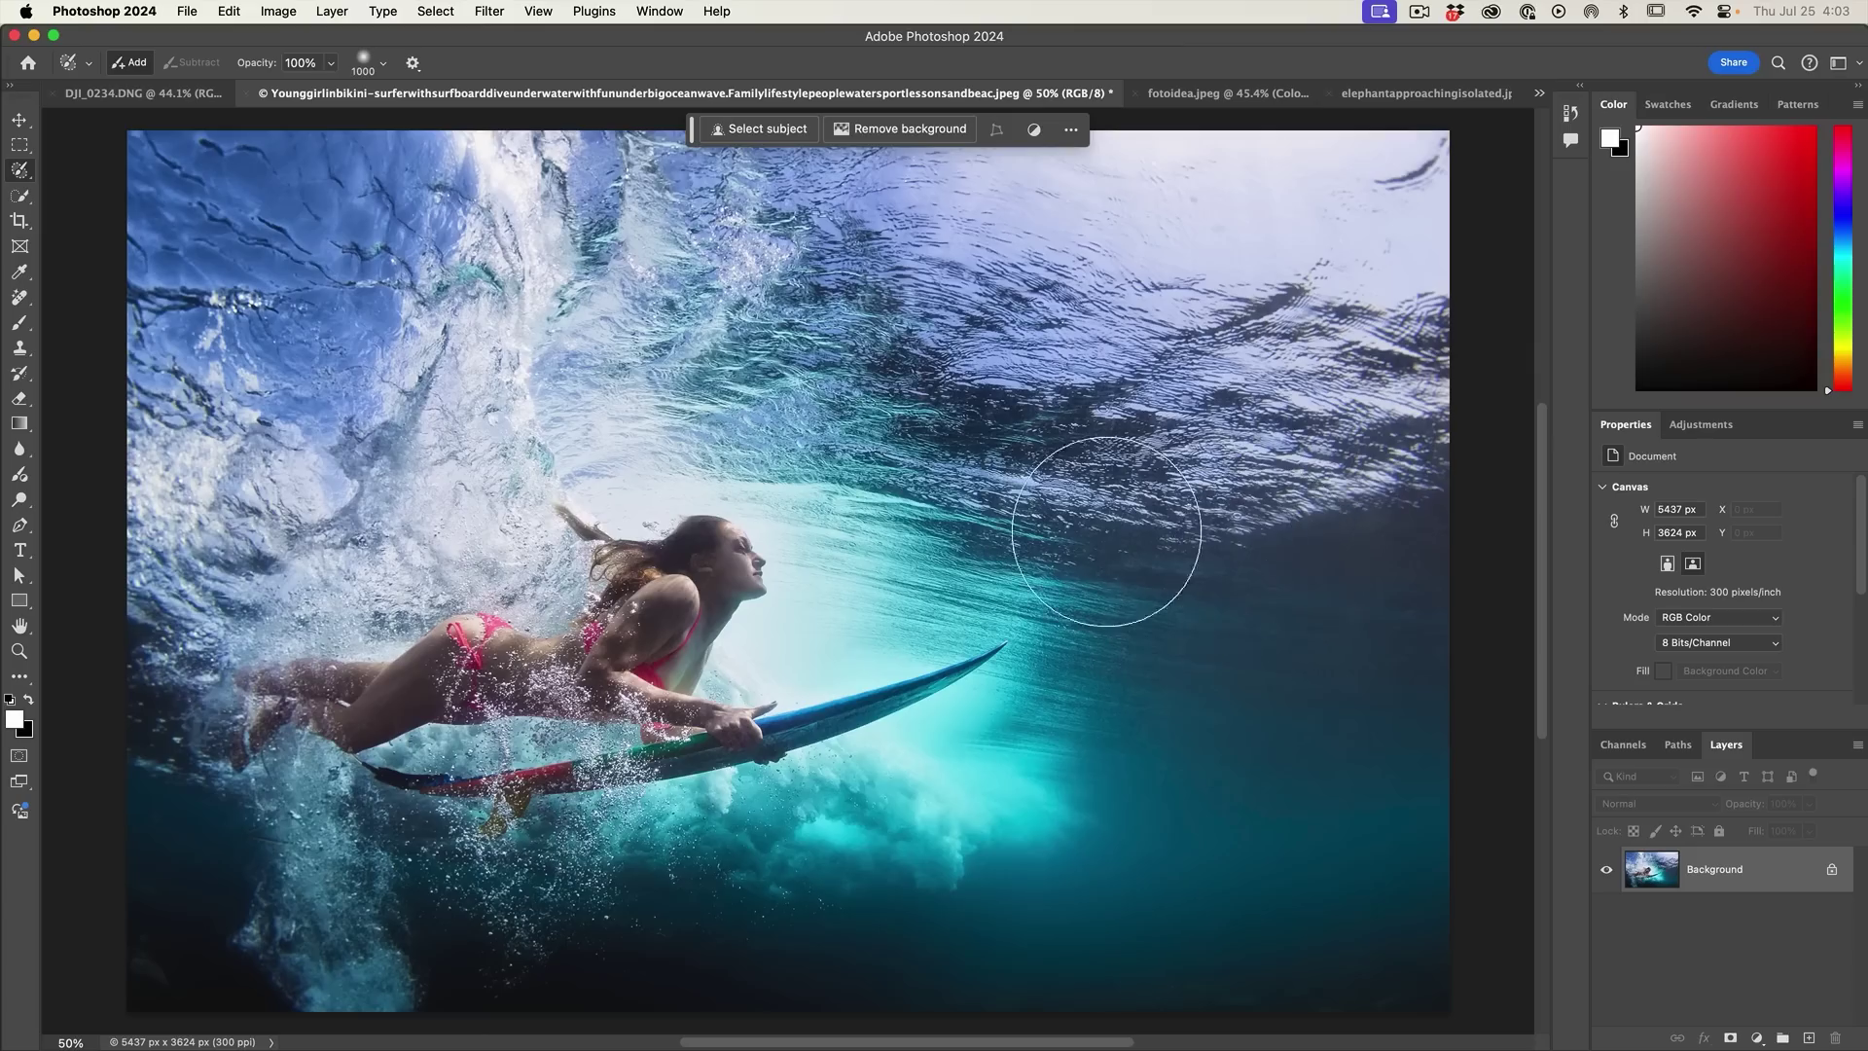
Step: Set brush hardness to 100% and opacity to 29%, then paint the water right of the surfer
click(379, 67)
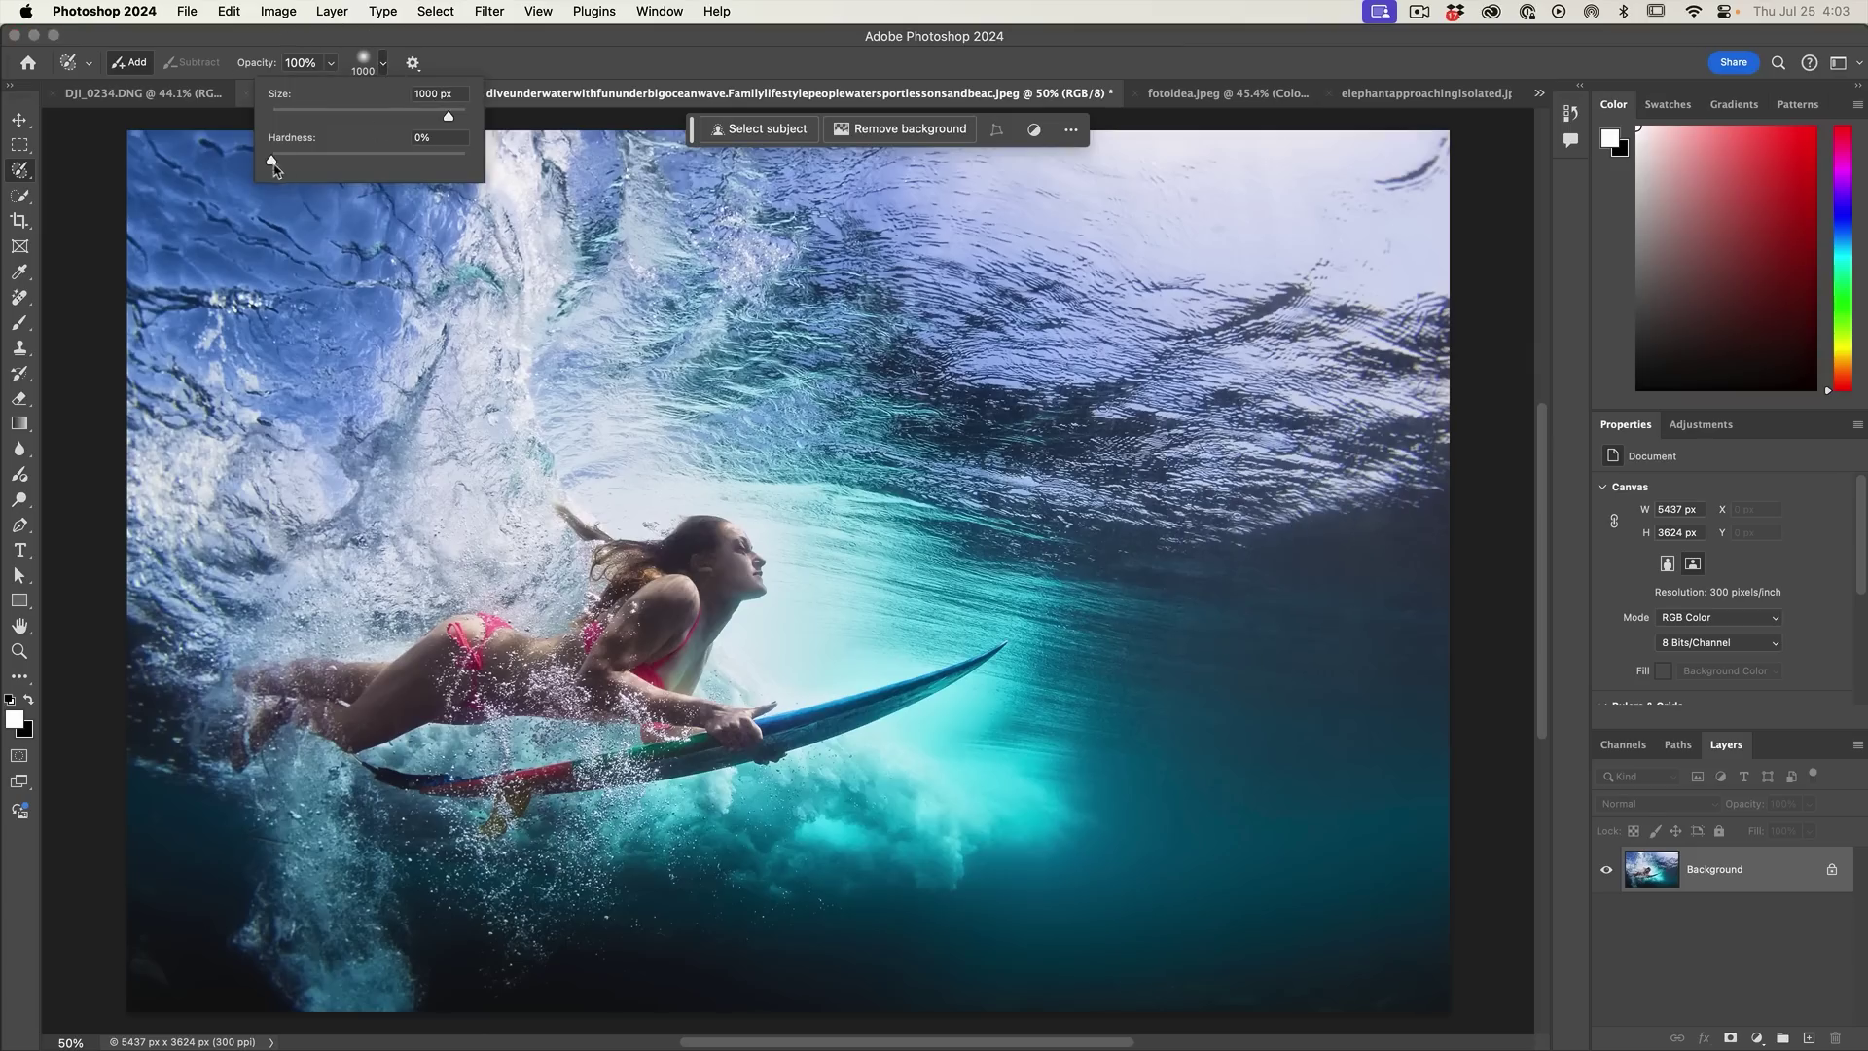
drag(272, 162, 522, 169)
key(Return)
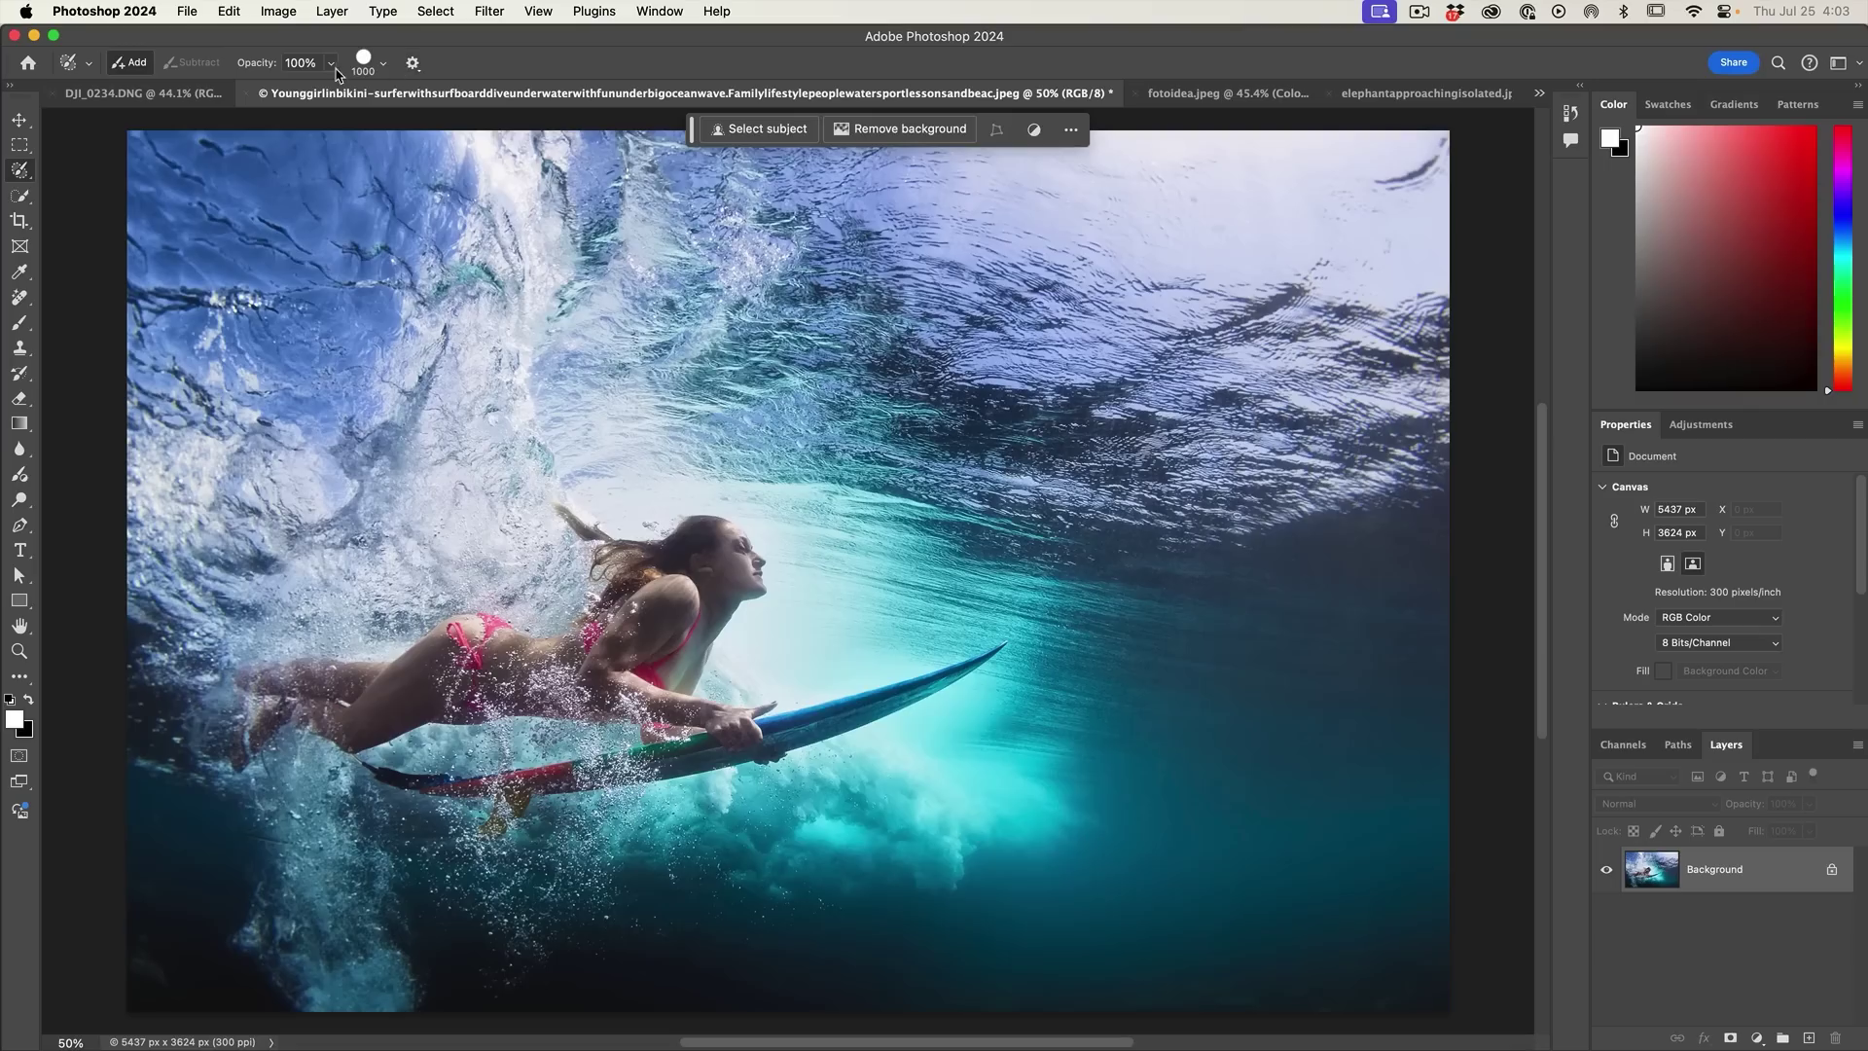
click(329, 67)
drag(332, 88, 255, 92)
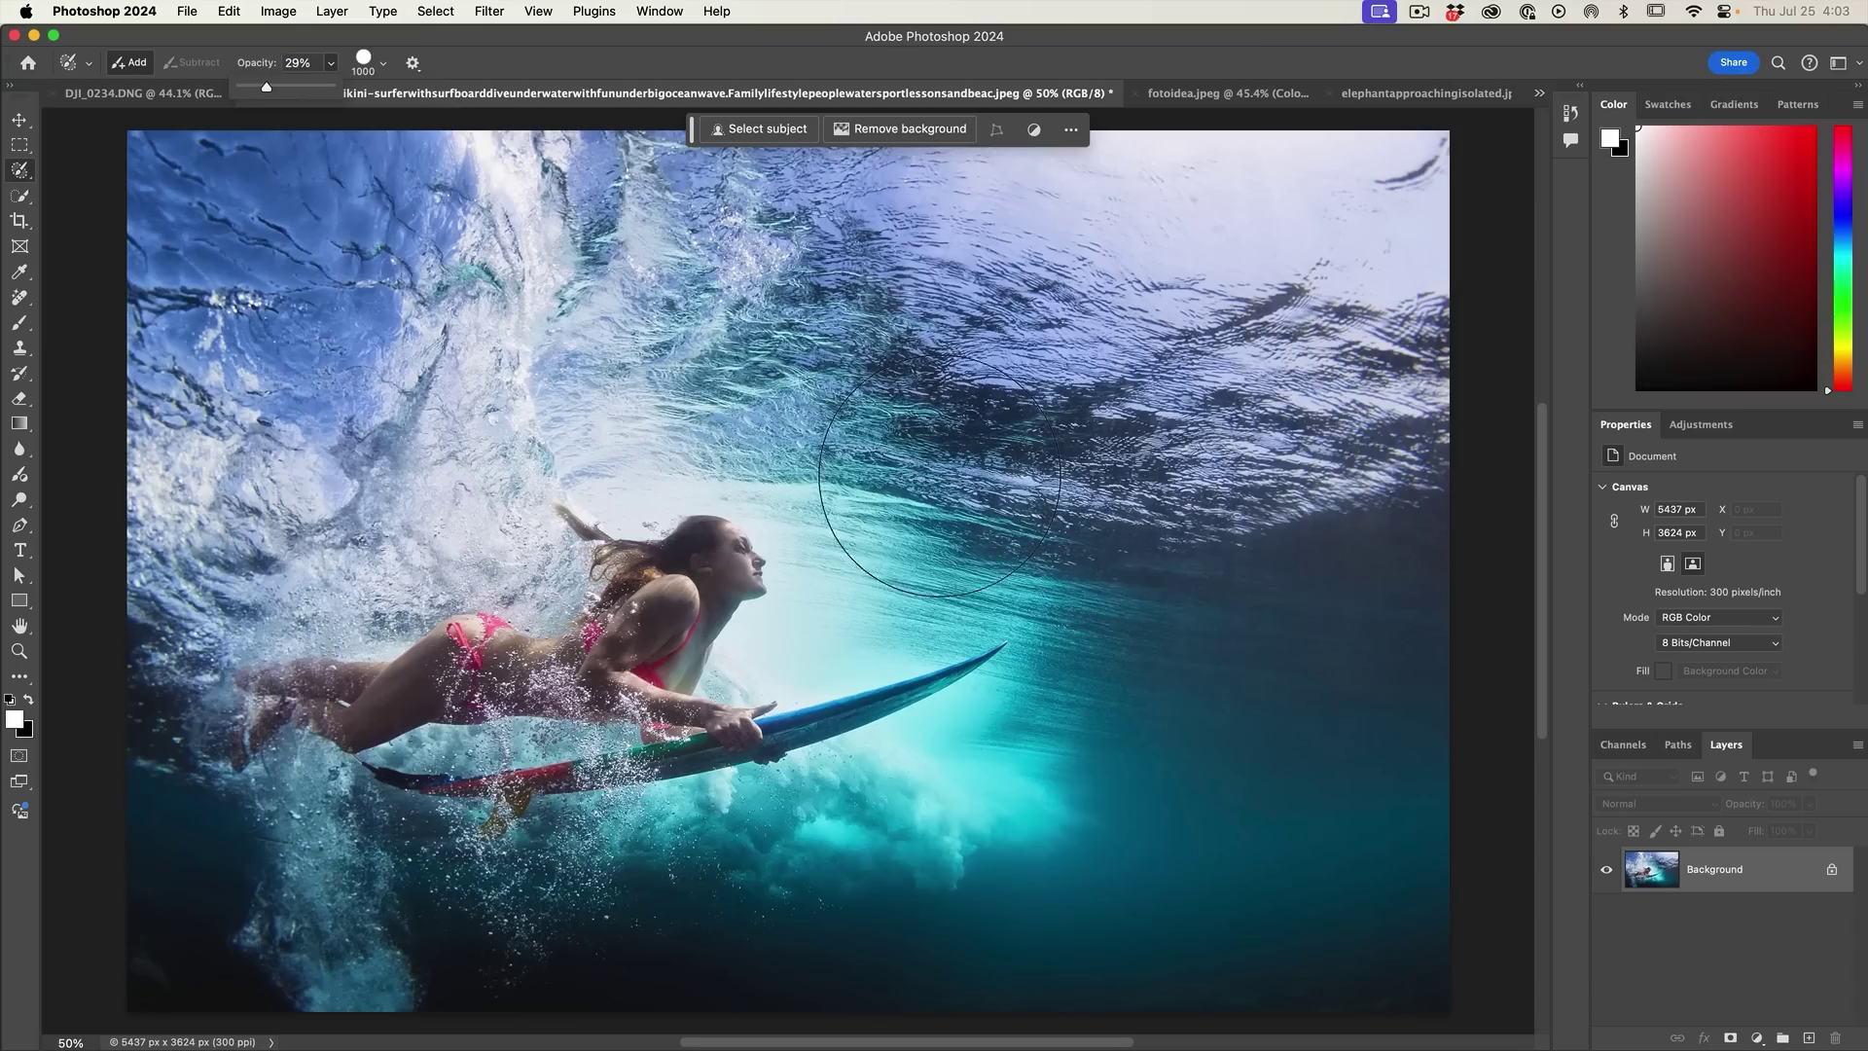
mouse_move(1200, 701)
mouse_down()
mouse_move(1082, 810)
mouse_move(1242, 748)
mouse_move(1293, 655)
mouse_move(1250, 616)
mouse_move(1154, 640)
mouse_move(1186, 577)
mouse_move(1308, 574)
mouse_up()
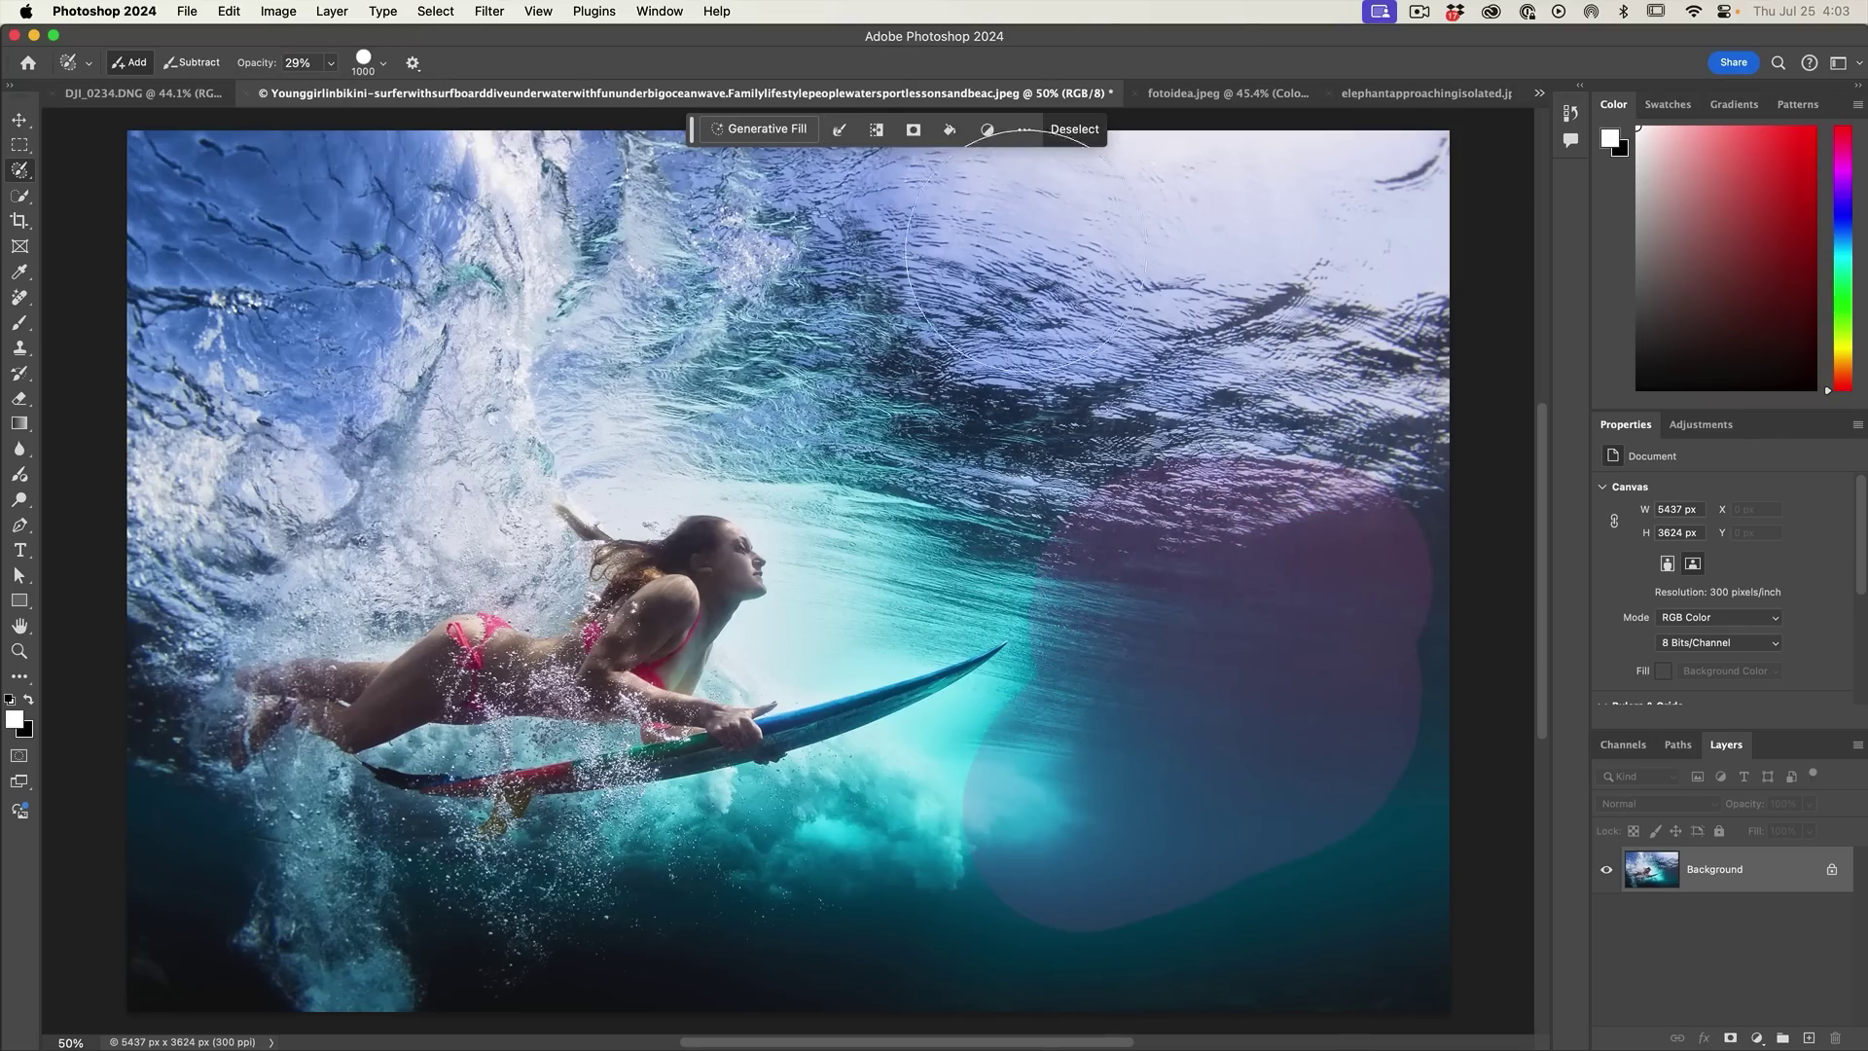
Step: Generate a shark in the marked water with the prompt 'shark', choosing the second variation
click(757, 128)
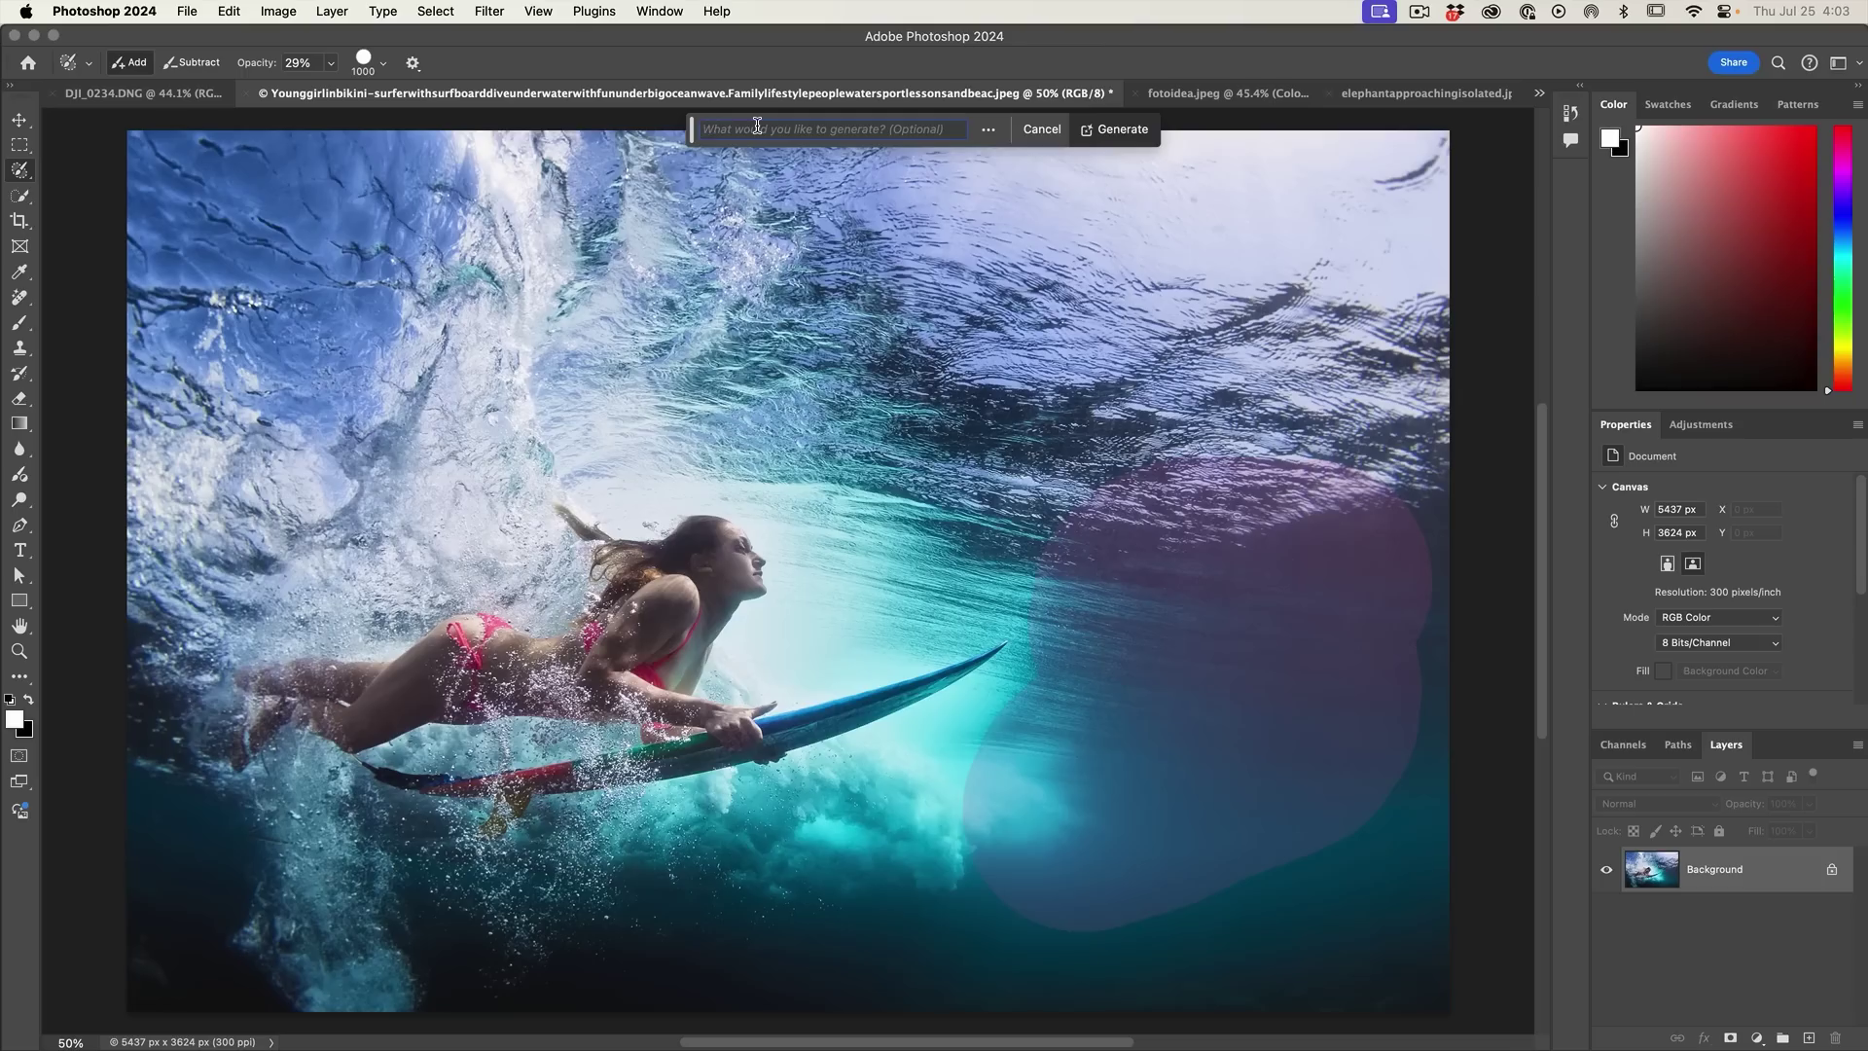
text(shark)
click(1115, 128)
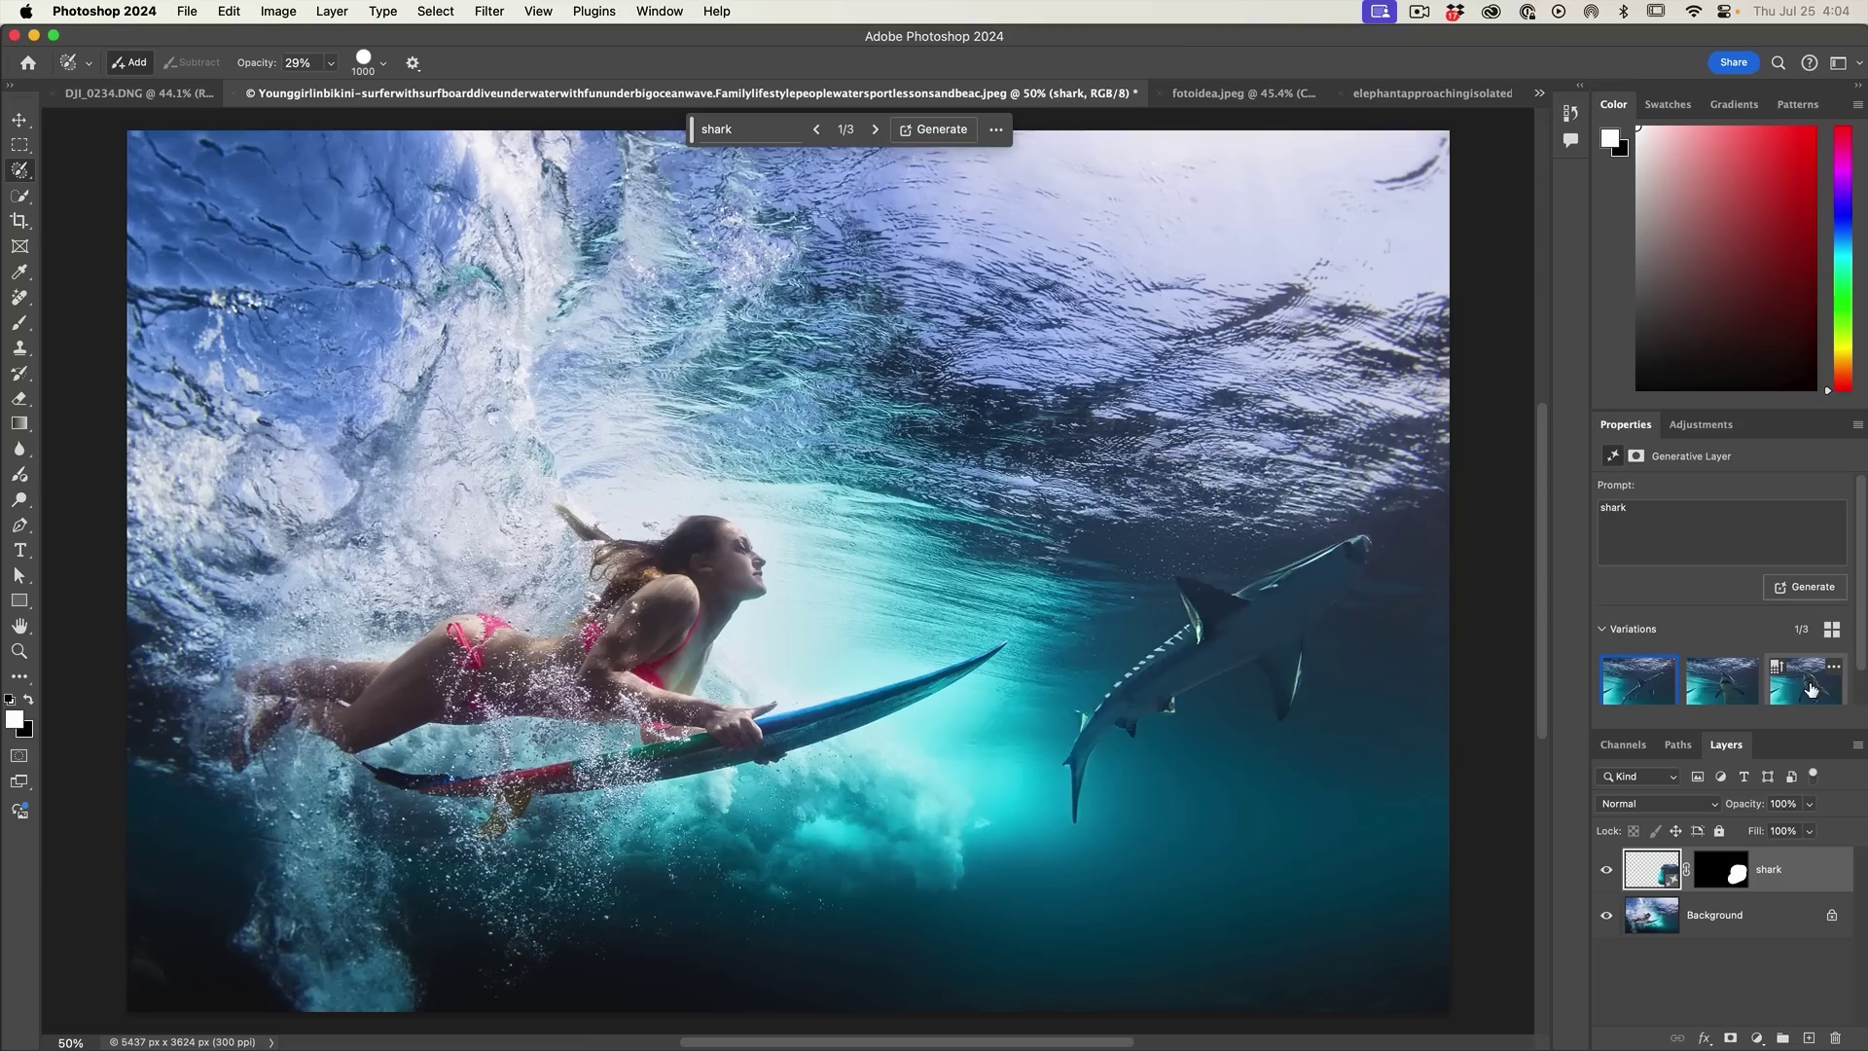
click(1805, 689)
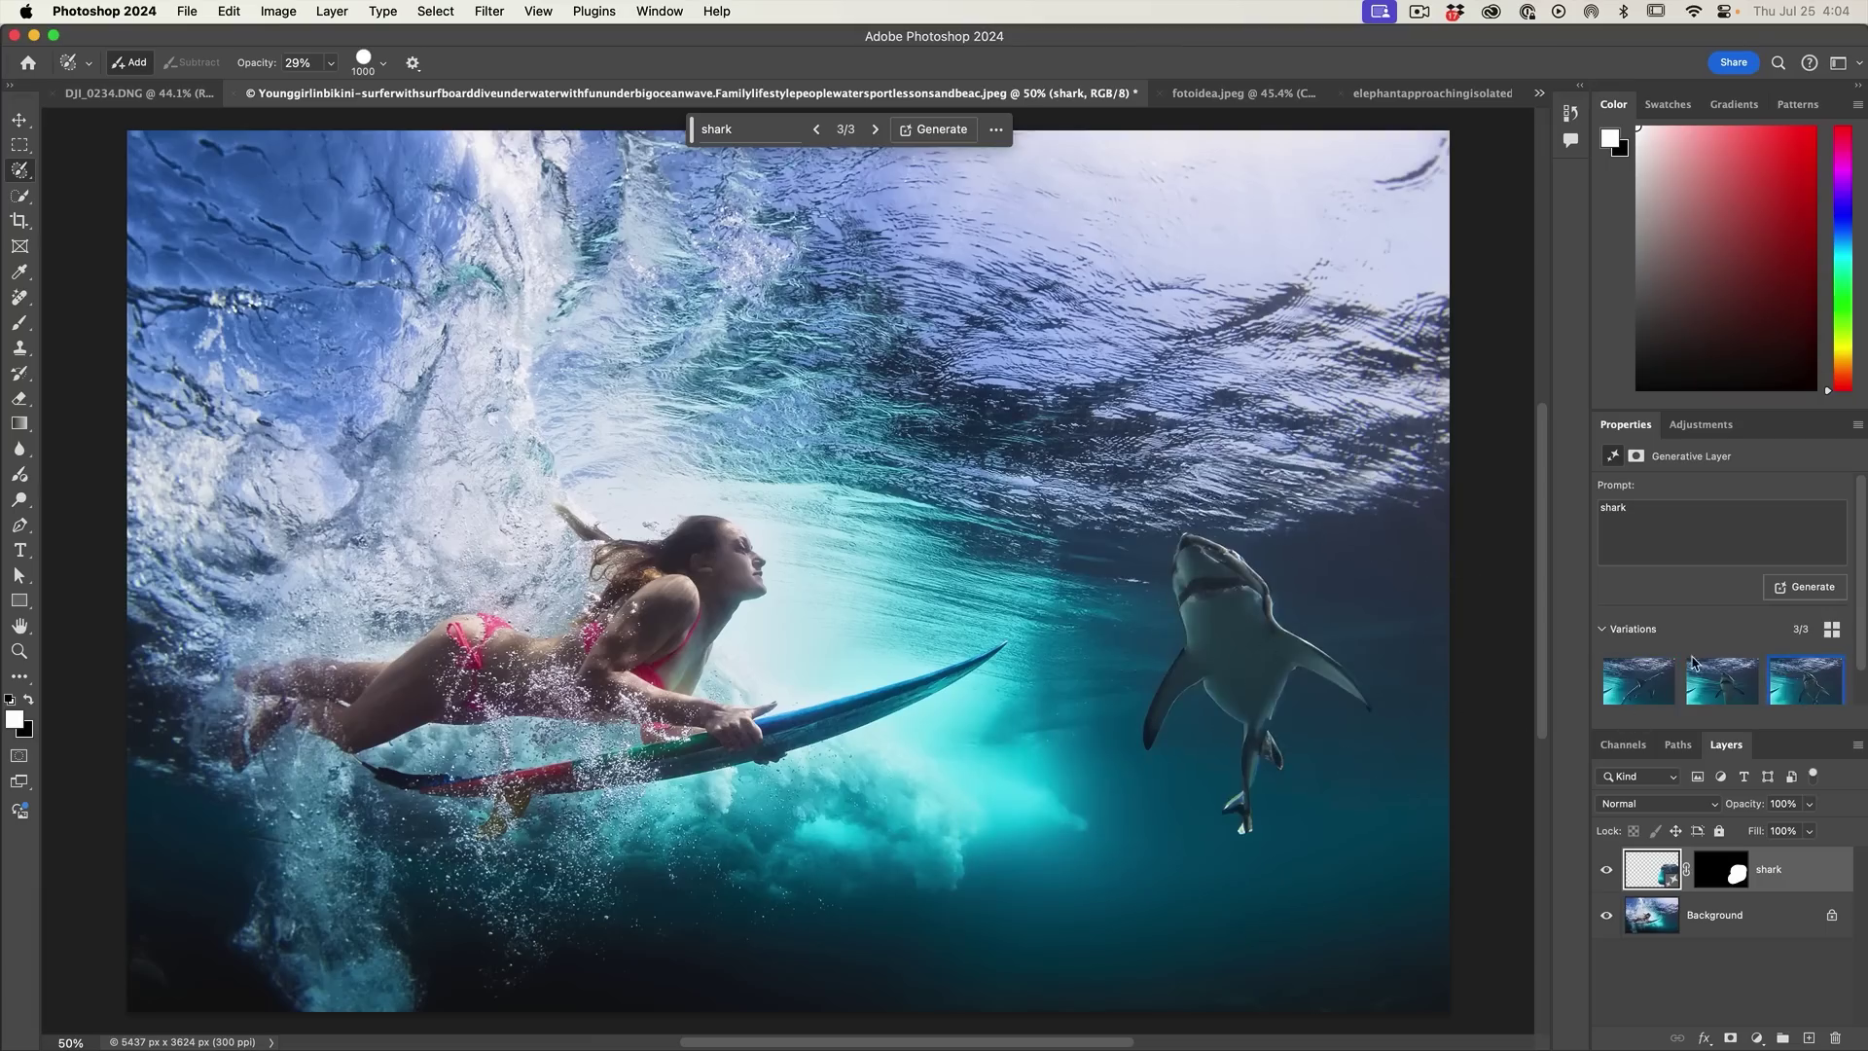
click(1725, 691)
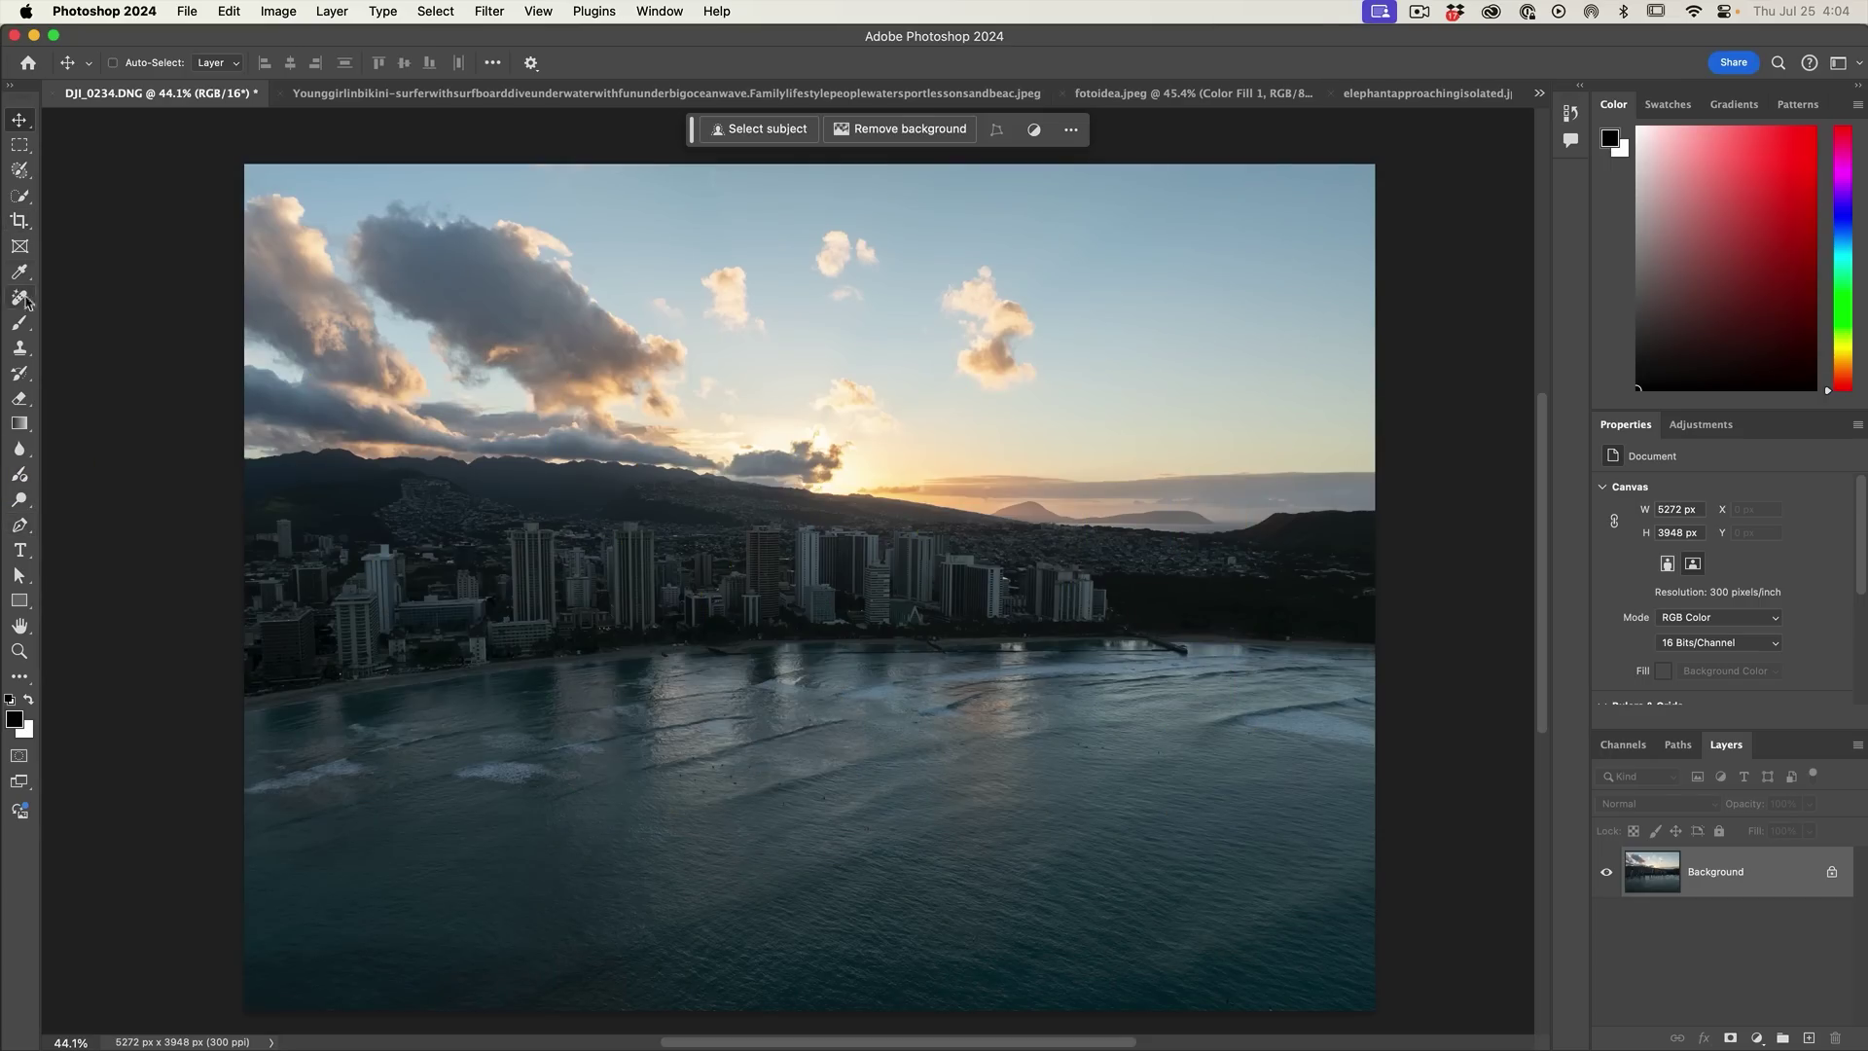
Step: Select the Adjustment Brush tool with Brightness/Contrast as its adjustment, and open its brush size and hardness options
click(22, 326)
click(22, 326)
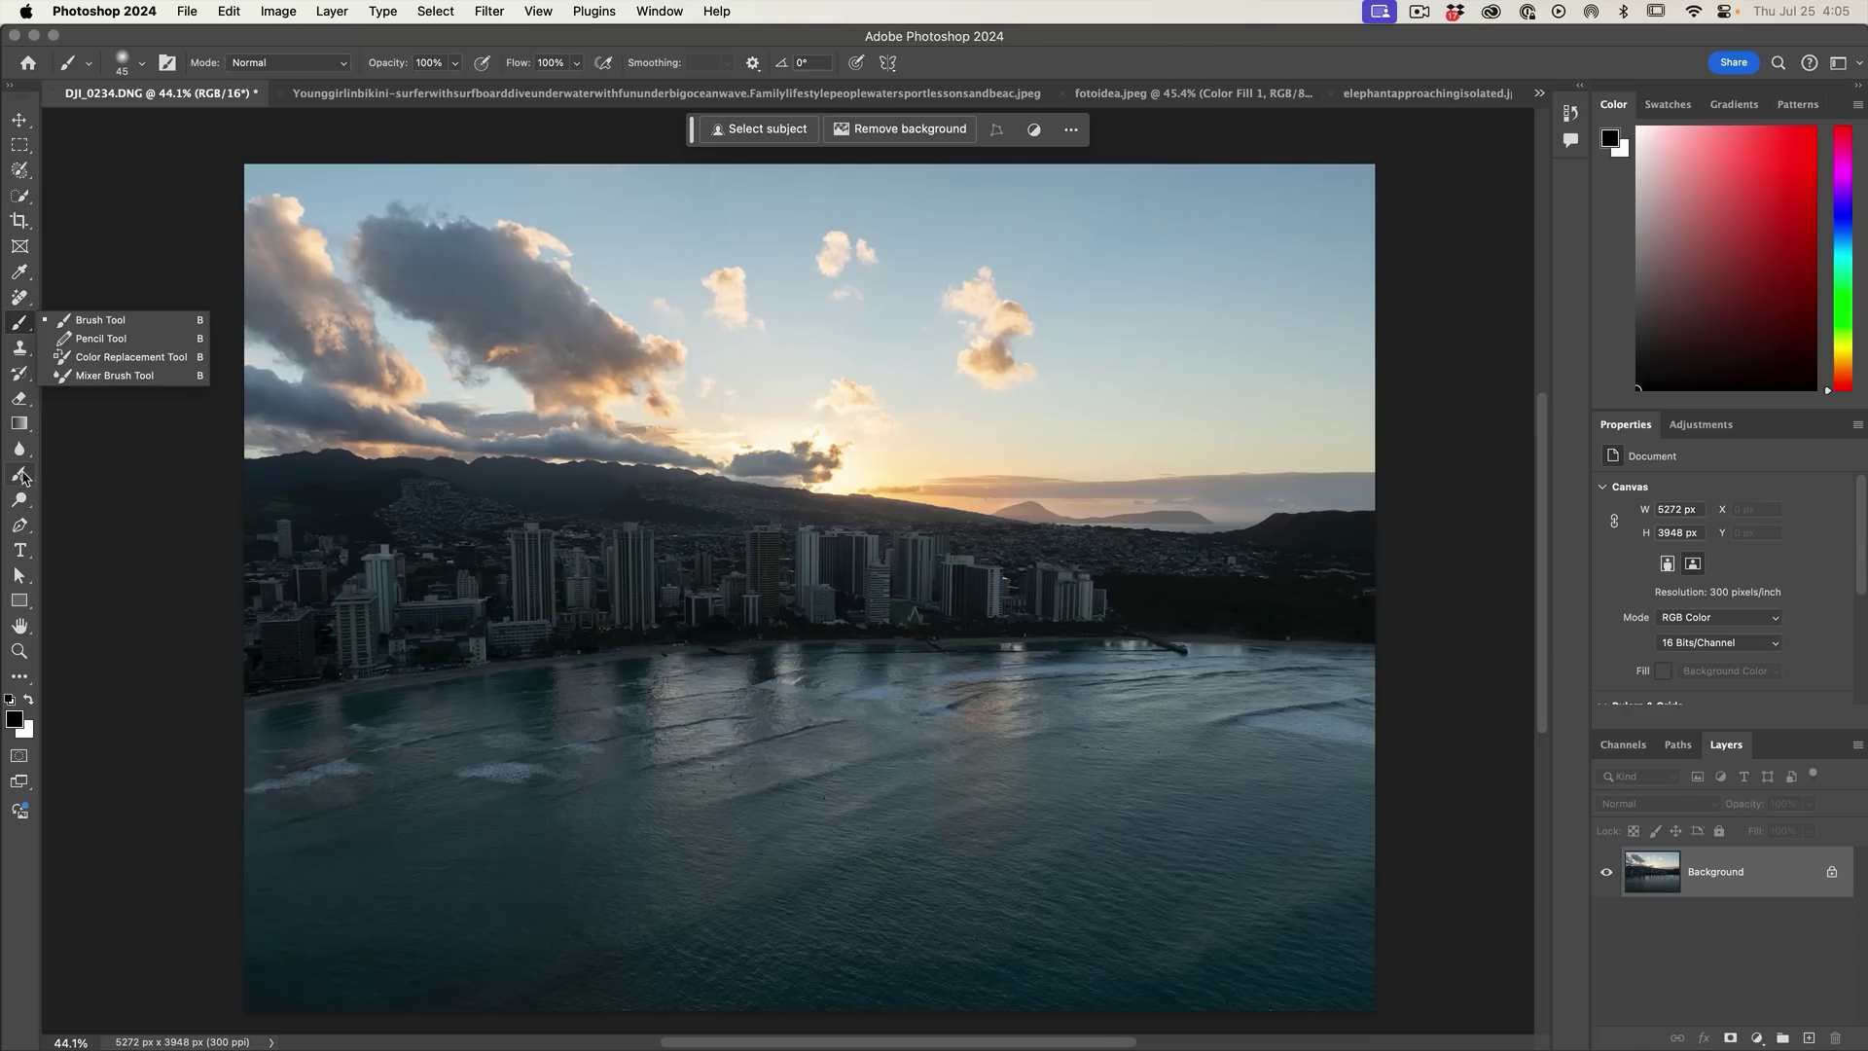
click(20, 475)
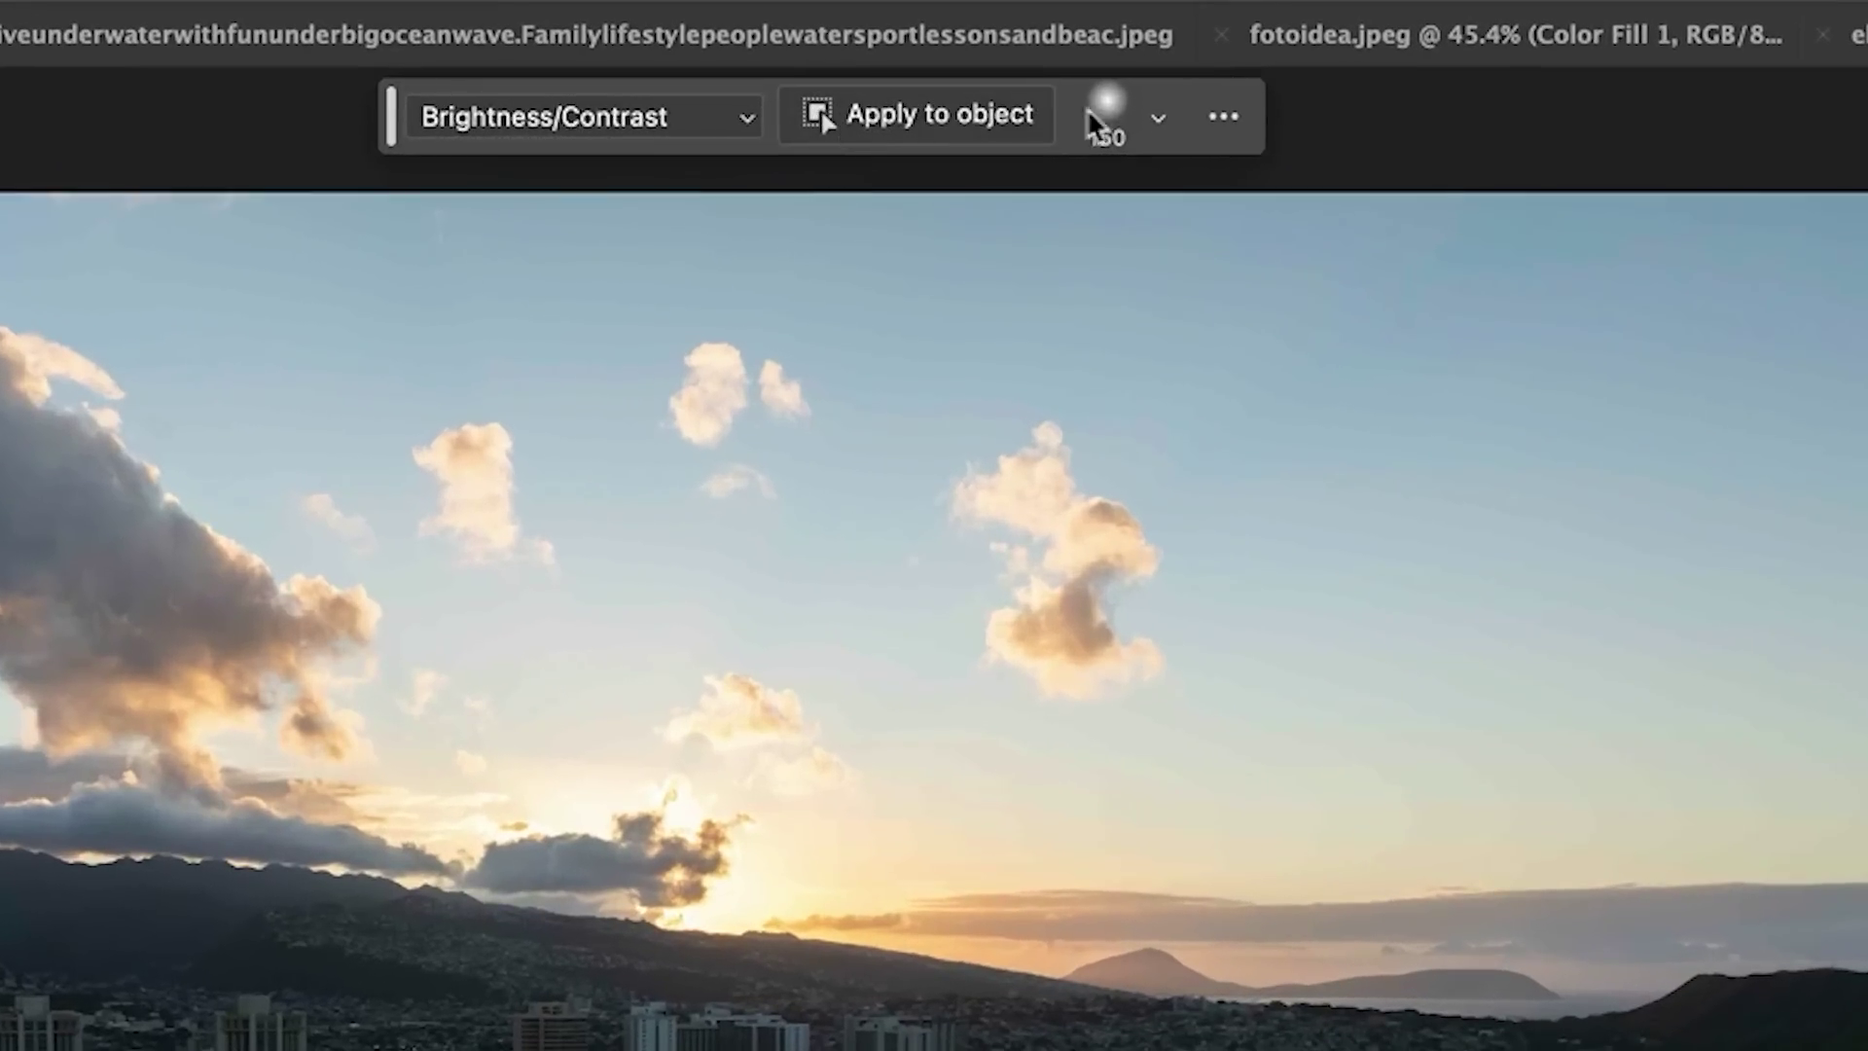
click(689, 122)
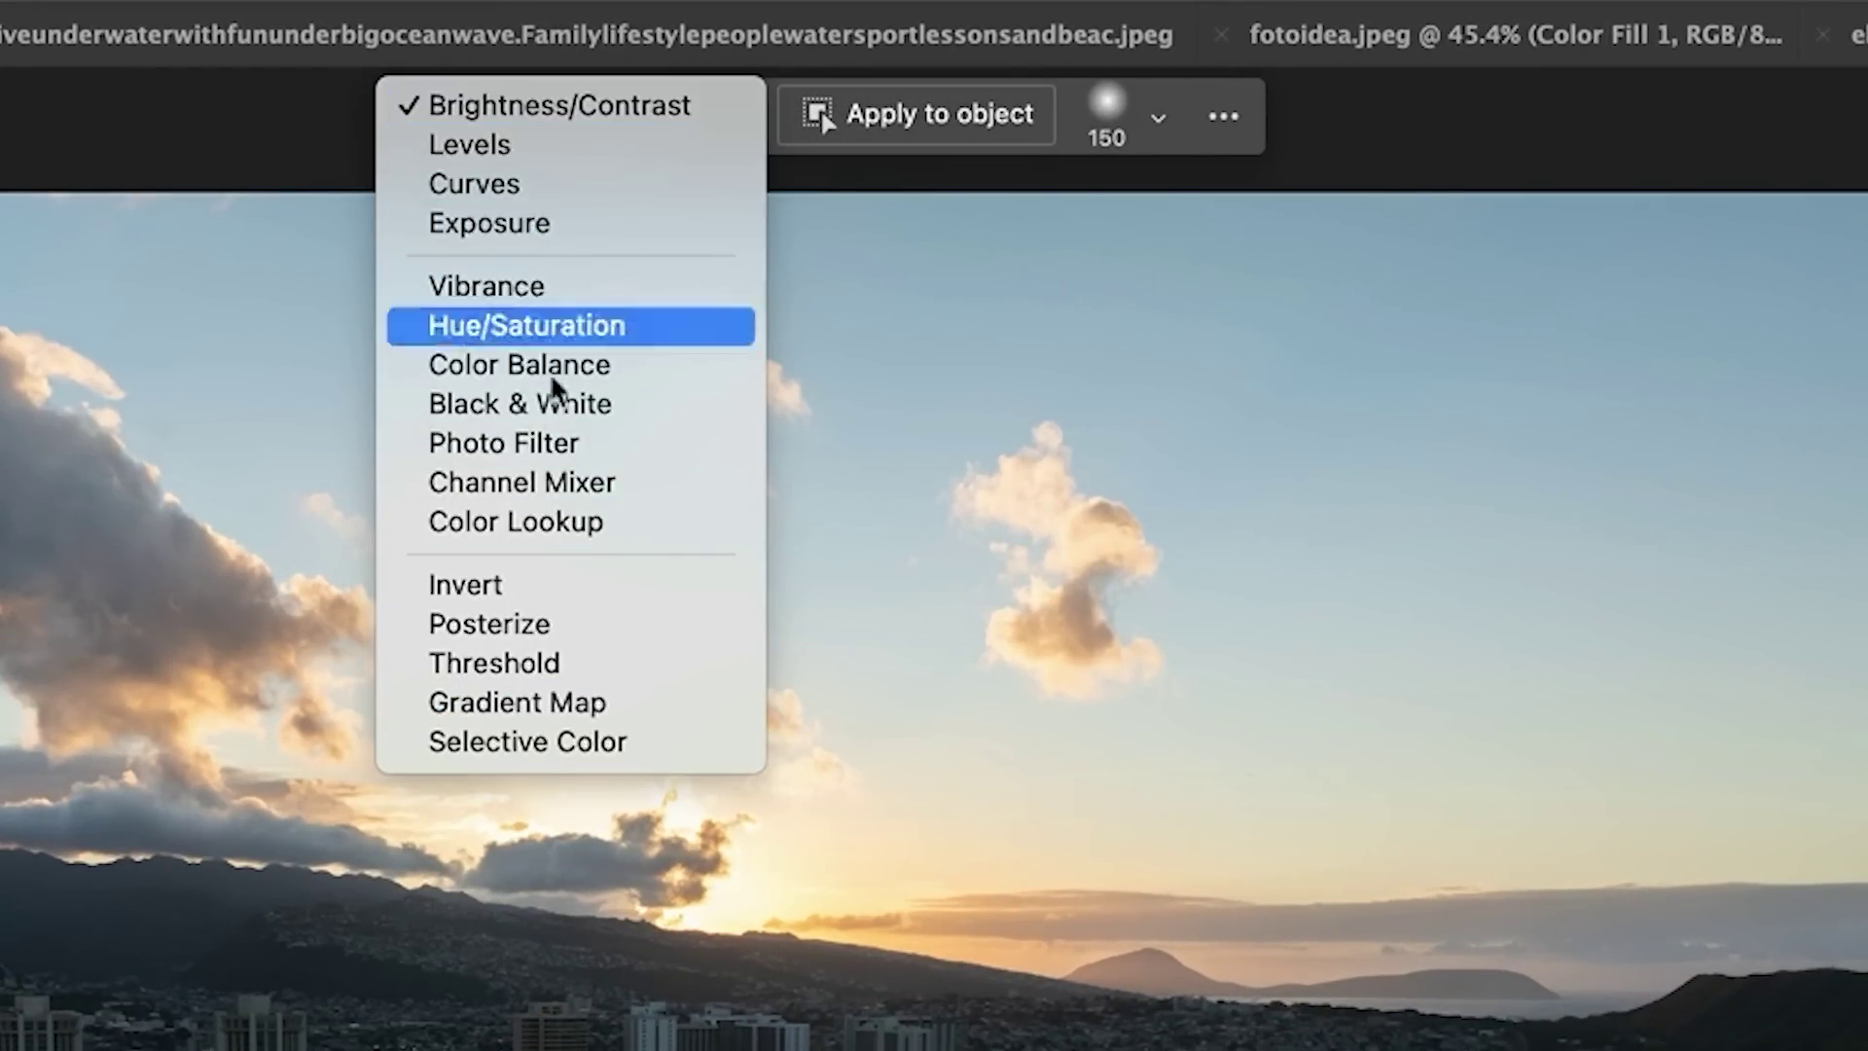
click(1163, 127)
click(1158, 119)
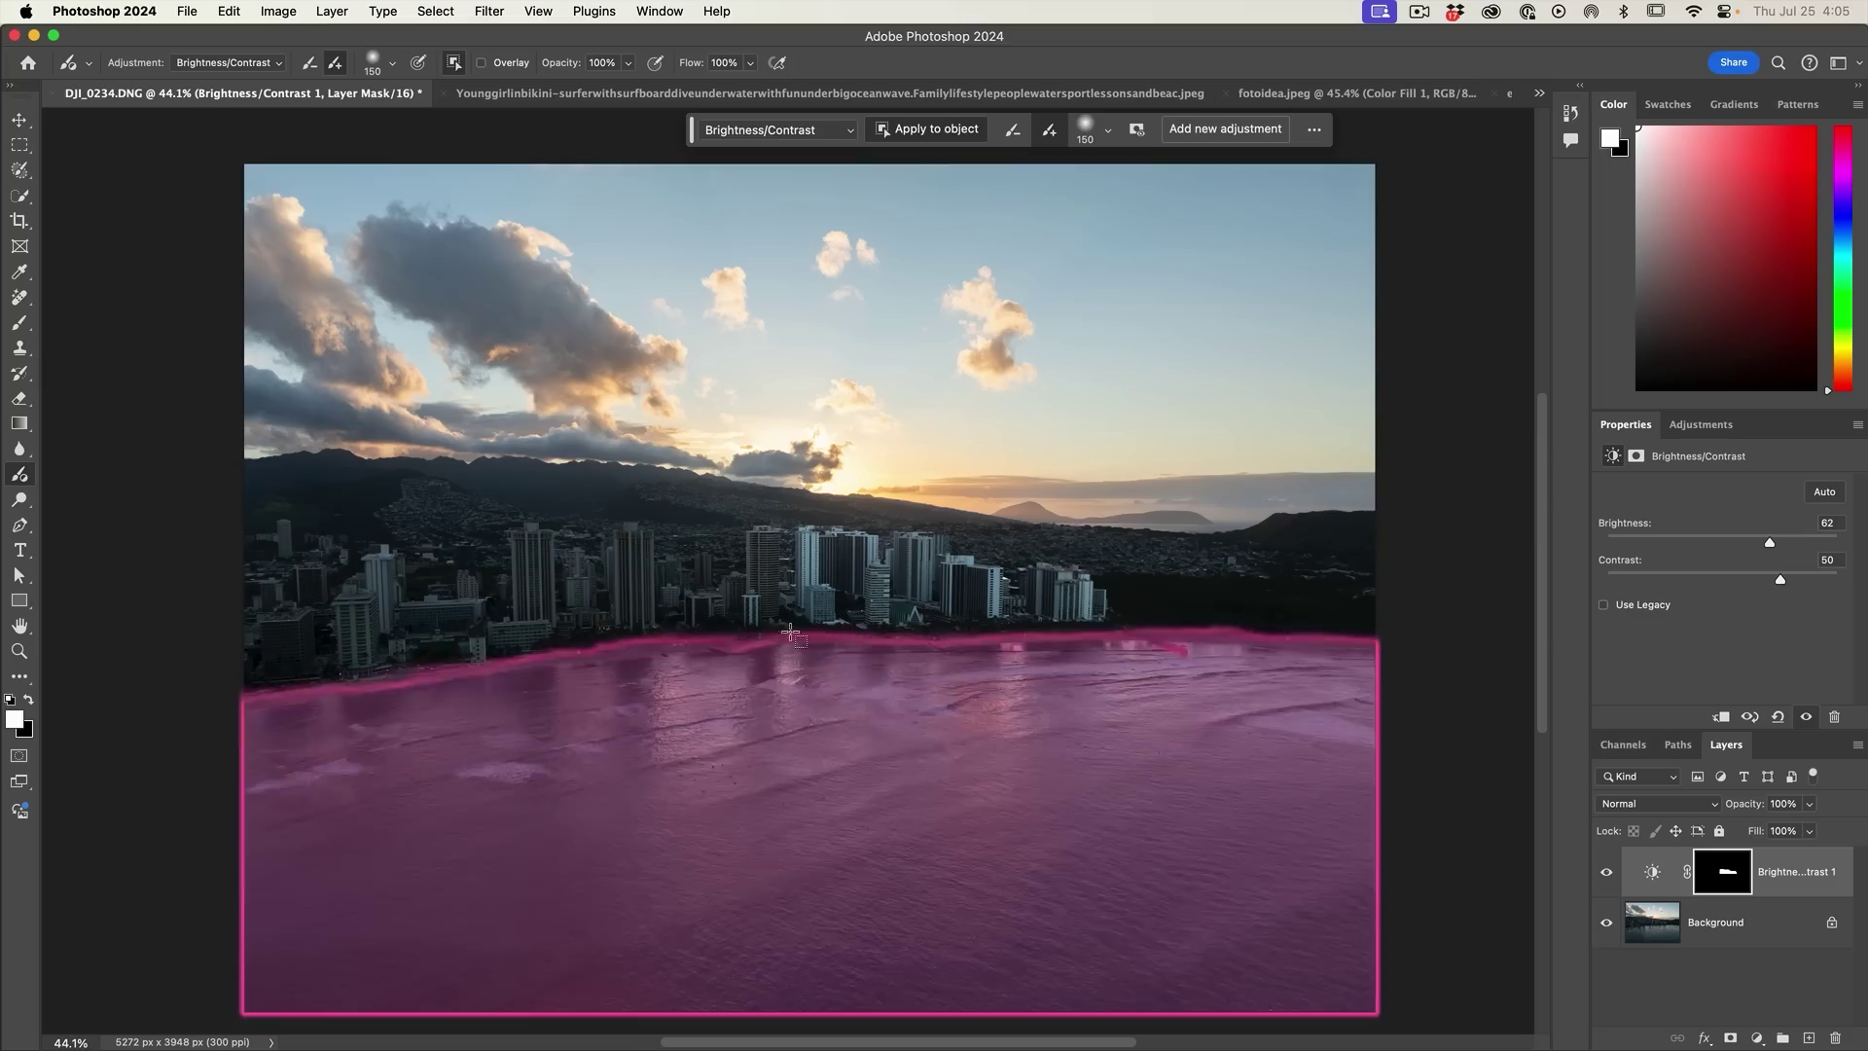
Step: Paint the Brightness/Contrast adjustment over the city buildings, then toggle its visibility to compare
drag(788, 618, 312, 532)
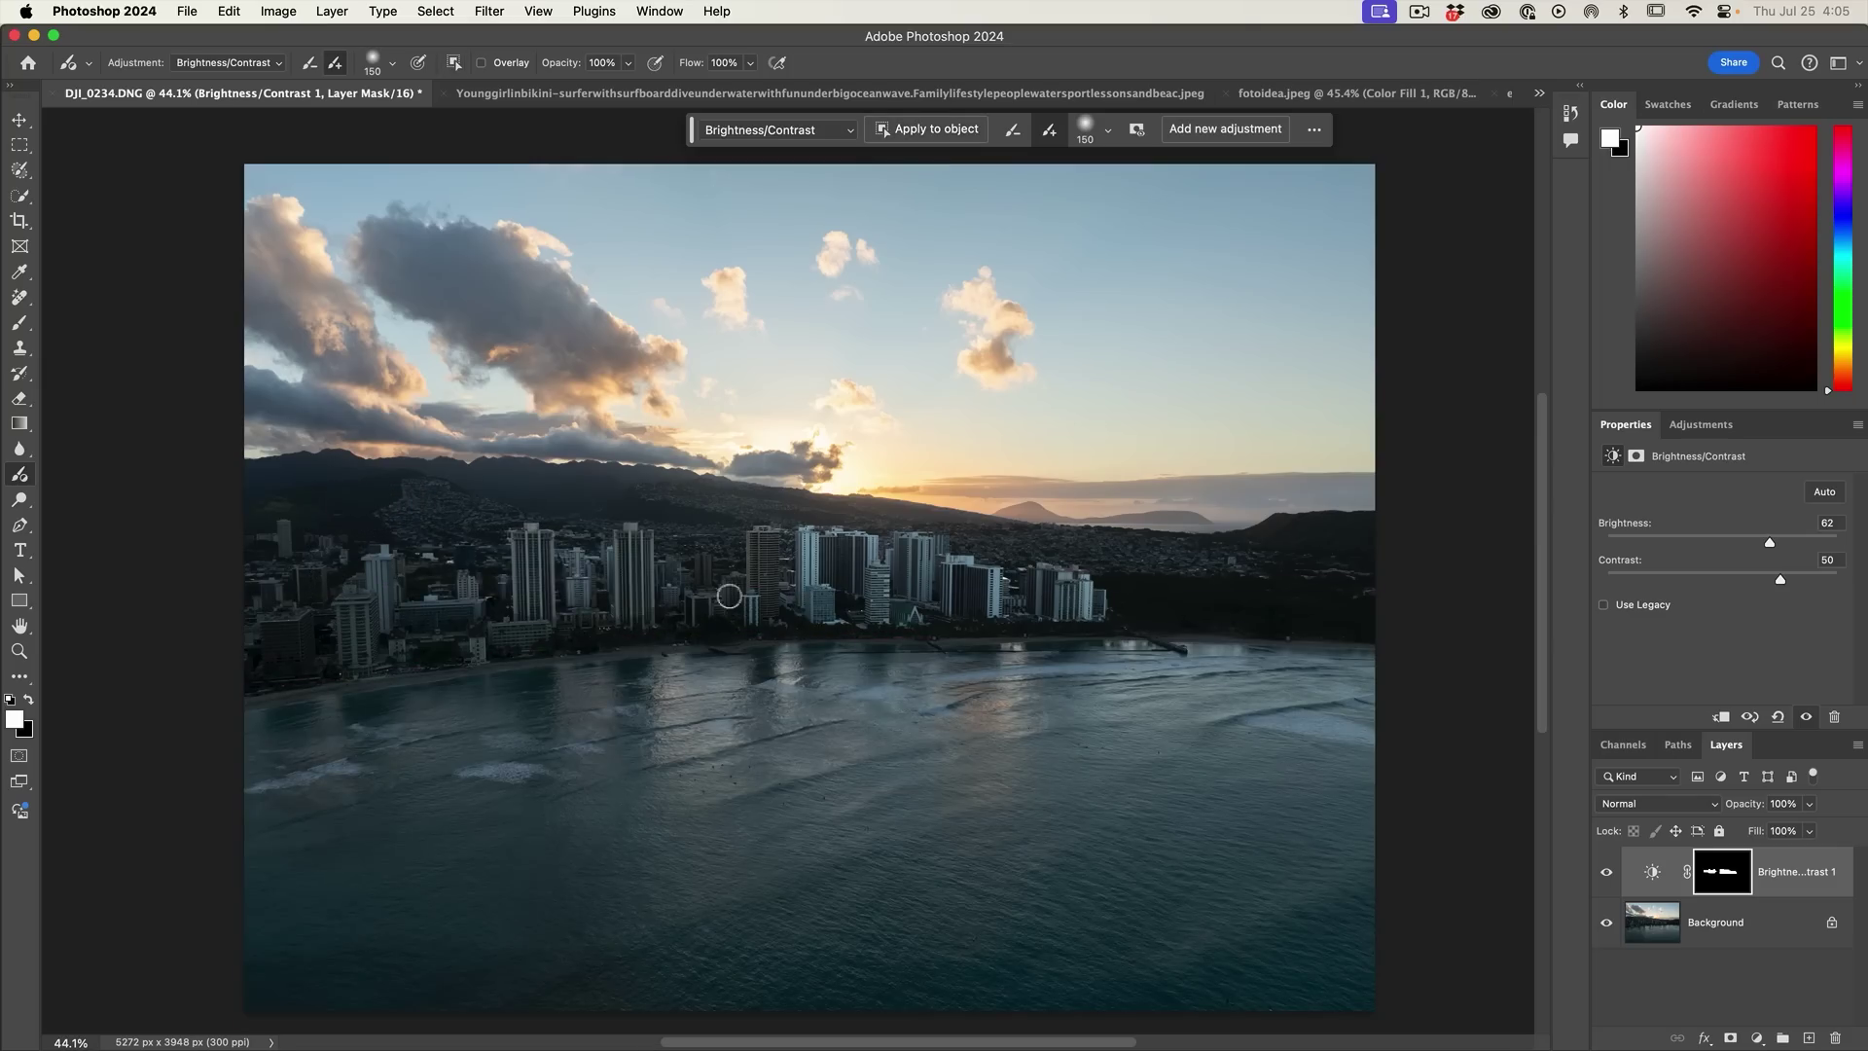
click(1607, 873)
click(1607, 874)
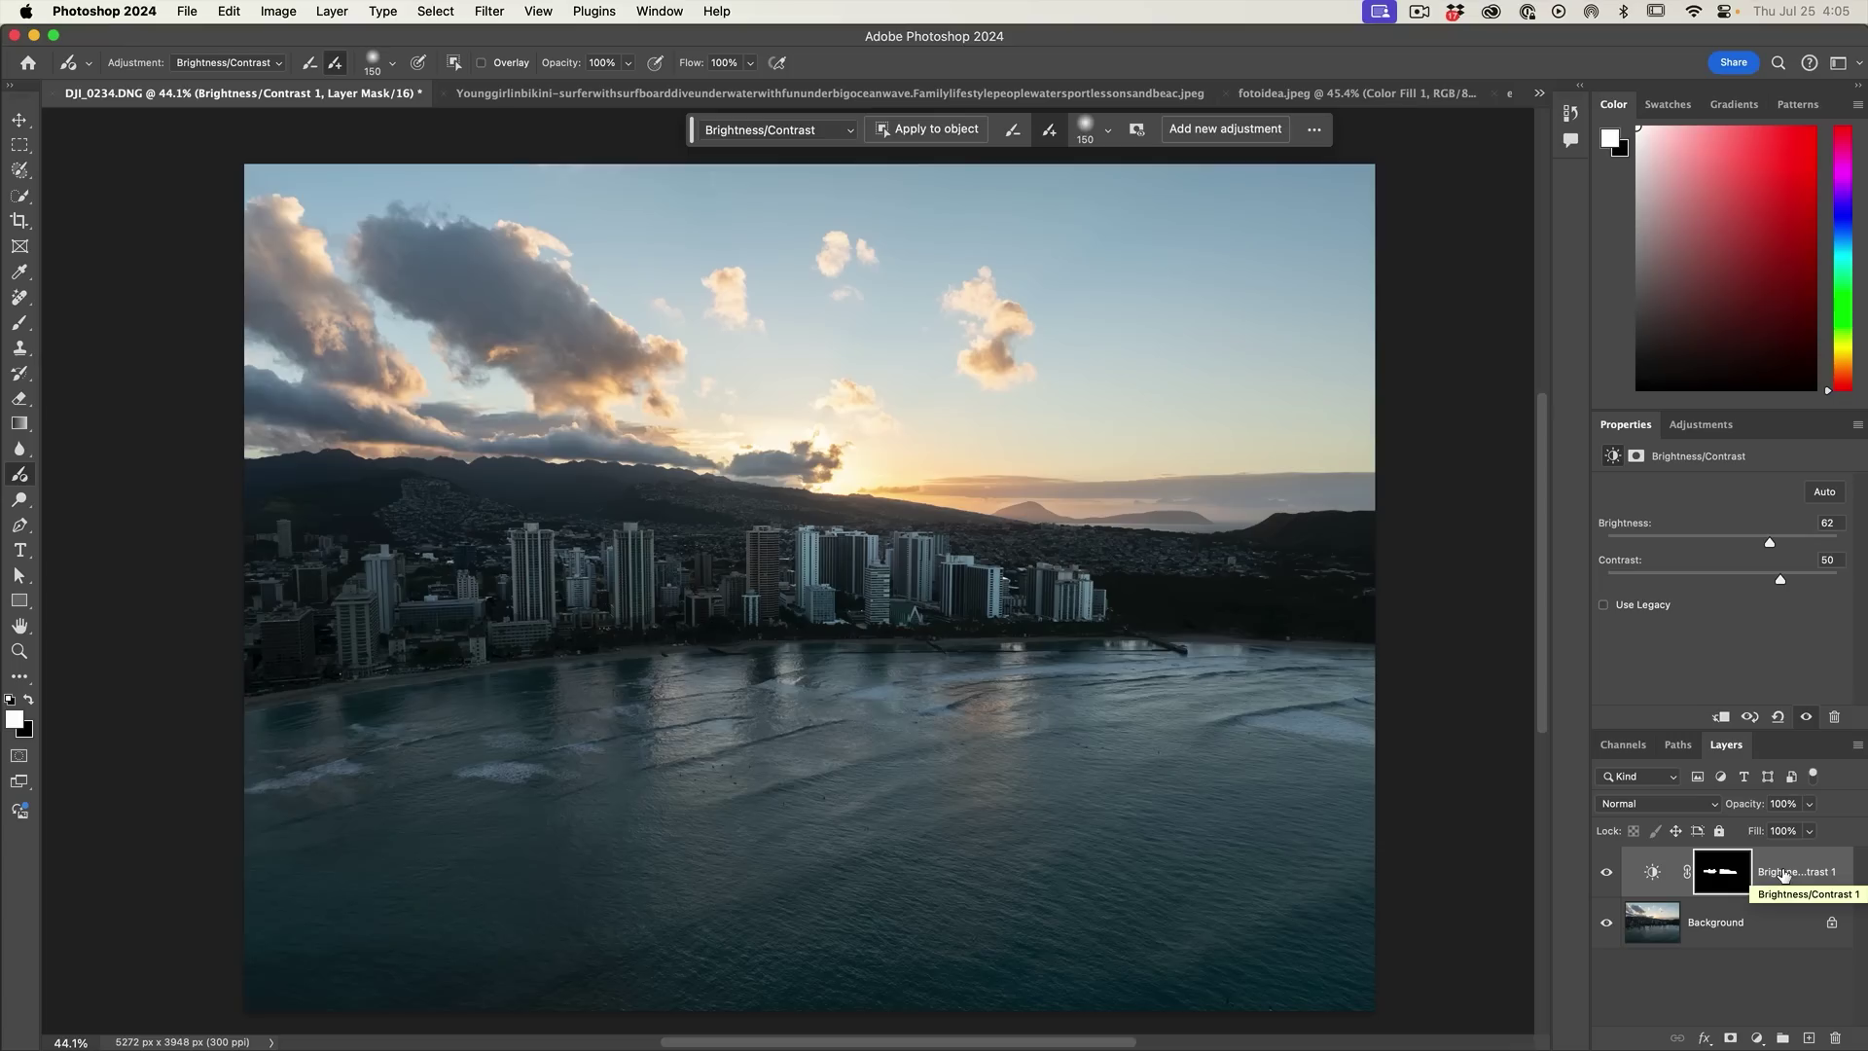
key(t)
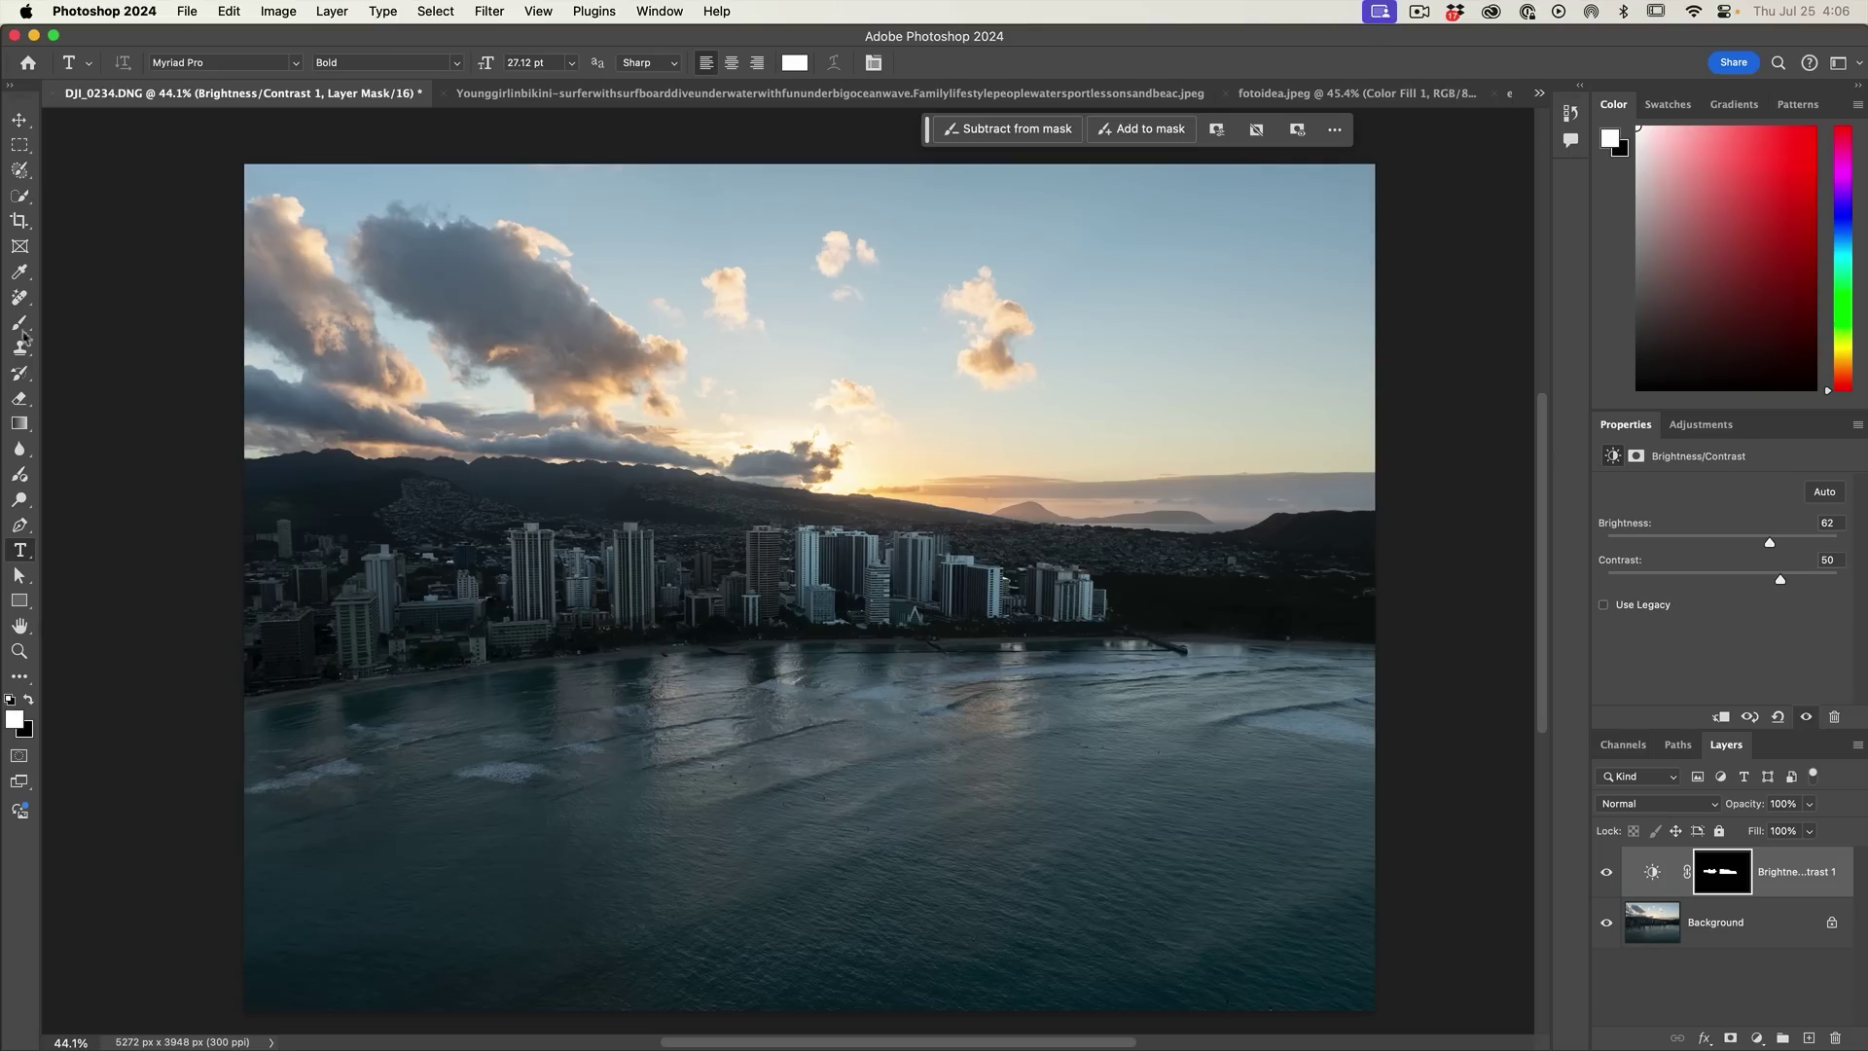
Step: Draw a large Shape-mode rectangle framing the city centre of the photo
click(21, 610)
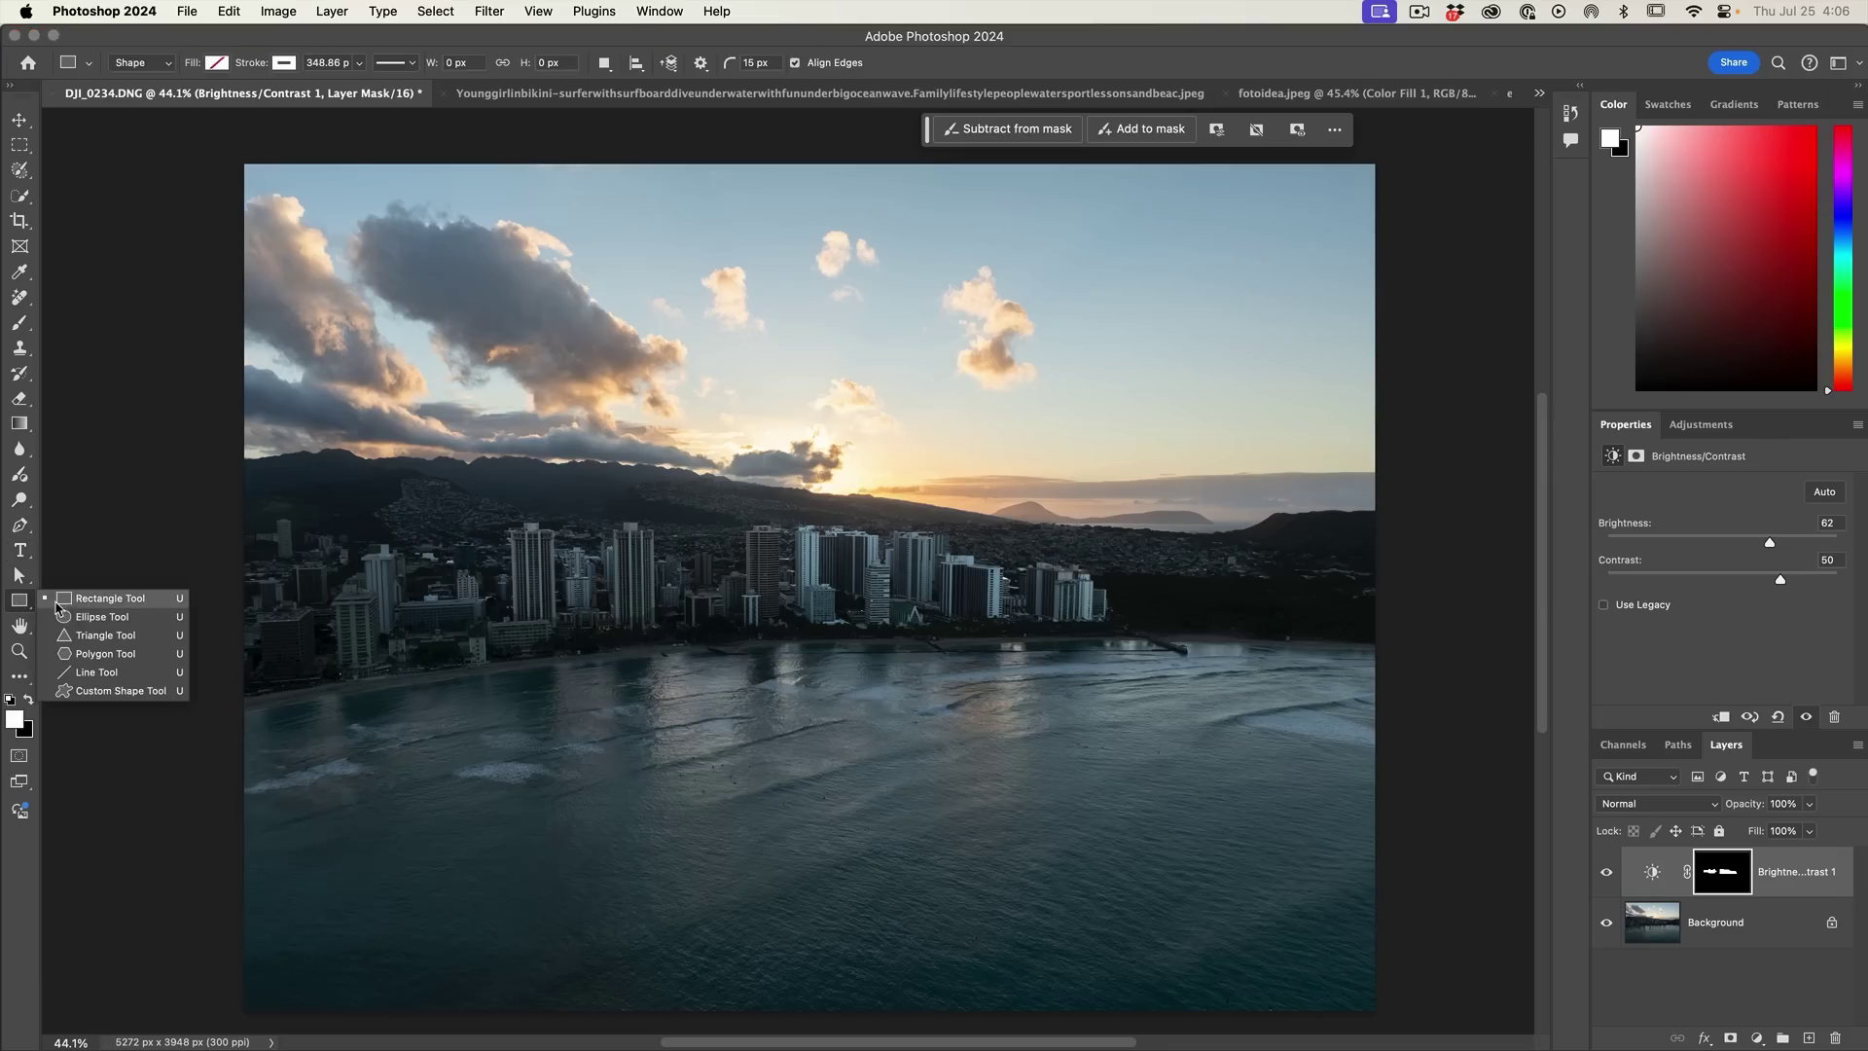
click(65, 602)
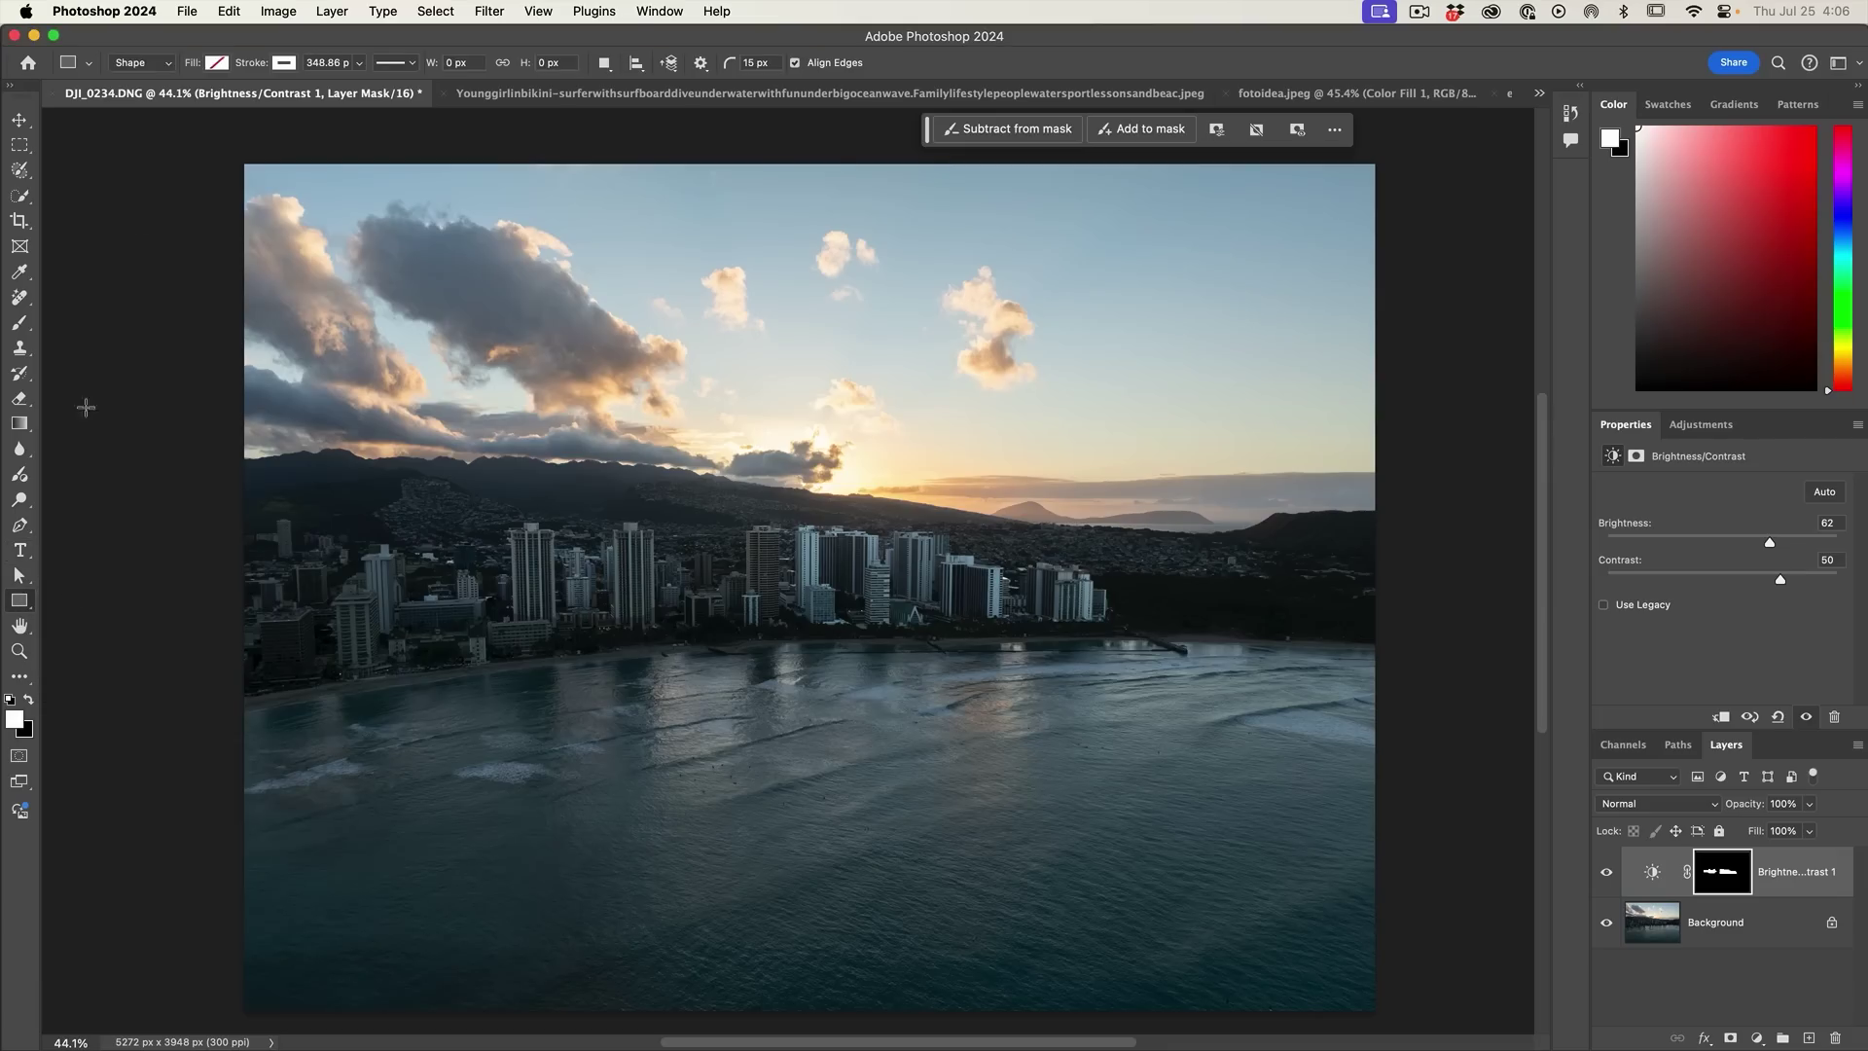
click(170, 65)
click(162, 64)
drag(392, 347, 1265, 844)
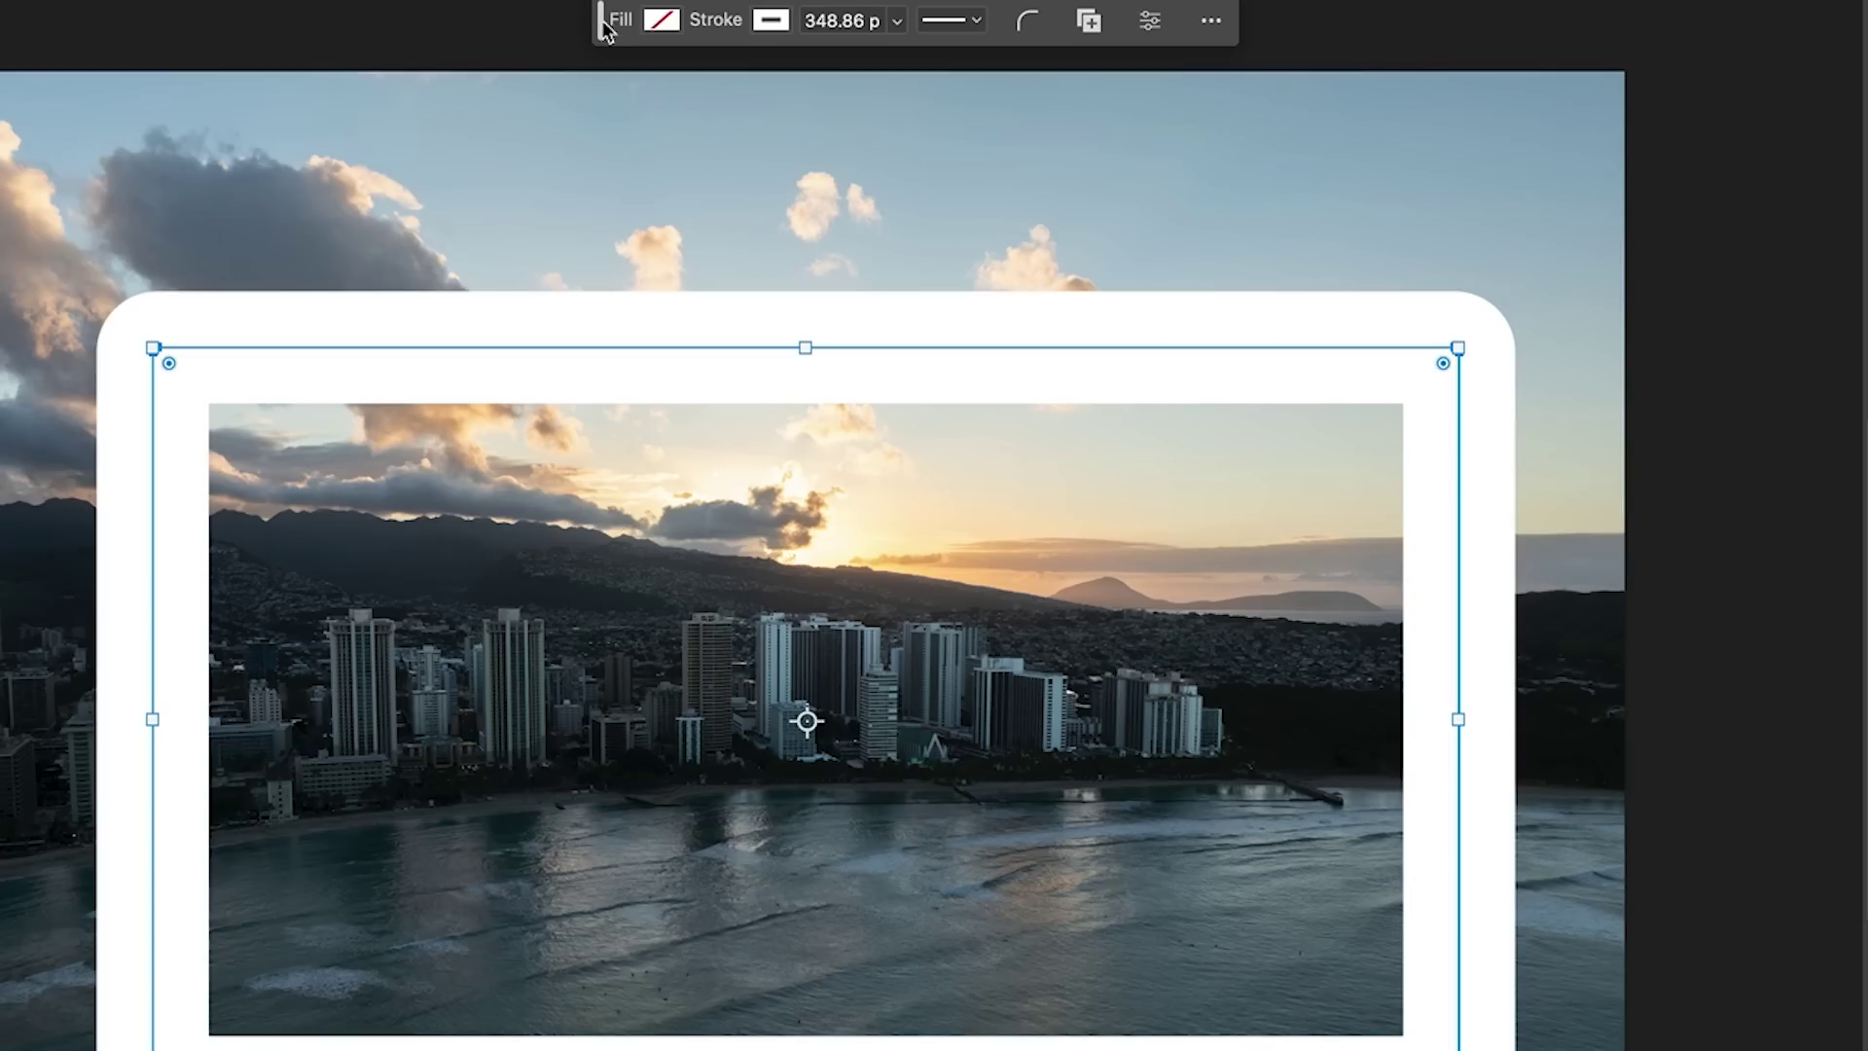
Step: Fill the rectangle with white from the recently used colours
drag(605, 26, 602, 36)
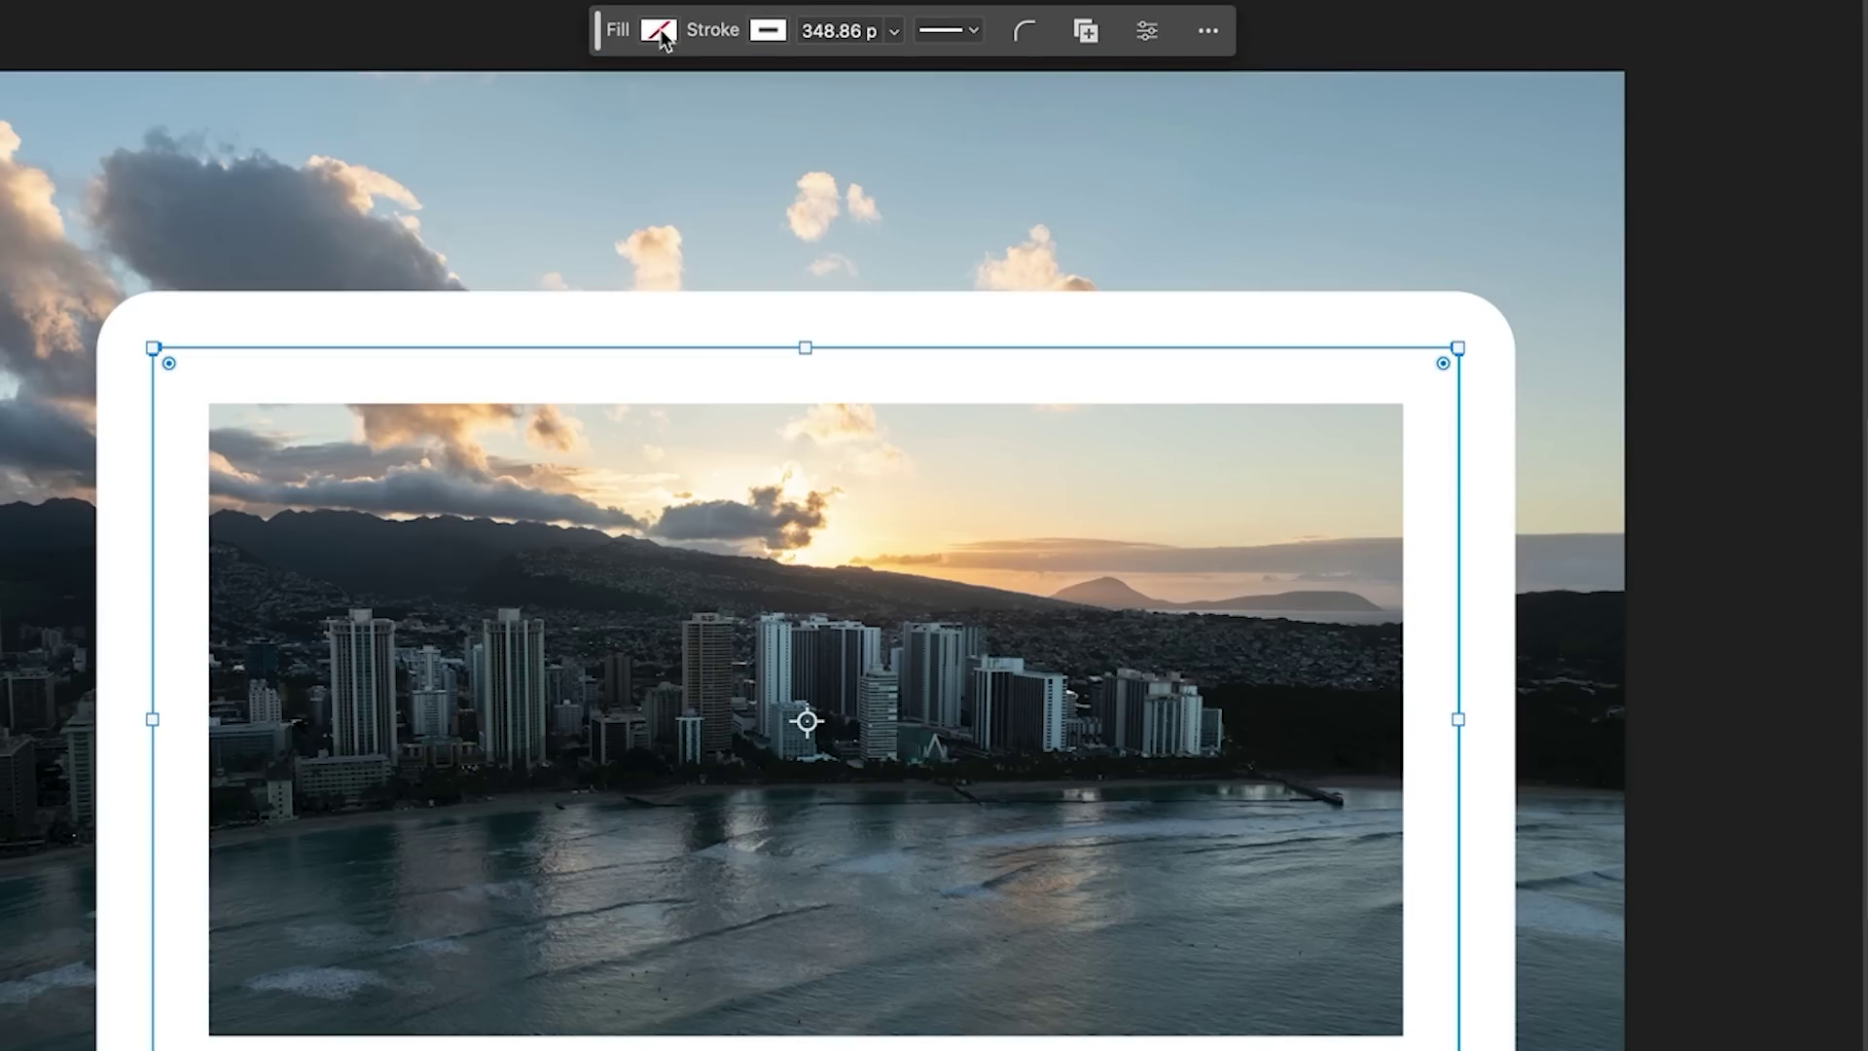
click(659, 31)
click(649, 185)
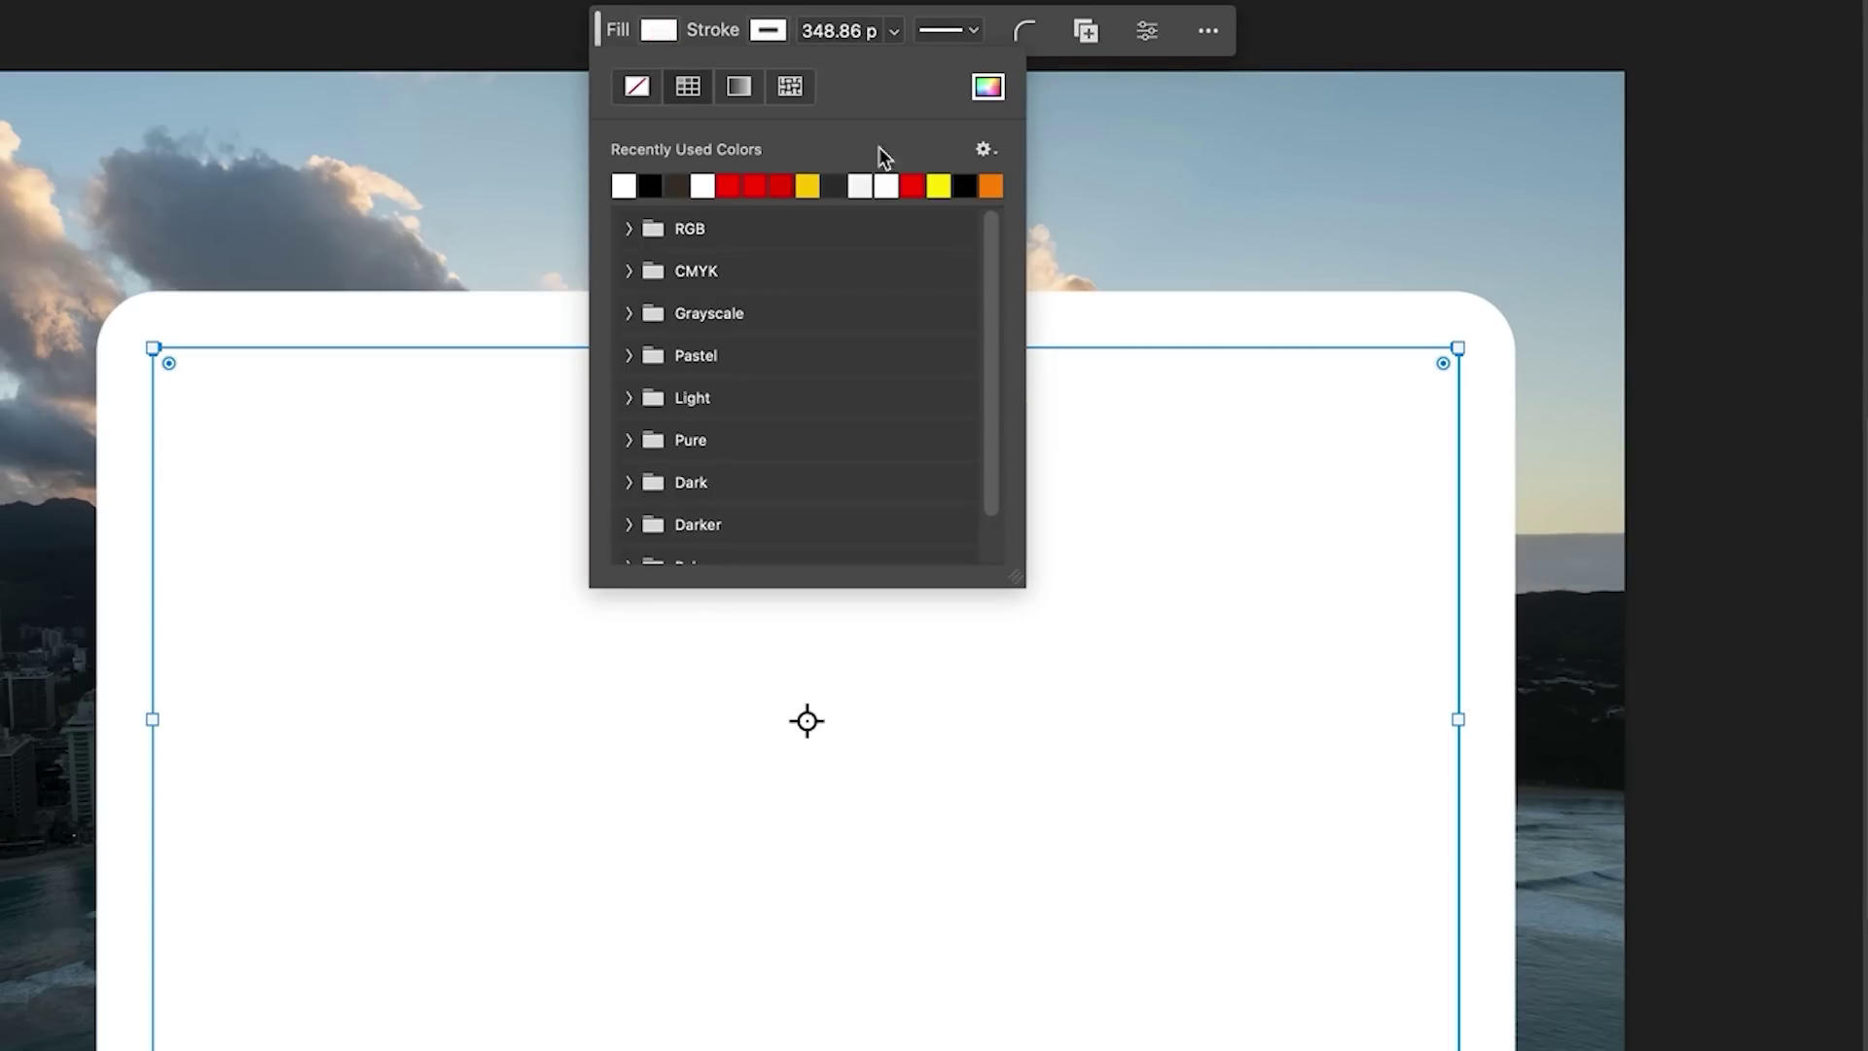
click(770, 35)
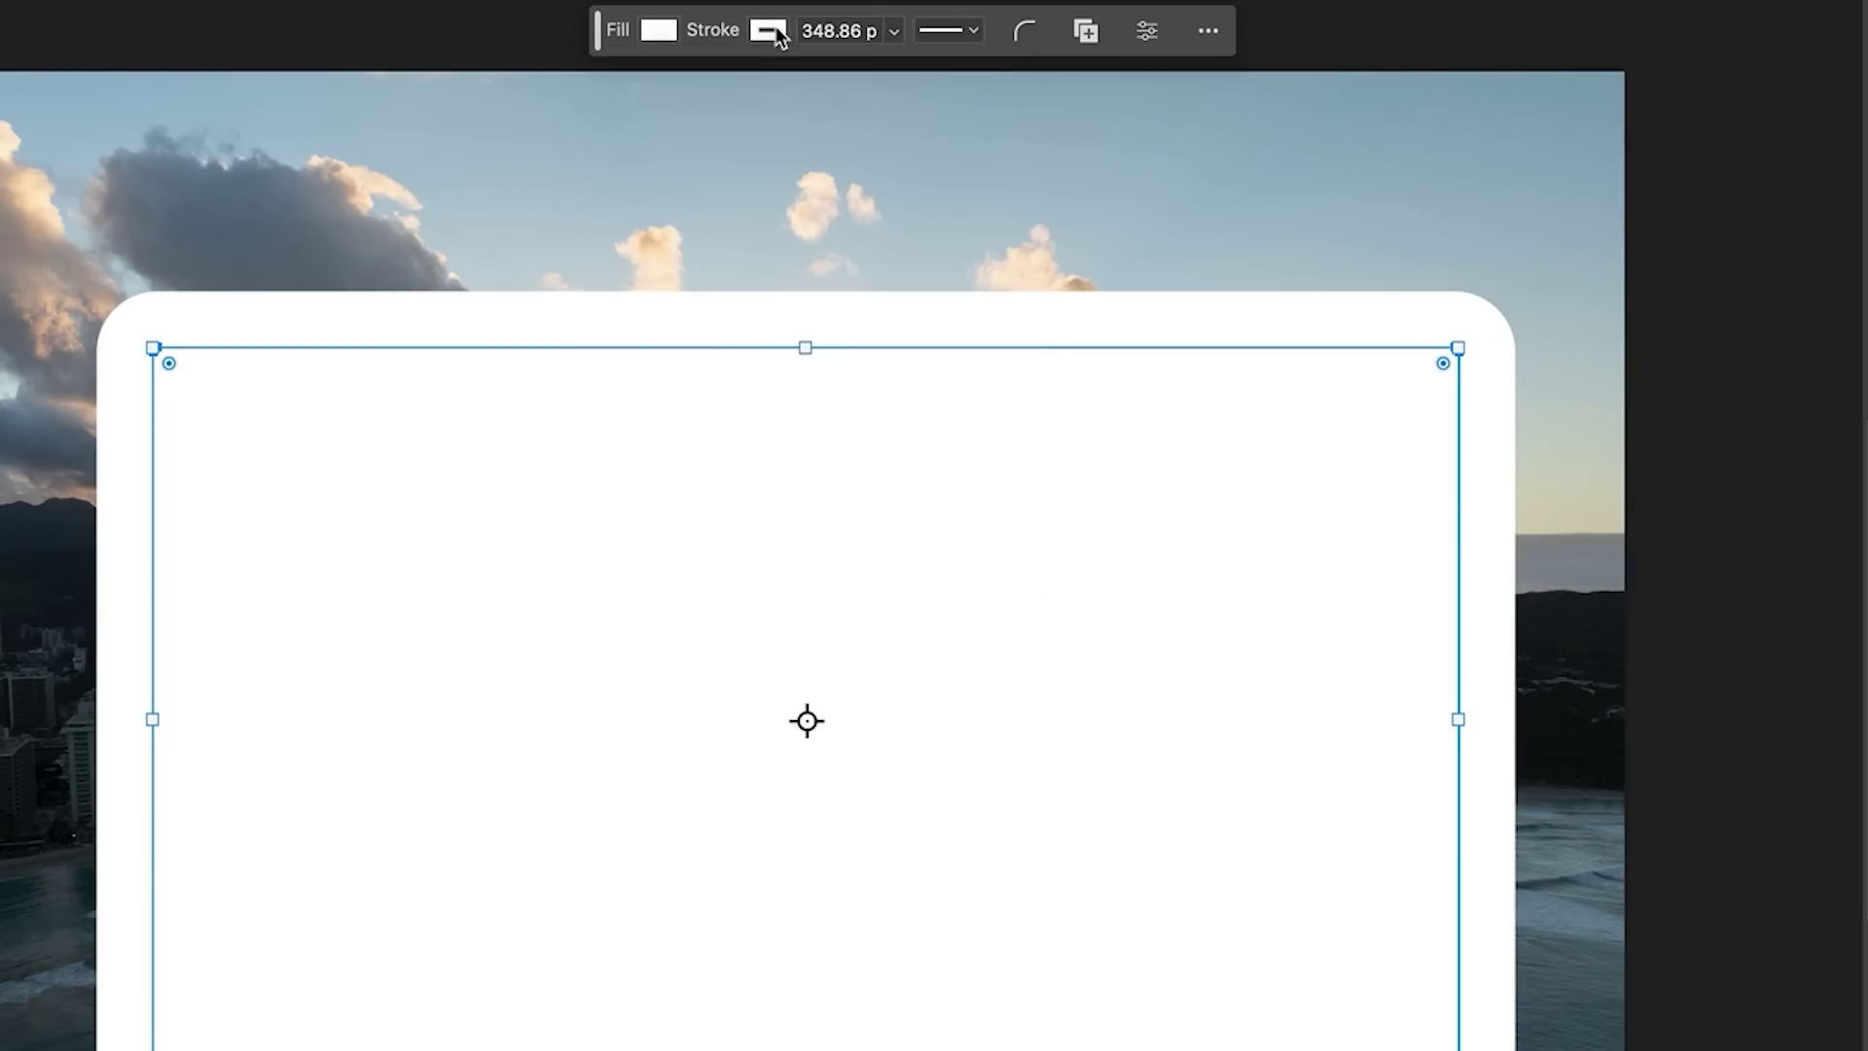
Step: Change the rectangle's stroke to red and thin it to 34.70 px
click(767, 37)
click(638, 89)
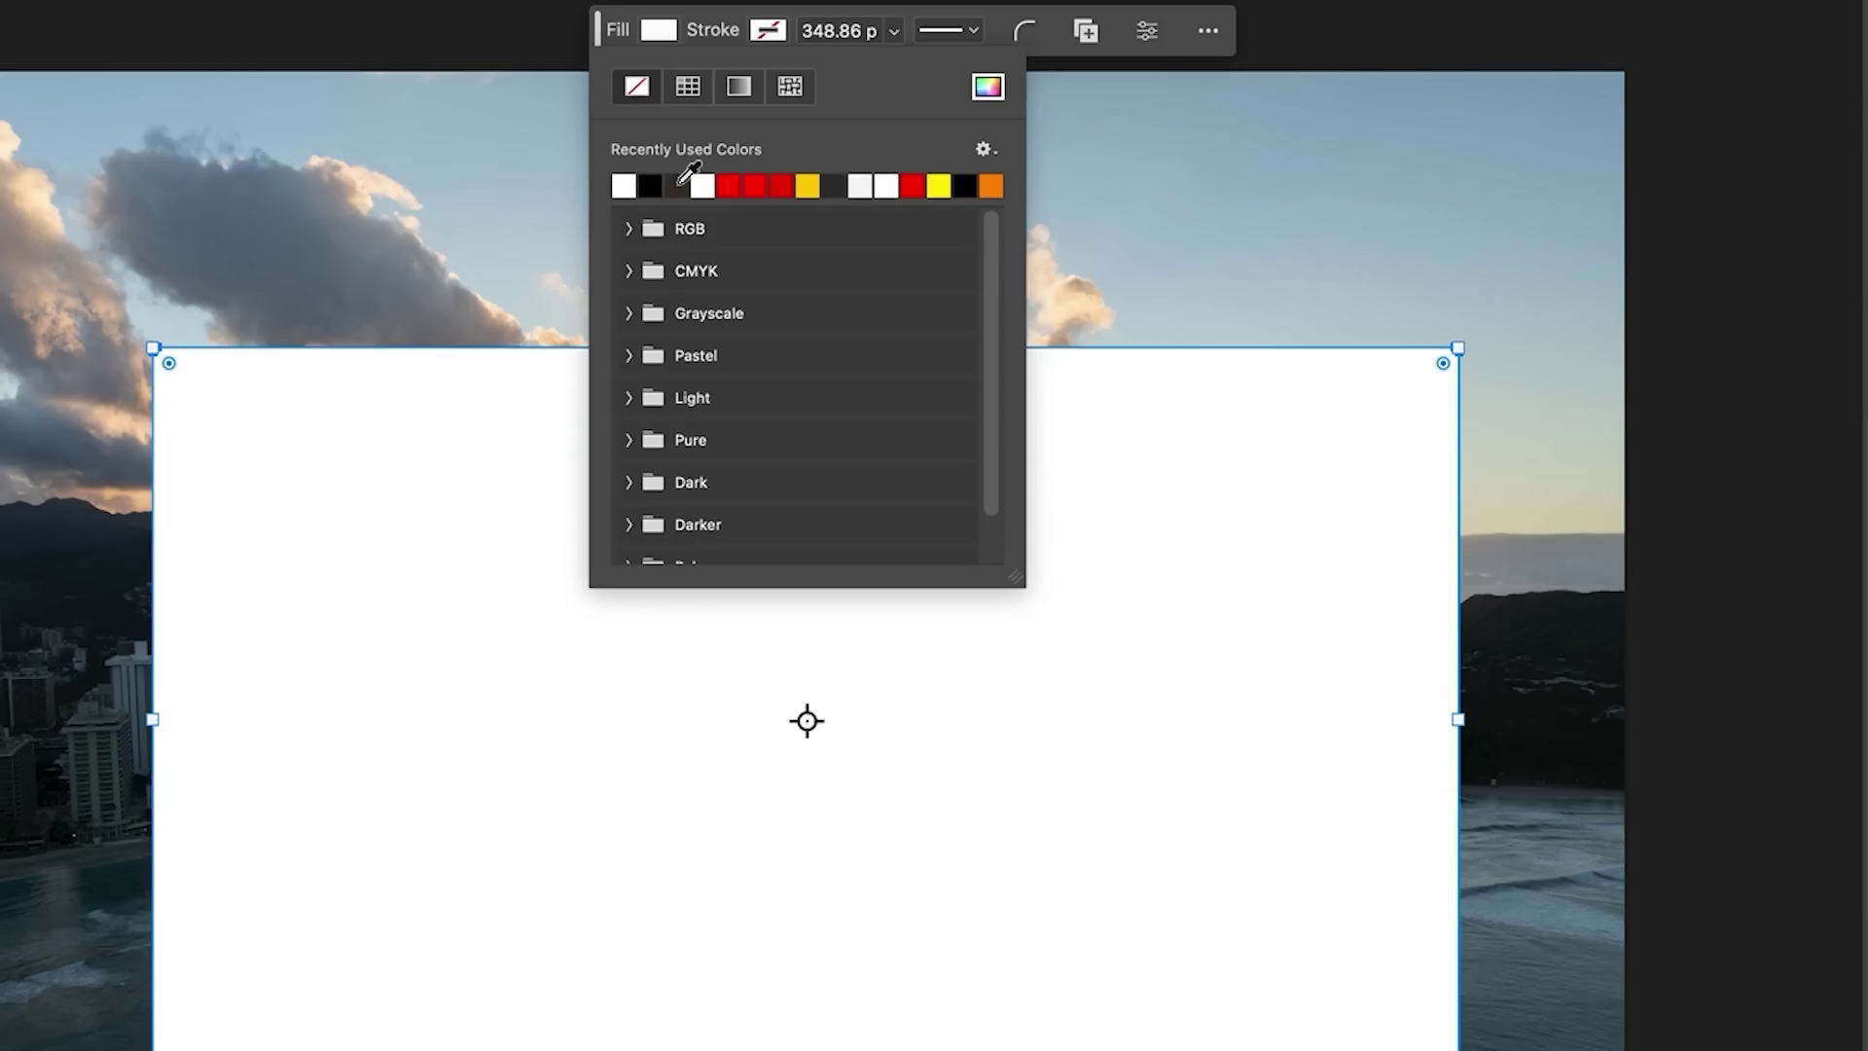
click(754, 185)
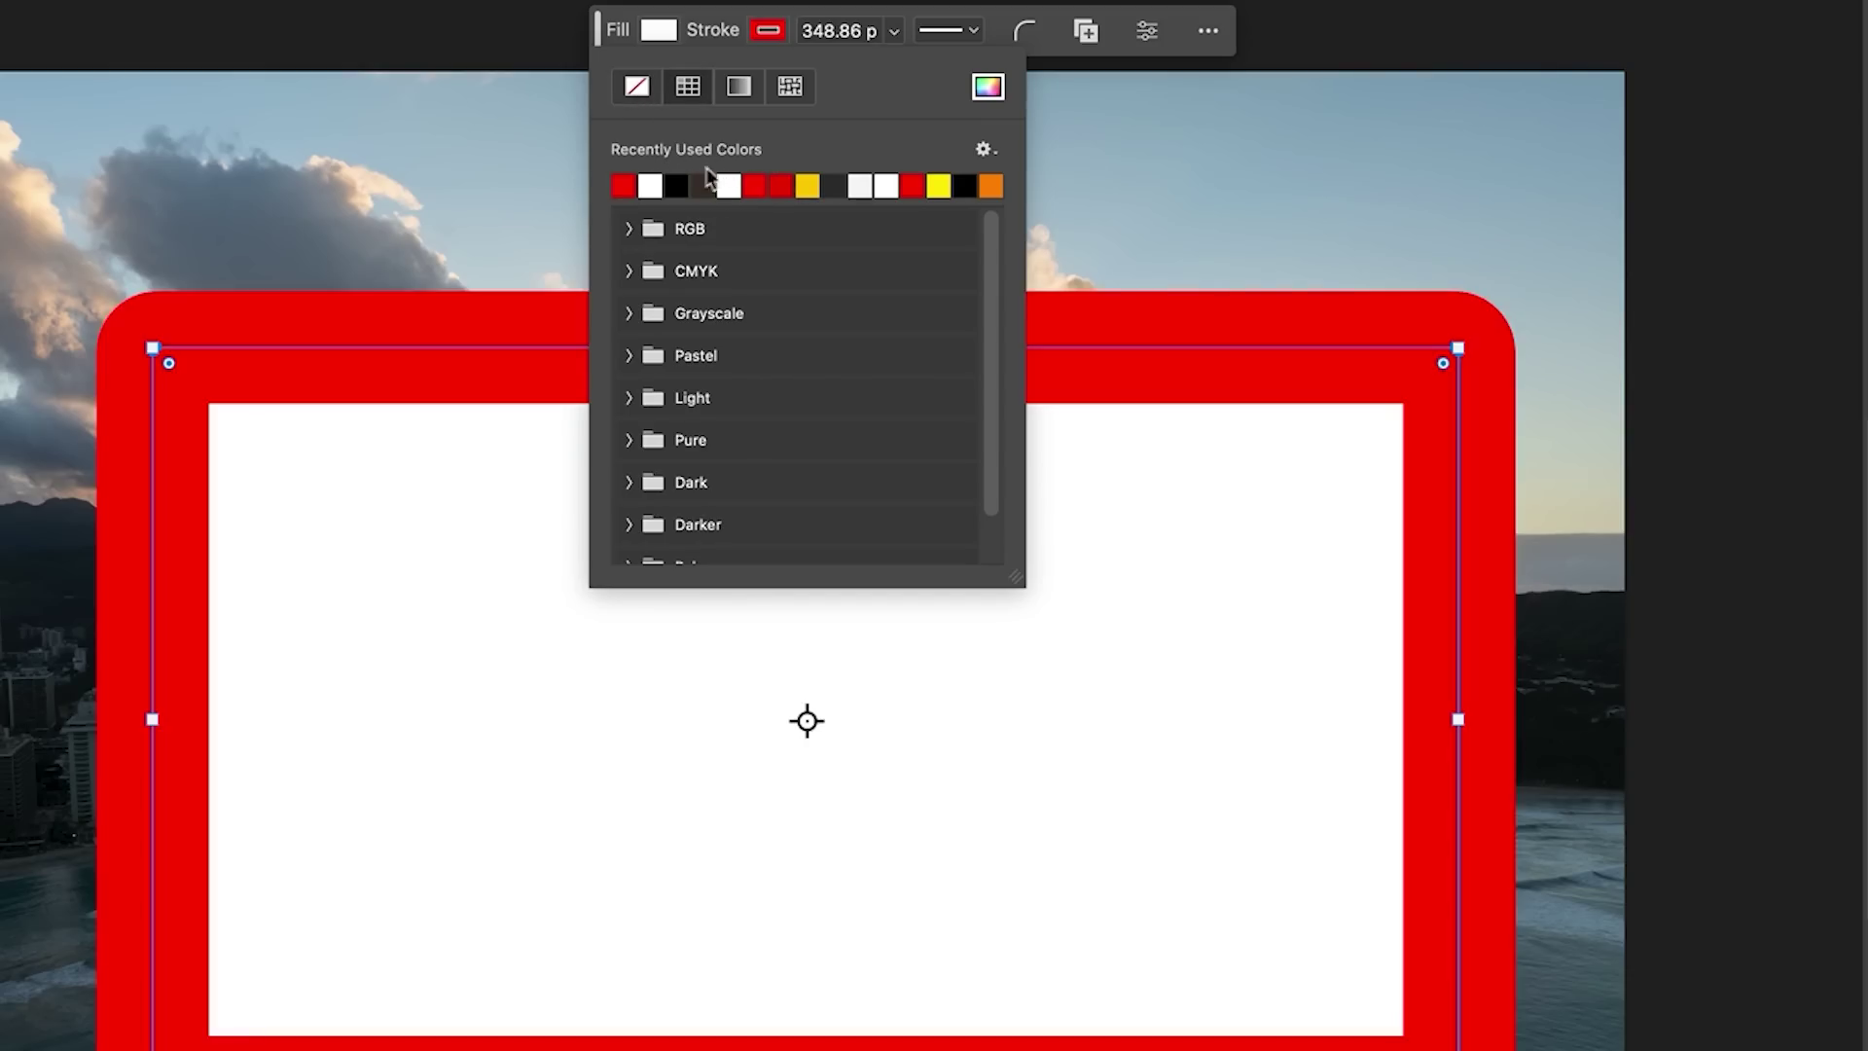
click(895, 30)
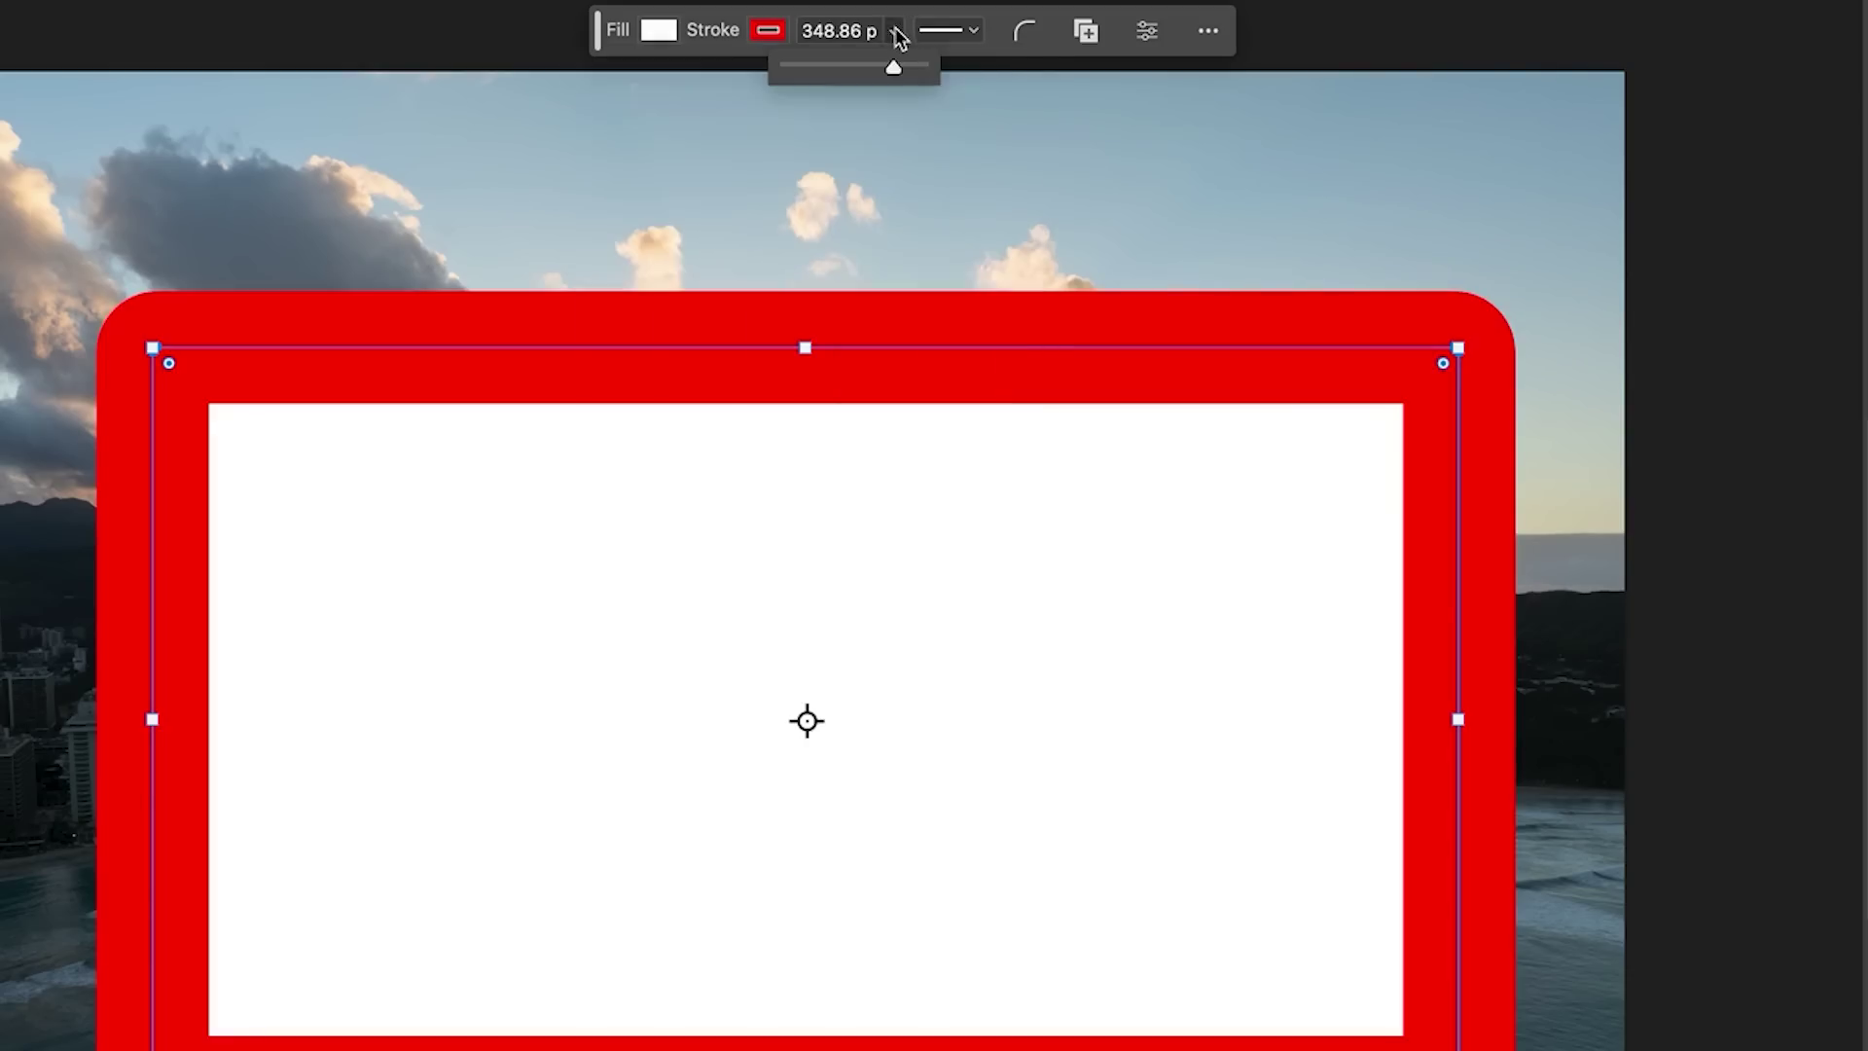
drag(891, 68, 825, 70)
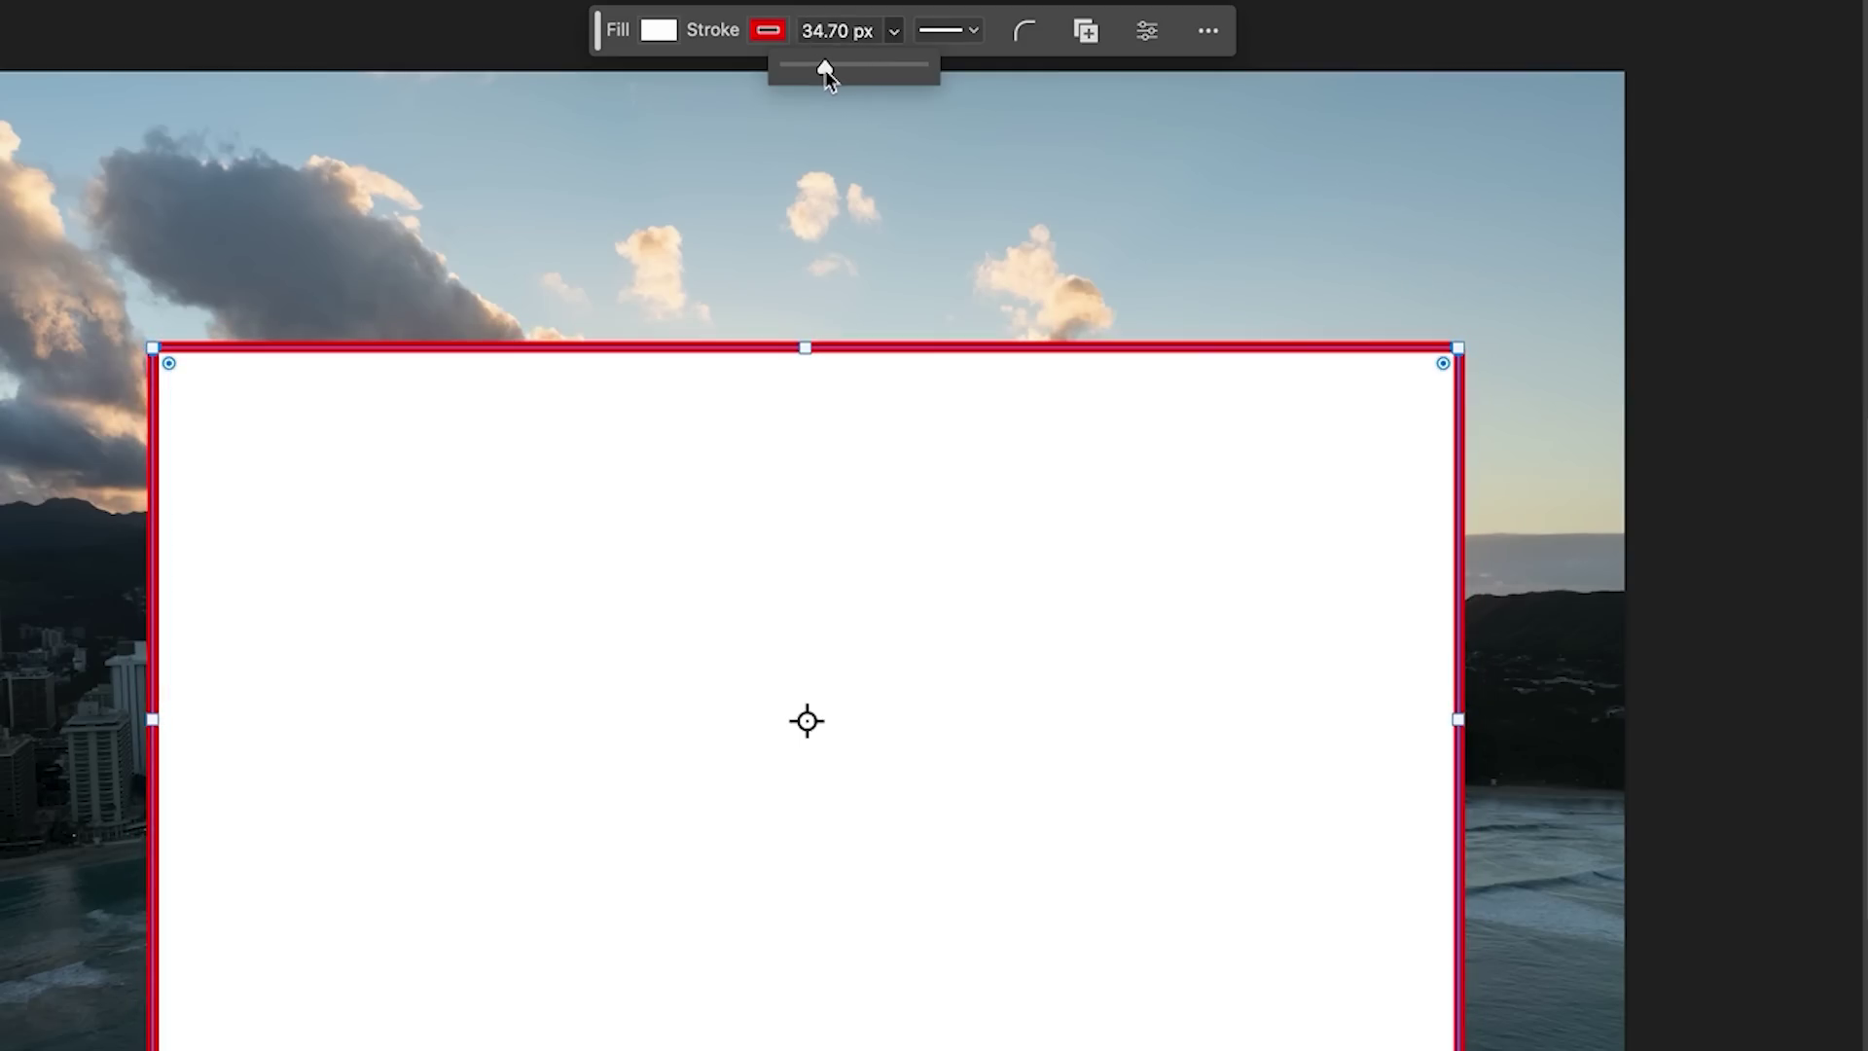
click(1024, 30)
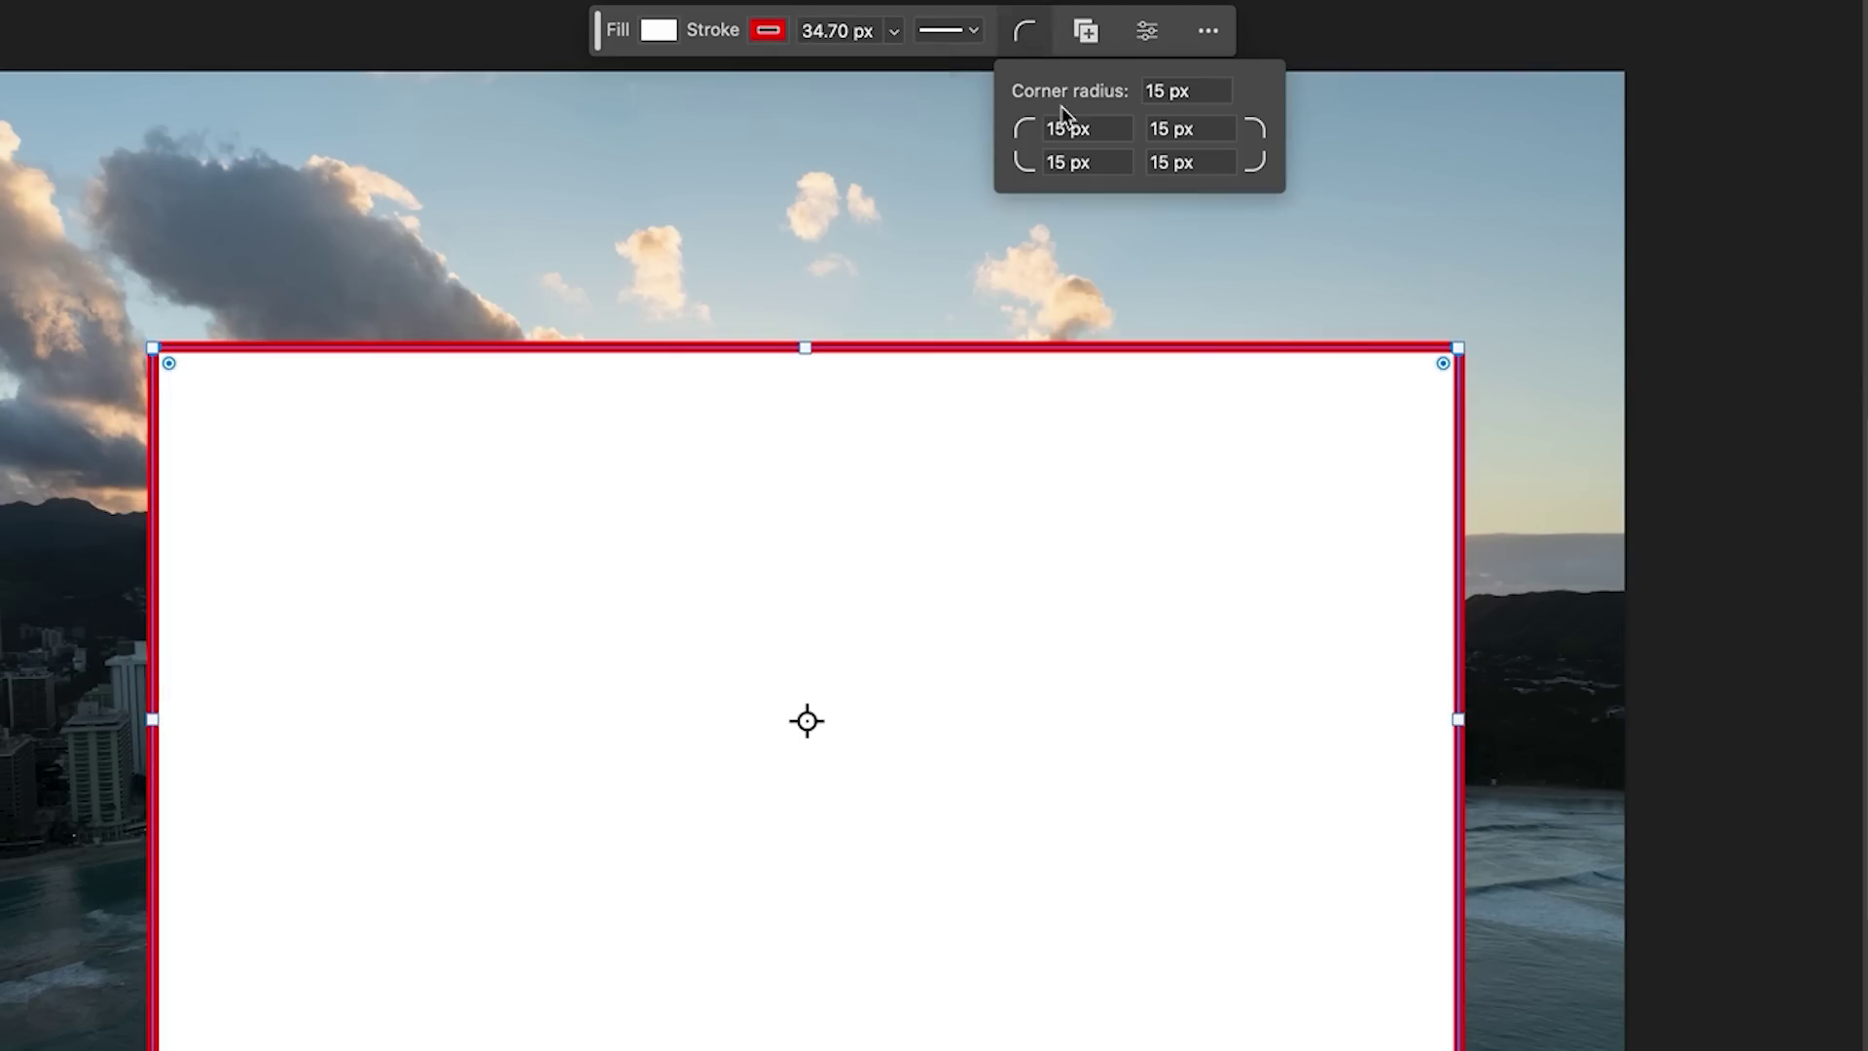
Step: Round all four corners of the card, tightening the top-left radius to about 9 px
key(Tab)
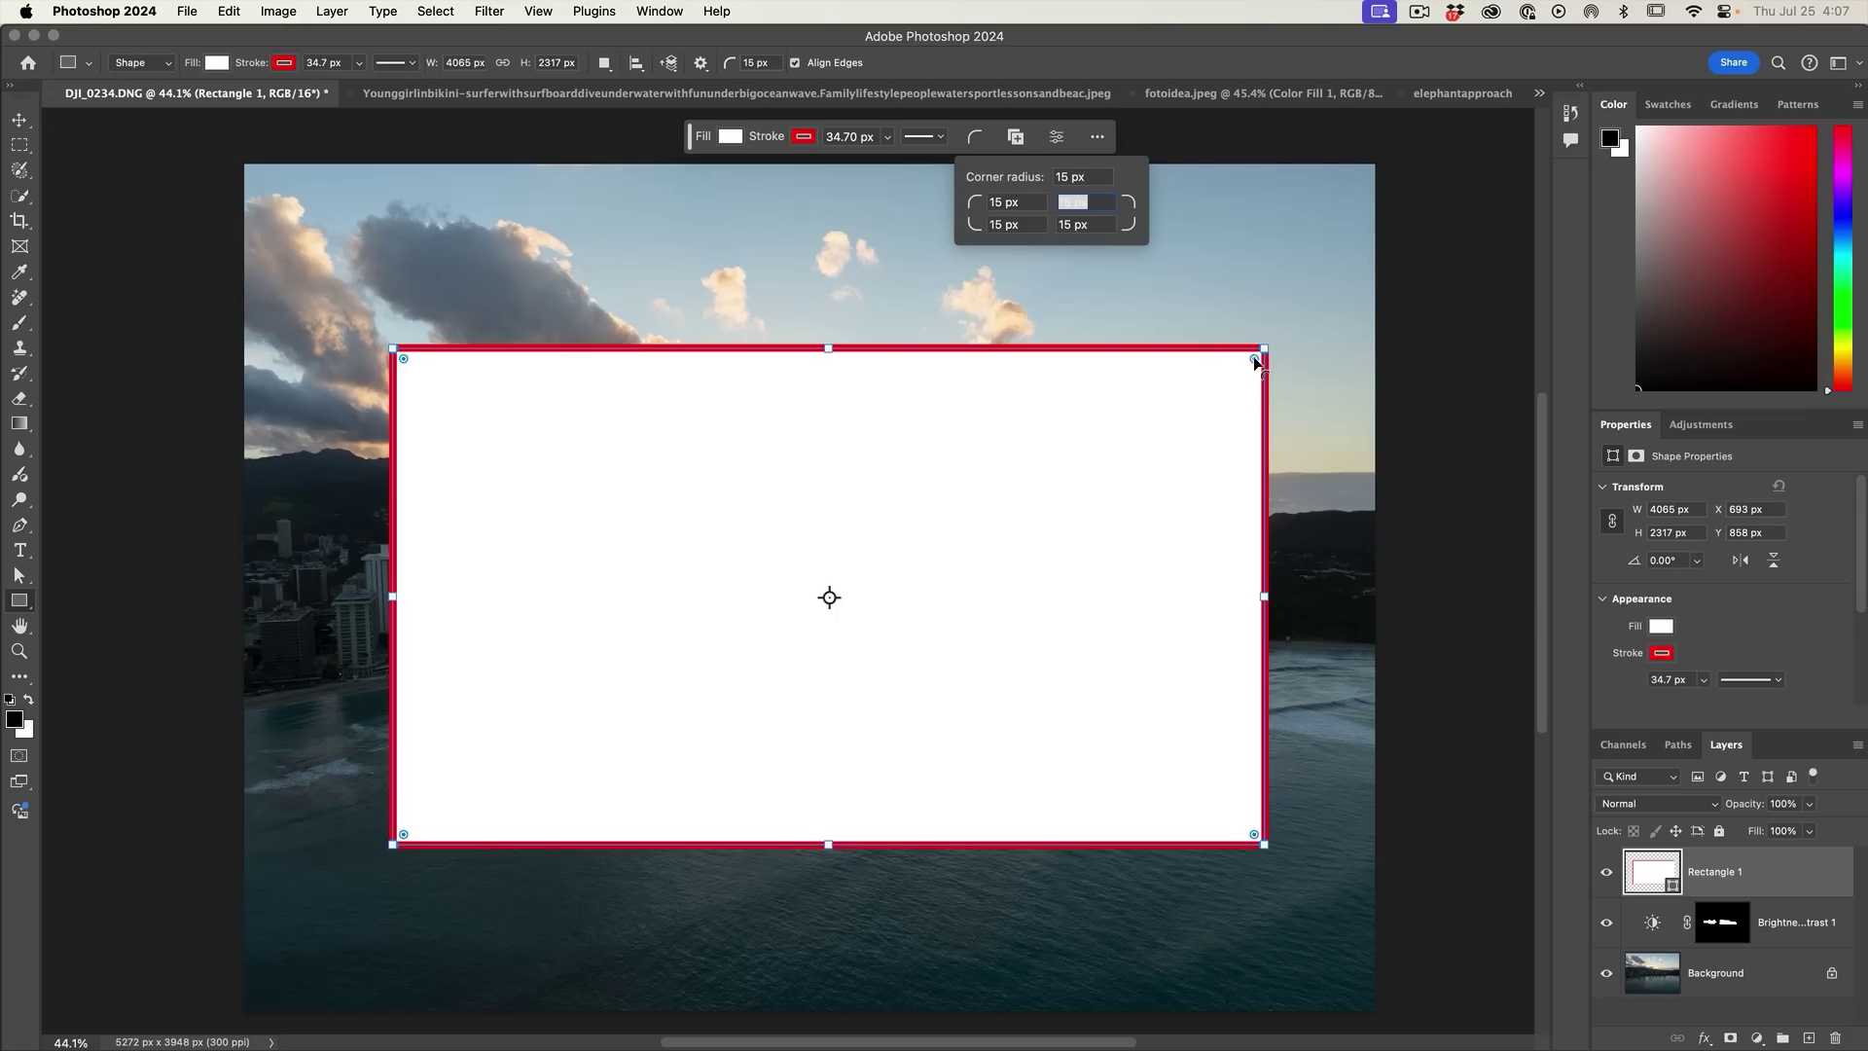
drag(1254, 359, 1219, 392)
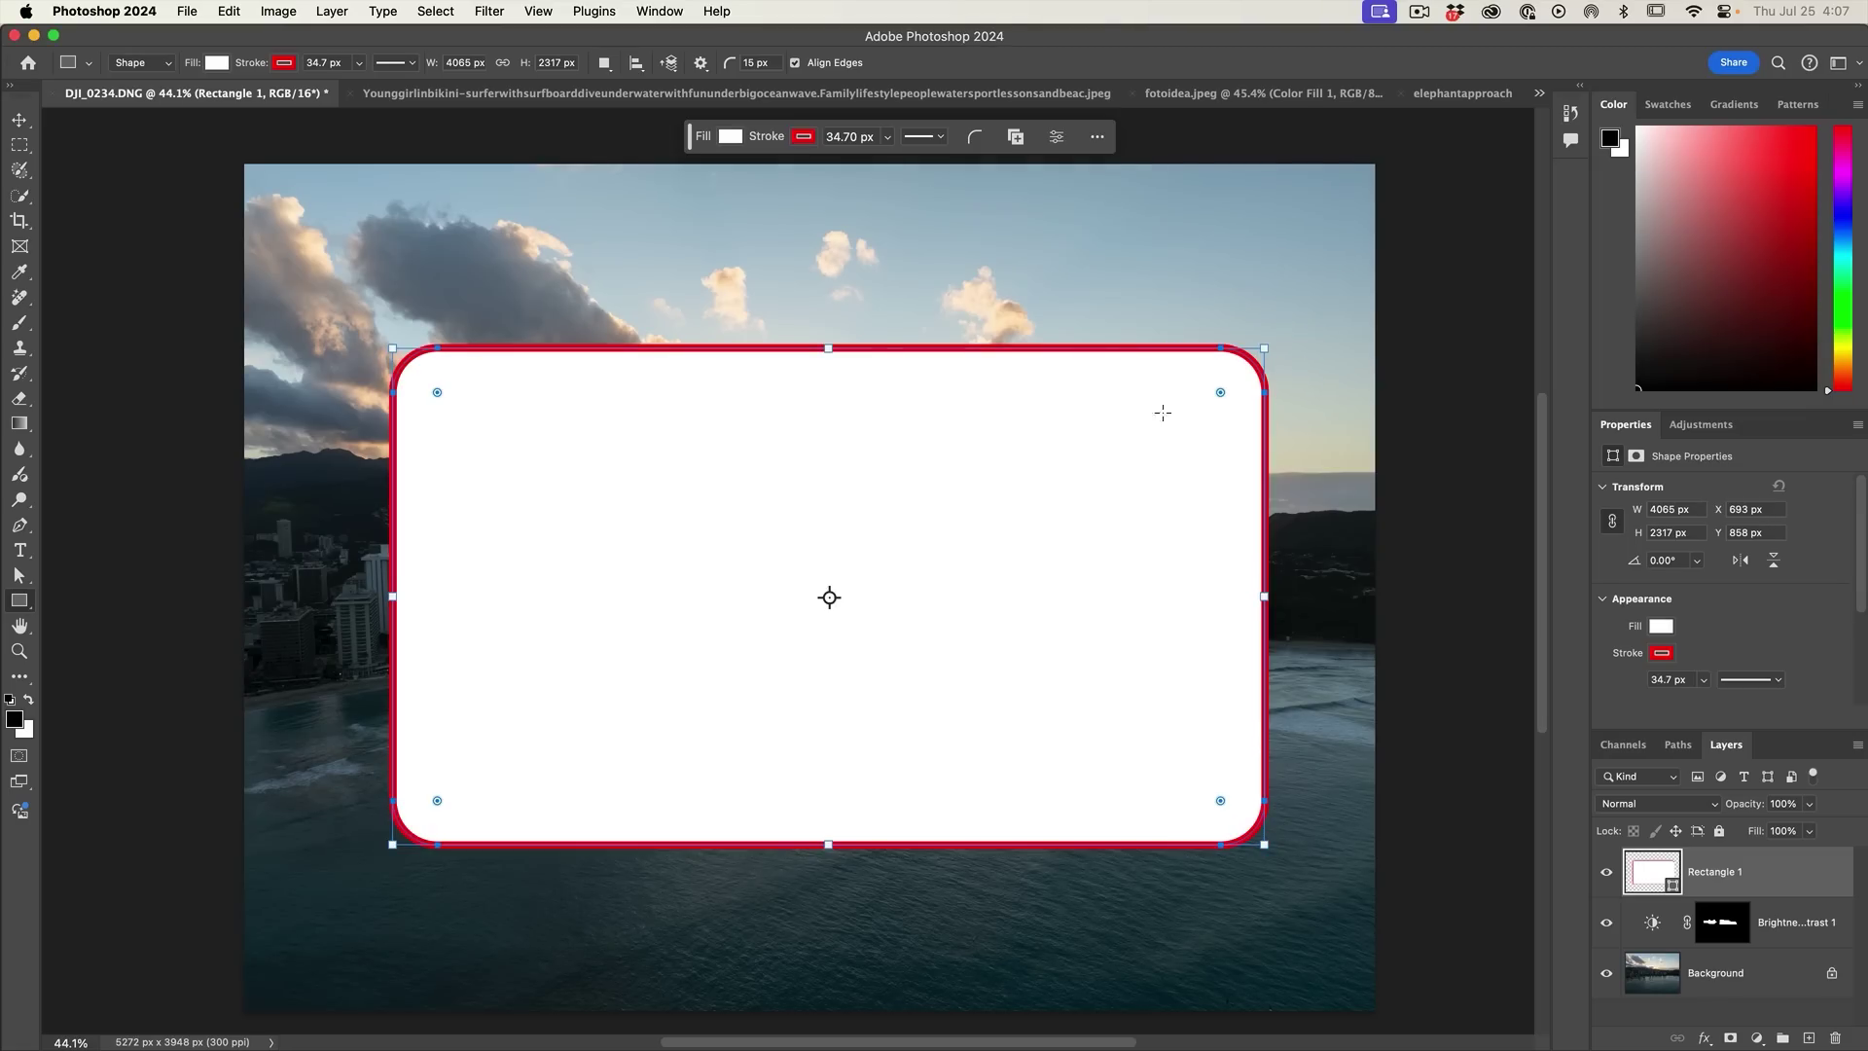
click(974, 136)
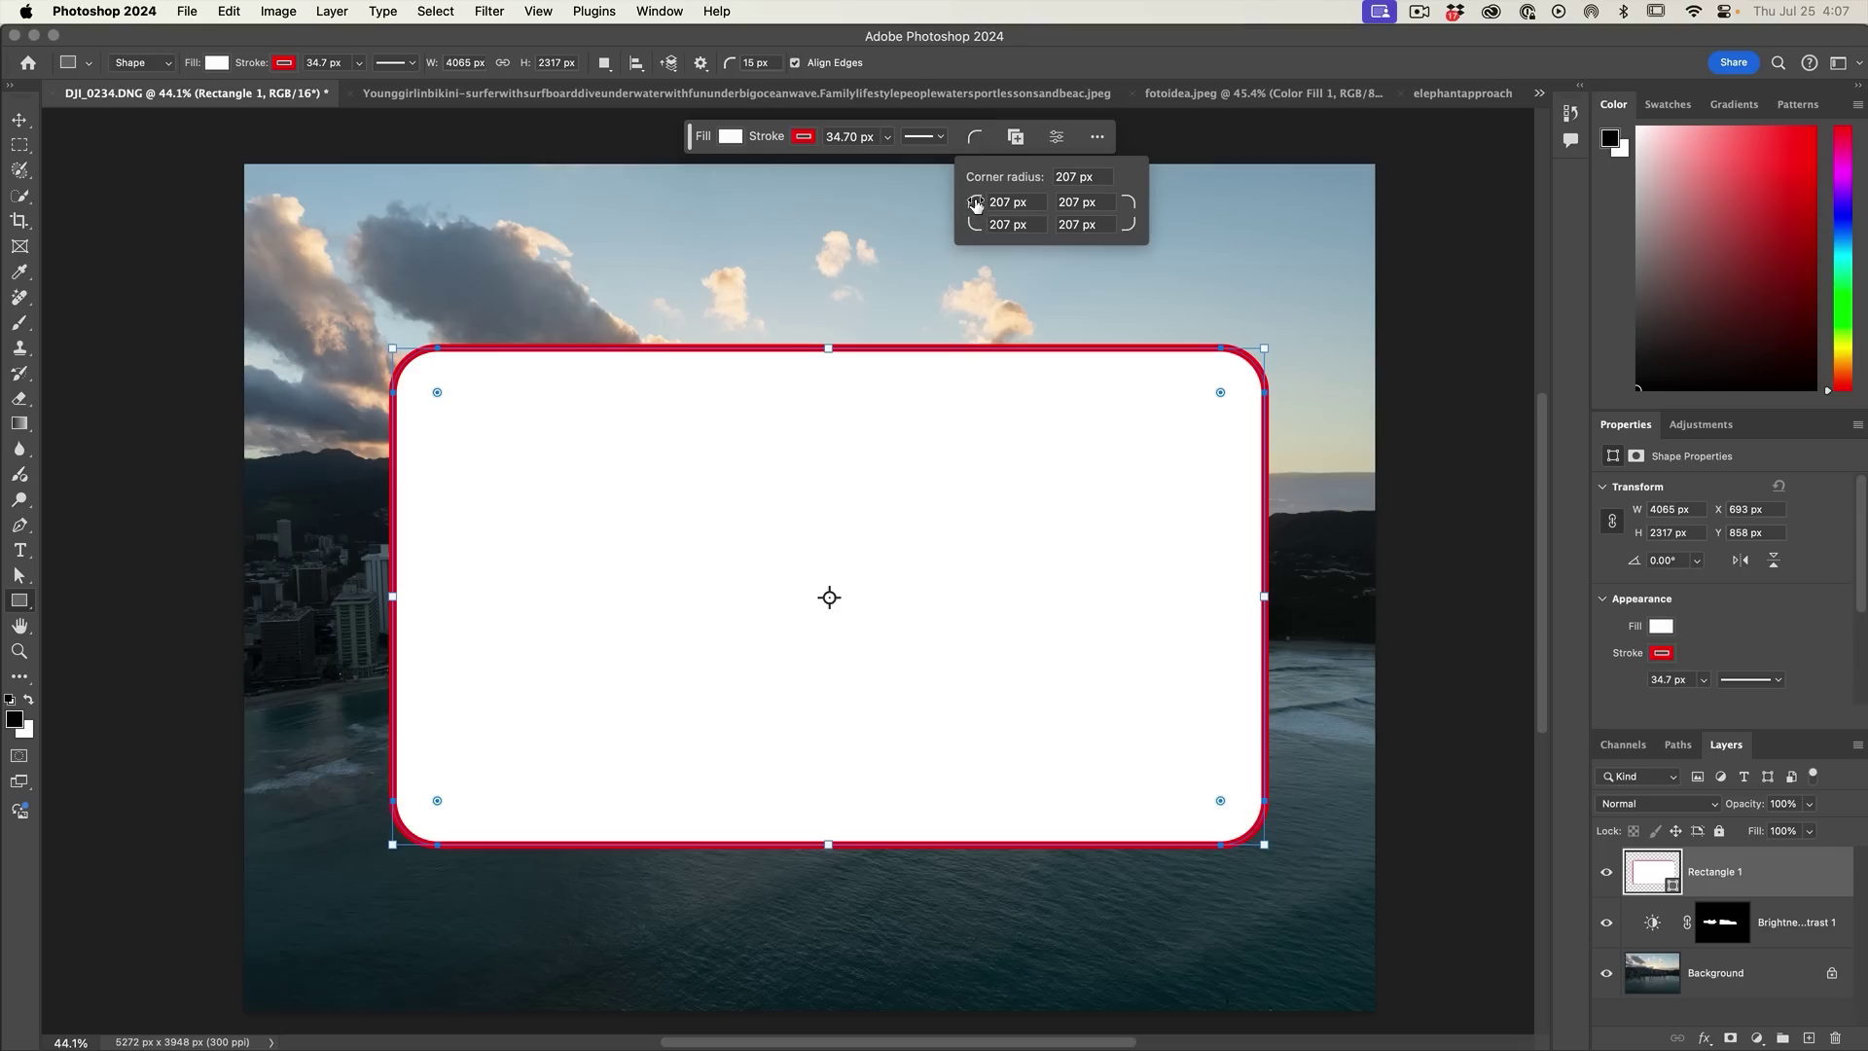
mouse_move(980, 214)
mouse_down()
mouse_move(717, 182)
mouse_move(603, 205)
mouse_move(423, 470)
mouse_up()
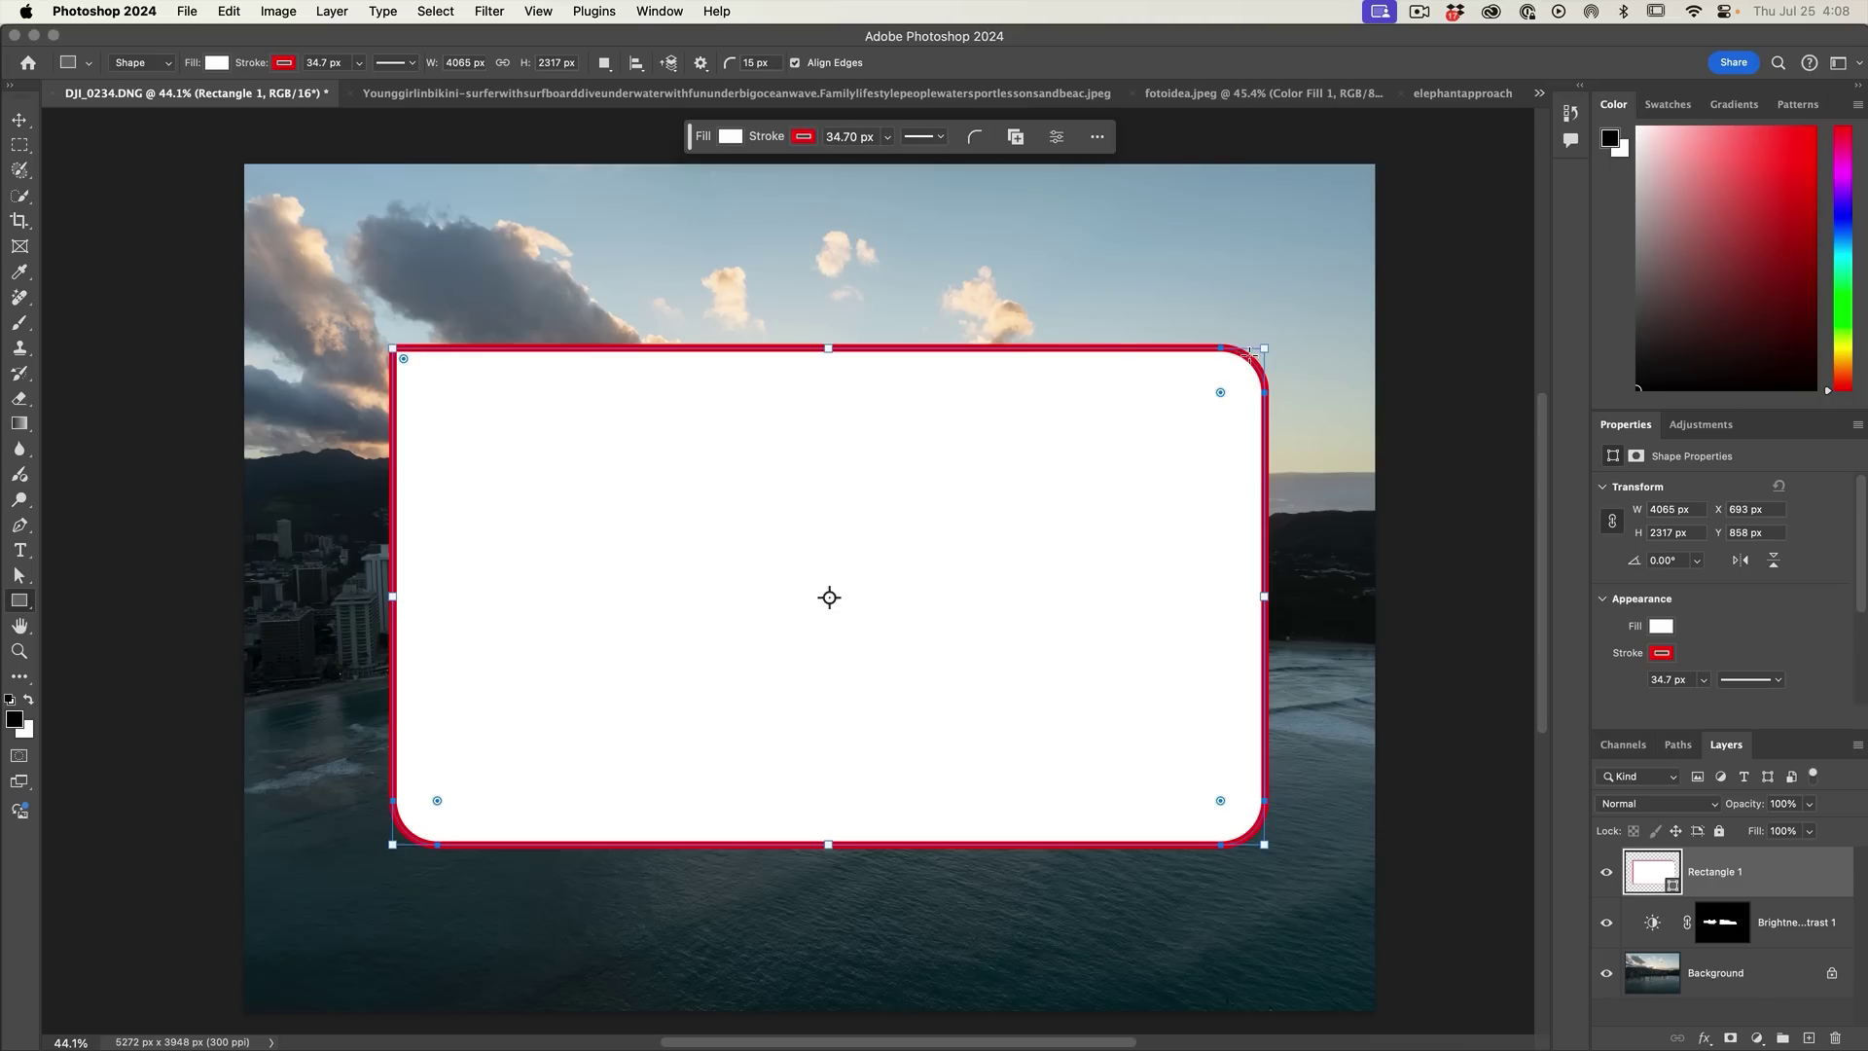
click(142, 63)
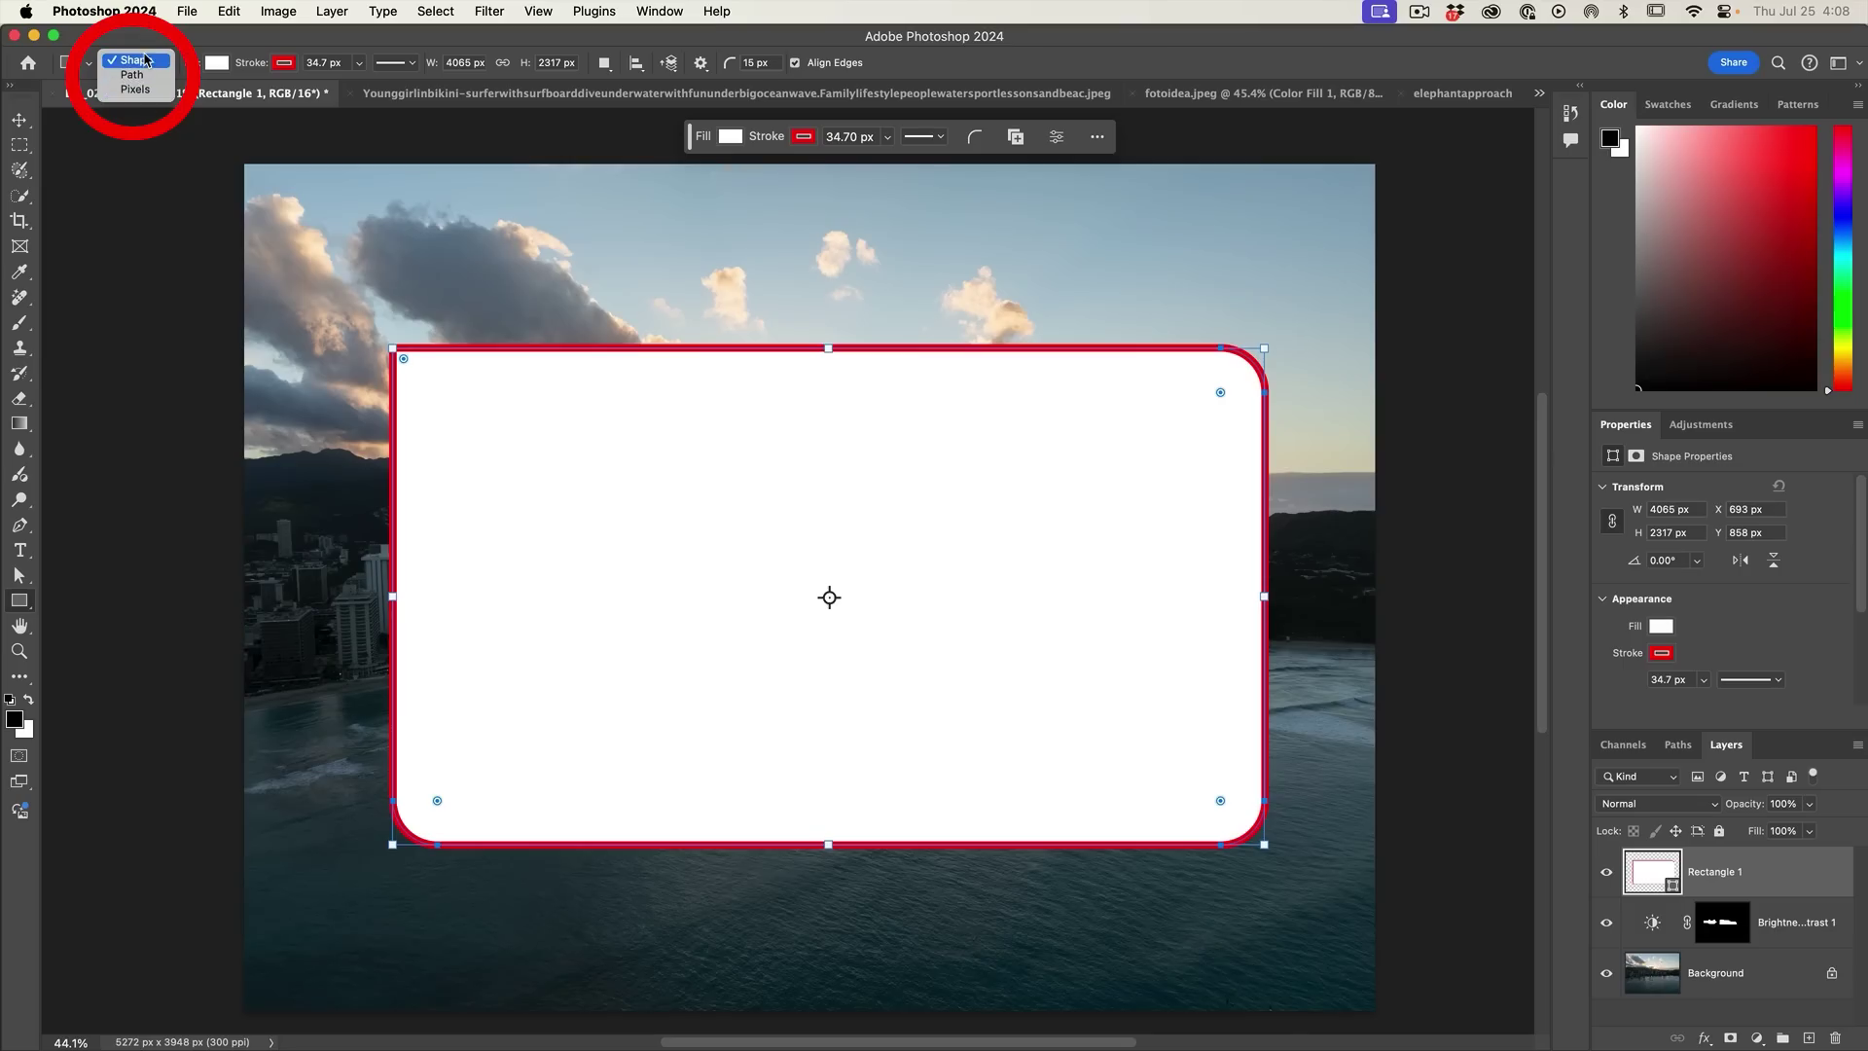
click(148, 61)
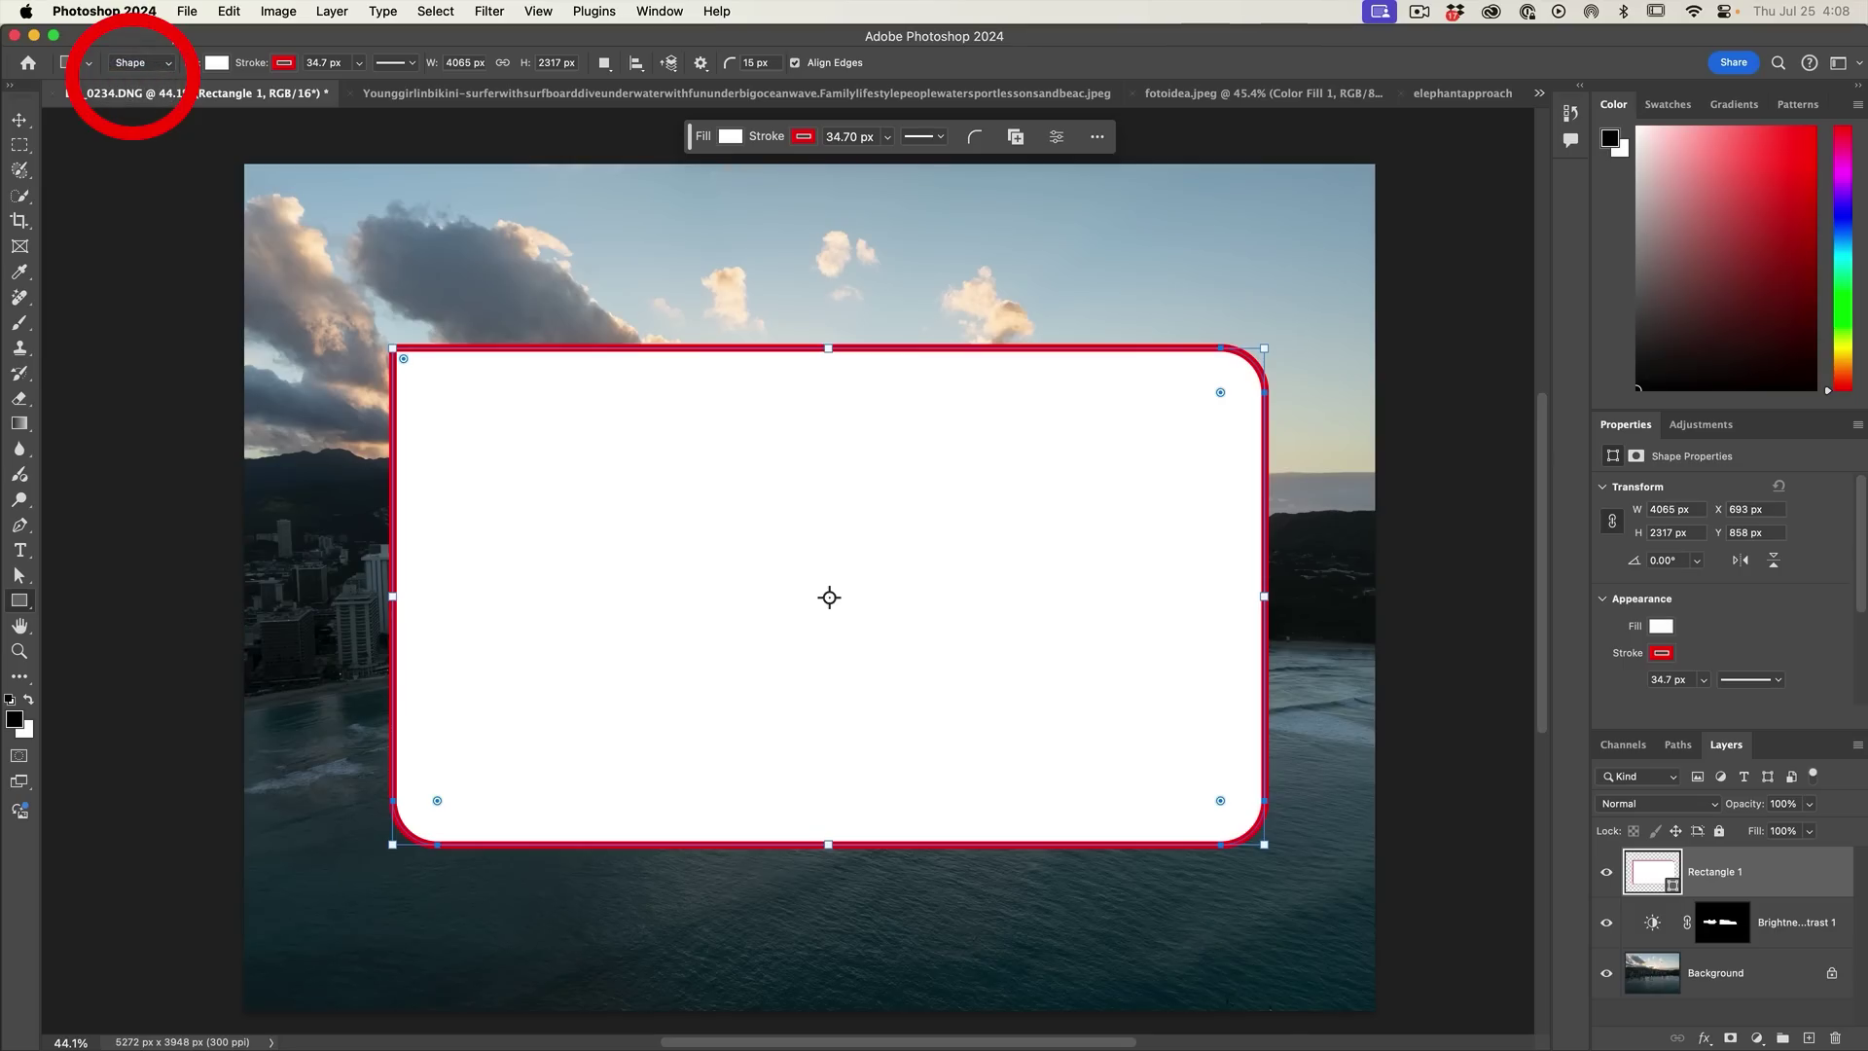
click(21, 551)
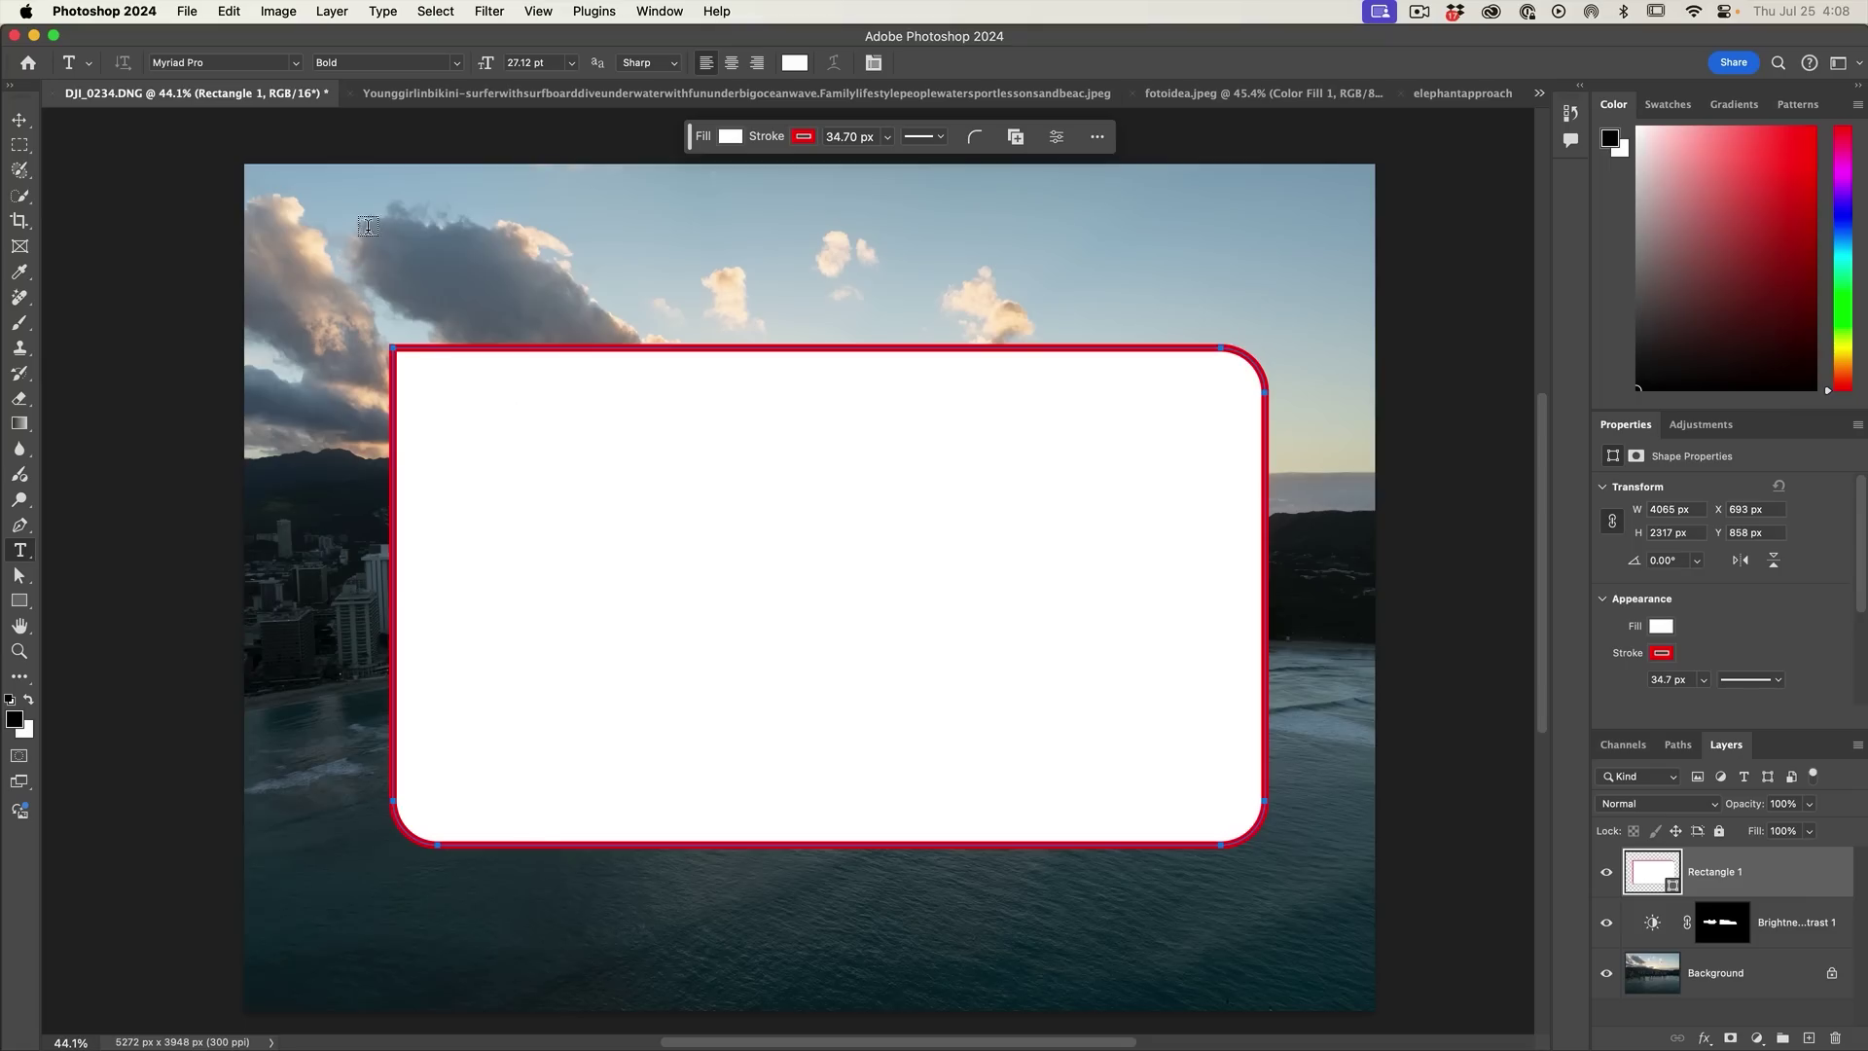
Step: Turn the three tip lines on the card into a bulleted, then numbered, list
click(468, 434)
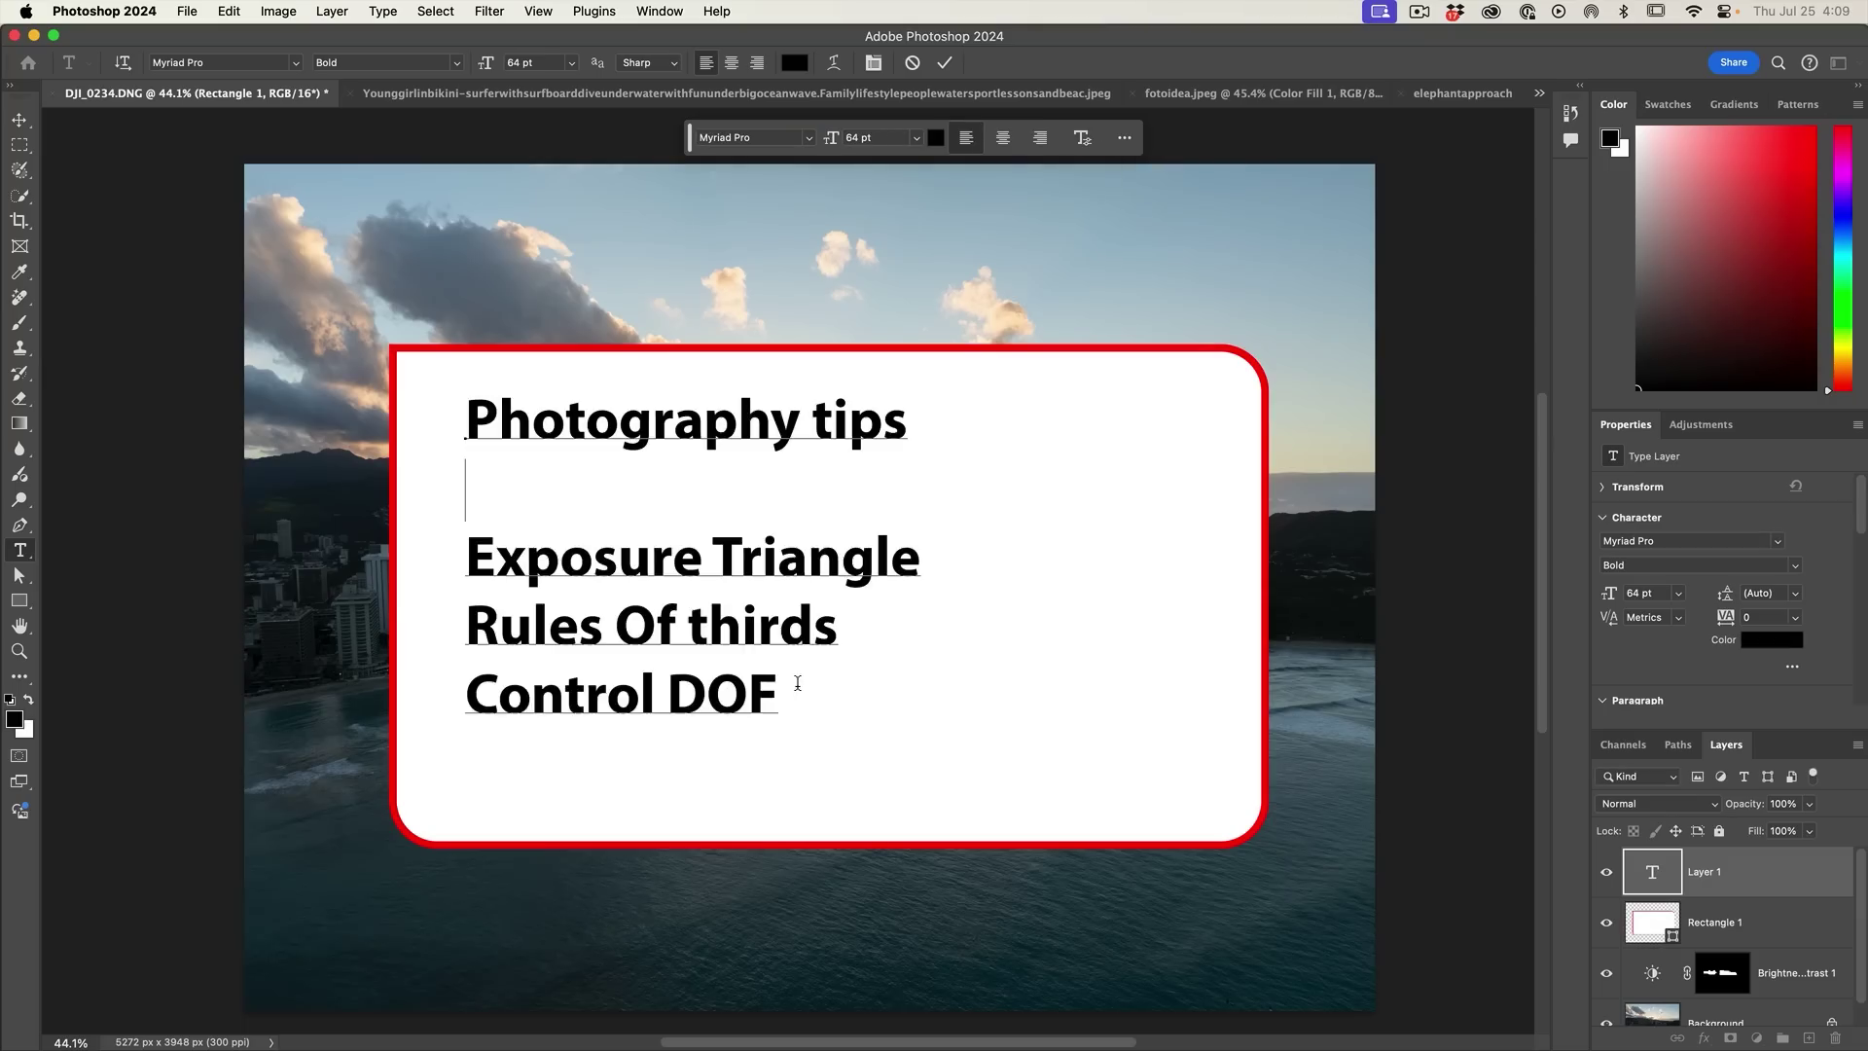
drag(797, 683, 427, 569)
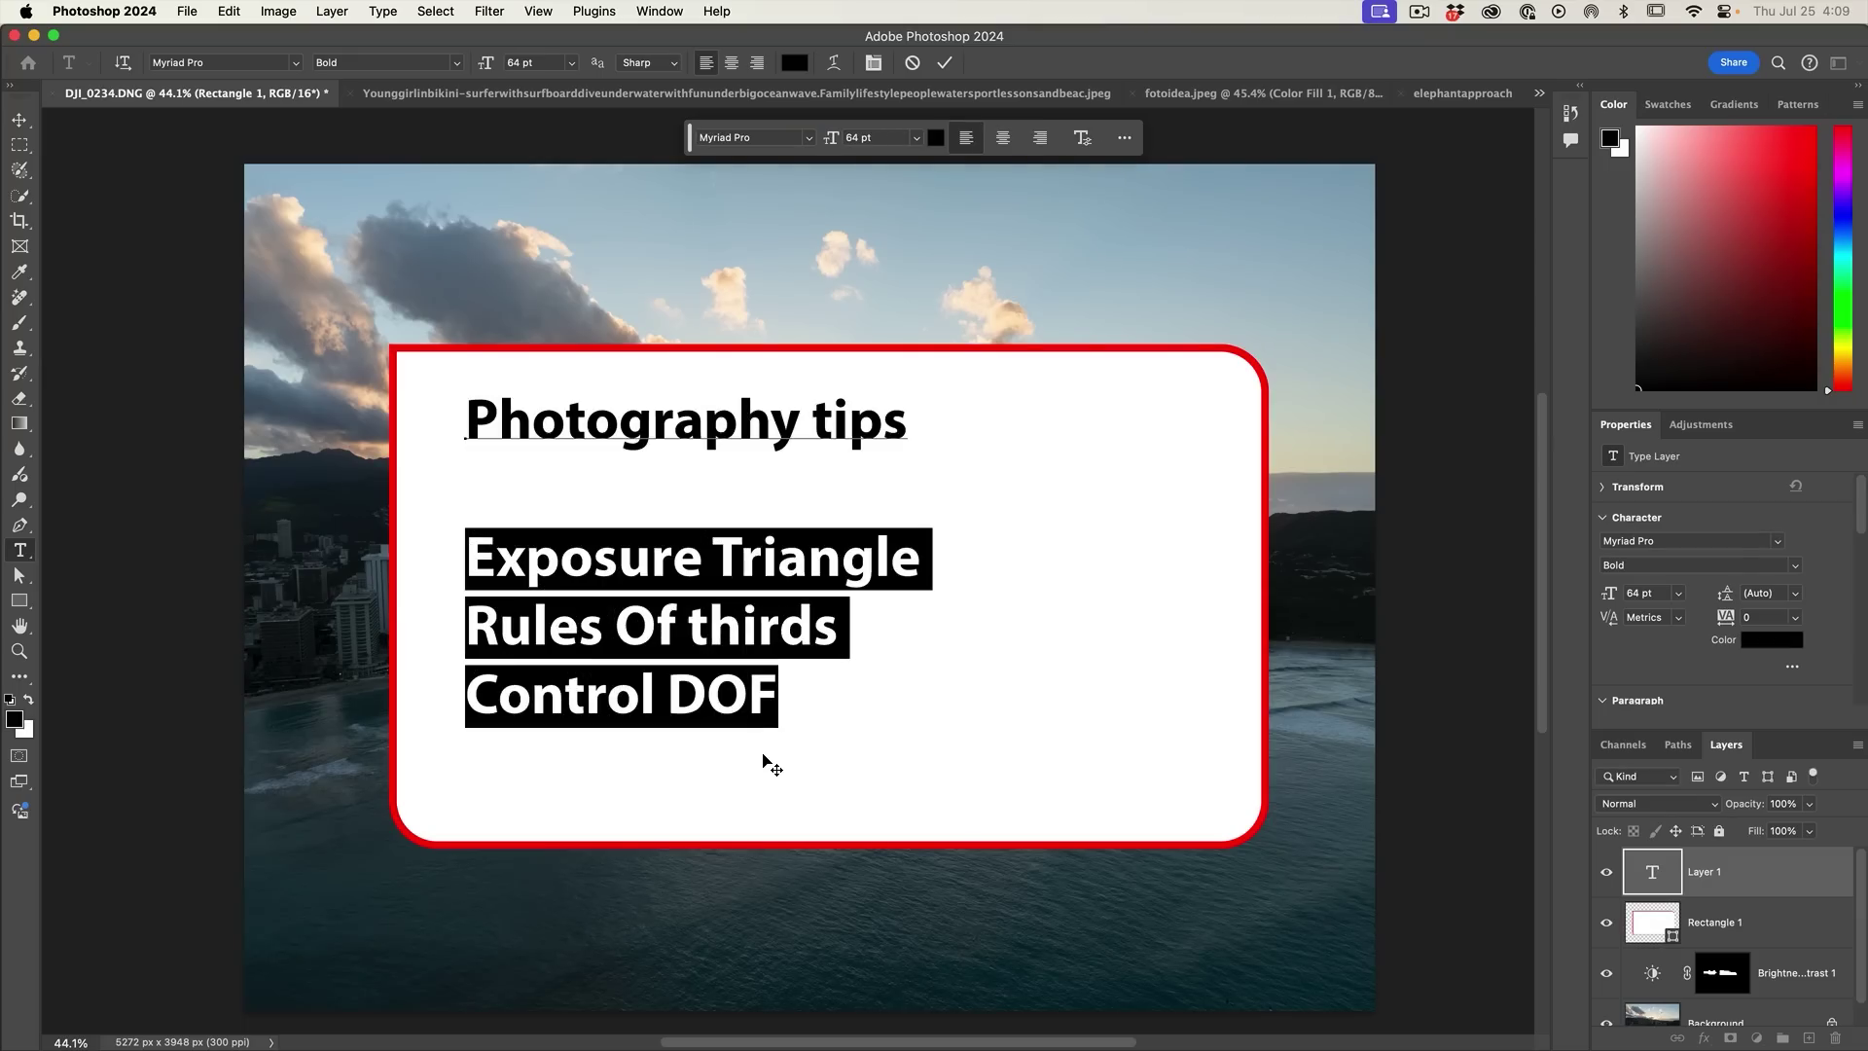
click(874, 64)
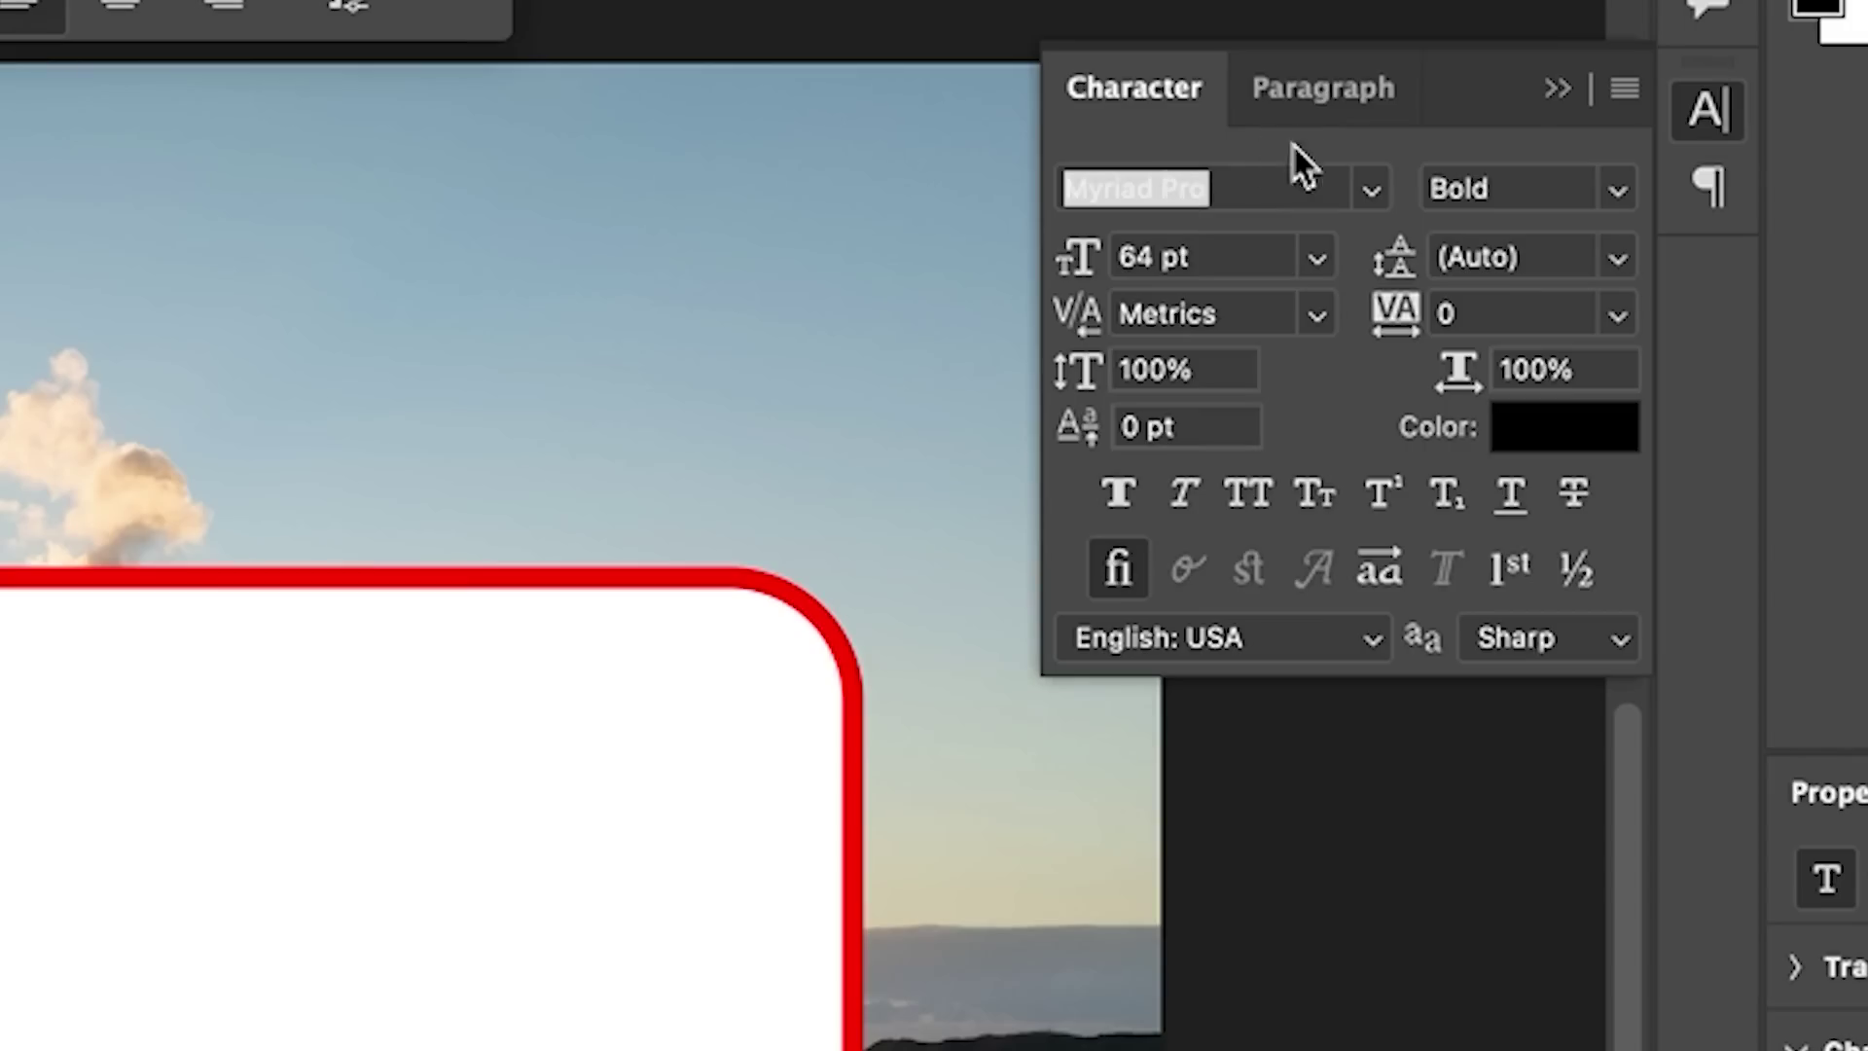
click(1432, 172)
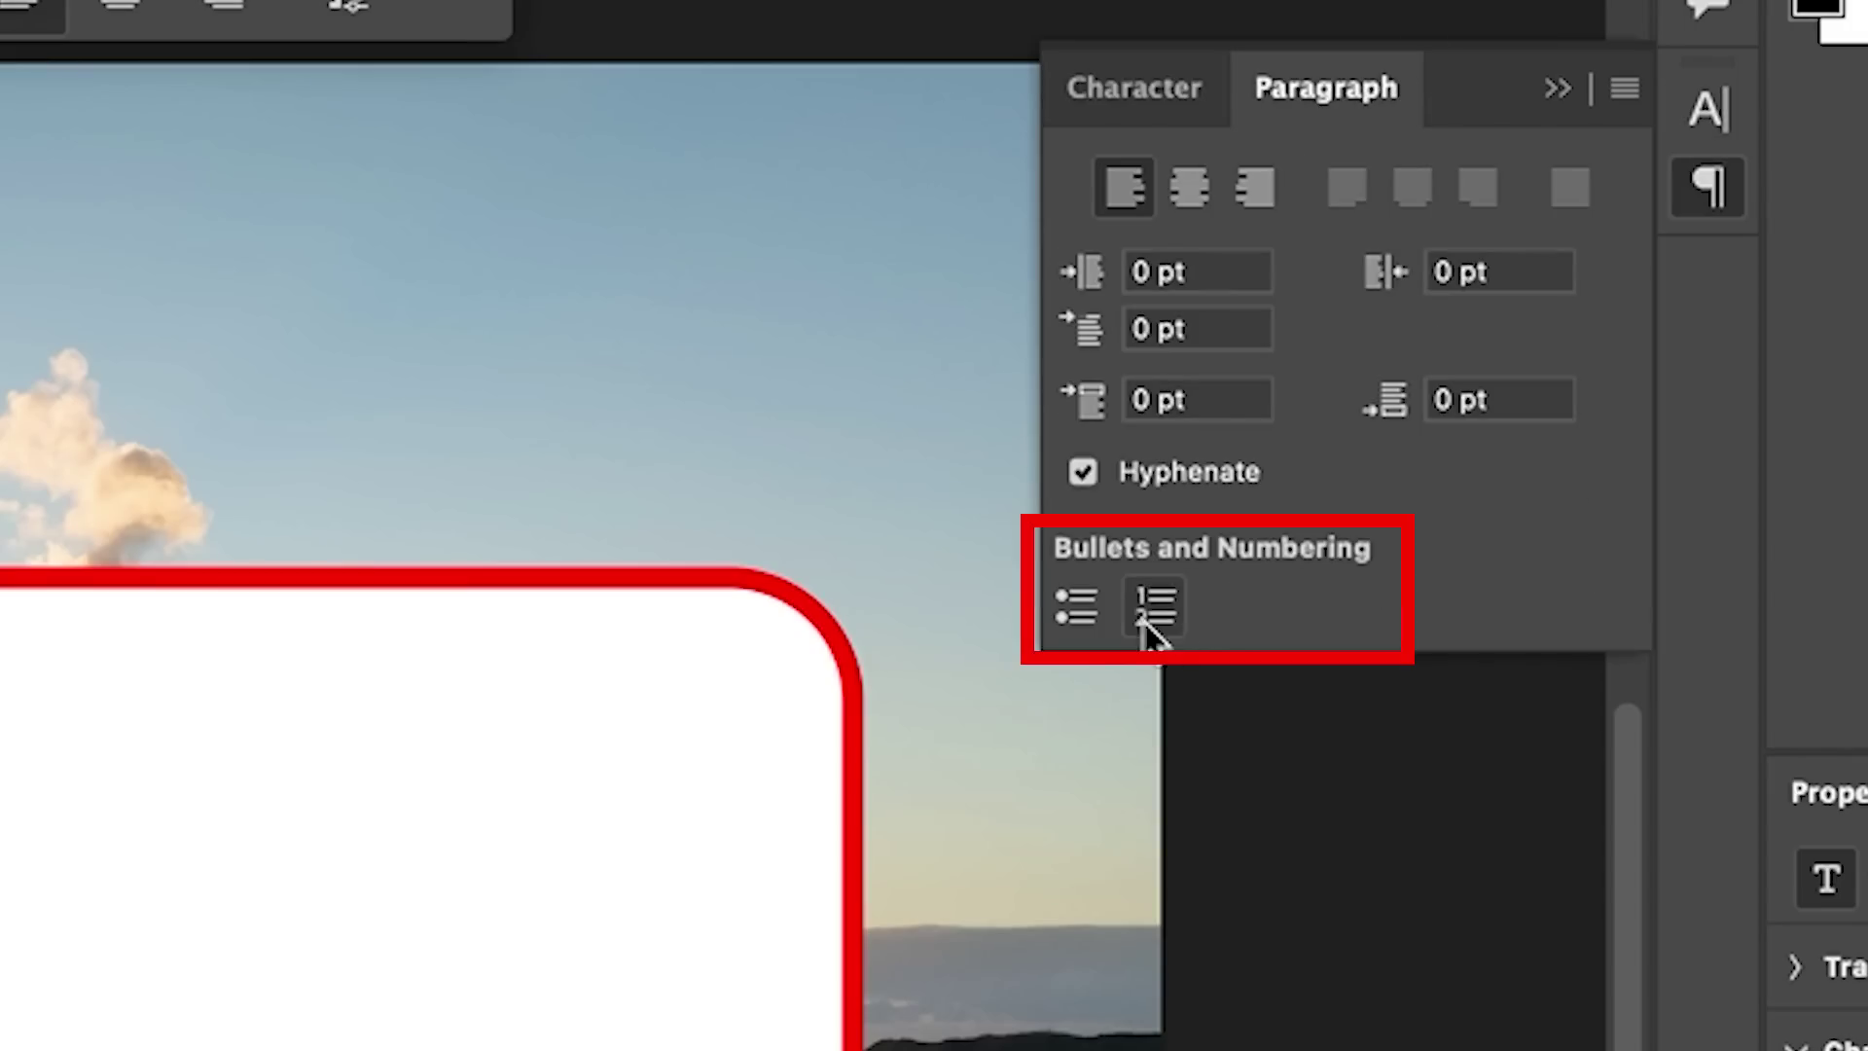
click(1075, 611)
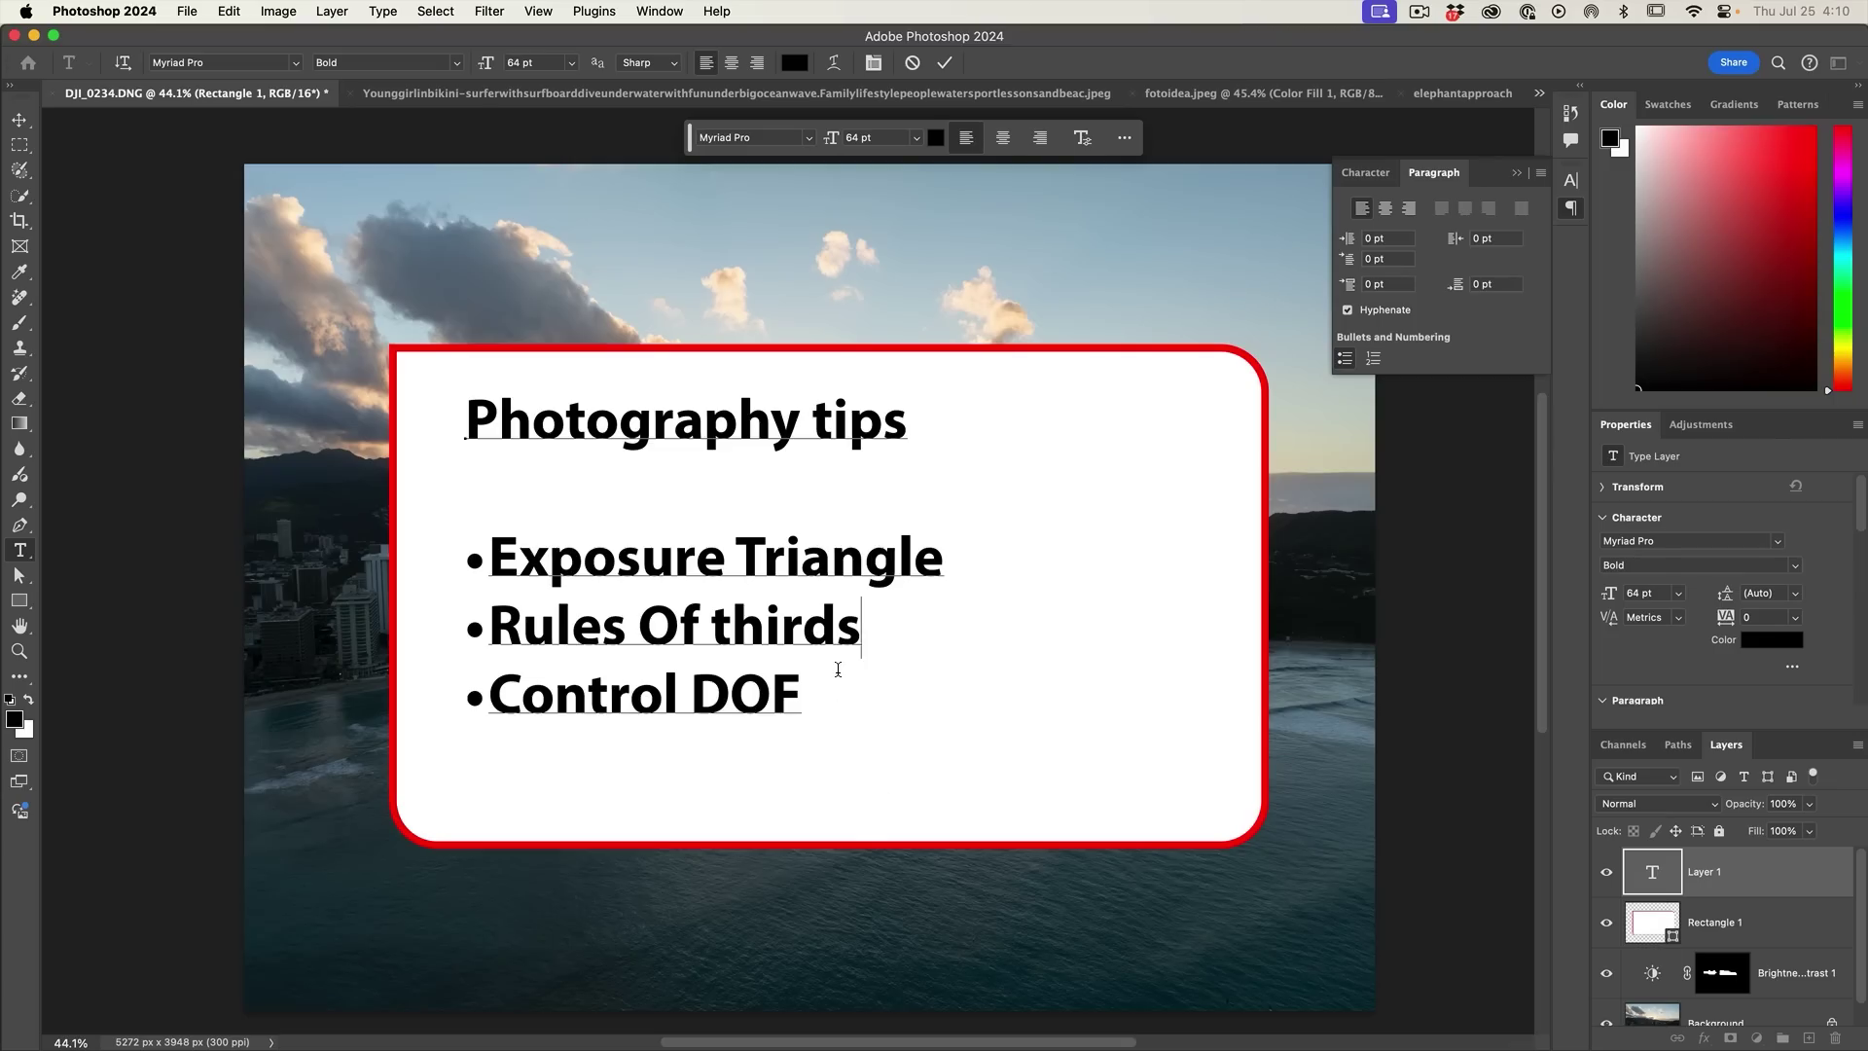
drag(817, 690, 455, 538)
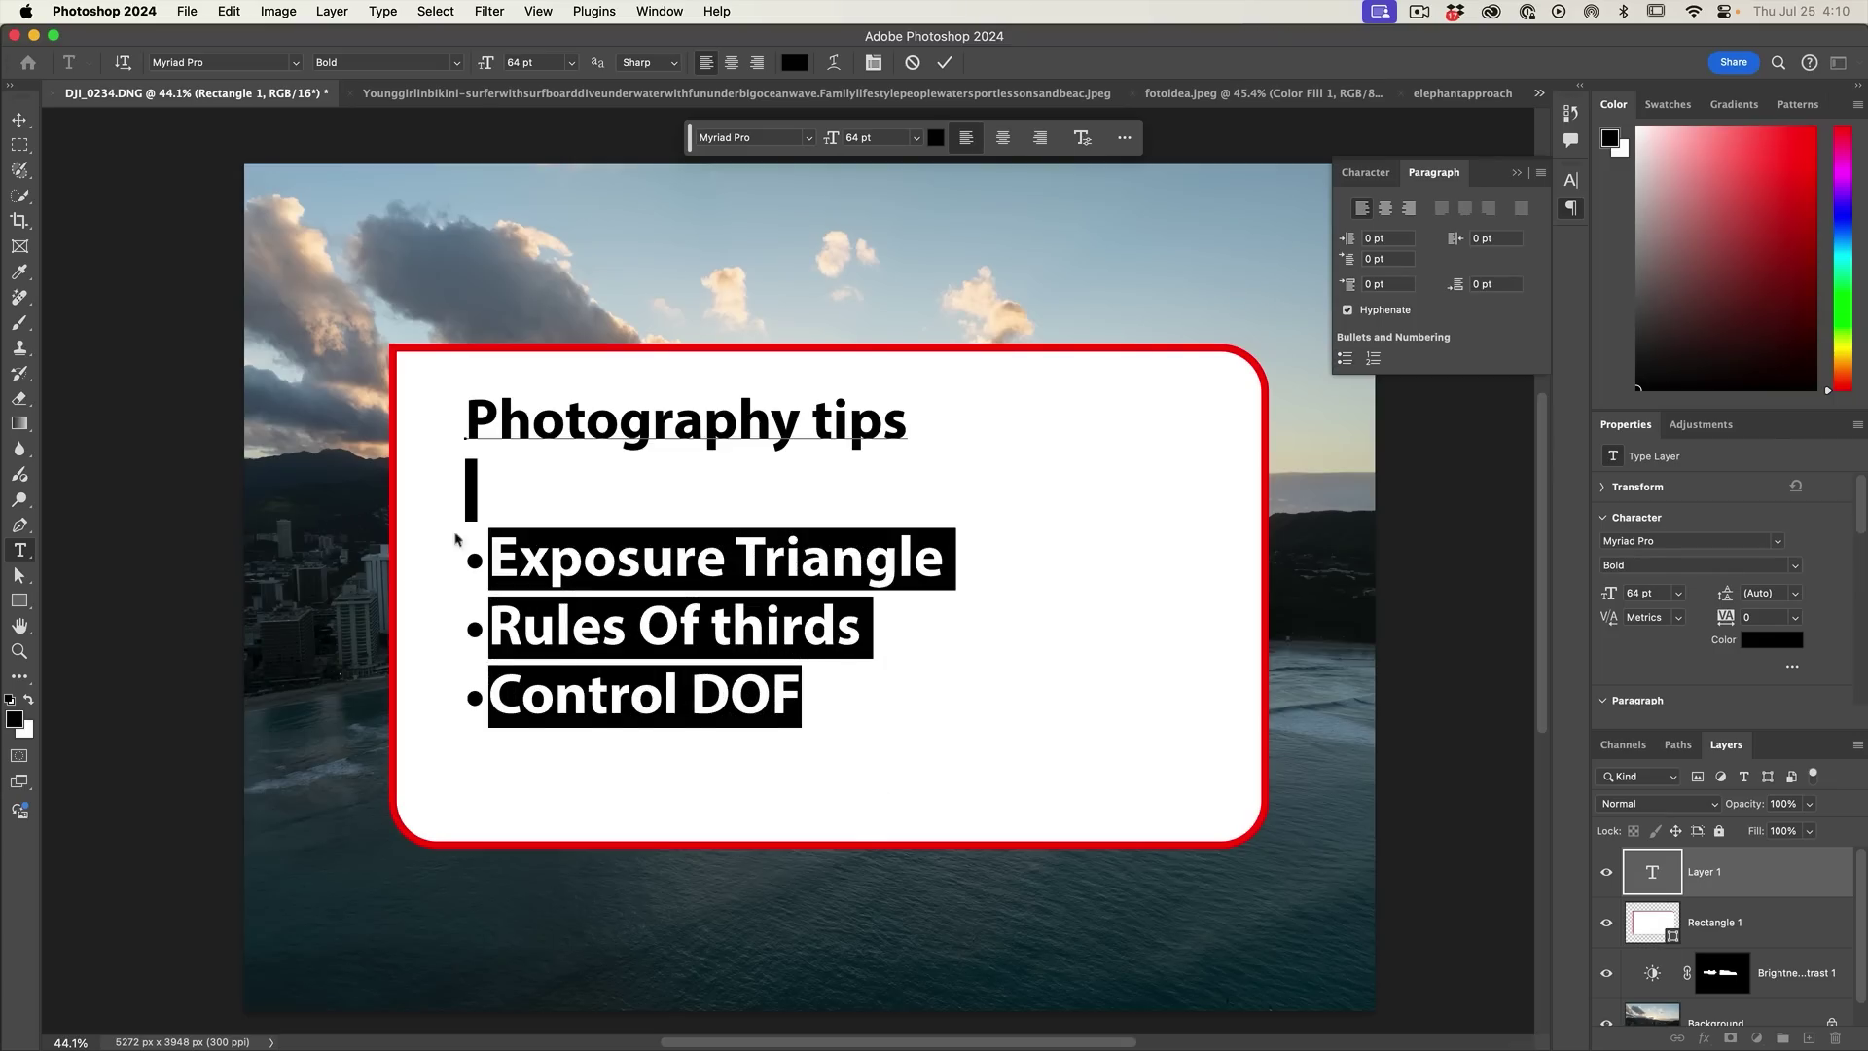
click(821, 674)
drag(799, 684, 468, 577)
click(1373, 358)
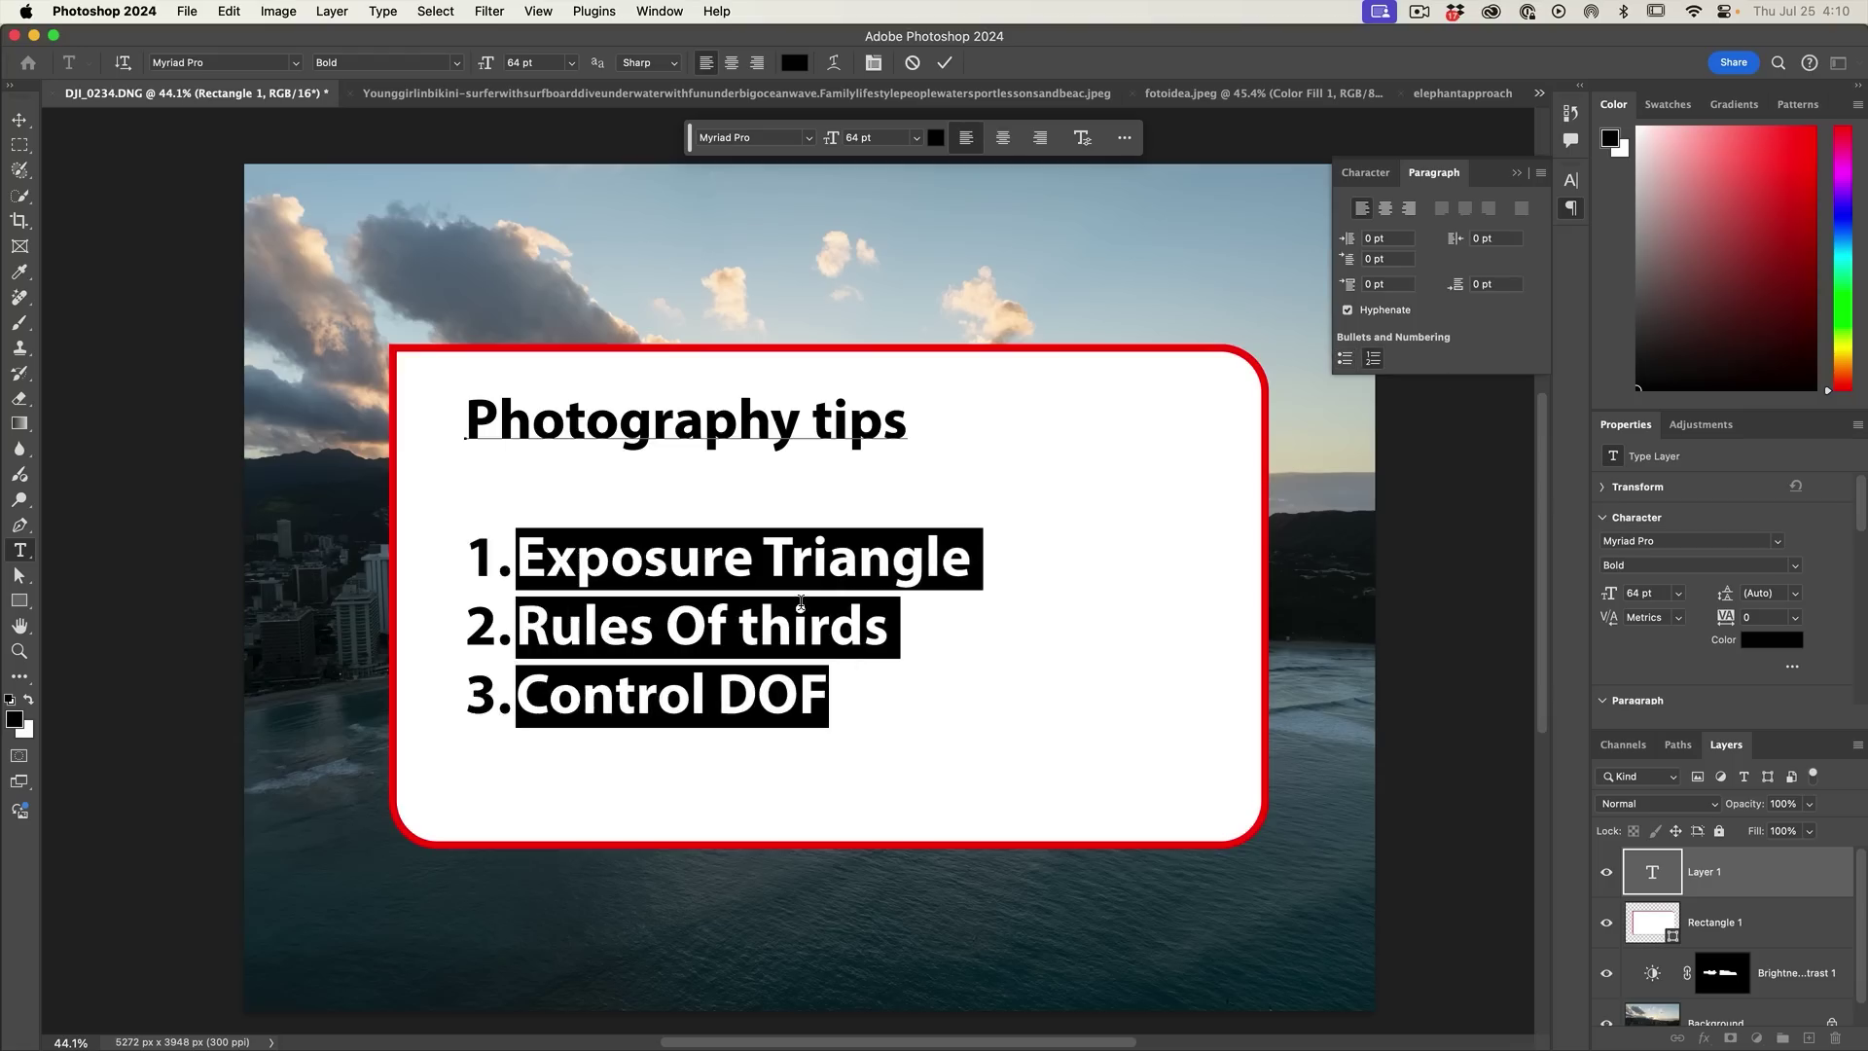
Step: Add a fourth numbered item 'another tip' after Control DOF and commit the text
click(800, 603)
click(842, 688)
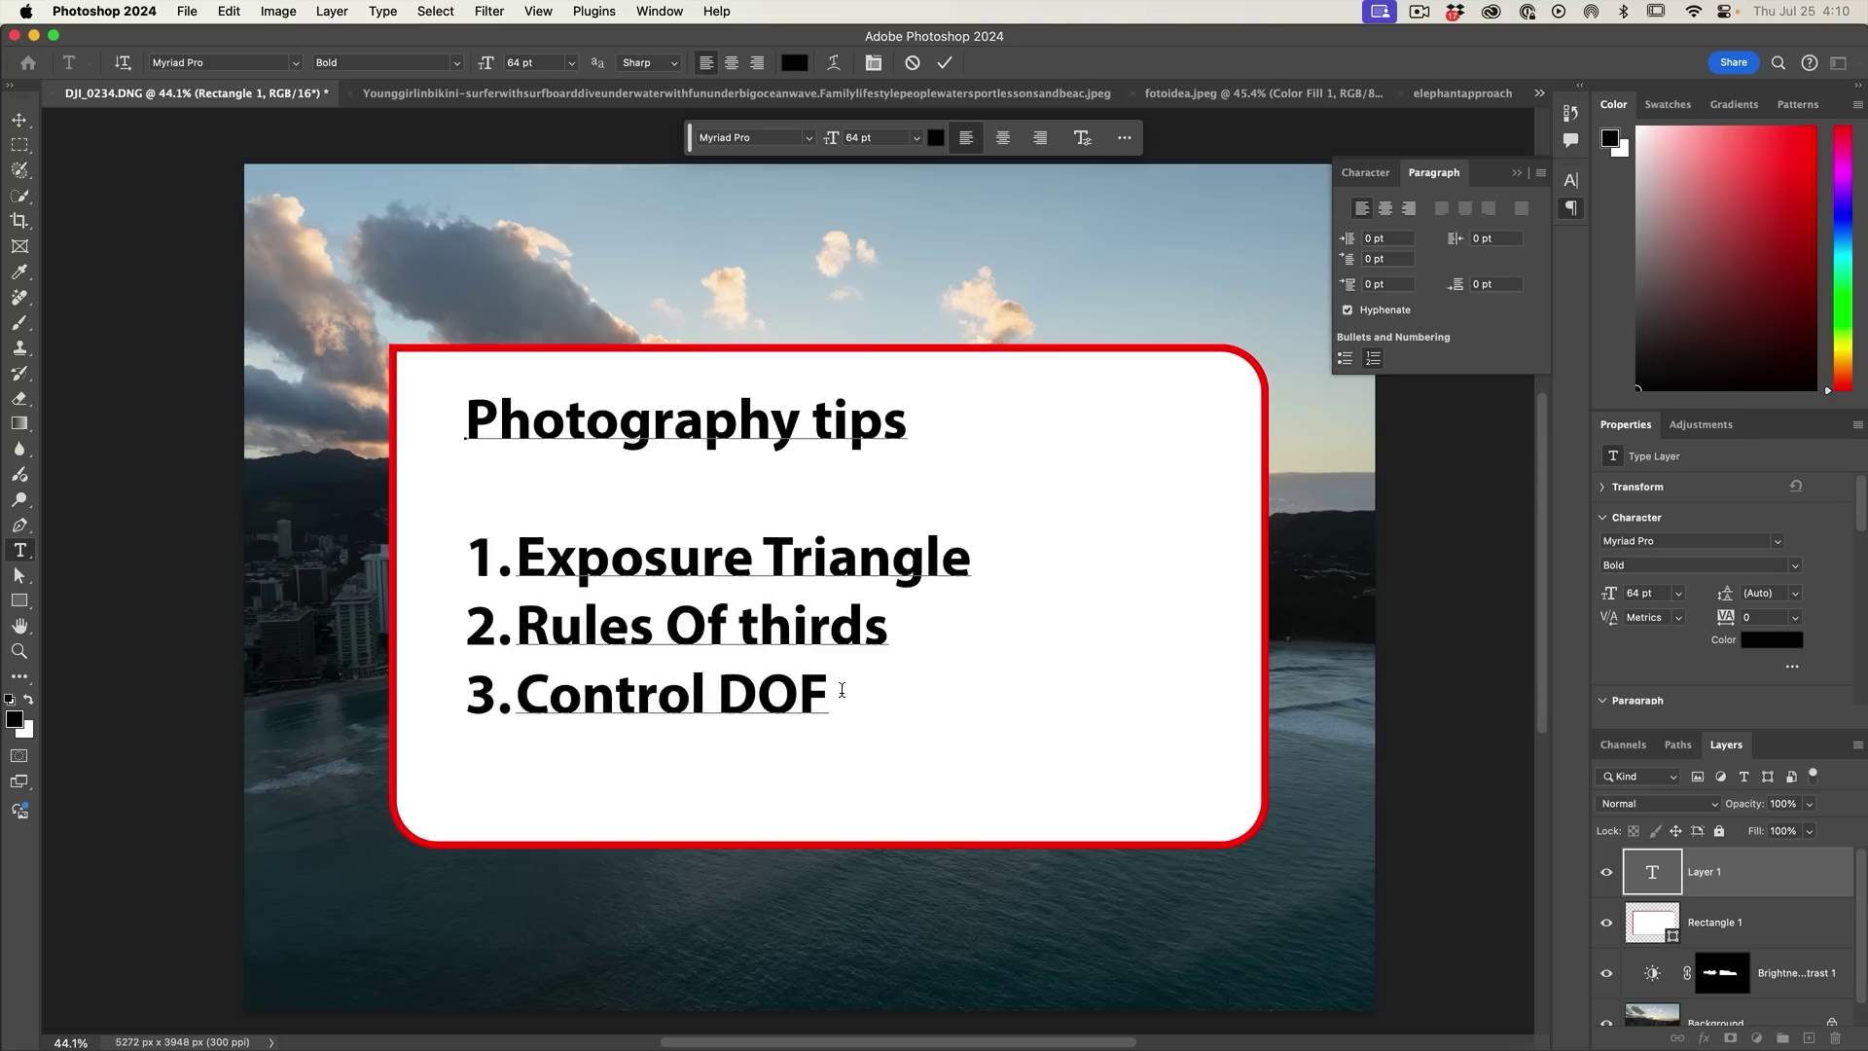
key(Return)
text(anothe)
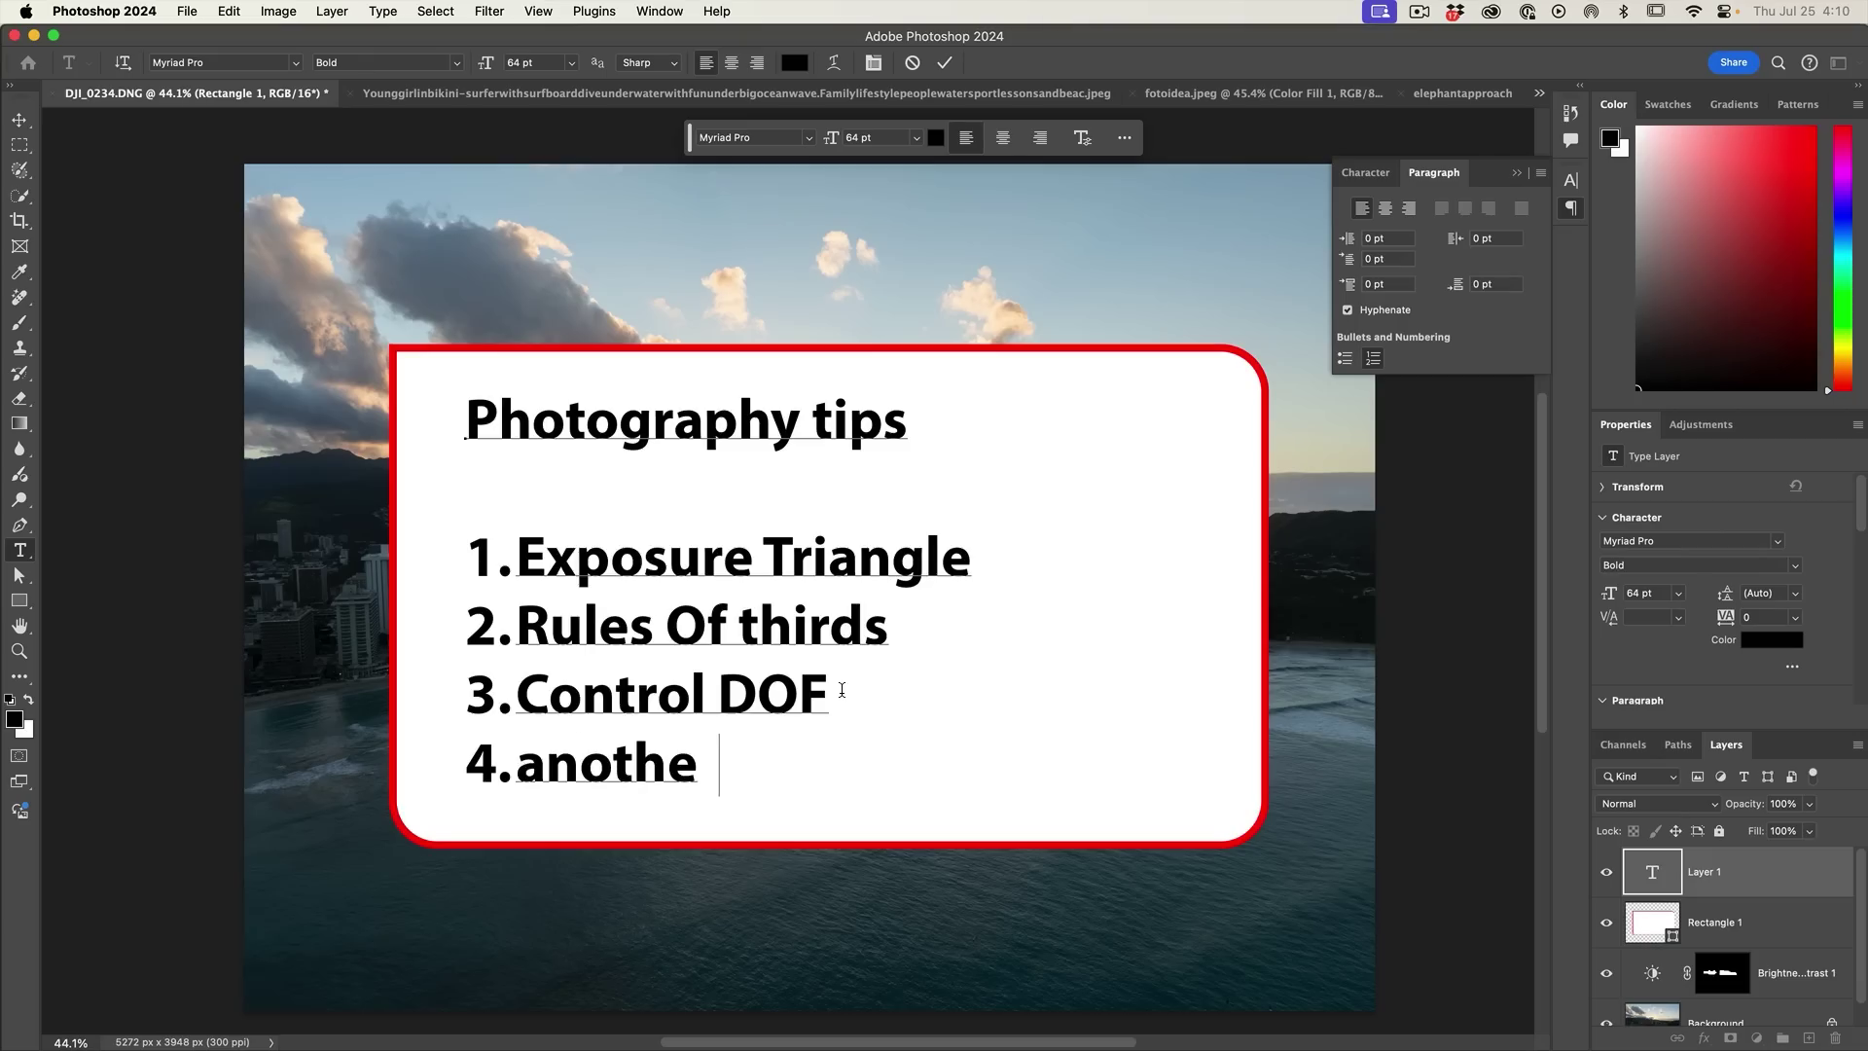
text(r tip)
key(Escape)
key(v)
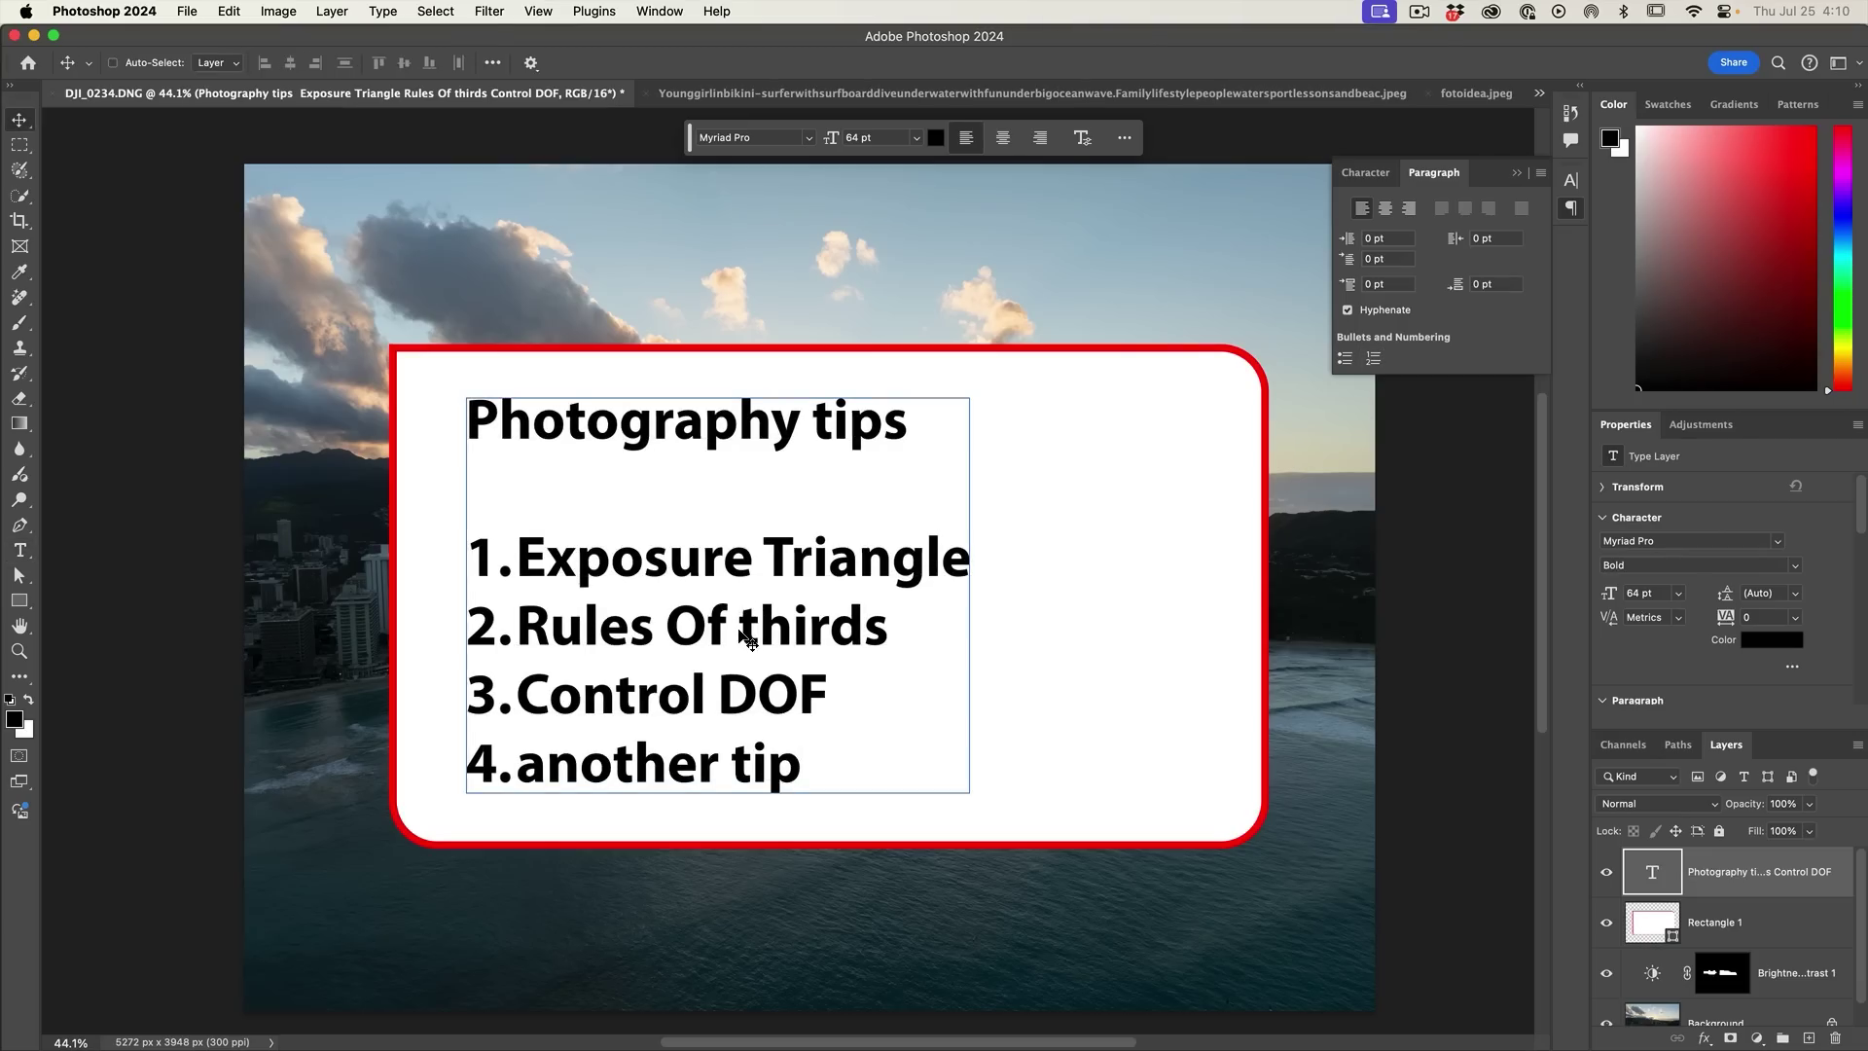
Step: Indent all four numbered tips by 24 pt on the left
double_click(833, 763)
click(838, 762)
drag(838, 762, 458, 564)
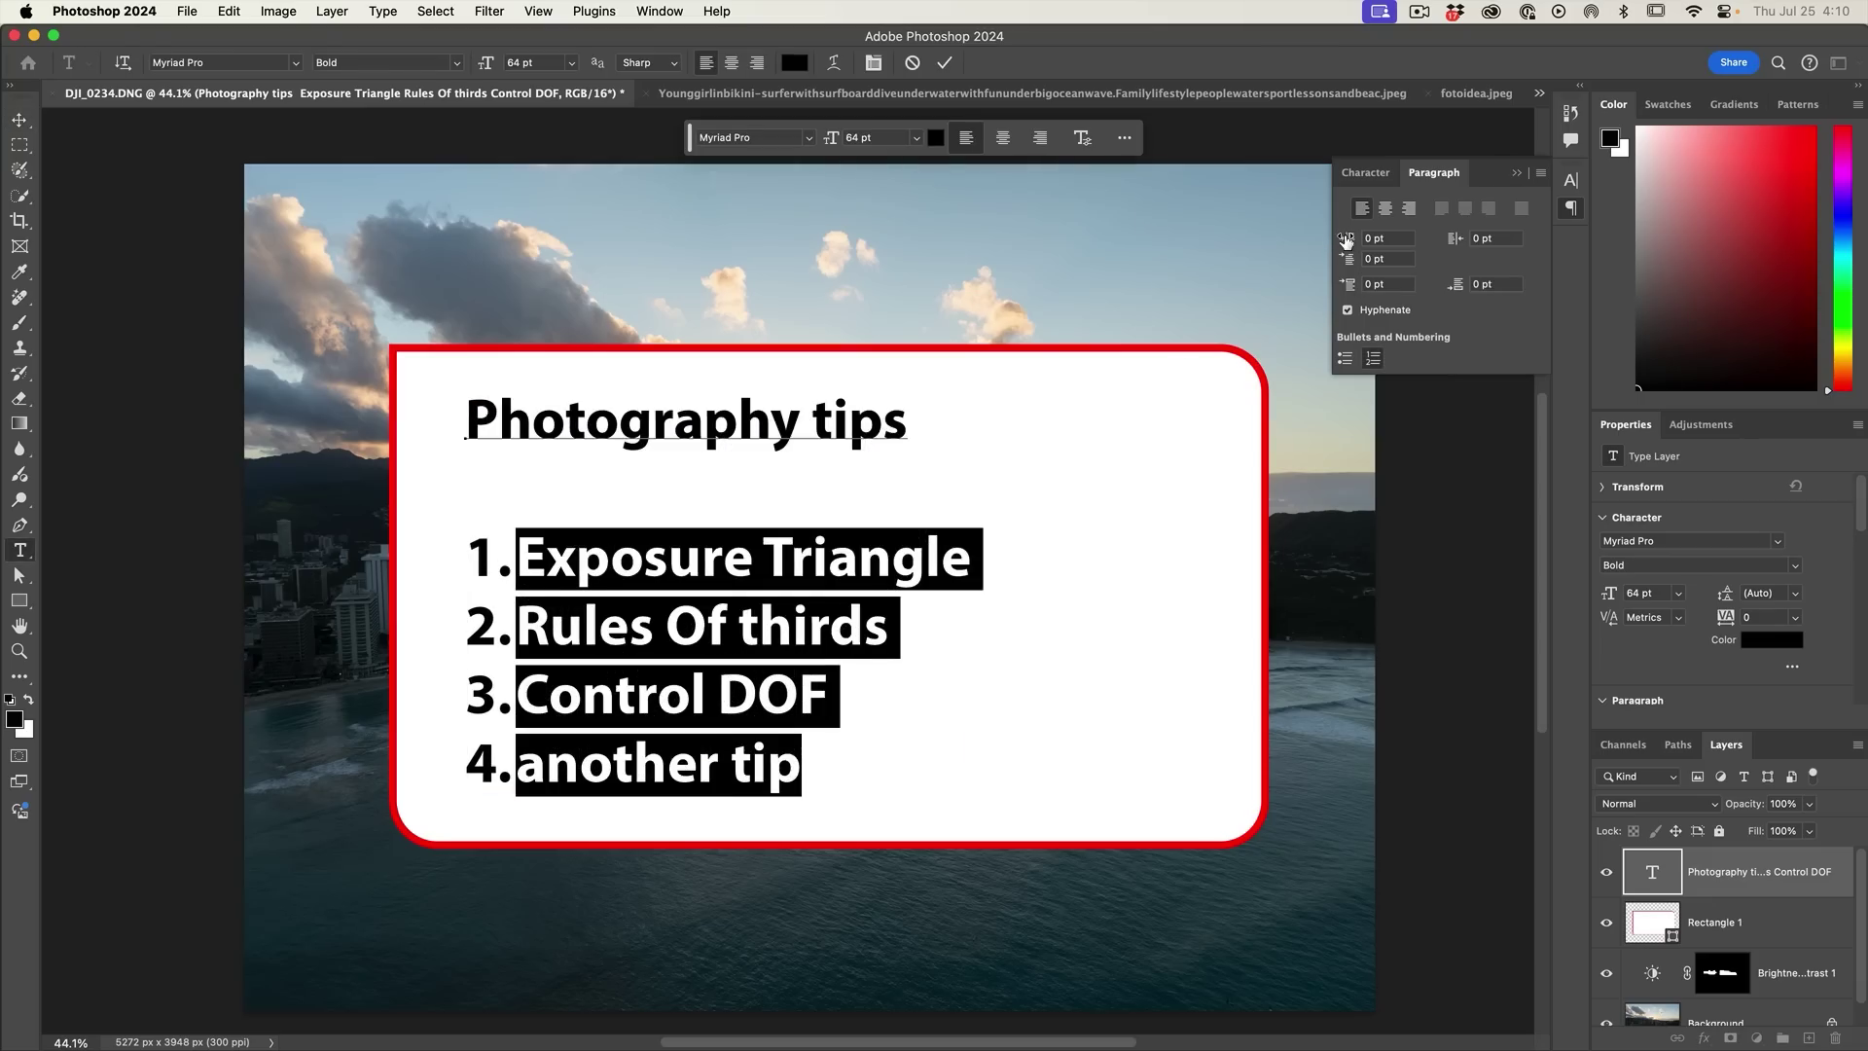
drag(1345, 240, 1369, 240)
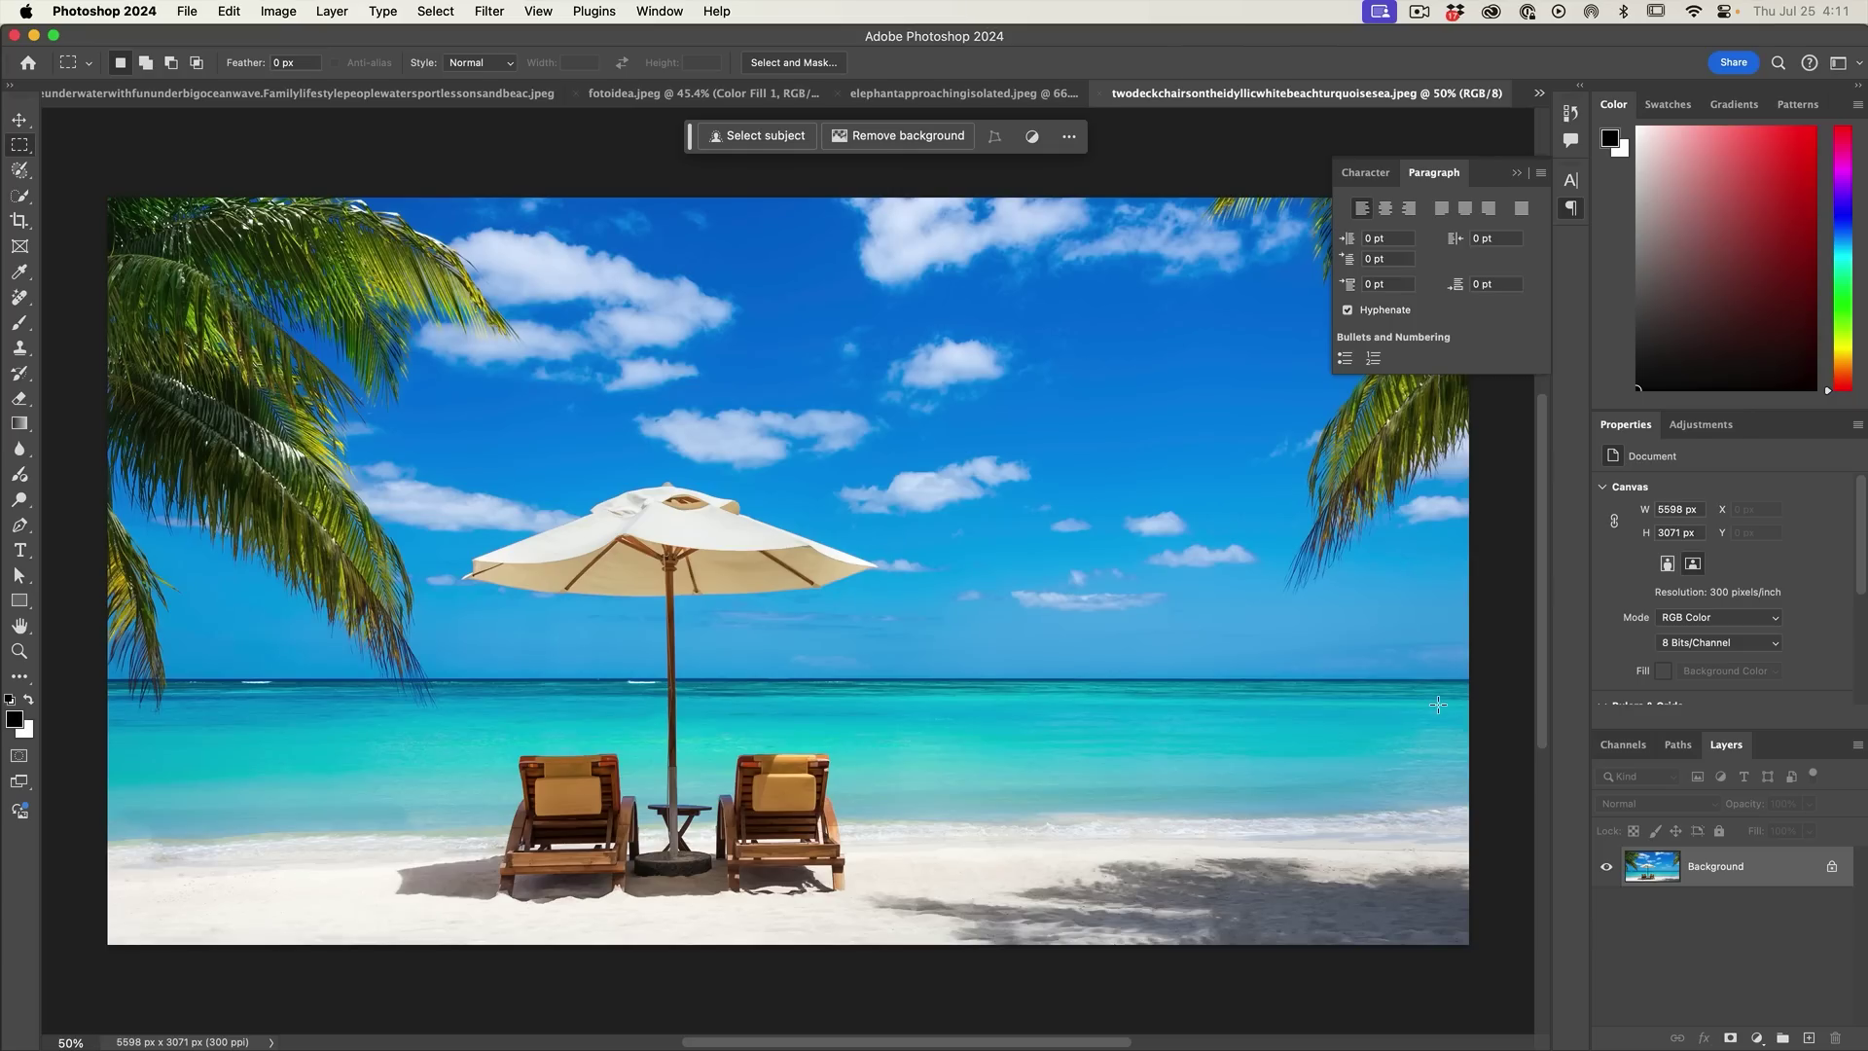
Step: Brush a selection over the sea to the right of the umbrella
click(19, 170)
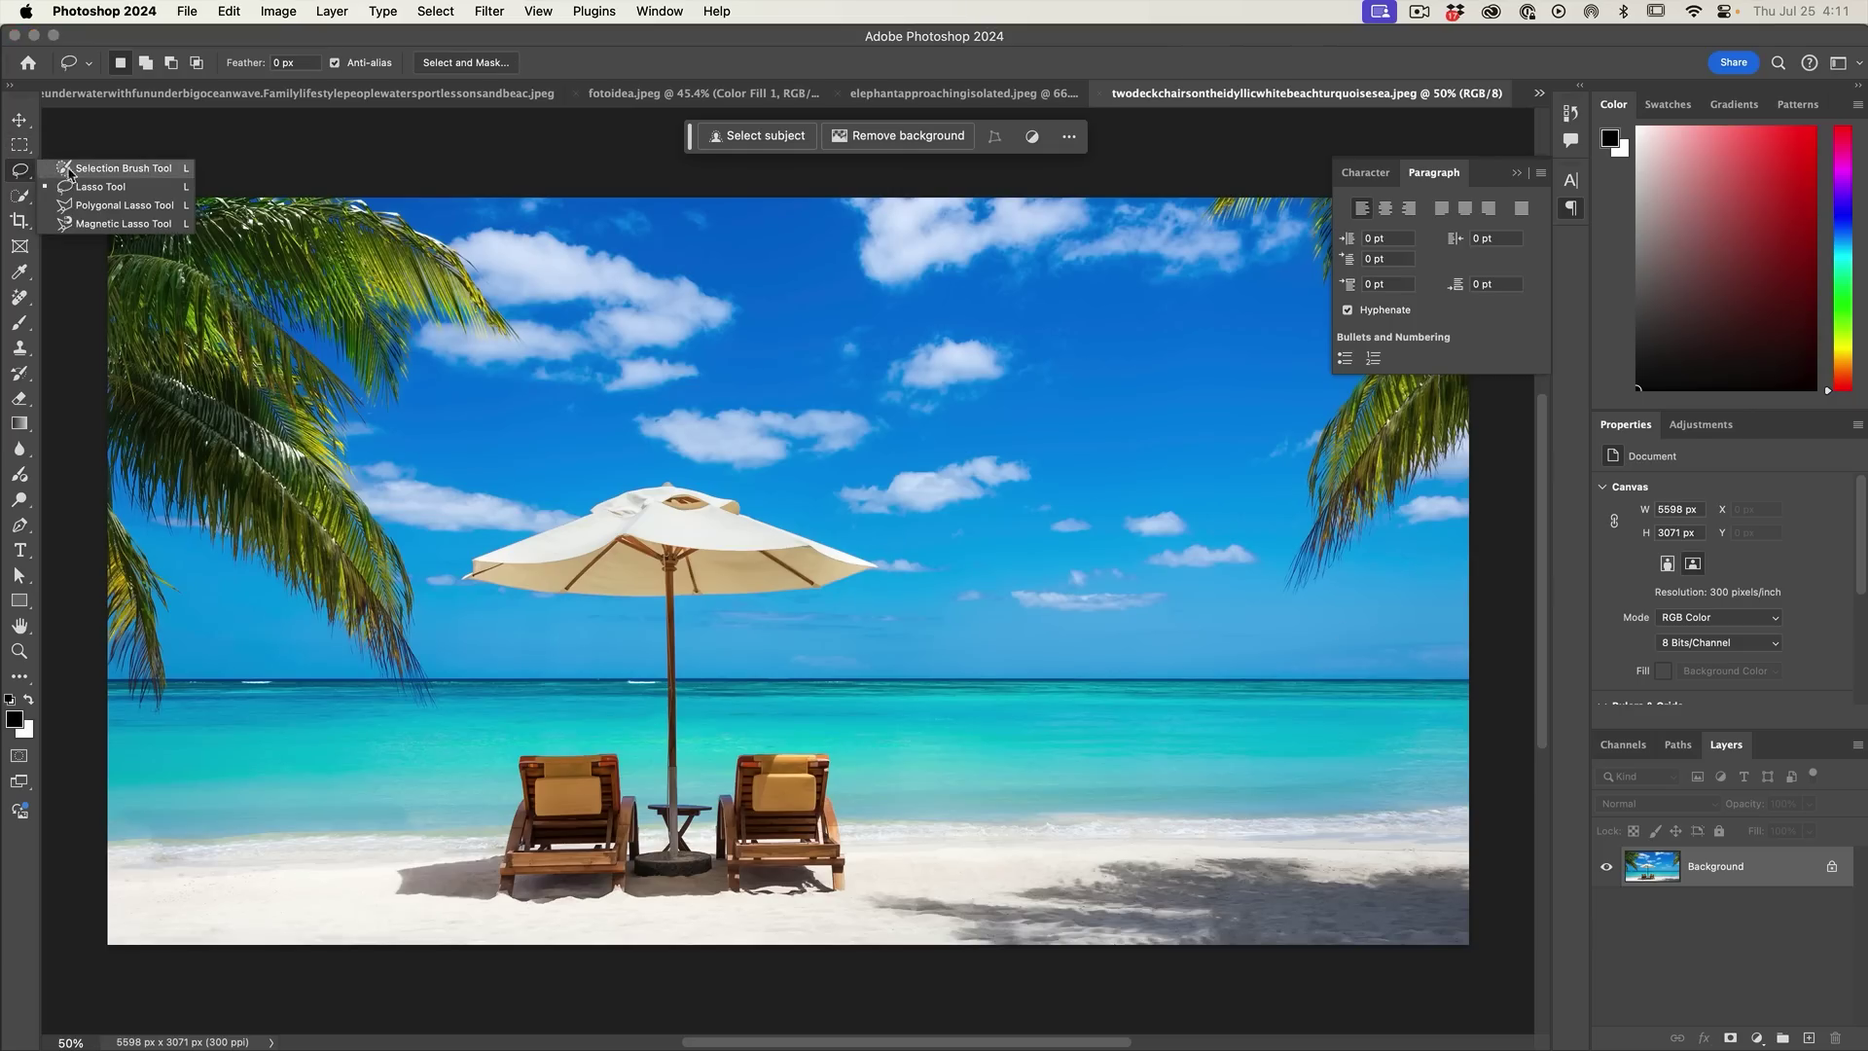
click(79, 171)
scroll(785, 578, up, 1)
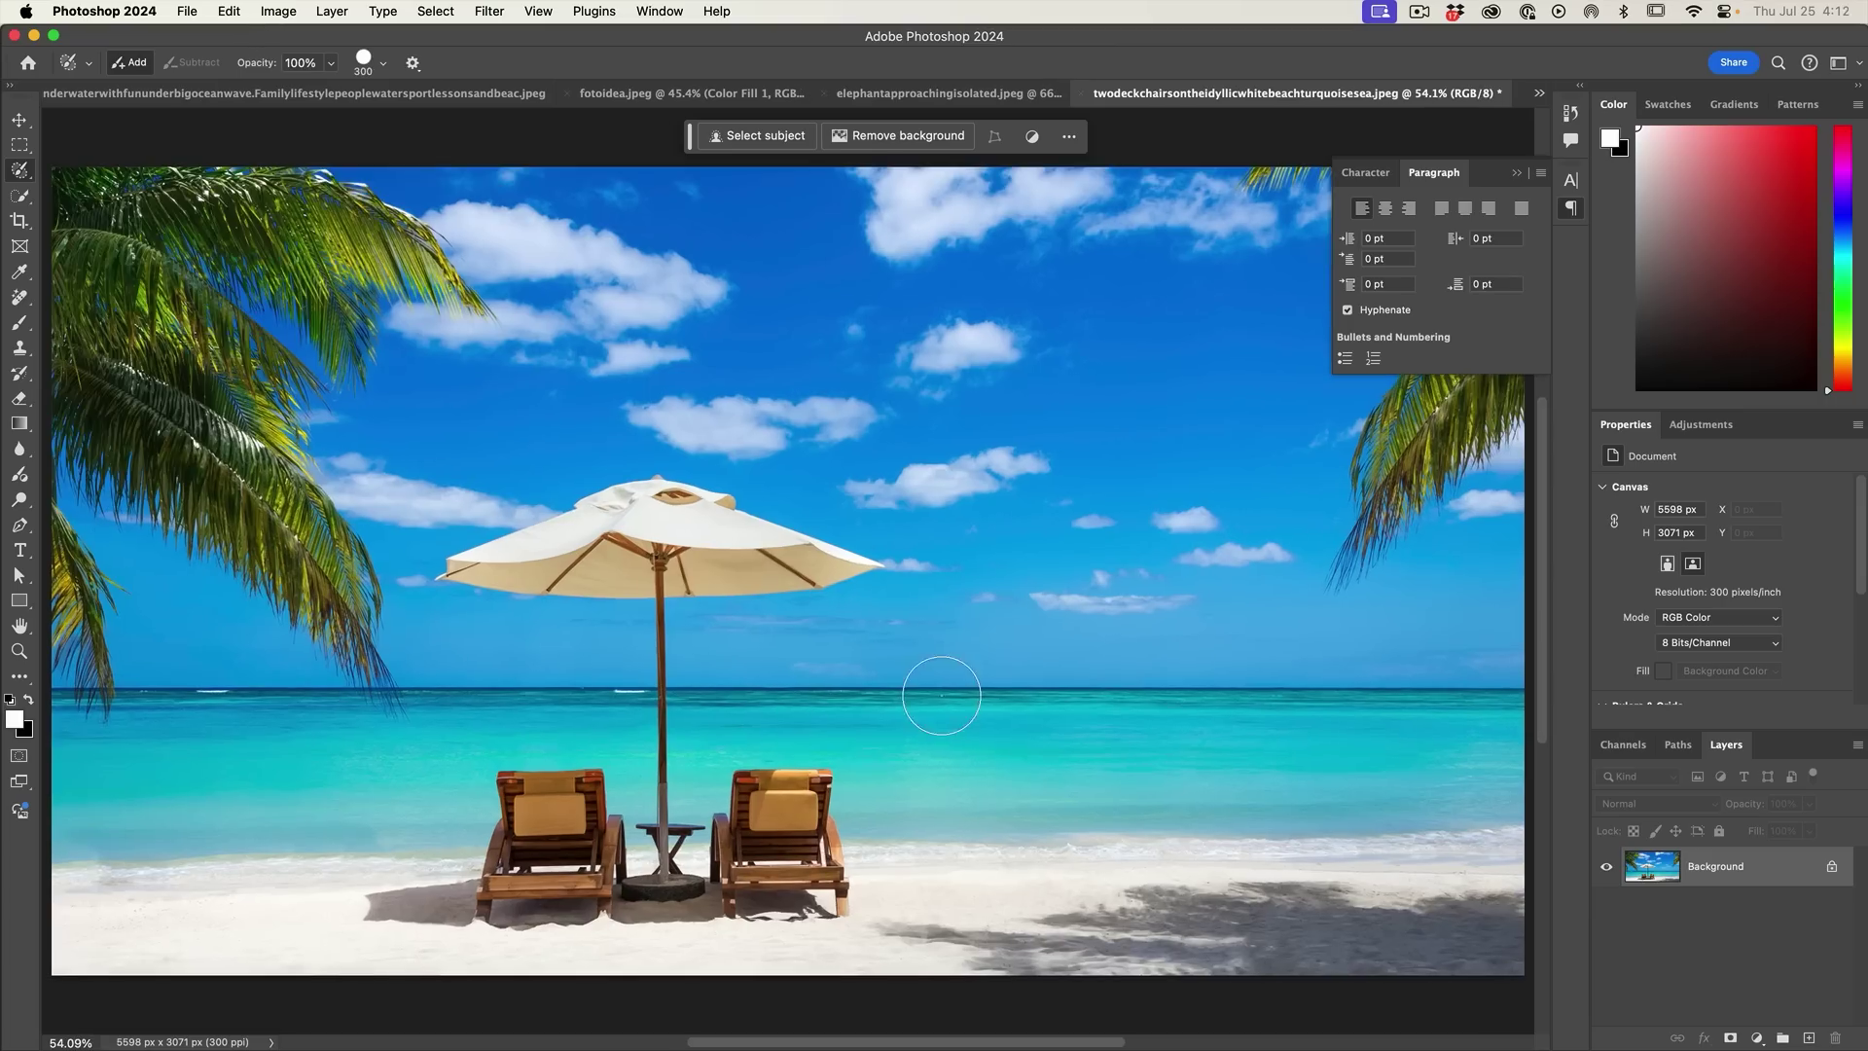
mouse_move(927, 731)
mouse_down()
mouse_move(1083, 744)
mouse_move(1492, 721)
mouse_move(1480, 685)
mouse_move(953, 677)
mouse_move(890, 689)
mouse_move(892, 751)
mouse_move(1370, 720)
mouse_move(1447, 644)
mouse_move(915, 631)
mouse_up()
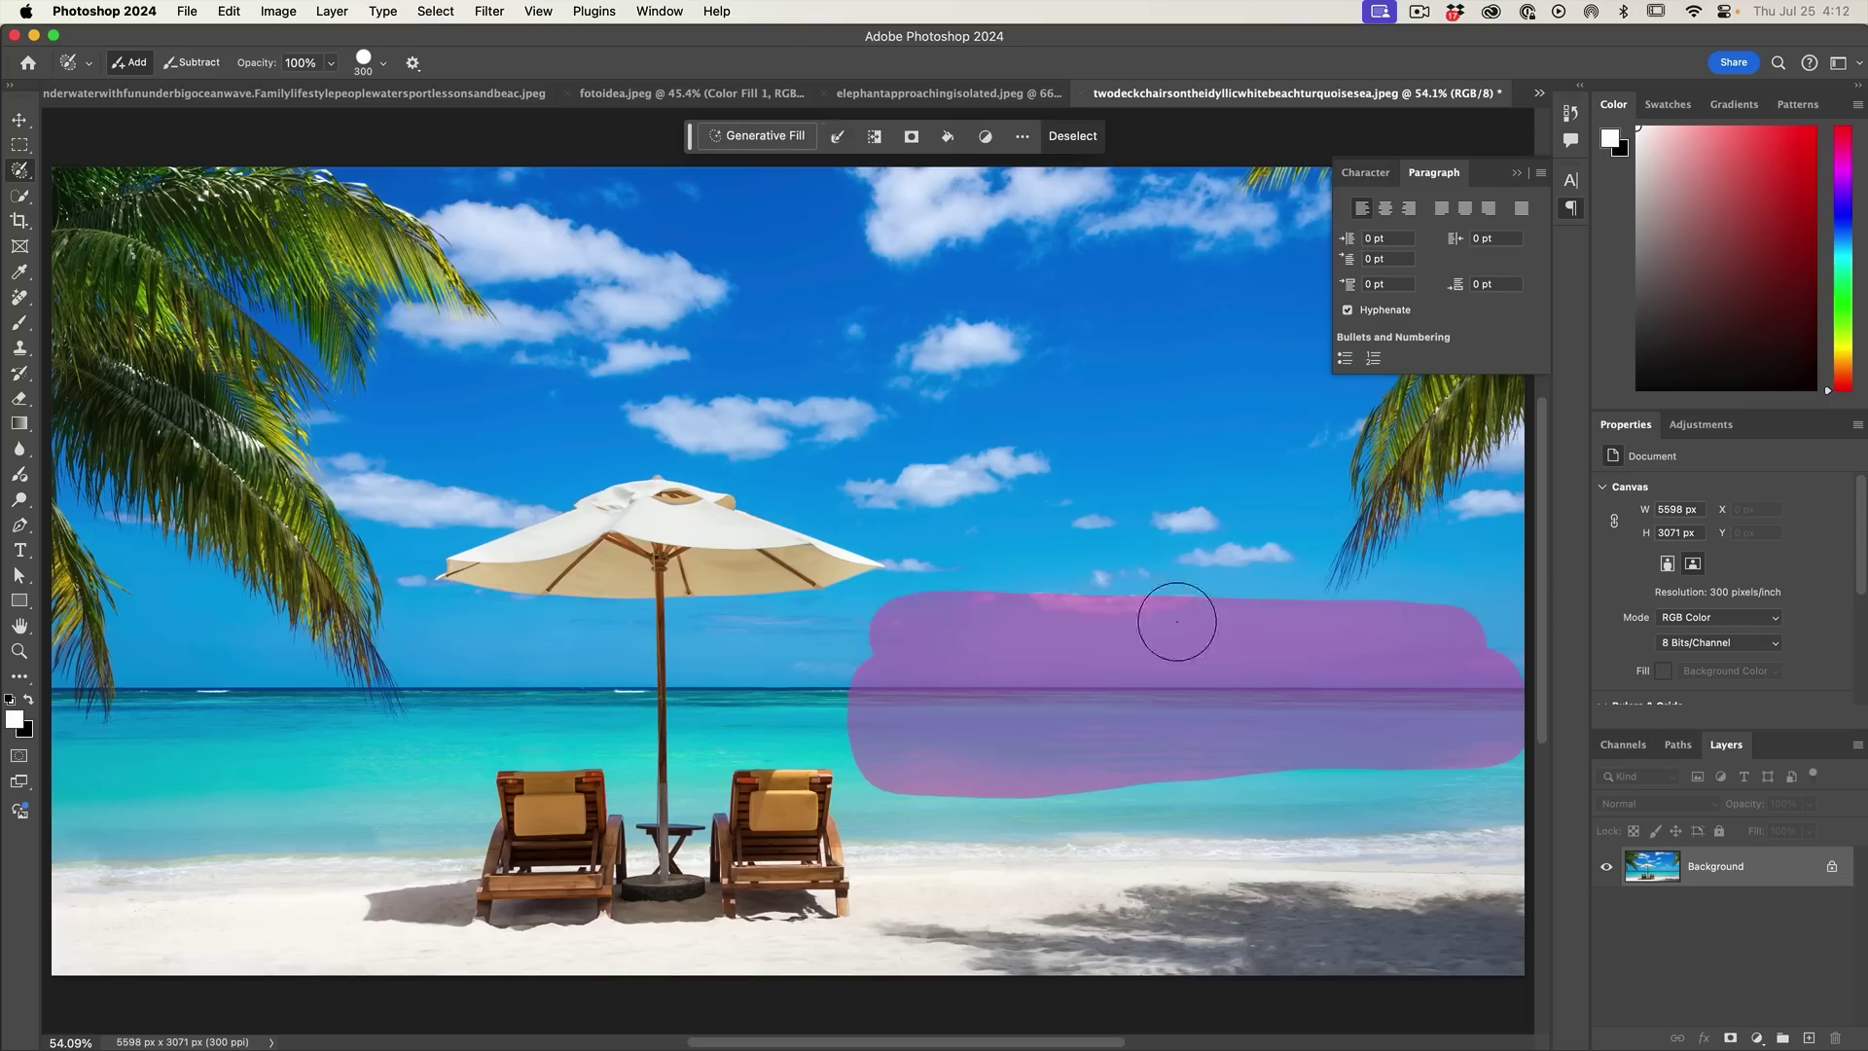
Step: Generate a 'boat' Generative Fill in the selected sea area
click(747, 136)
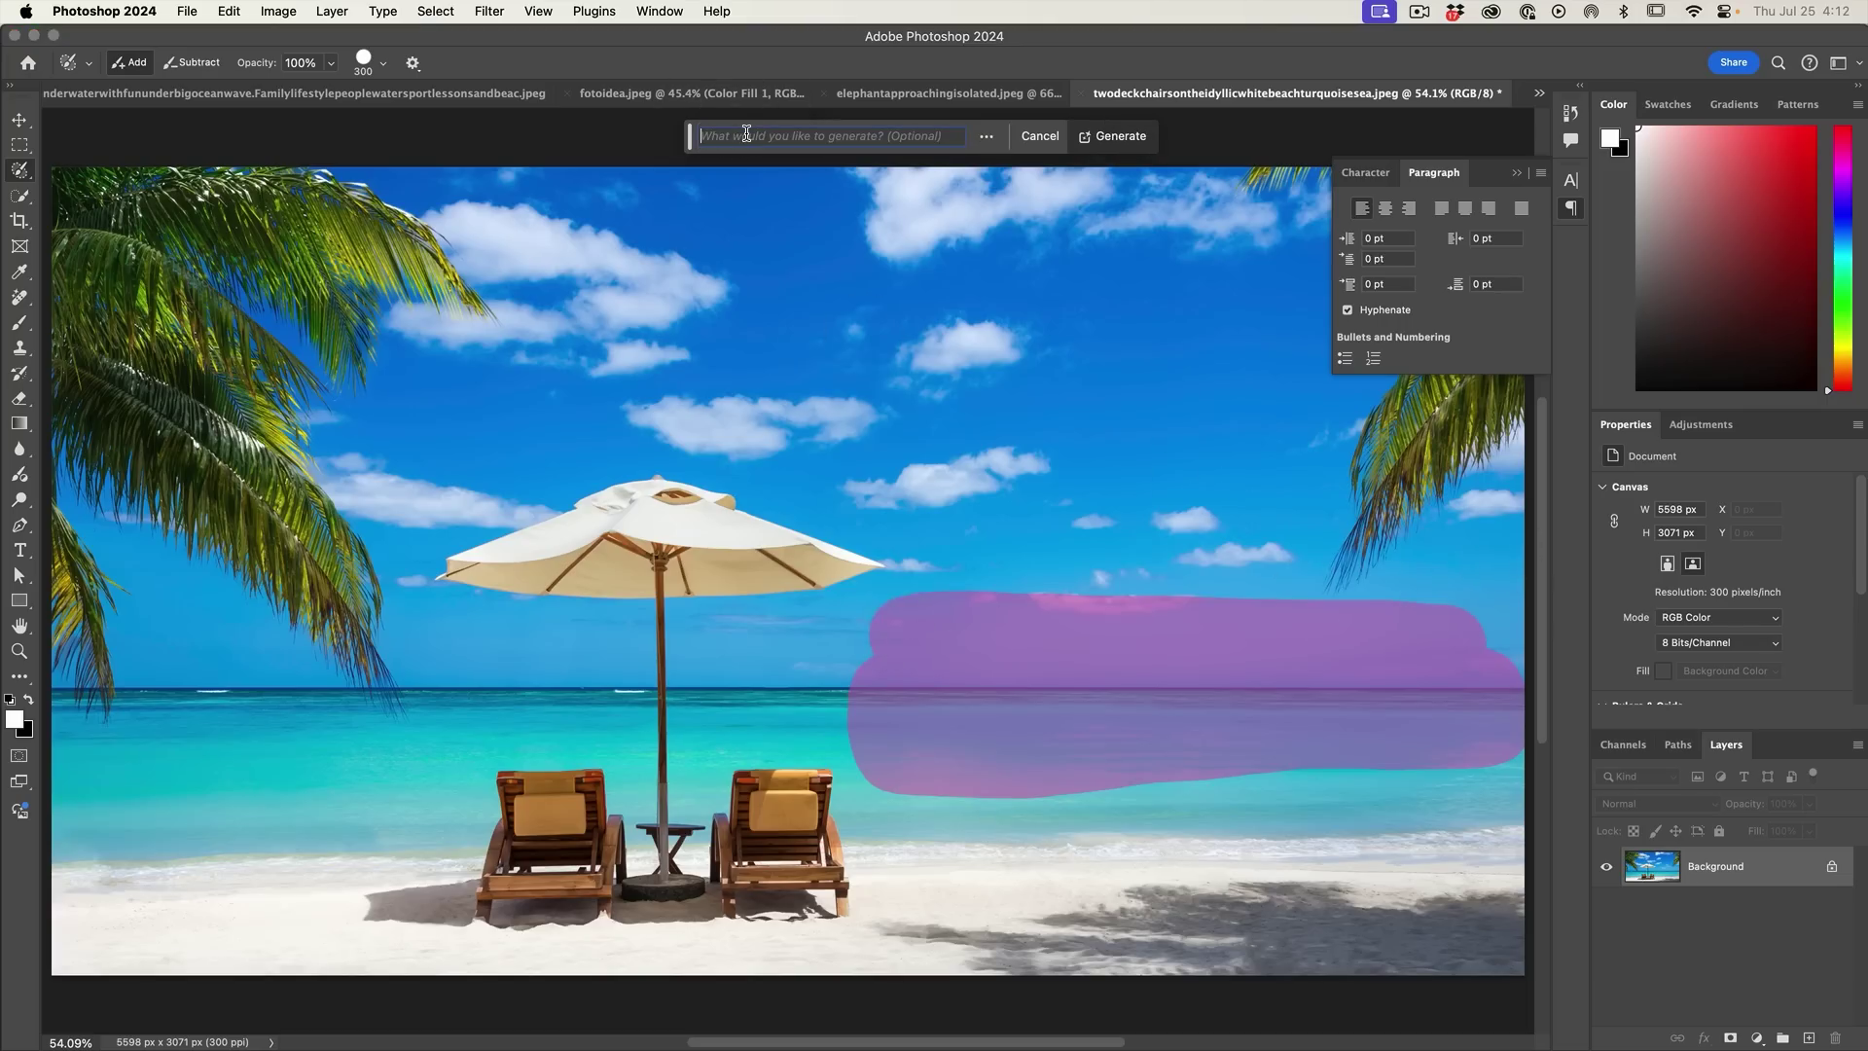
text(boat)
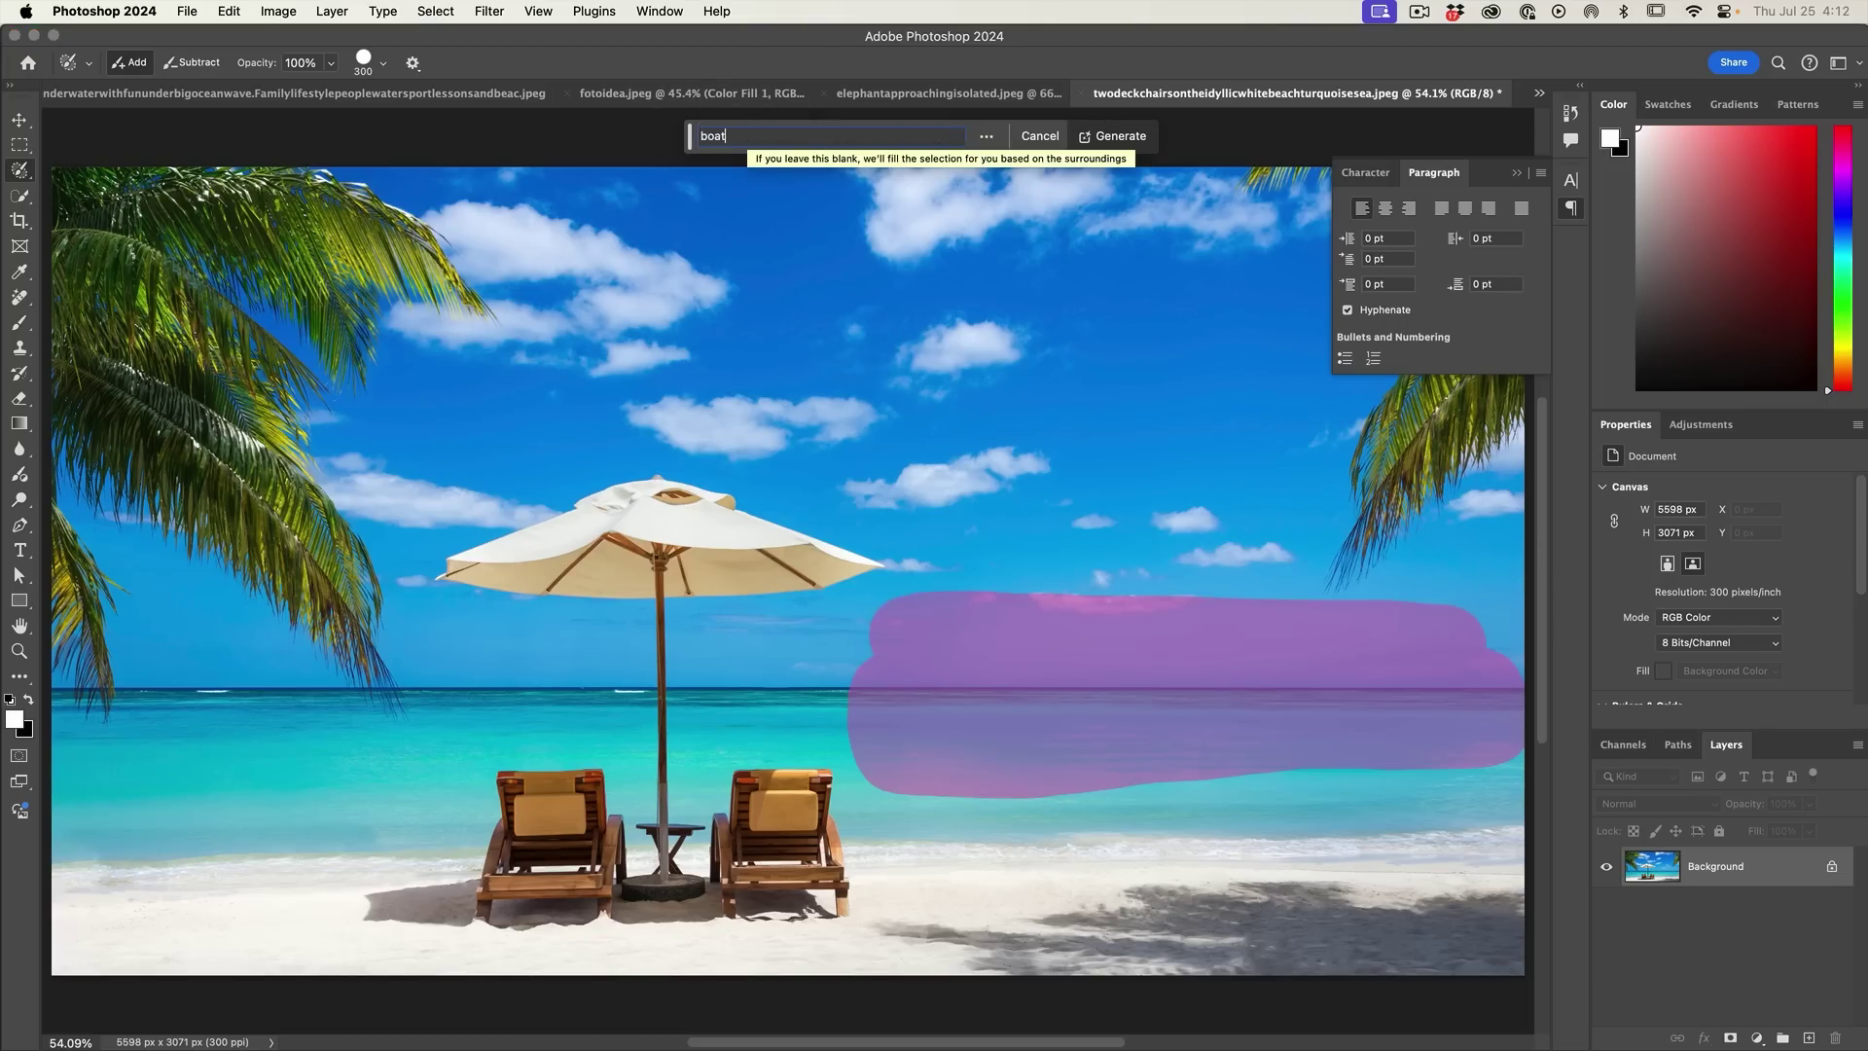
click(1119, 136)
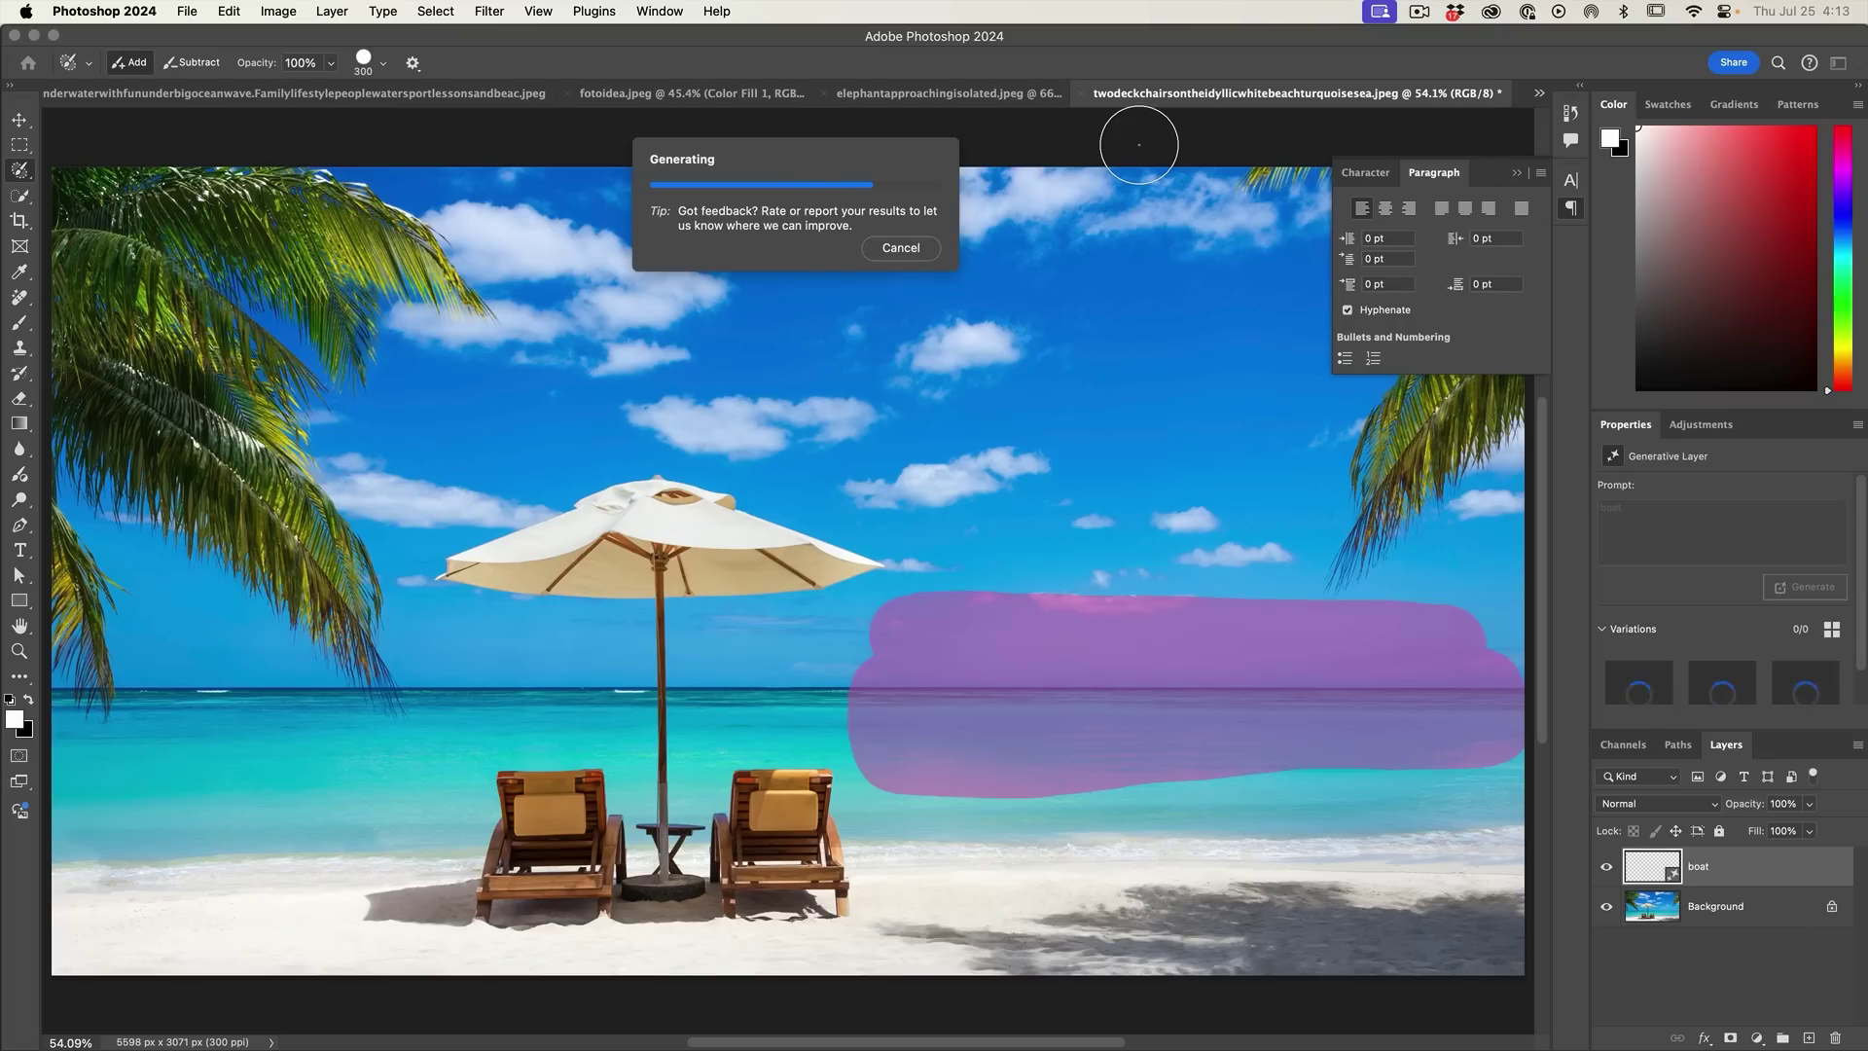
Step: Compare the boat variations with the white yacht and keep the white-and-teal speedboat, zooming to inspect
click(1726, 692)
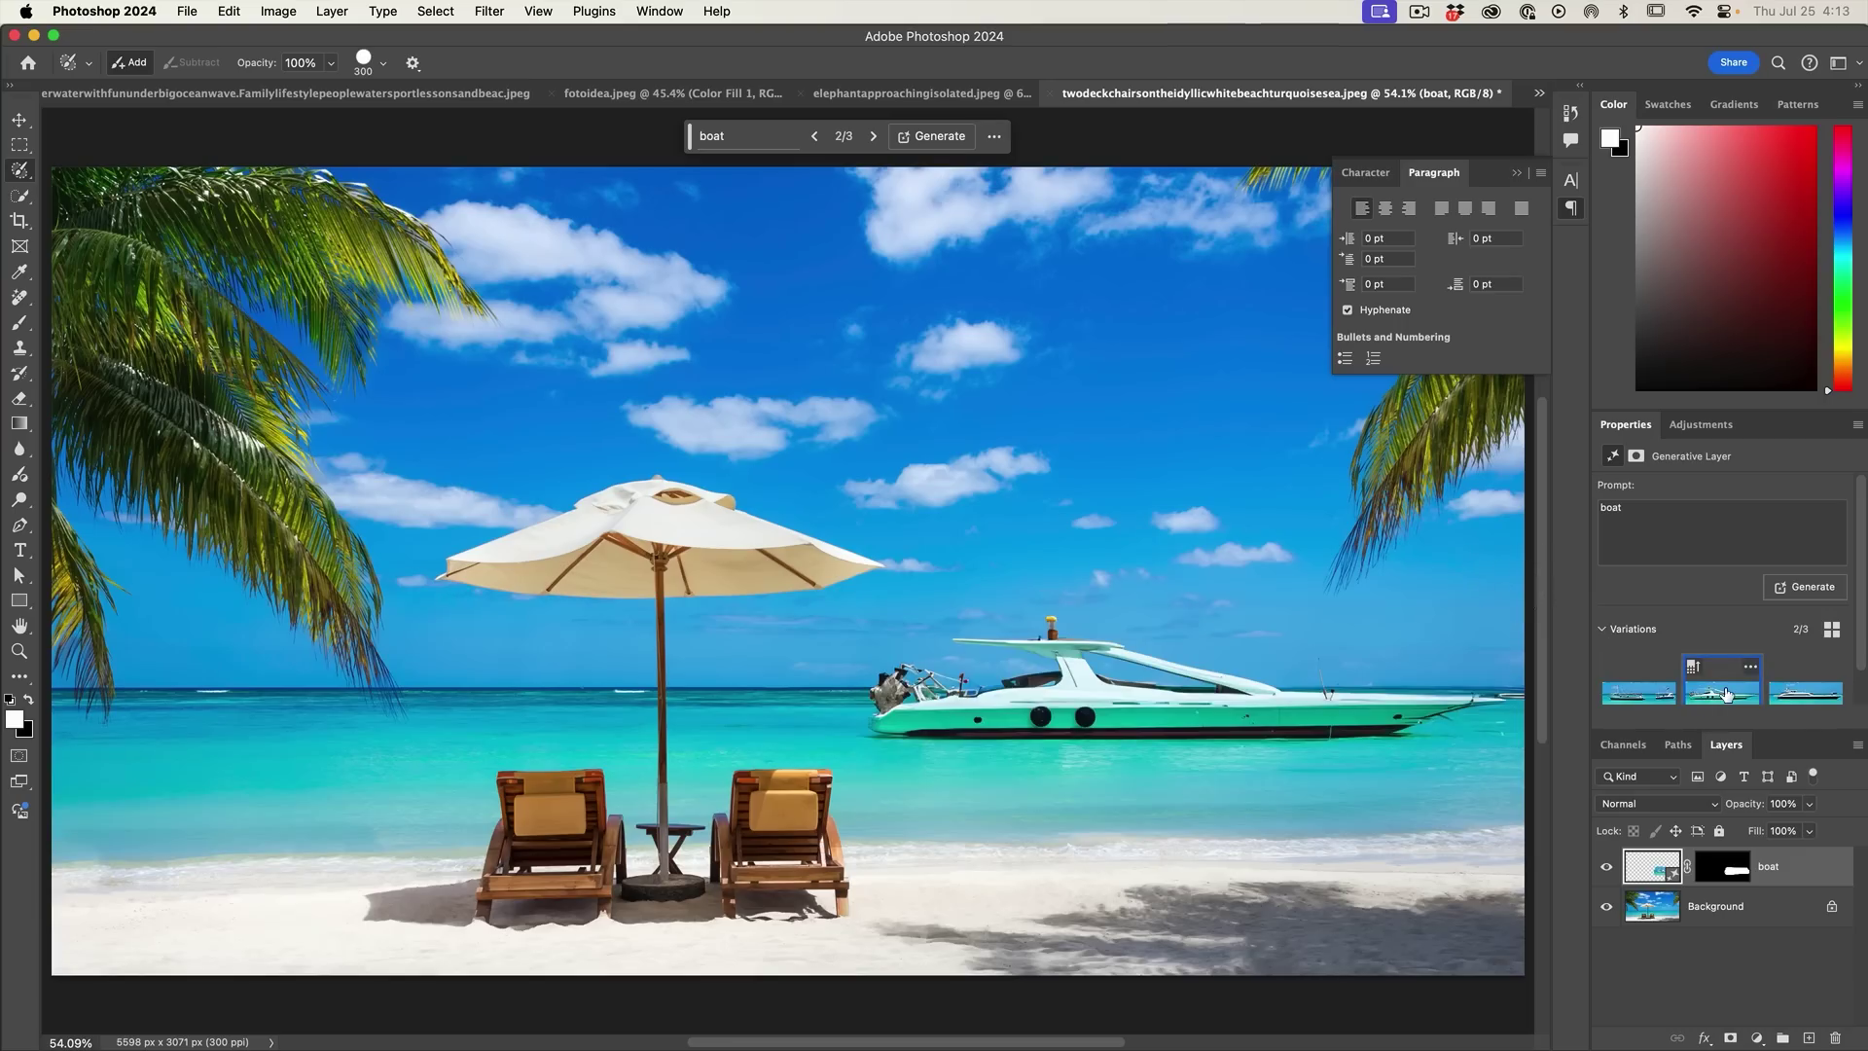
click(1802, 698)
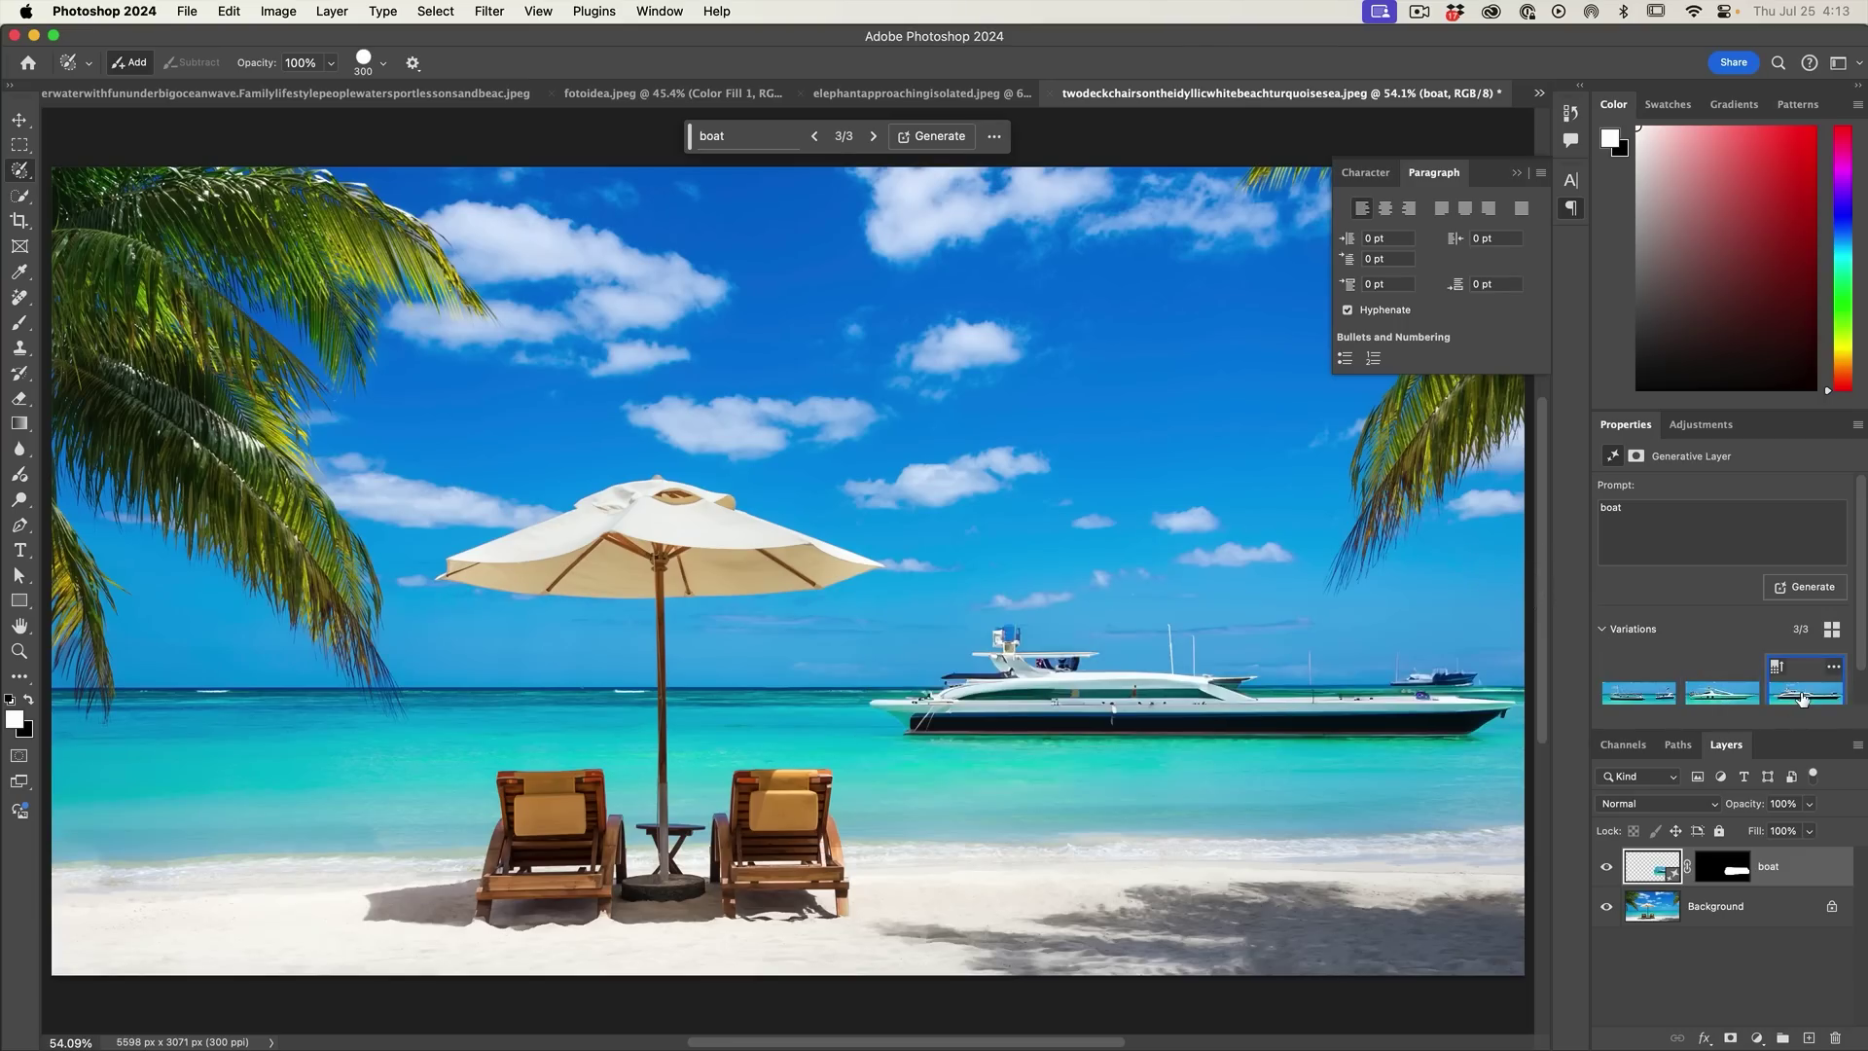
click(1722, 693)
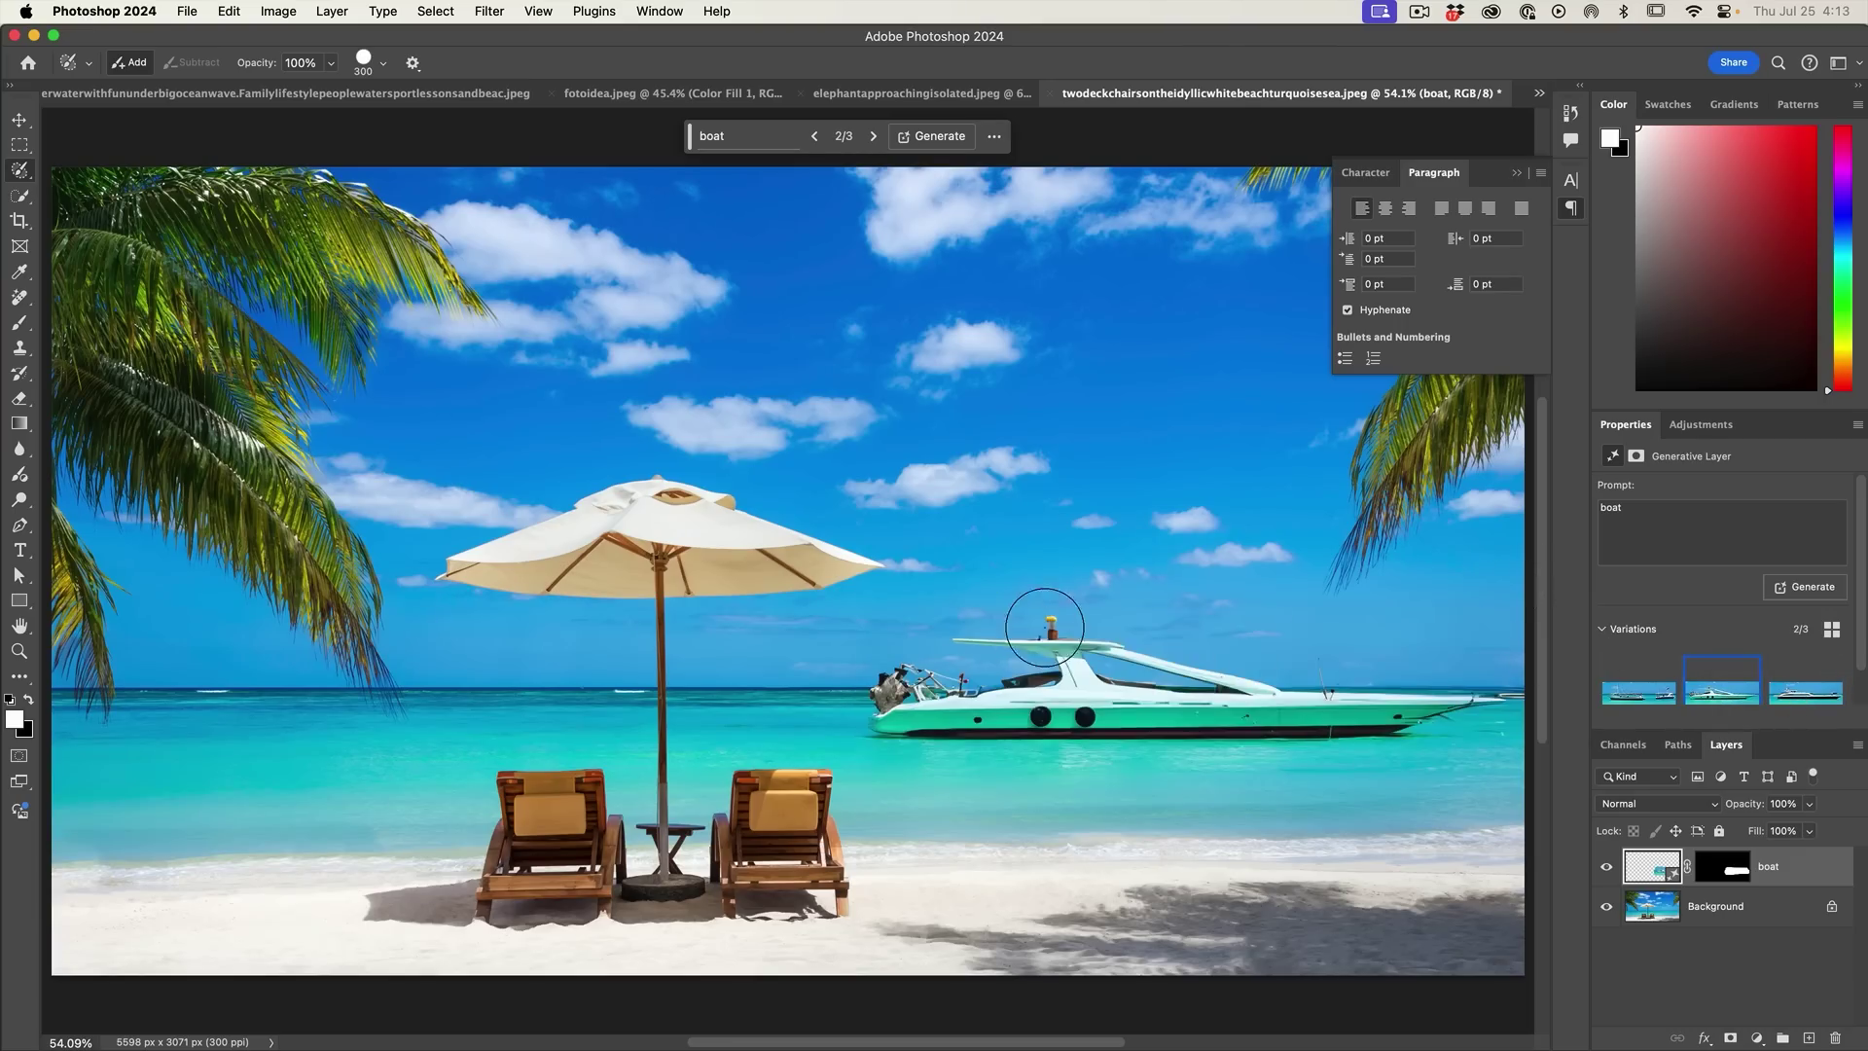
scroll(1041, 717, up, 5)
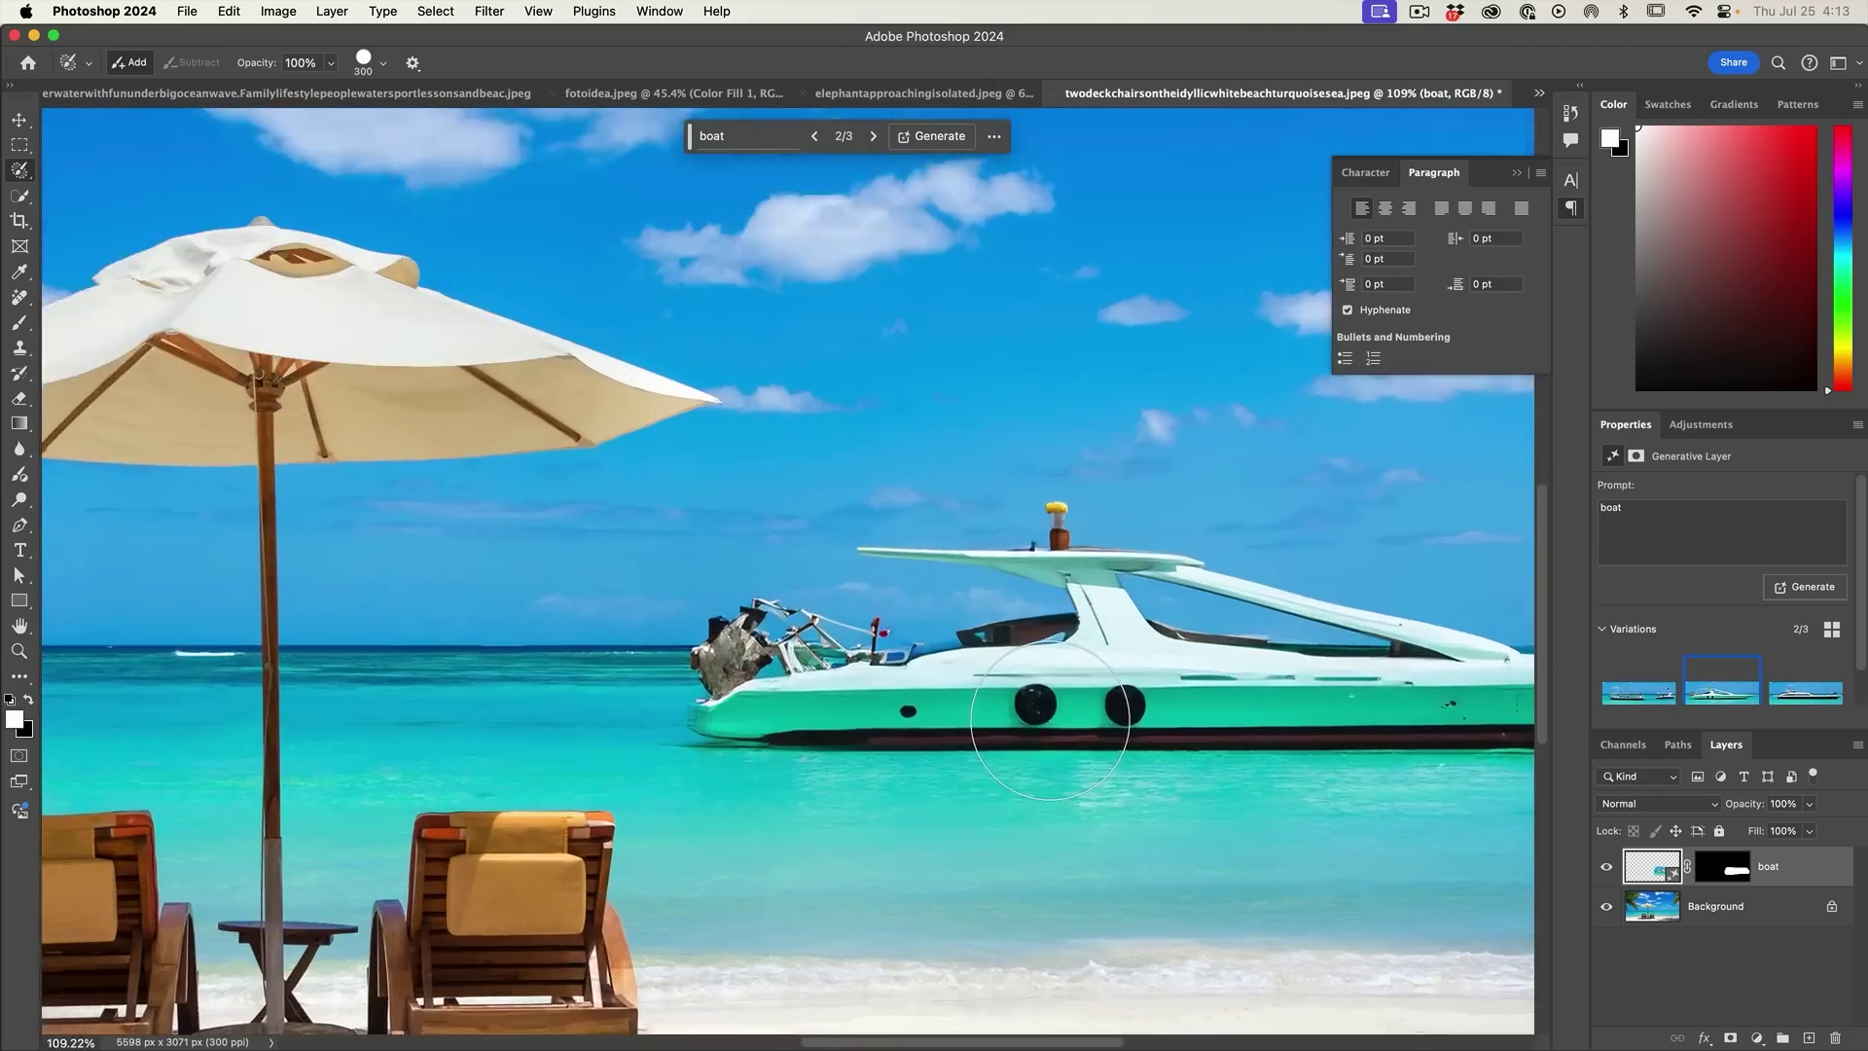
scroll(1050, 720, up, 2)
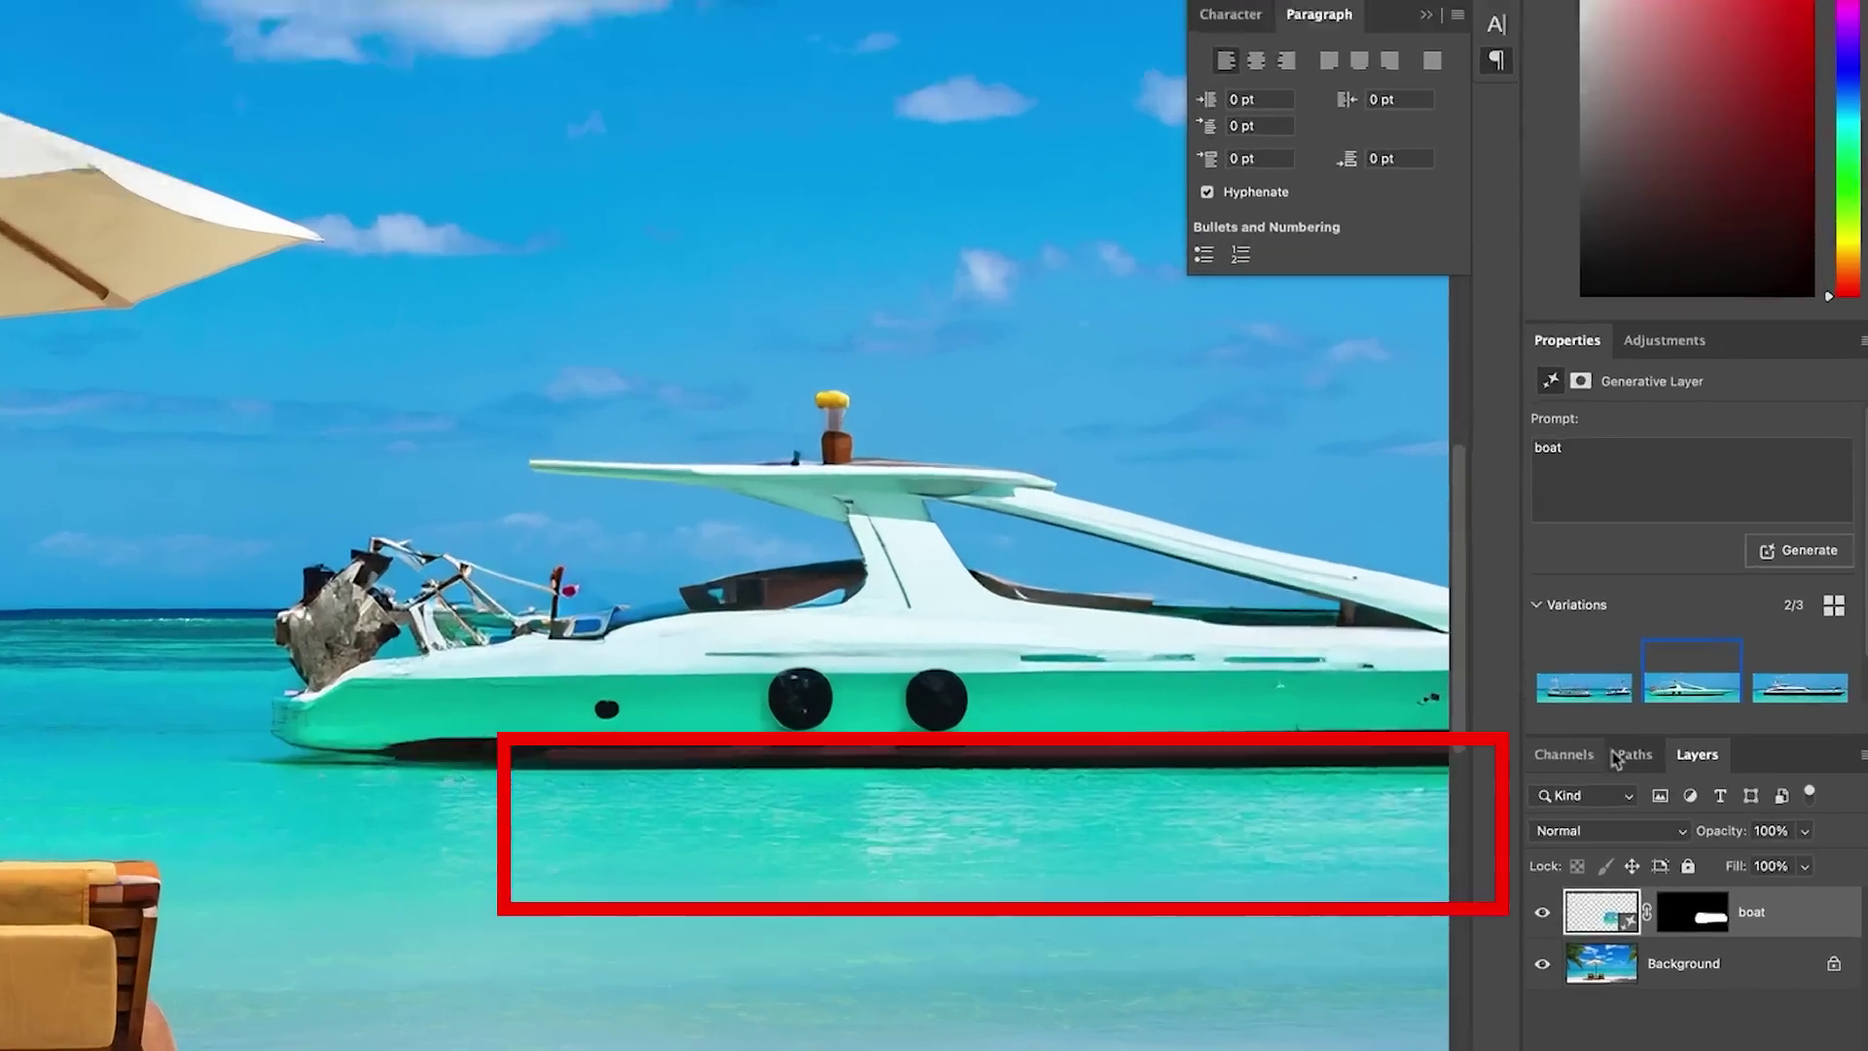
mouse_move(1707, 693)
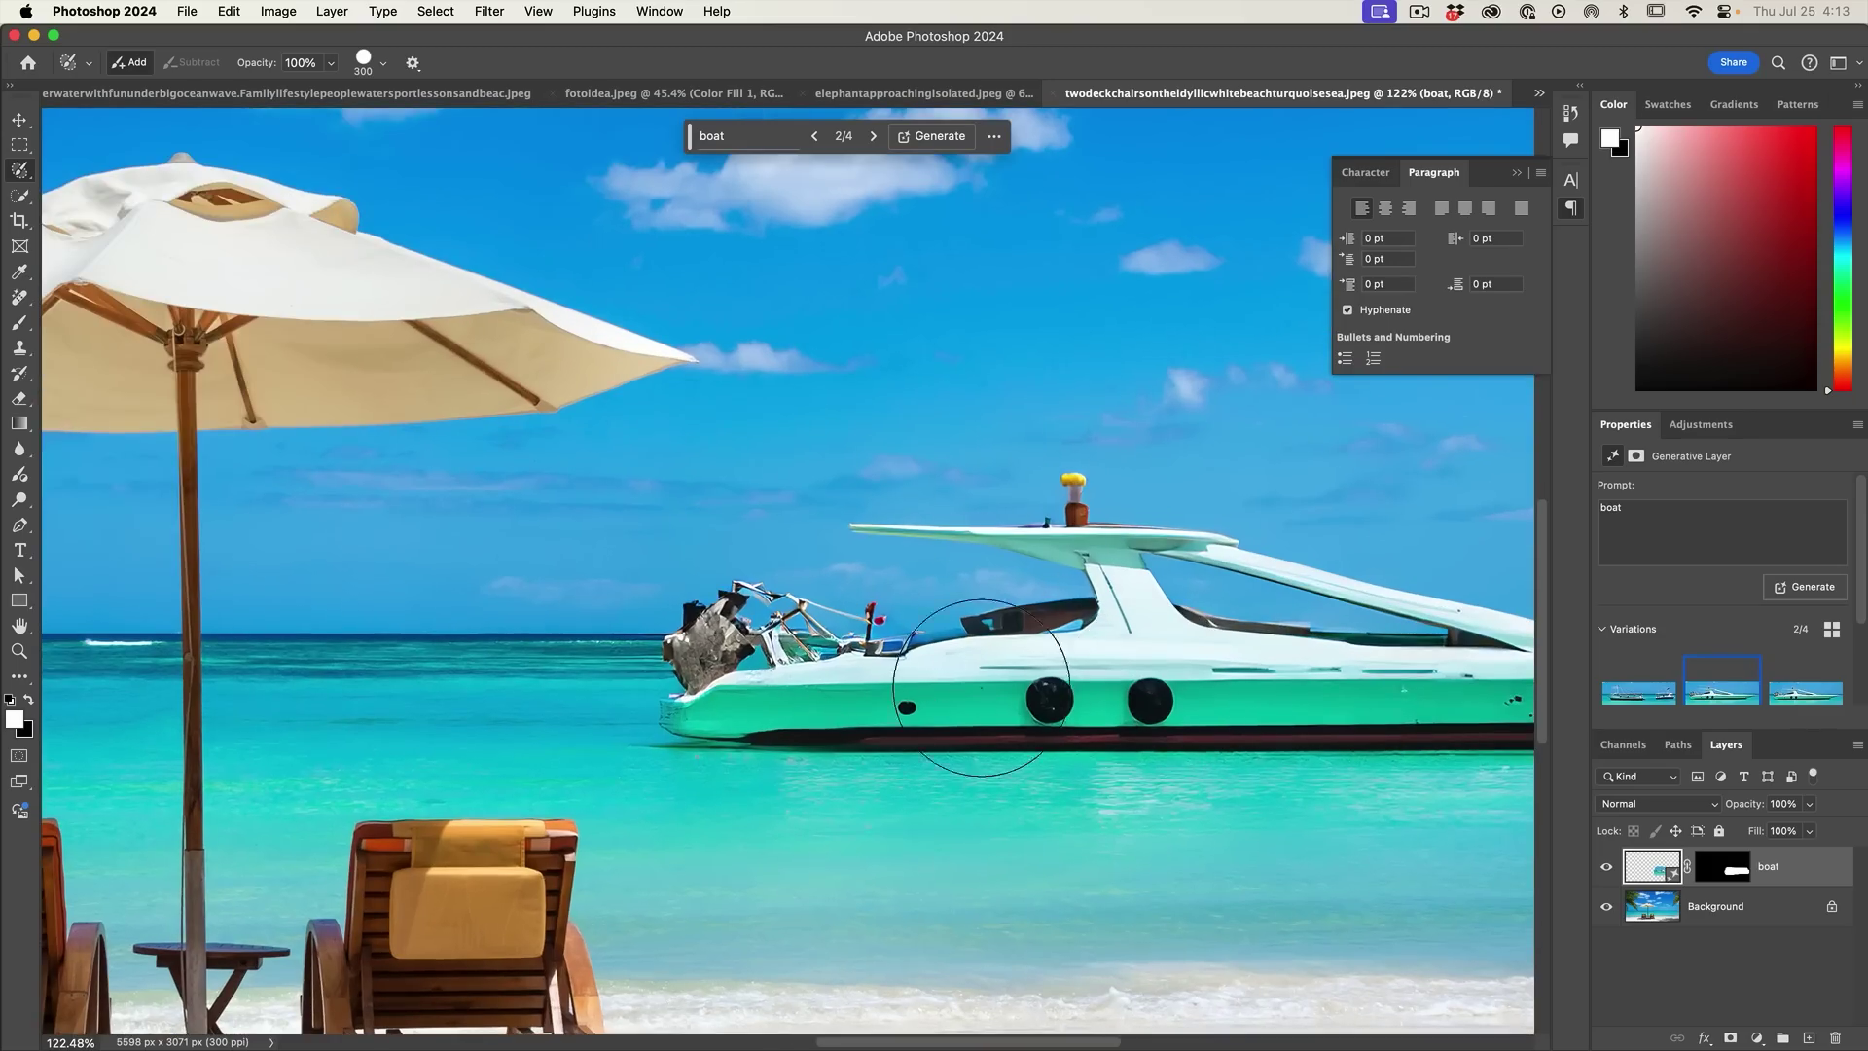
scroll(982, 686, down, 5)
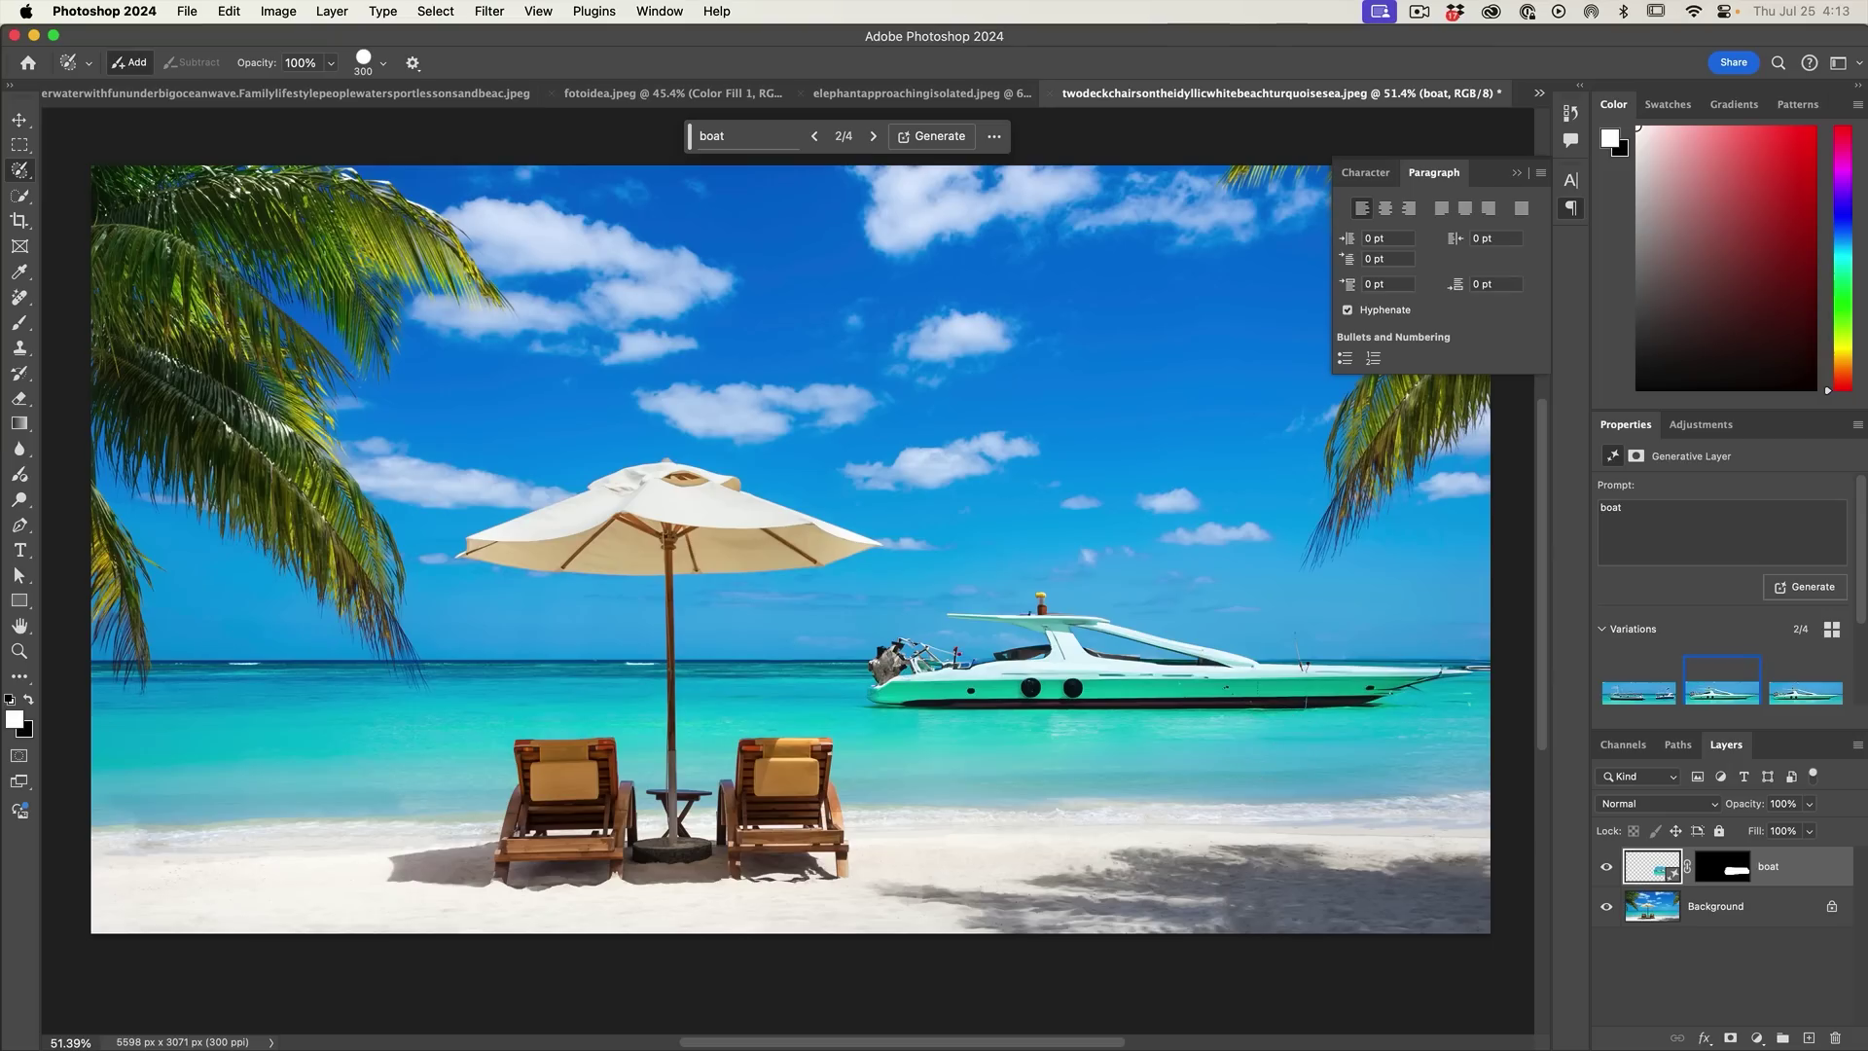
click(334, 34)
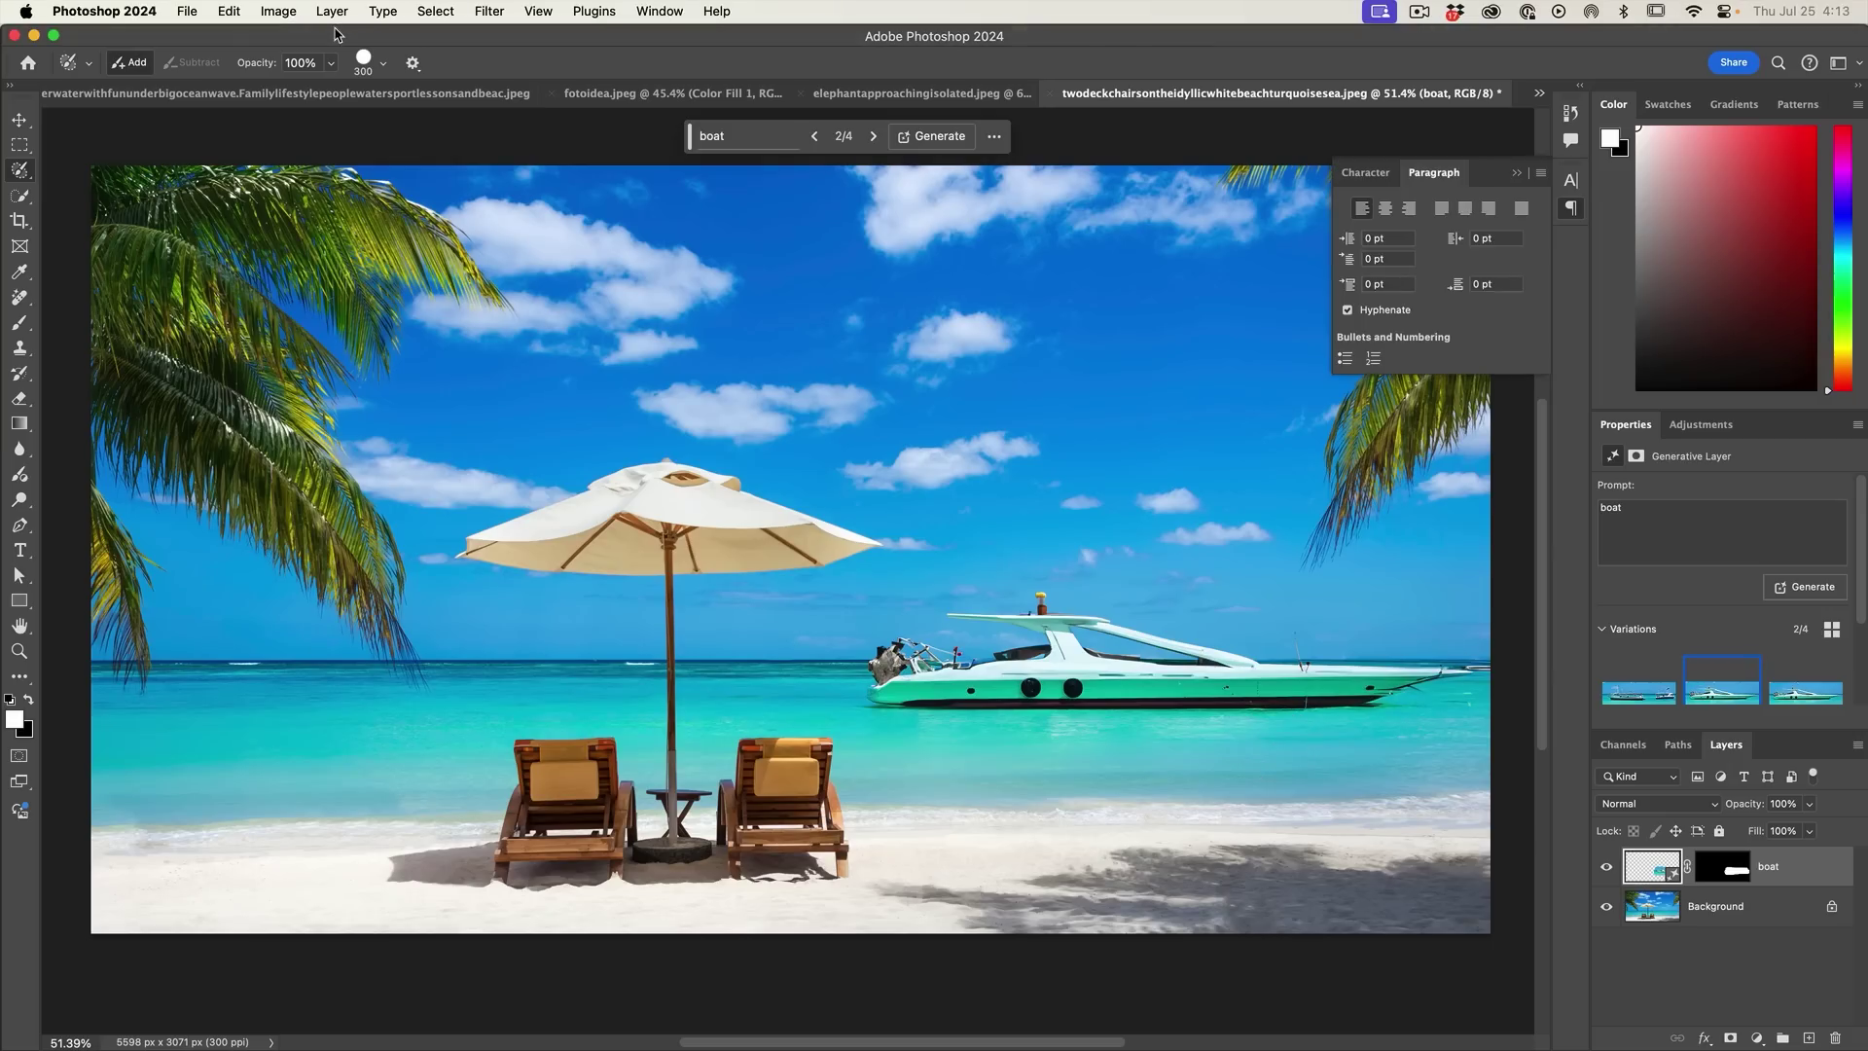
Step: Generate a Photo image of 'cat drinking a cup of coffe while singing' with the Art nouveau effect
click(22, 813)
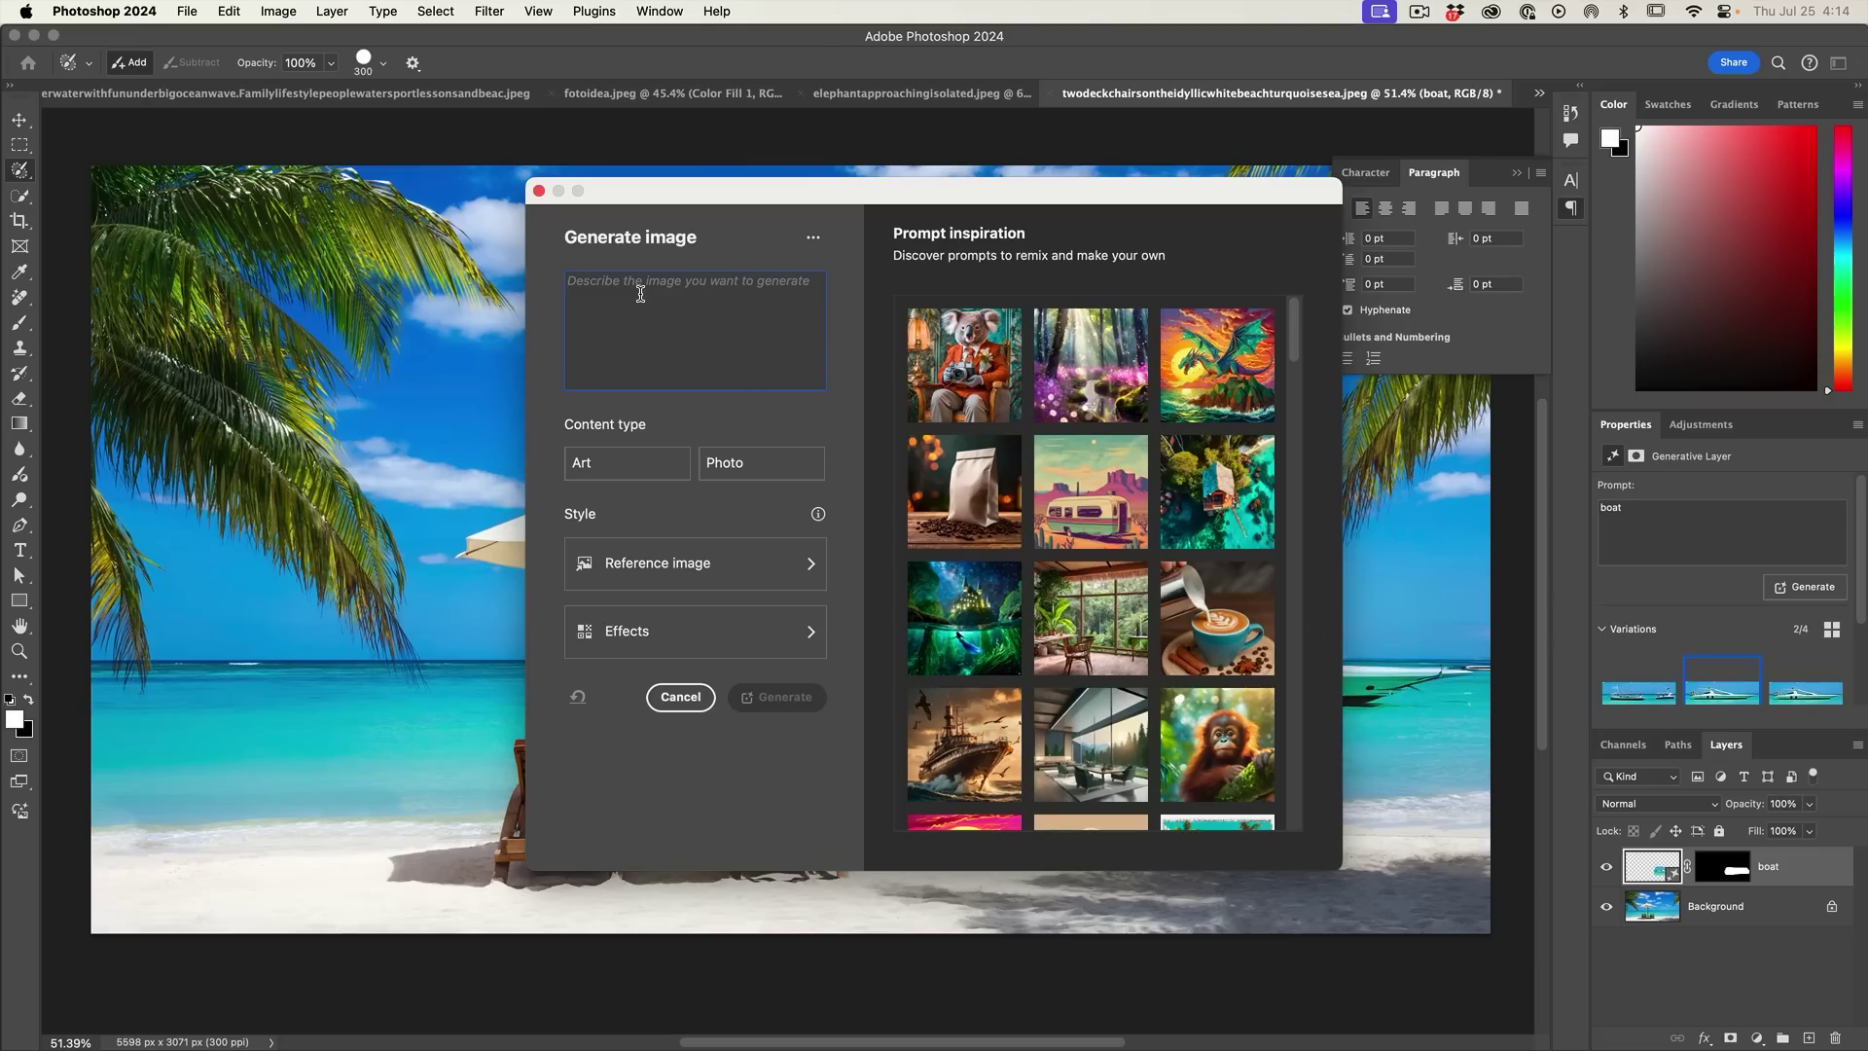
text(cat drinking a cup of coffe while singing)
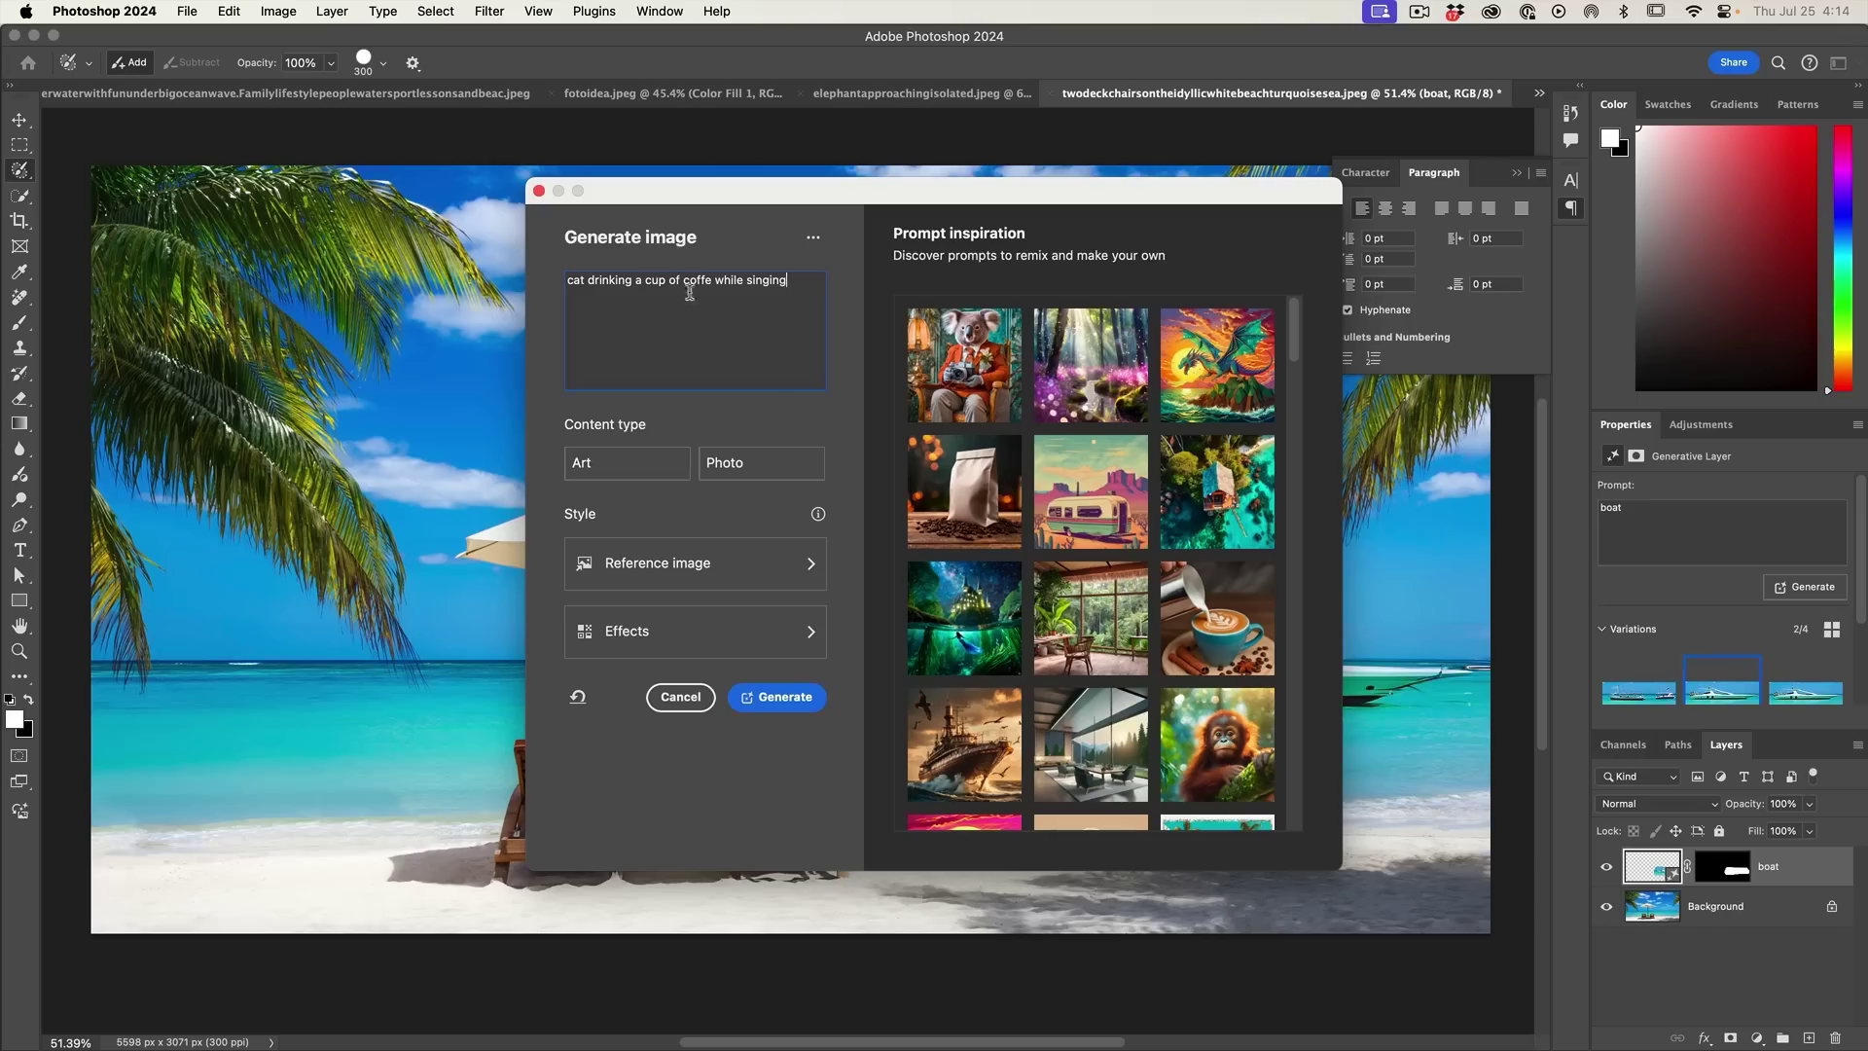
click(617, 470)
click(742, 469)
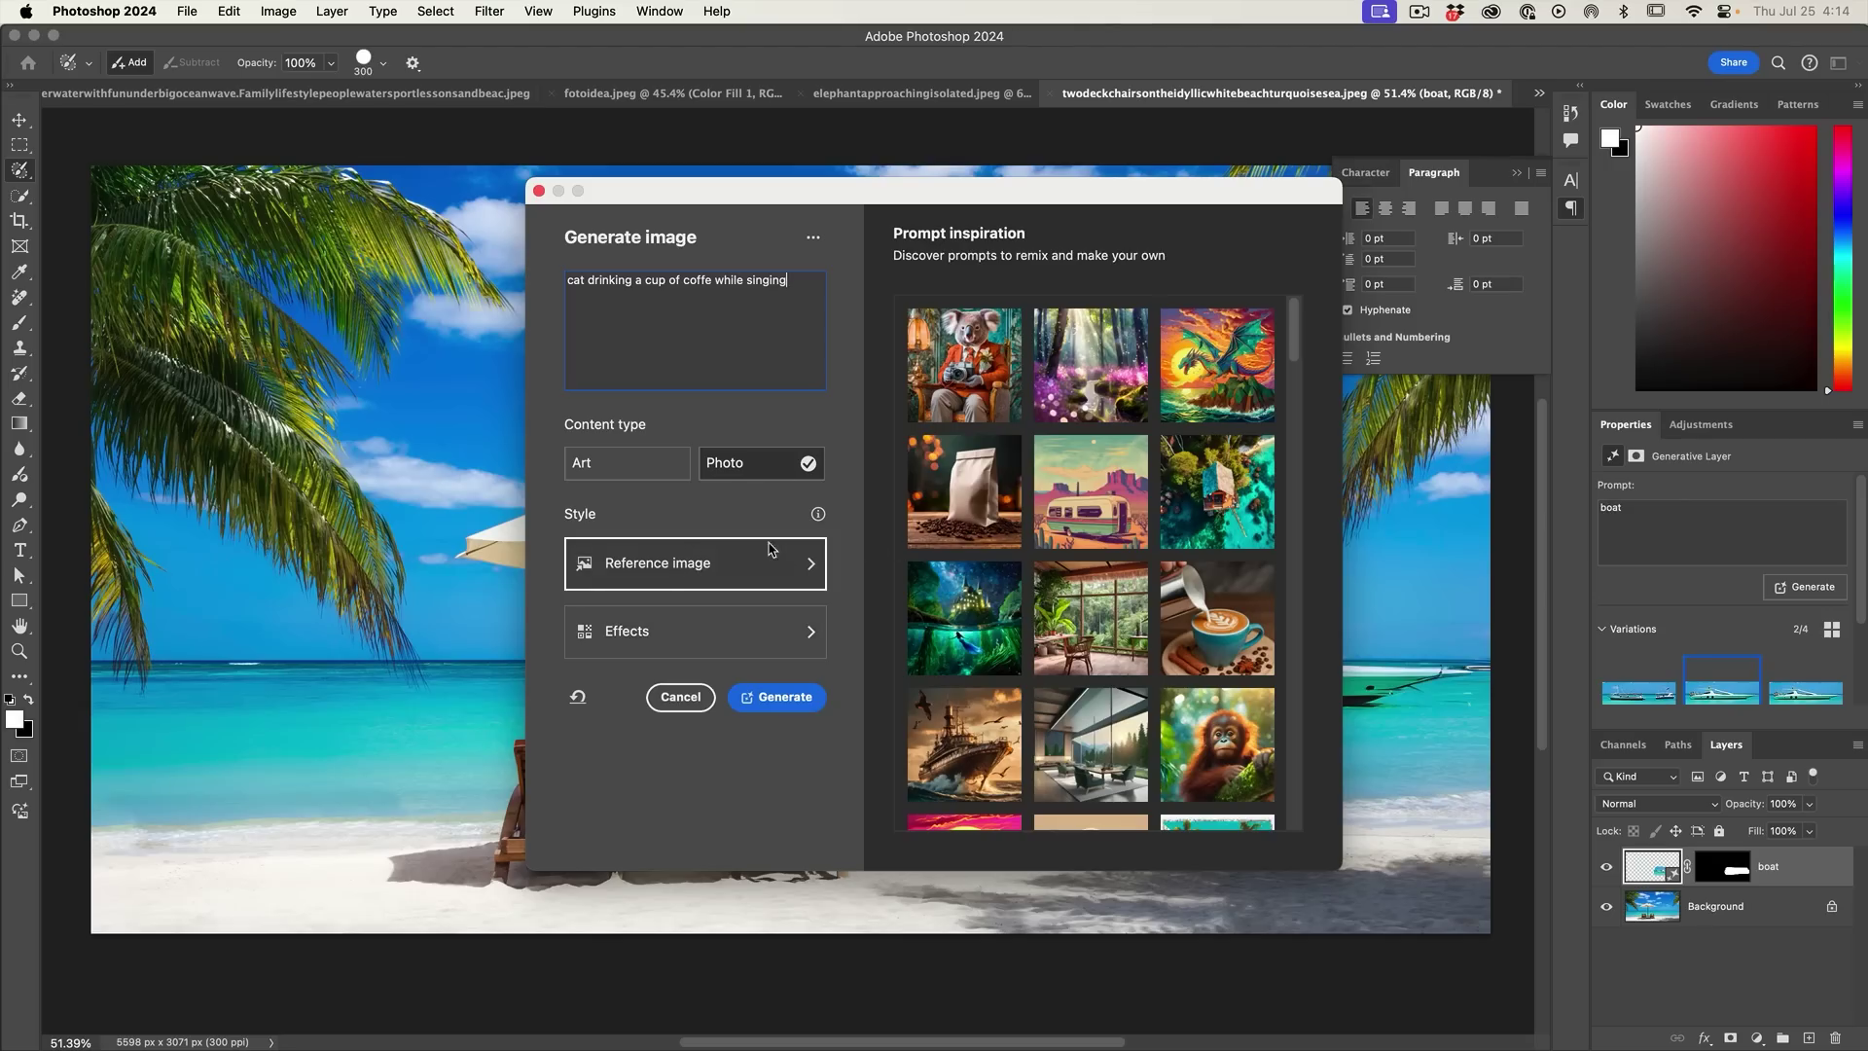
click(709, 633)
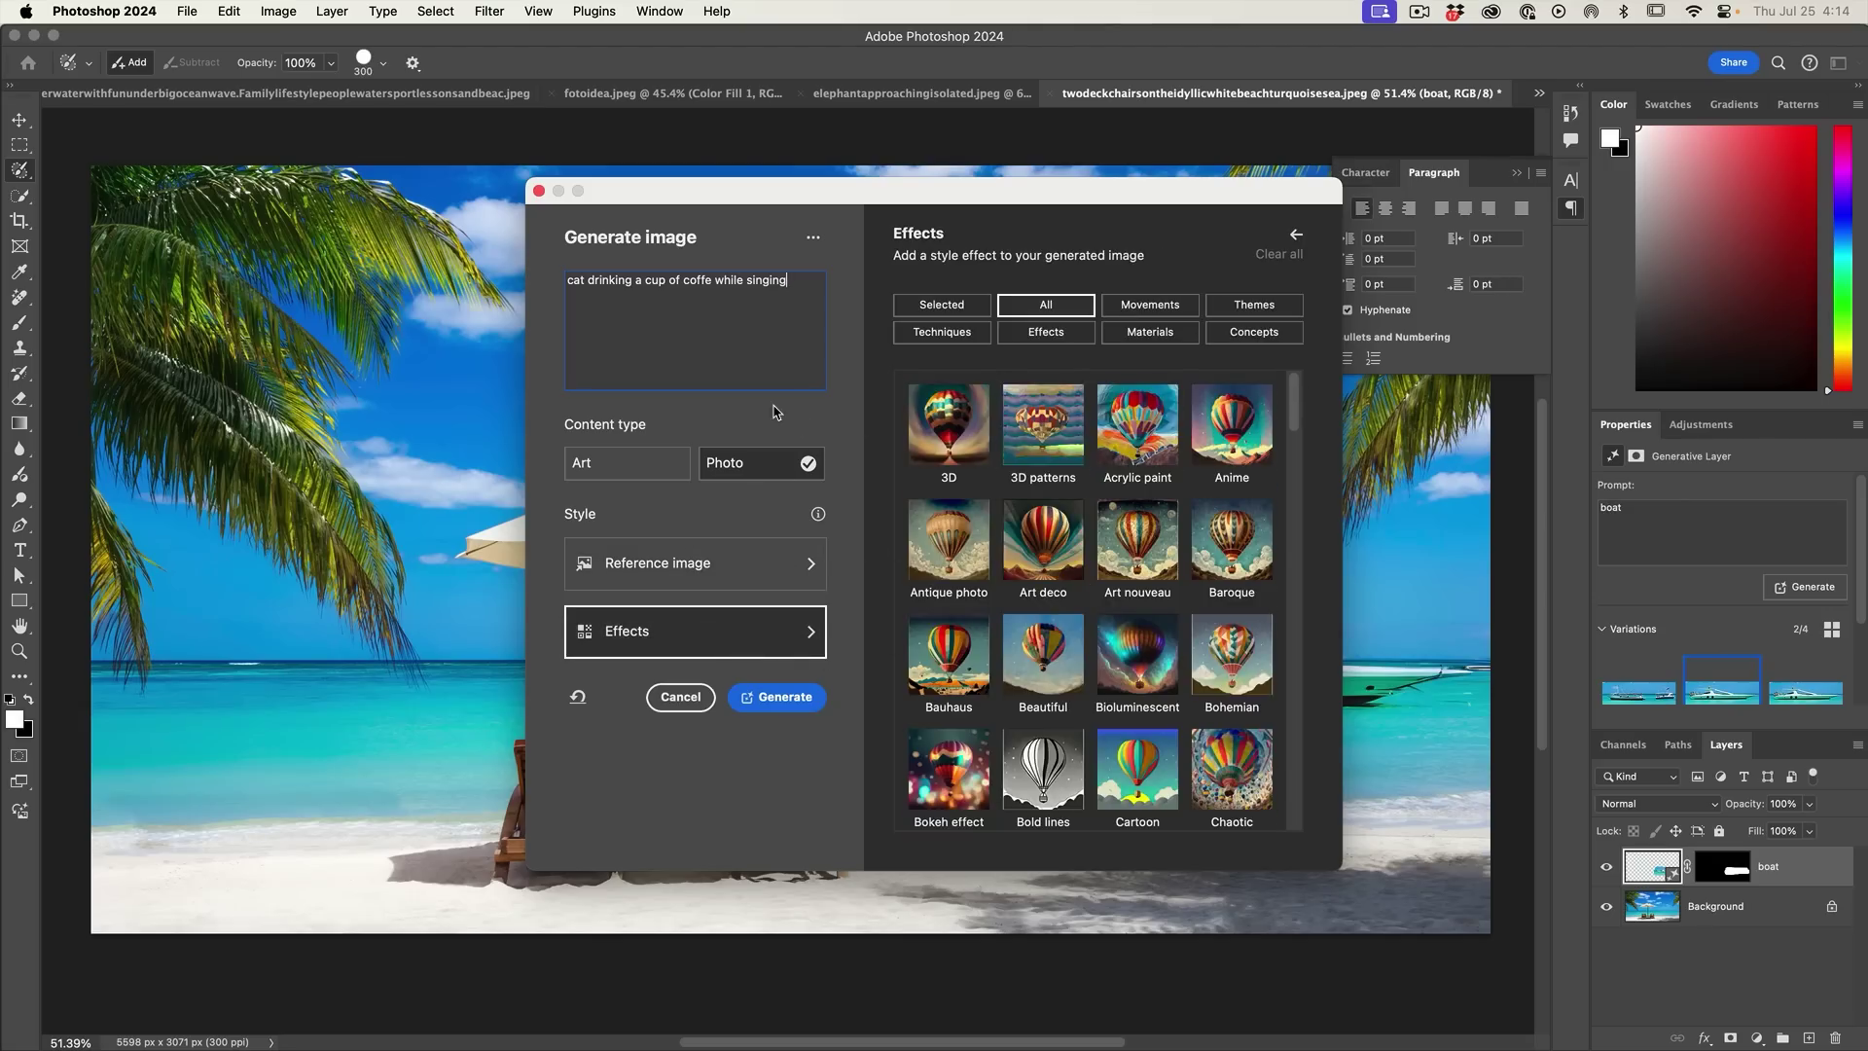
click(1184, 309)
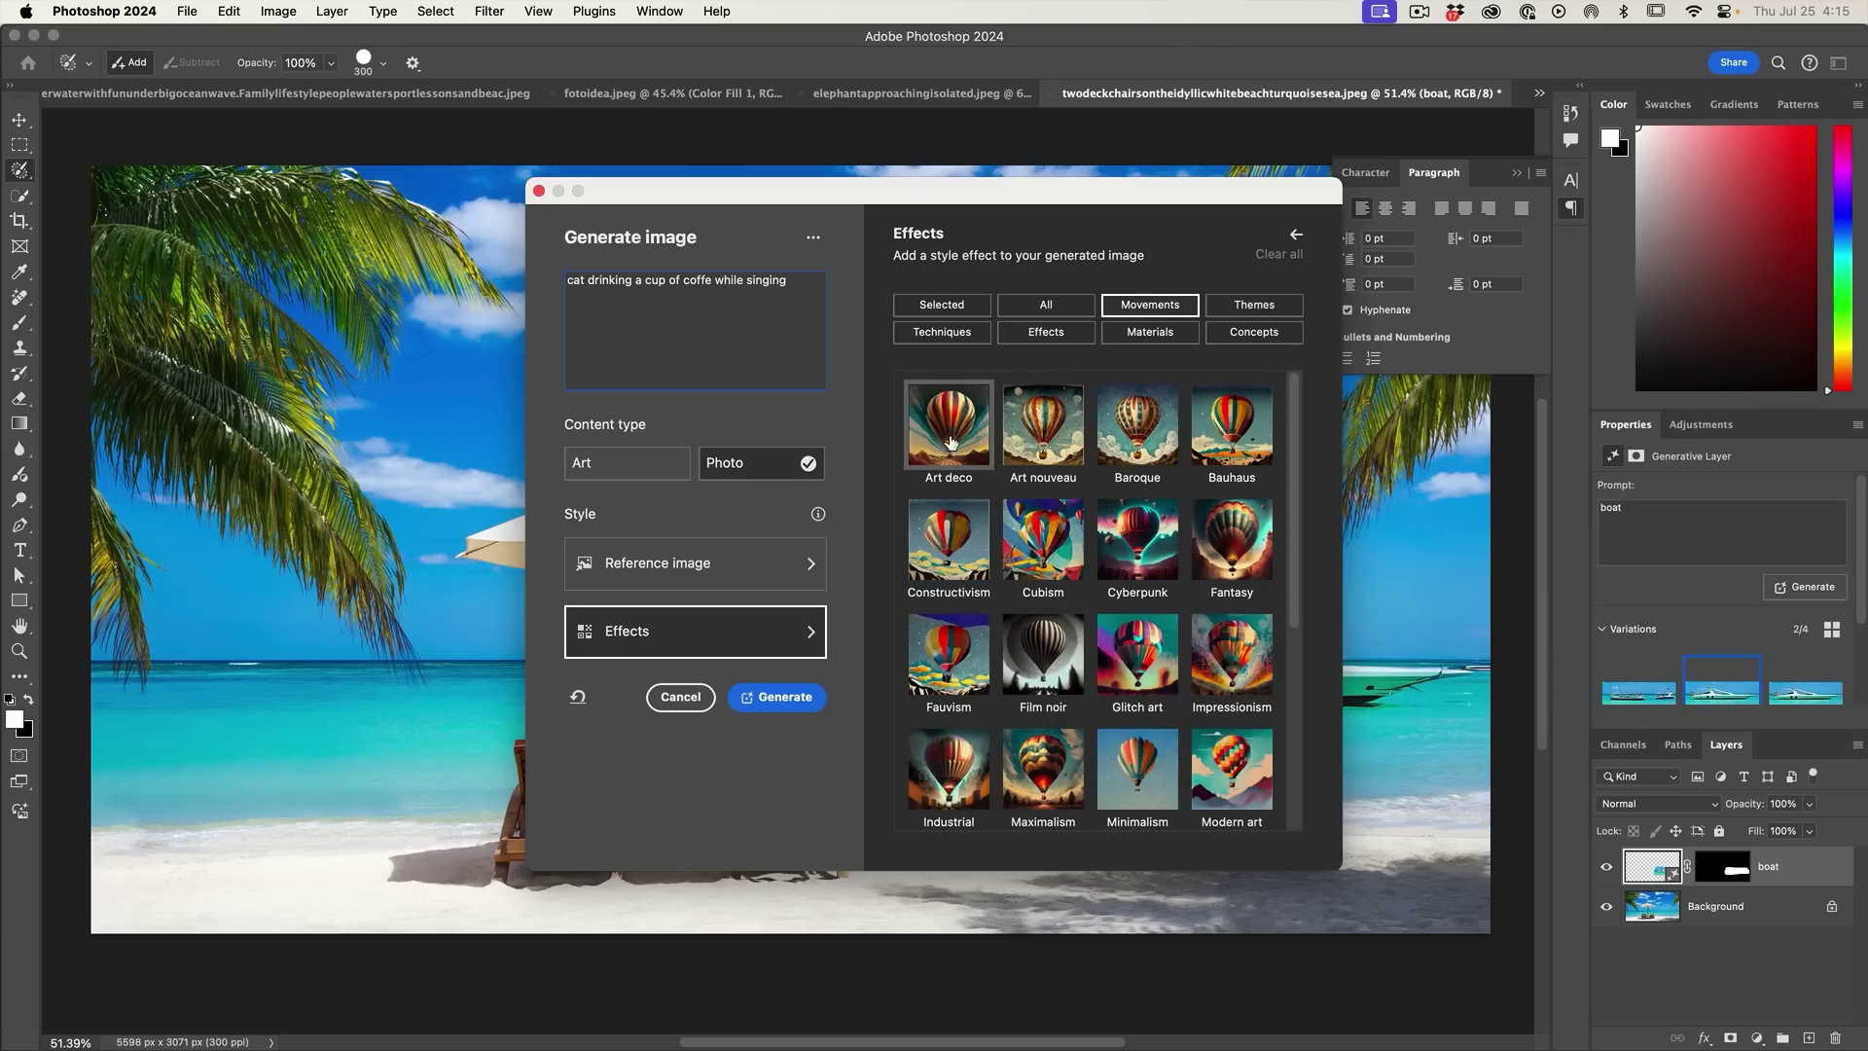
click(1052, 438)
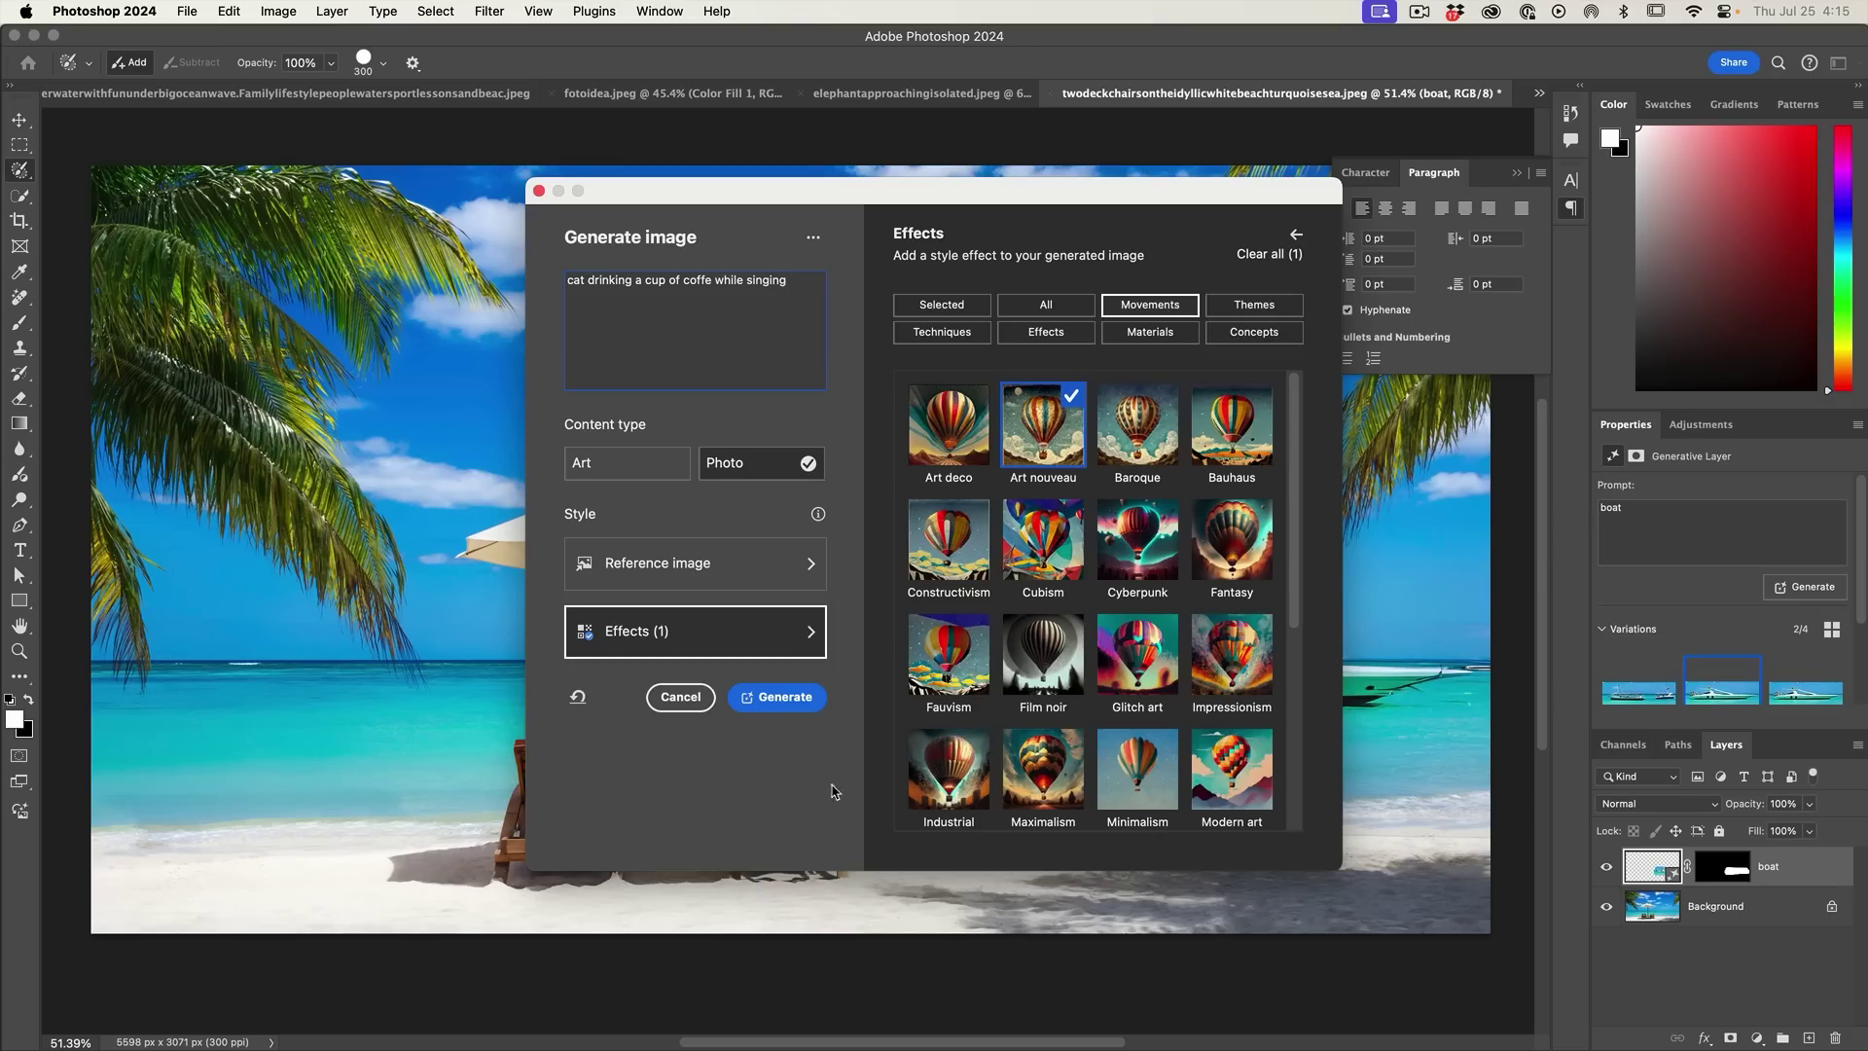
click(777, 694)
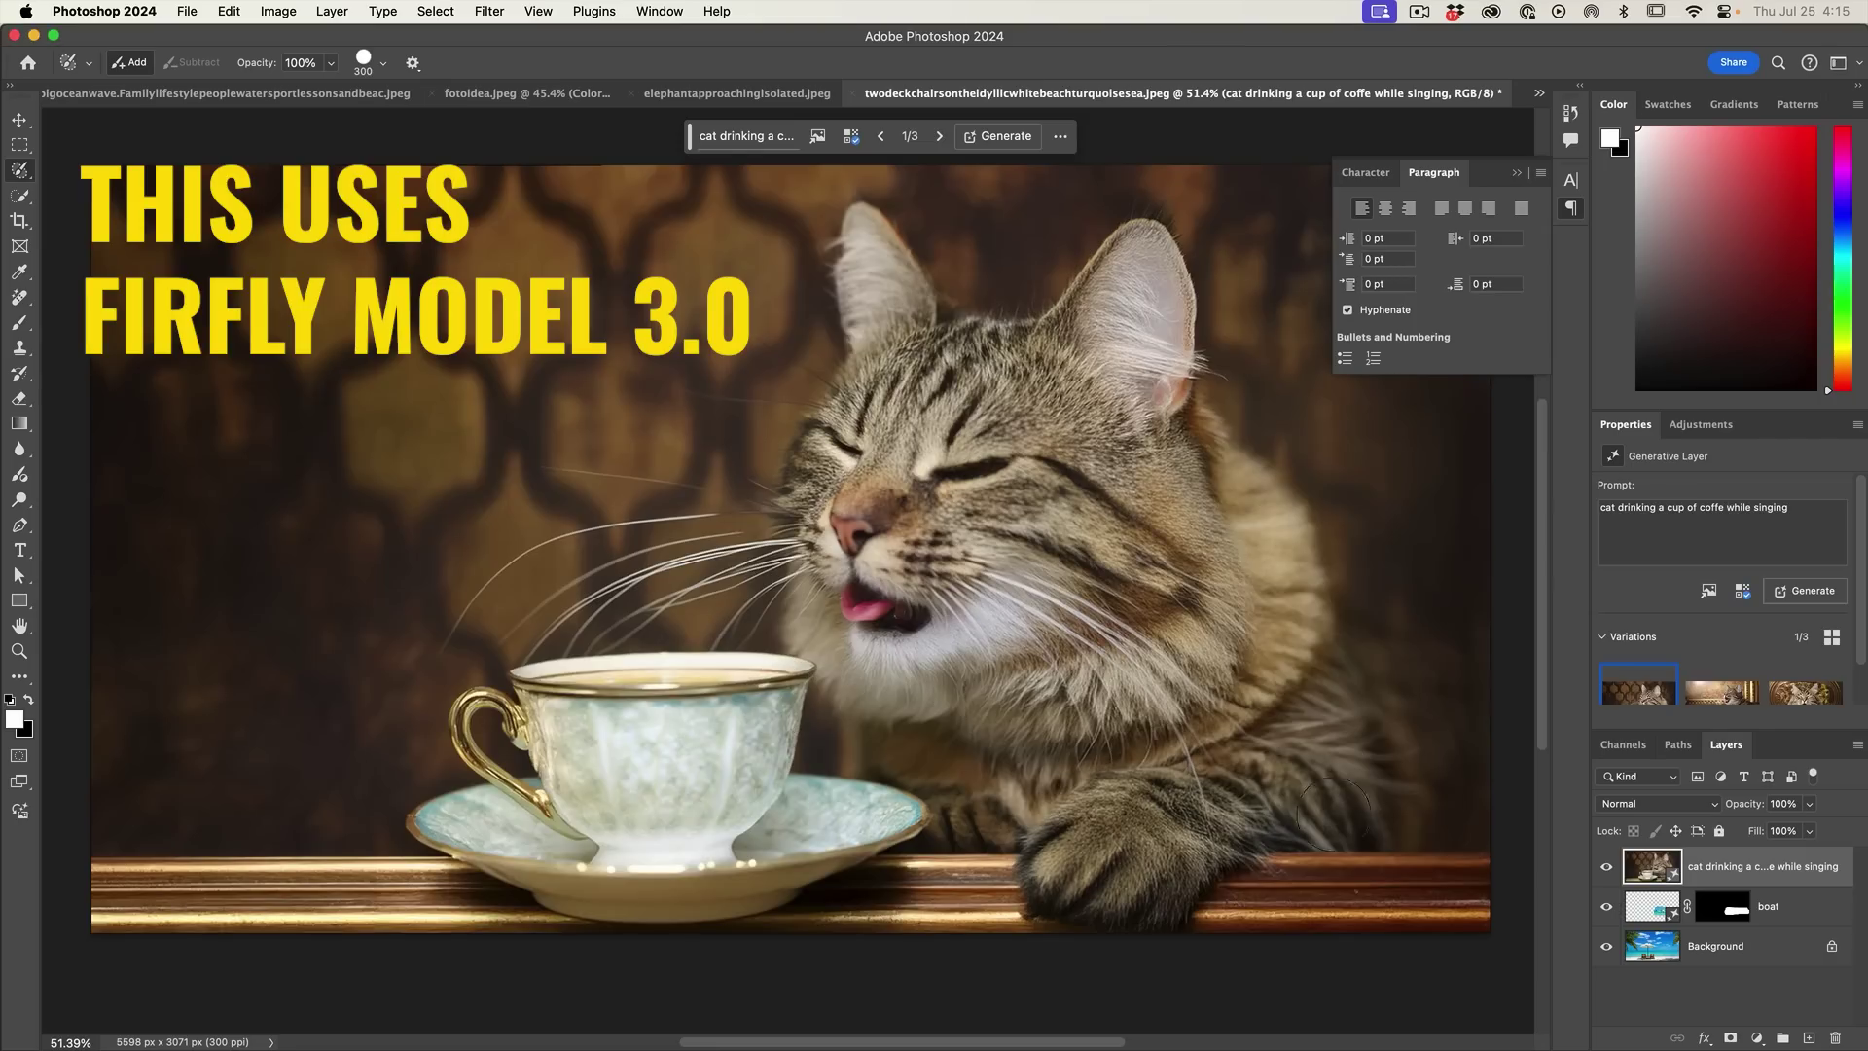
Step: Toggle the cat layer to compare, then settle on the cat with steaming teacup variation
click(1599, 869)
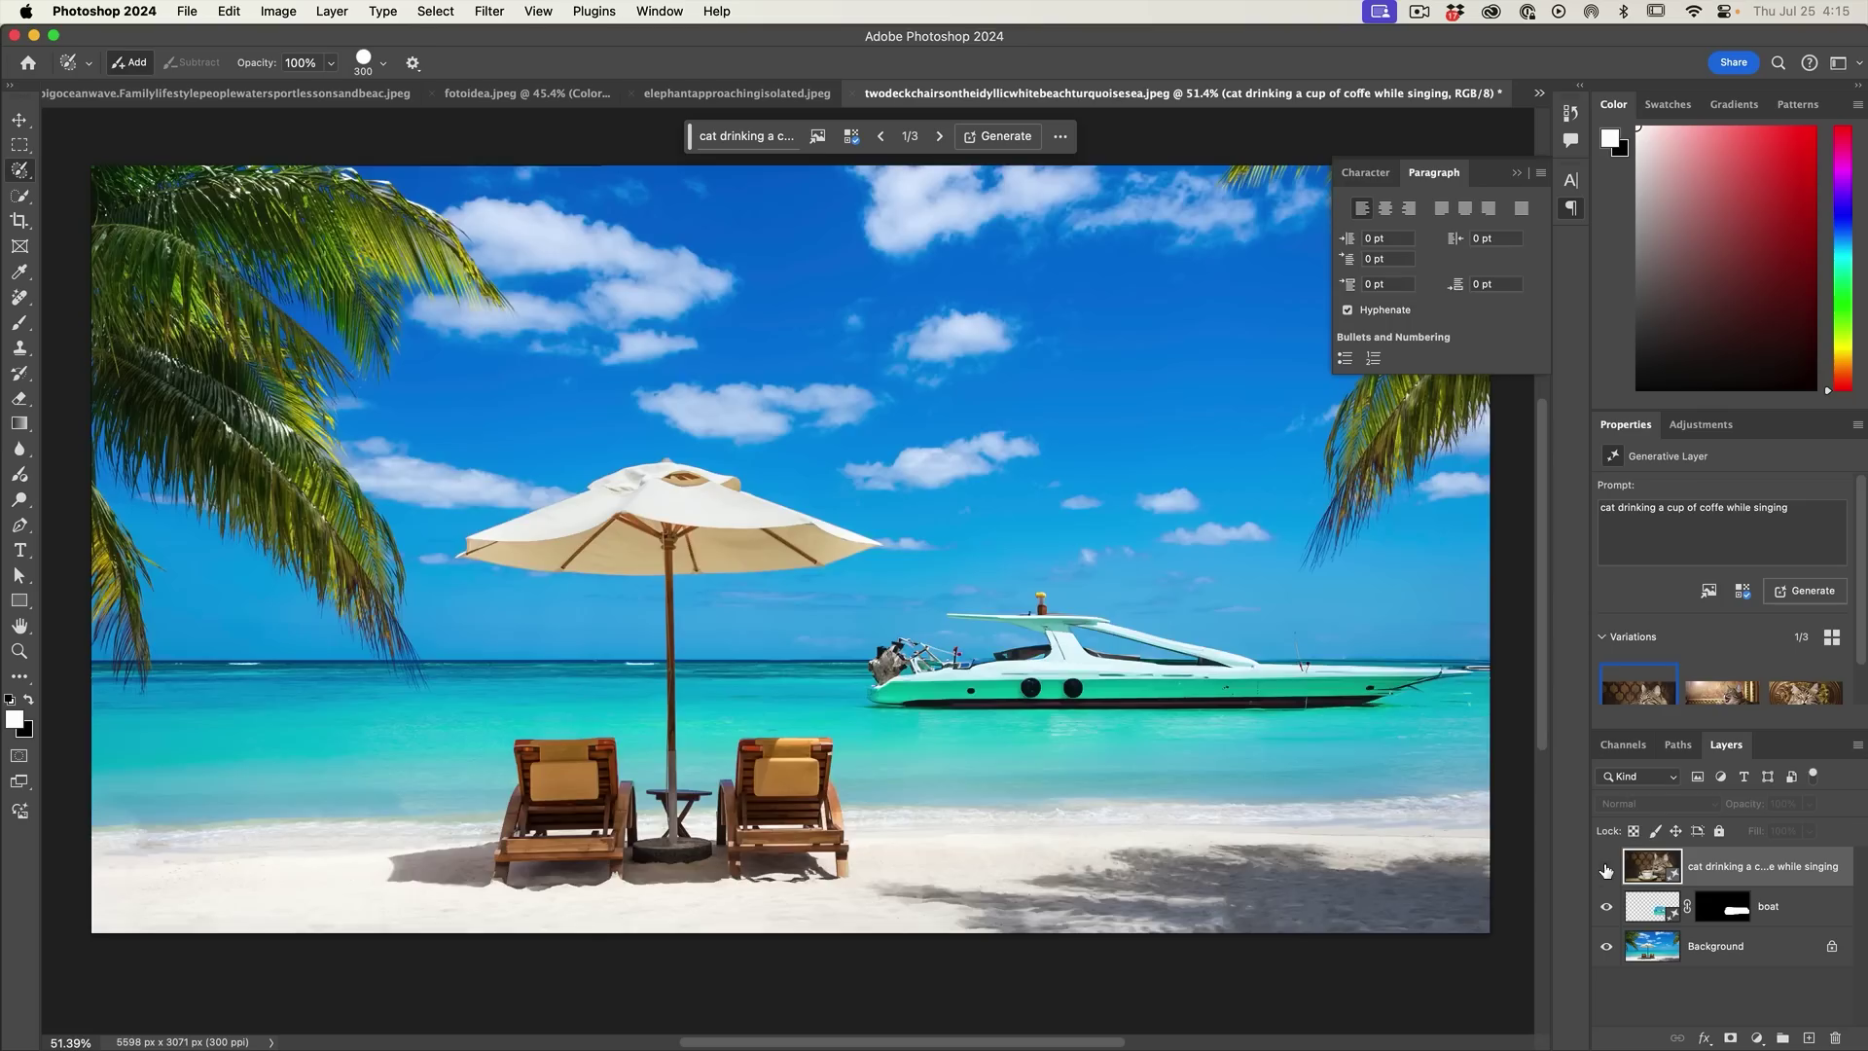
click(1600, 869)
click(1718, 694)
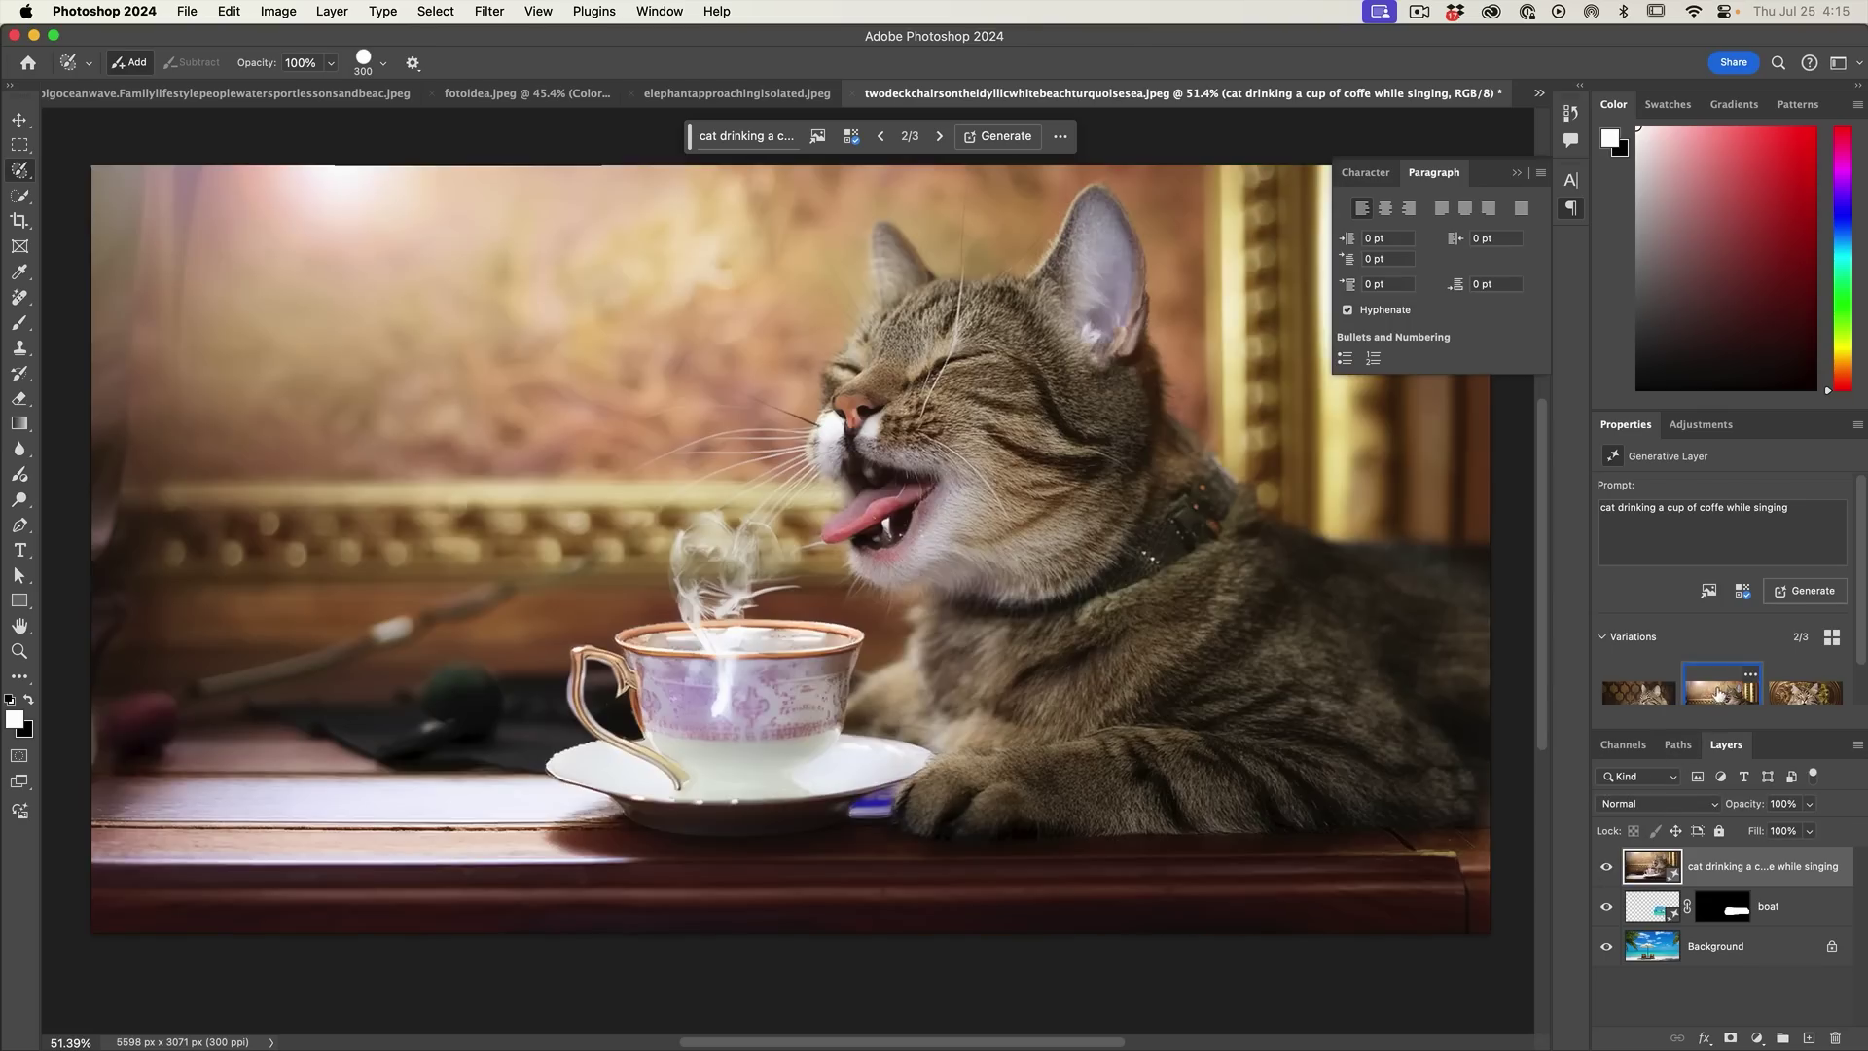
click(1798, 695)
click(1720, 695)
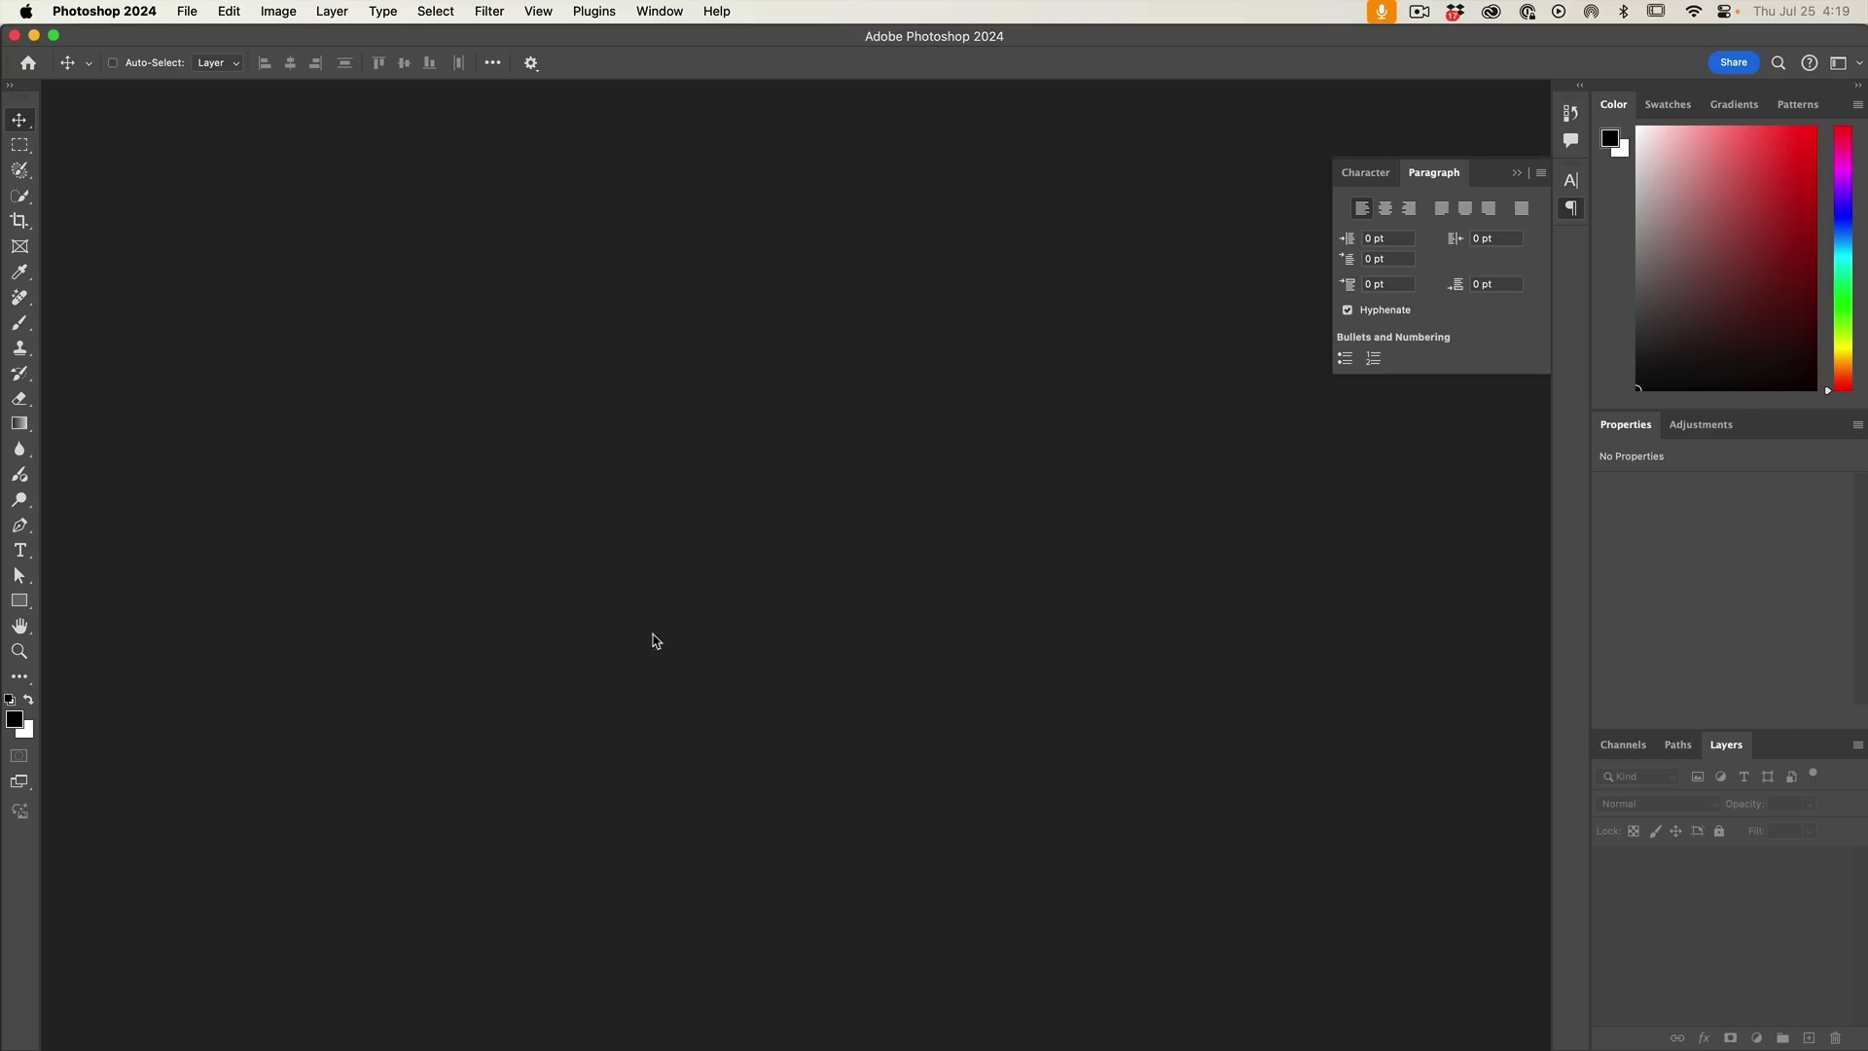
Step: Create a new transparent 1920 x 1080 px document from the recent Custom preset
click(181, 10)
click(199, 38)
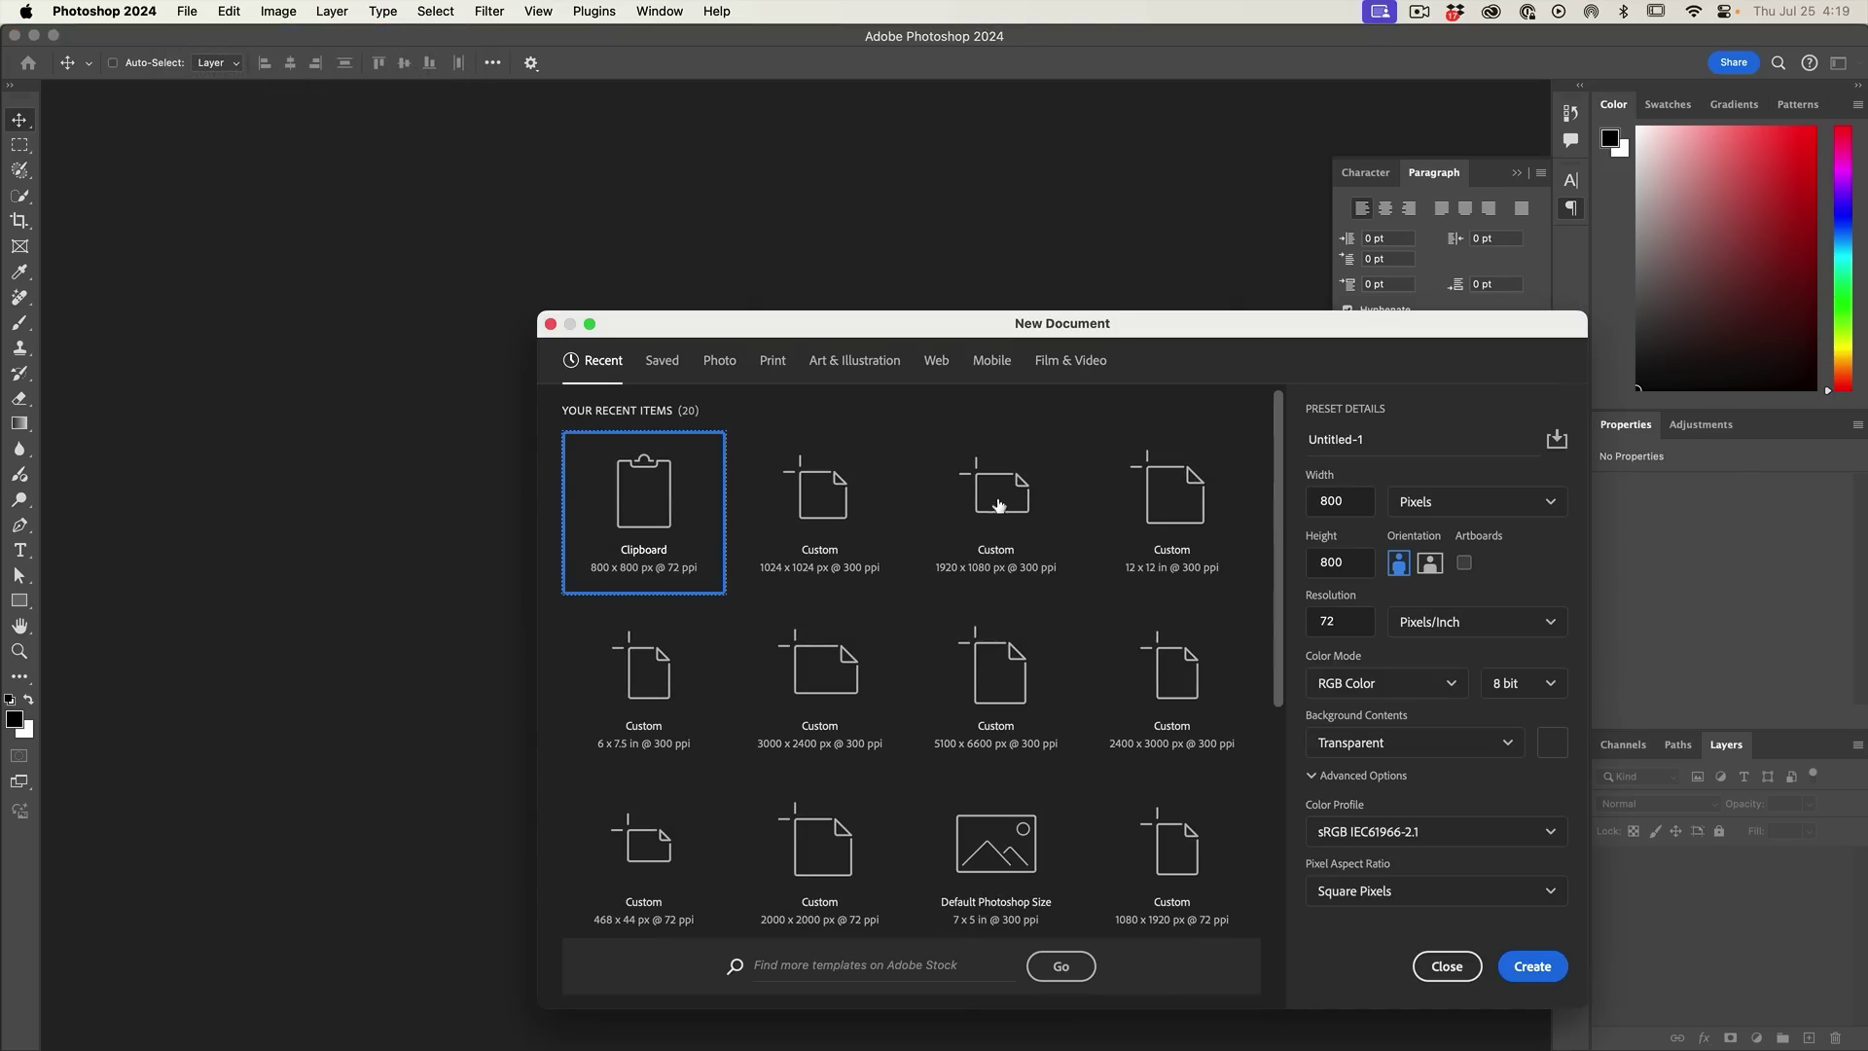
click(1066, 525)
click(1527, 968)
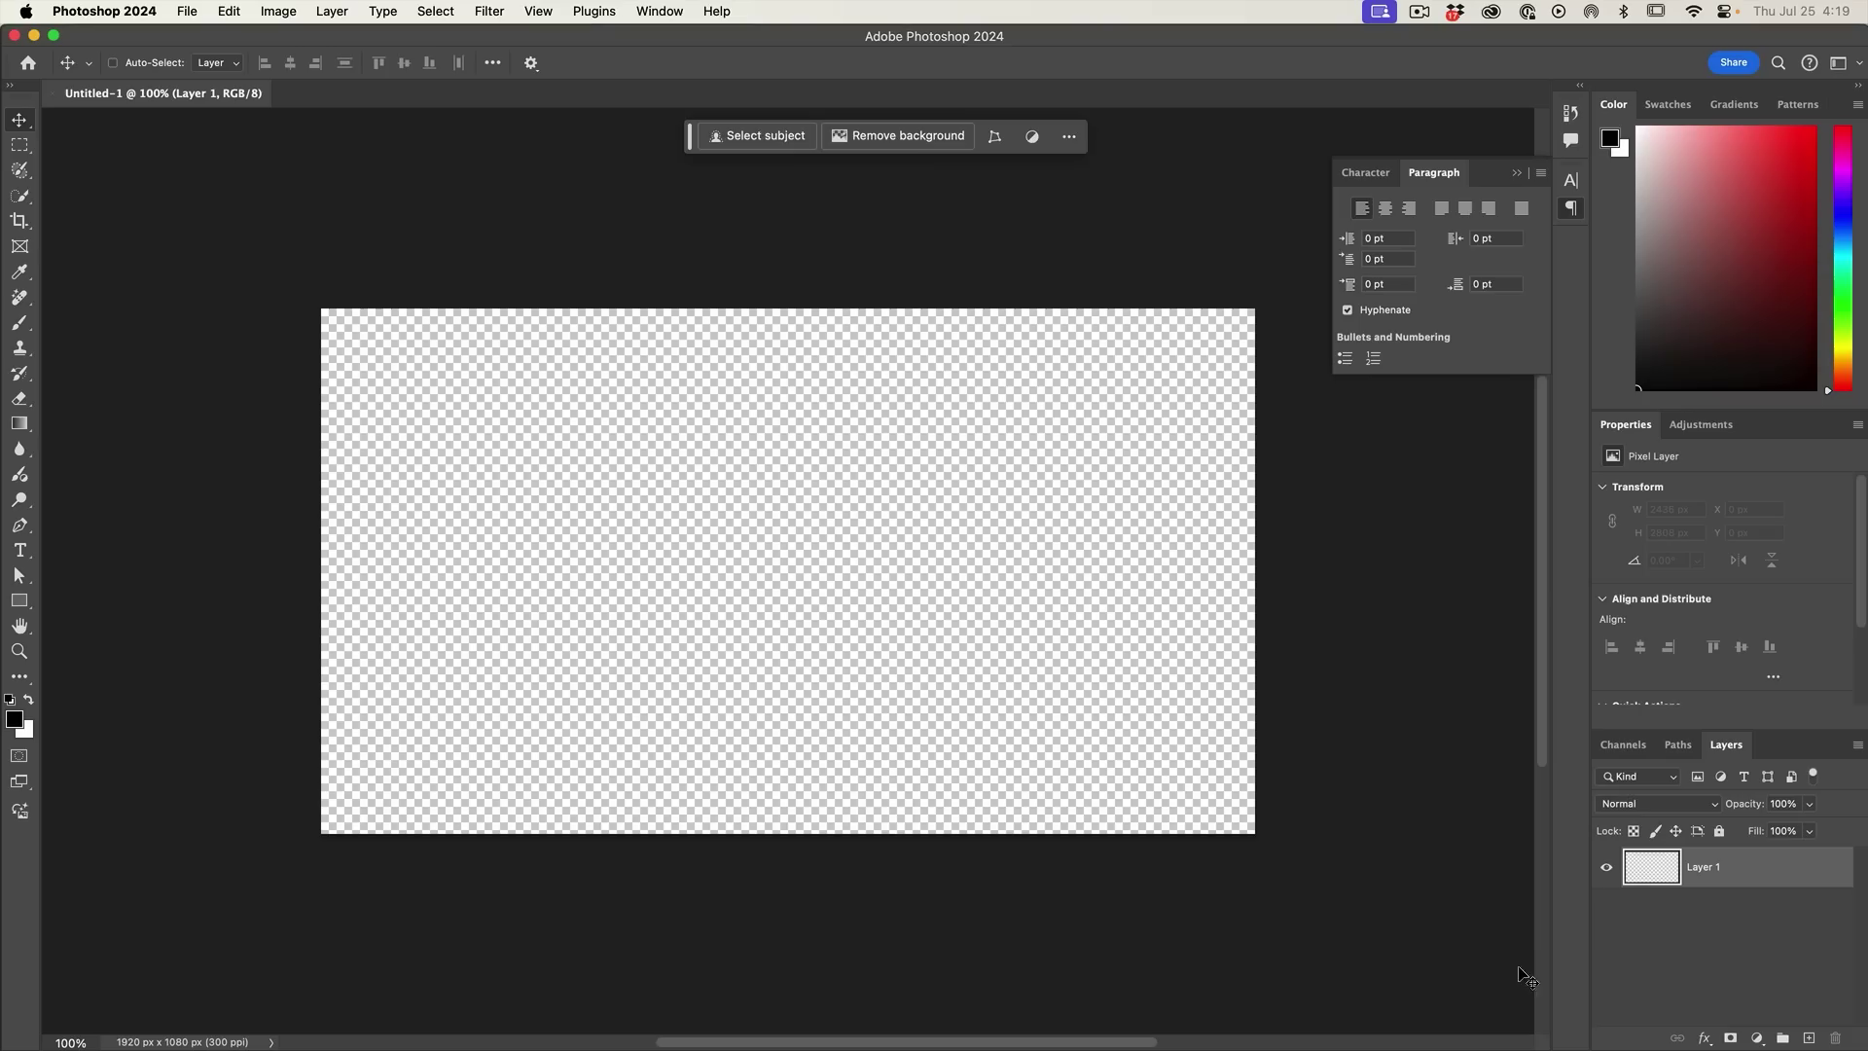